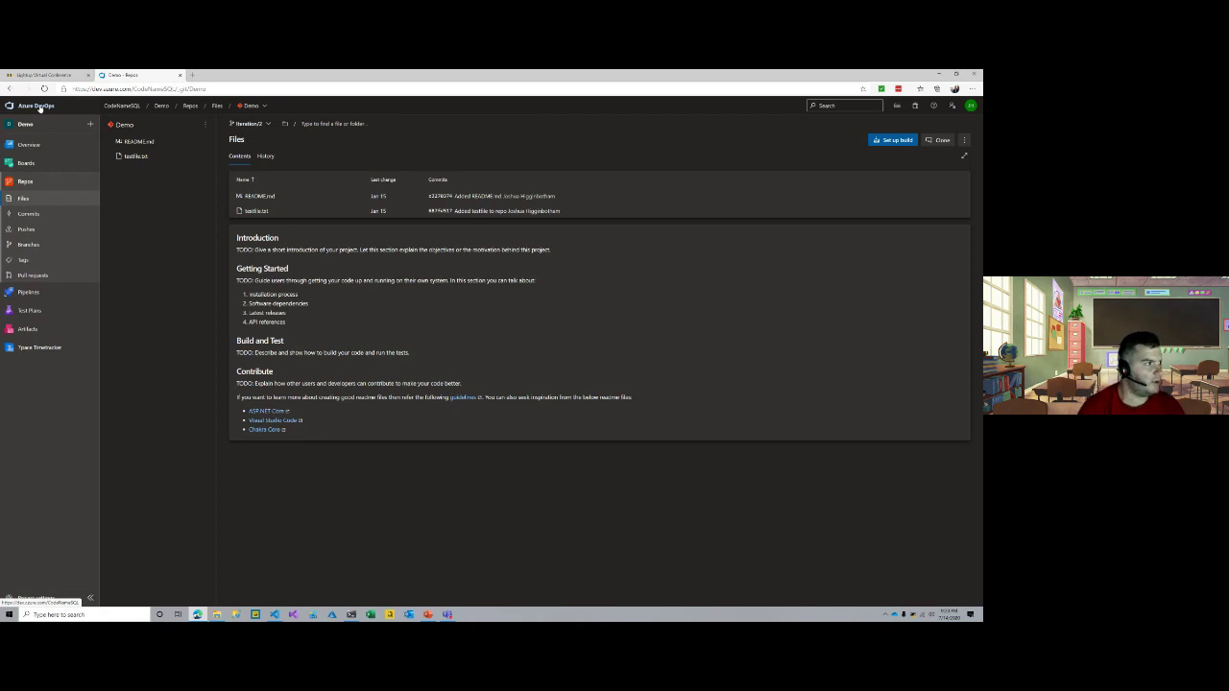
- Go to the Demo project's Repos Files page and open its repository dropdown
{"action": "left_click", "coordinate": [38, 105]}
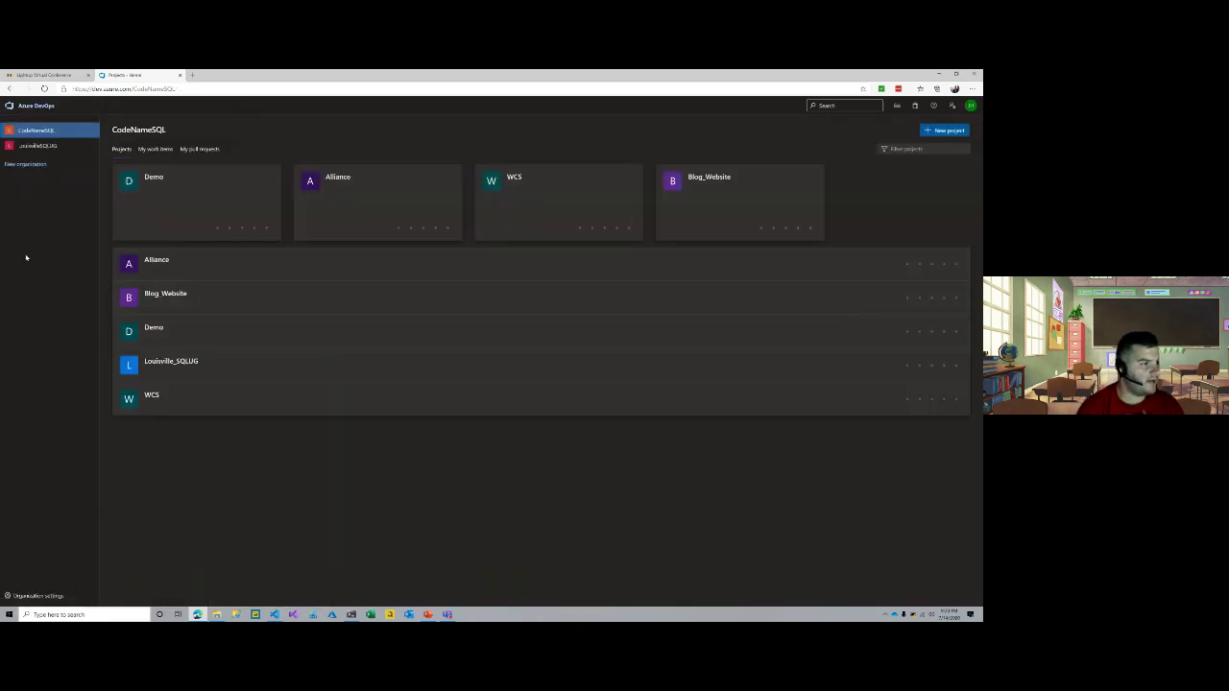
{"action": "left_click", "coordinate": [154, 181]}
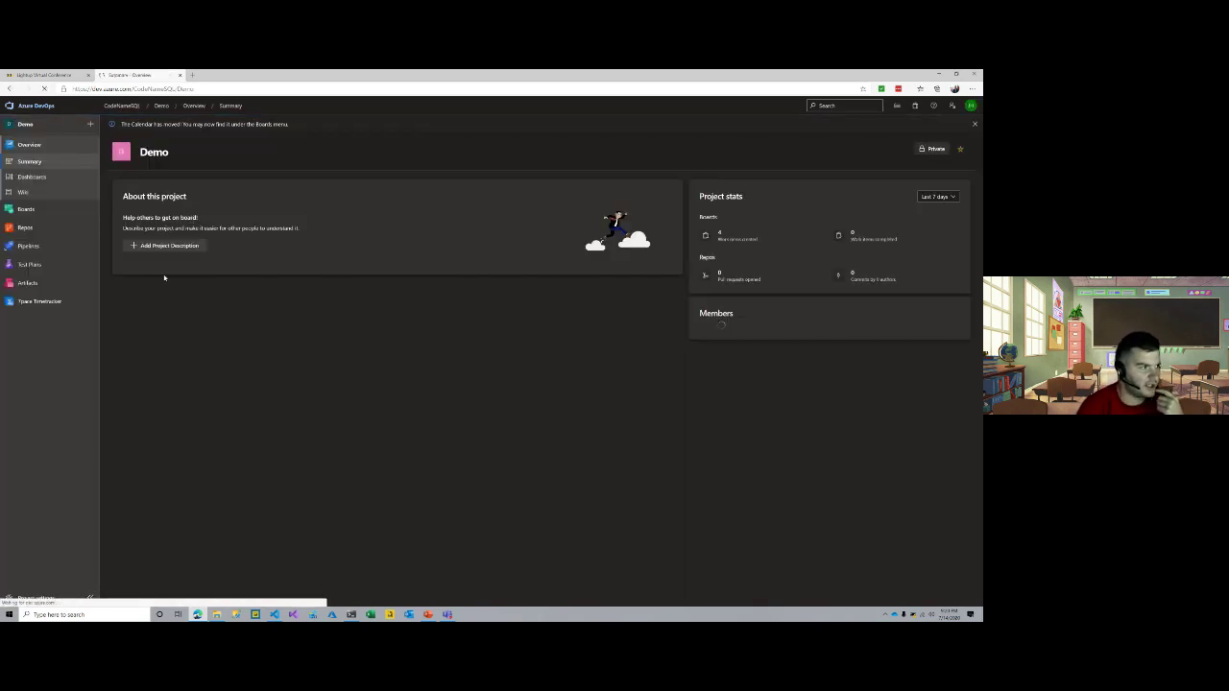
{"action": "left_click", "coordinate": [28, 228]}
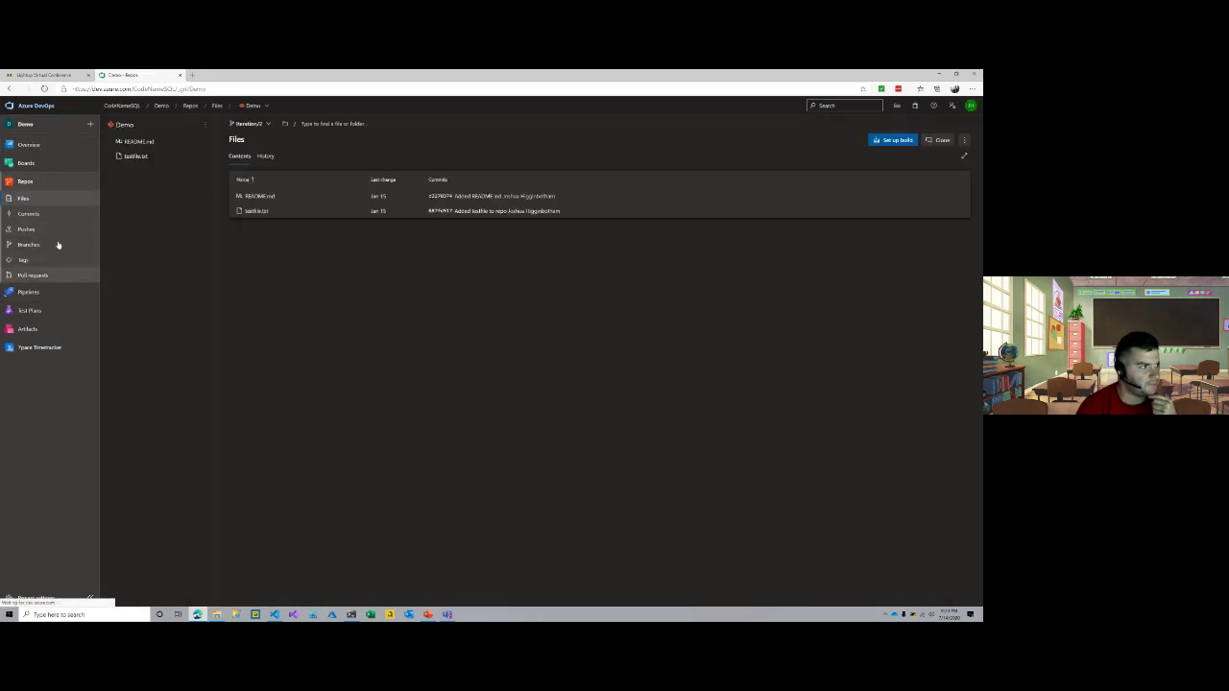
{"action": "mouse_move", "coordinate": [68, 163]}
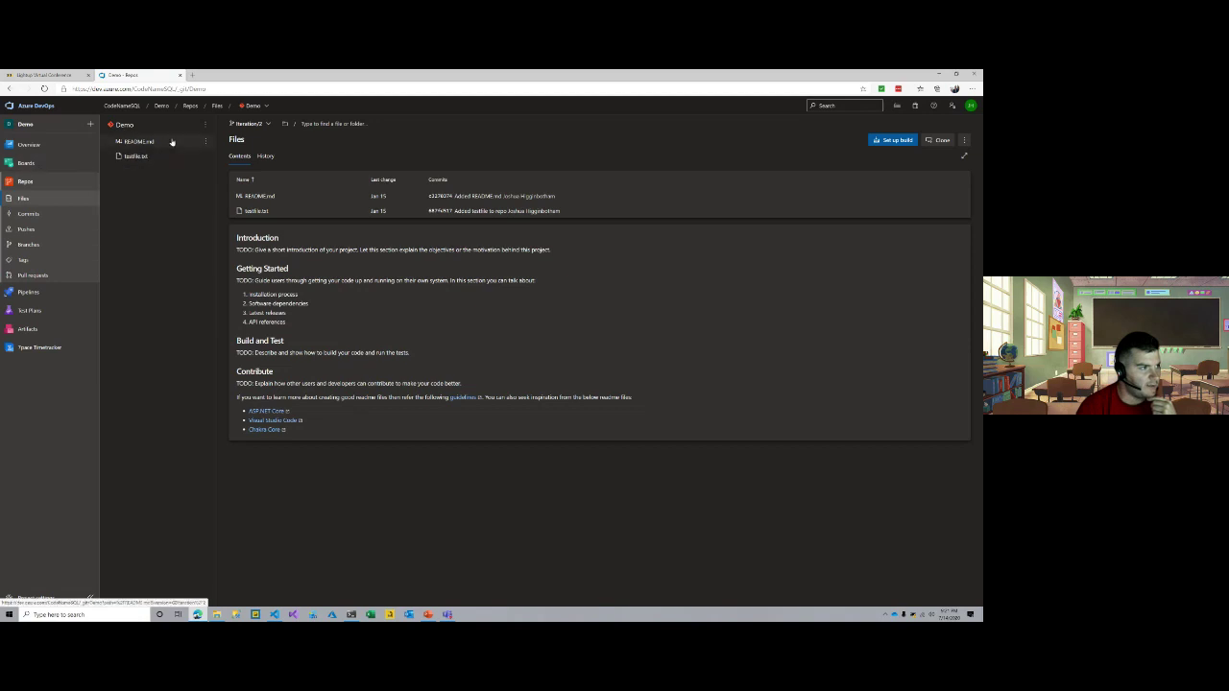
{"action": "left_click", "coordinate": [265, 107]}
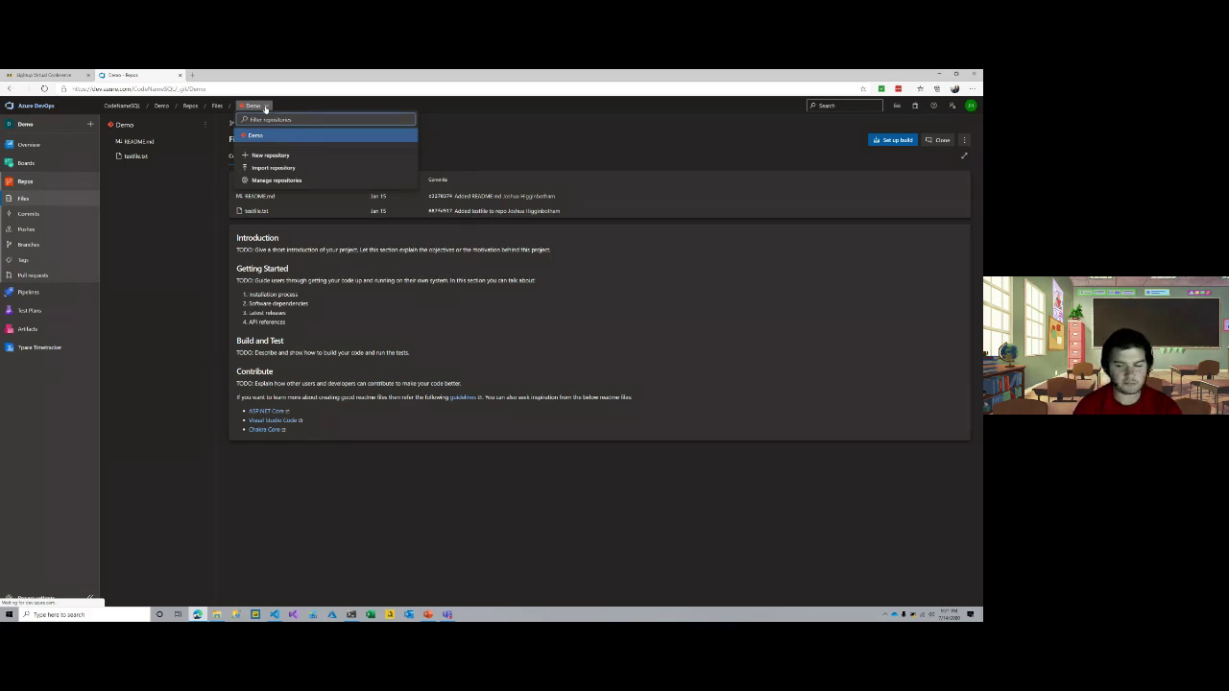
- Fill in the new repository form with type Git and name LightUpConf, keeping the README
{"action": "left_click", "coordinate": [270, 156]}
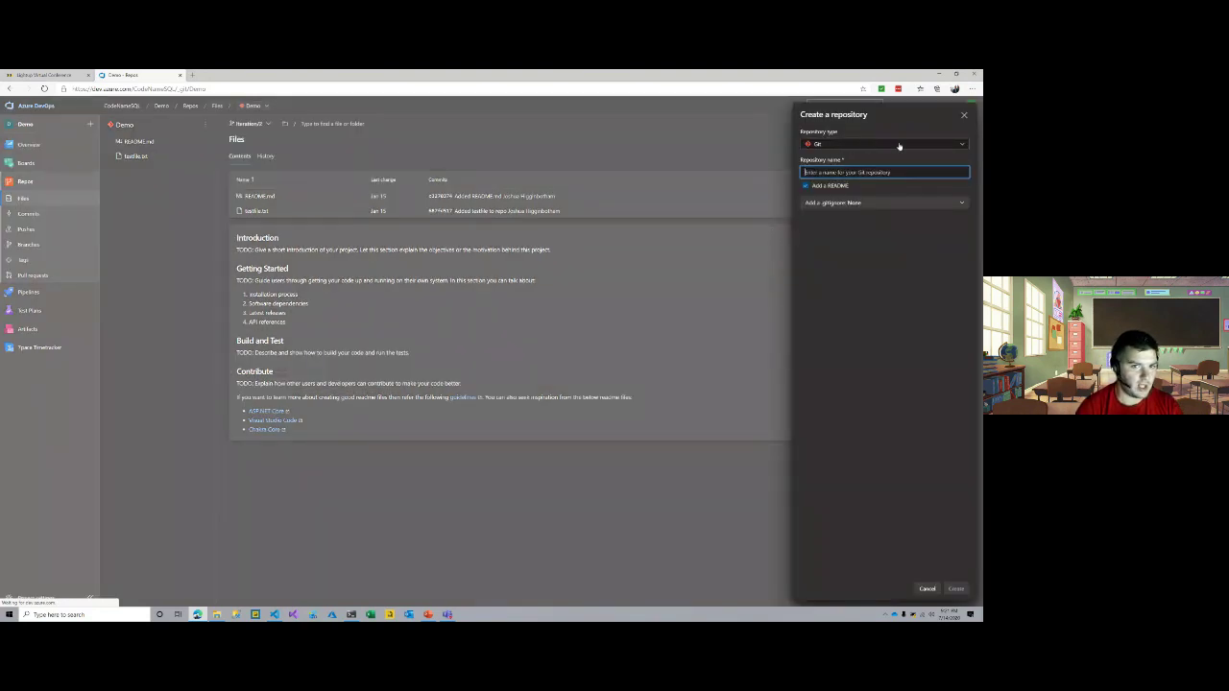
{"action": "left_click", "coordinate": [964, 144]}
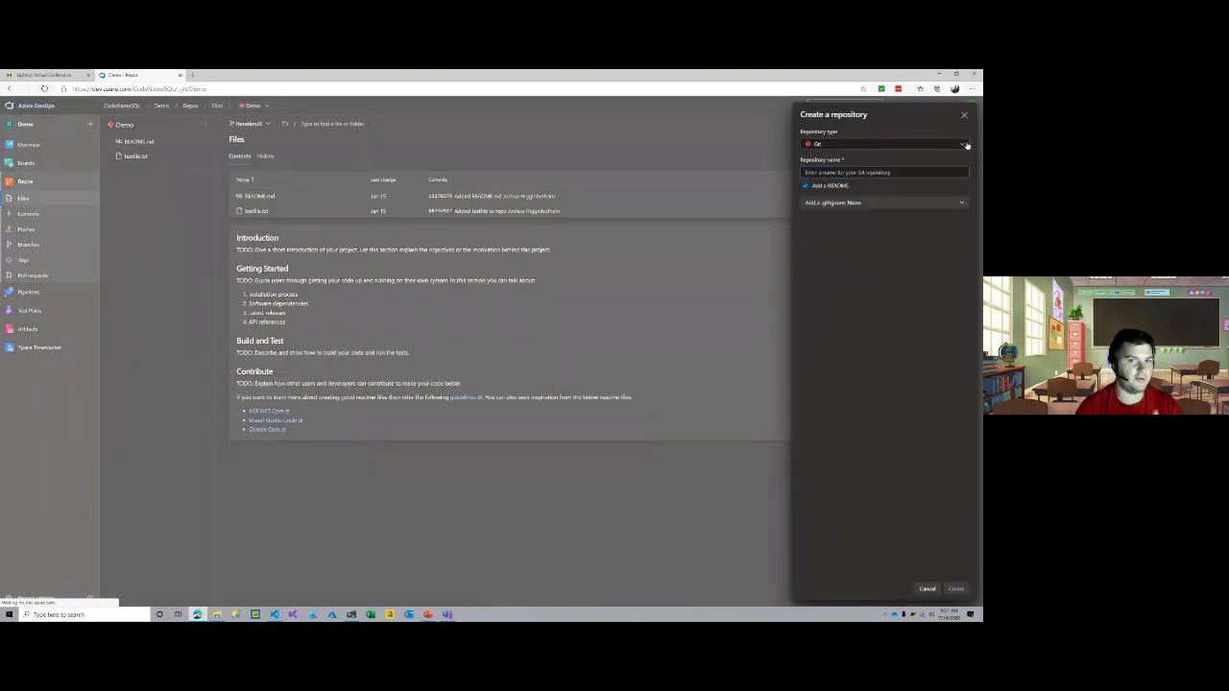
{"action": "left_click", "coordinate": [963, 146]}
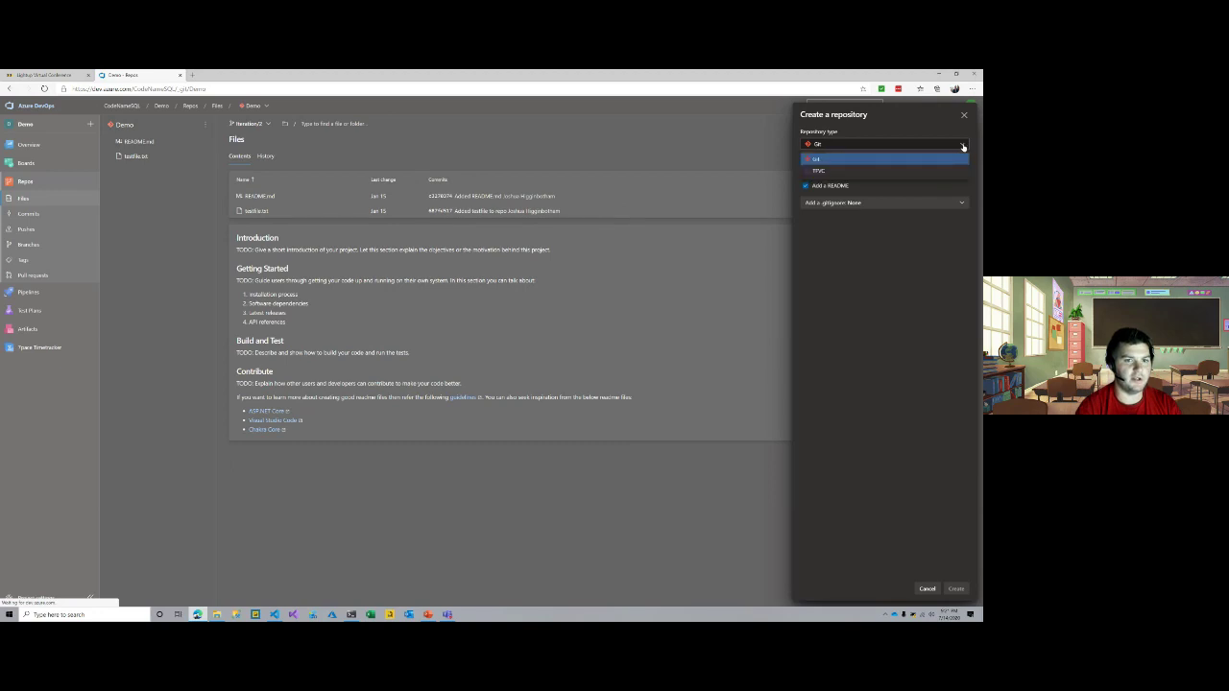
{"action": "left_click", "coordinate": [949, 250]}
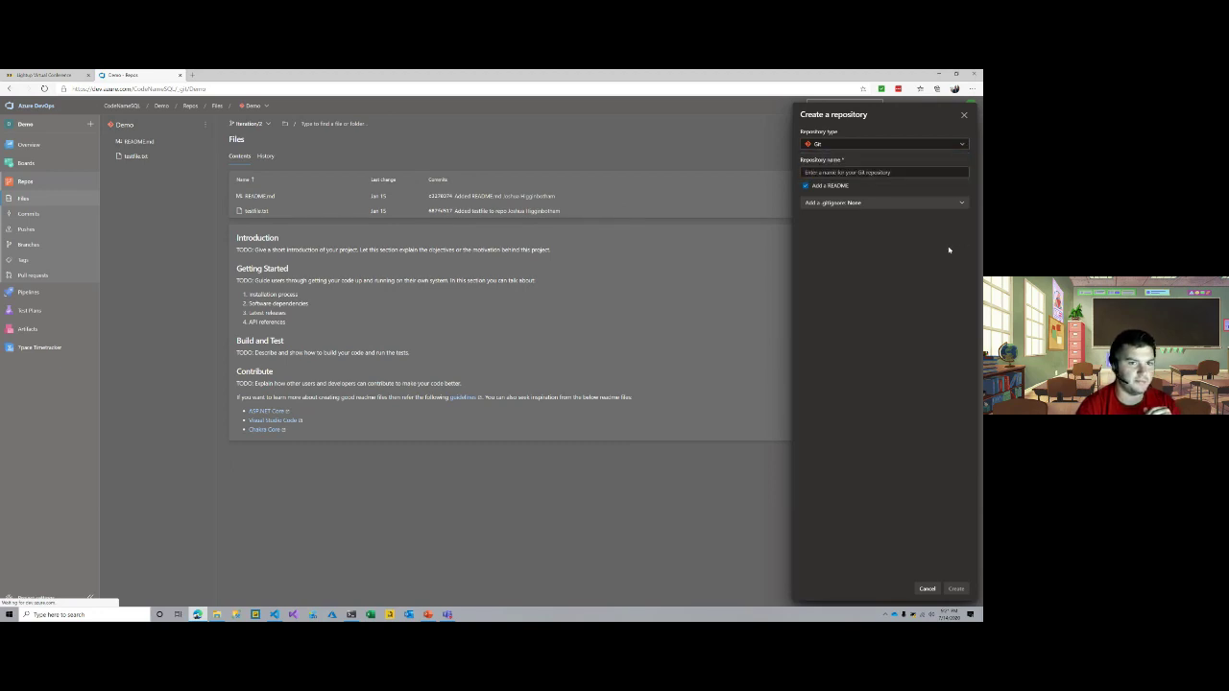
{"action": "key", "text": "Tab"}
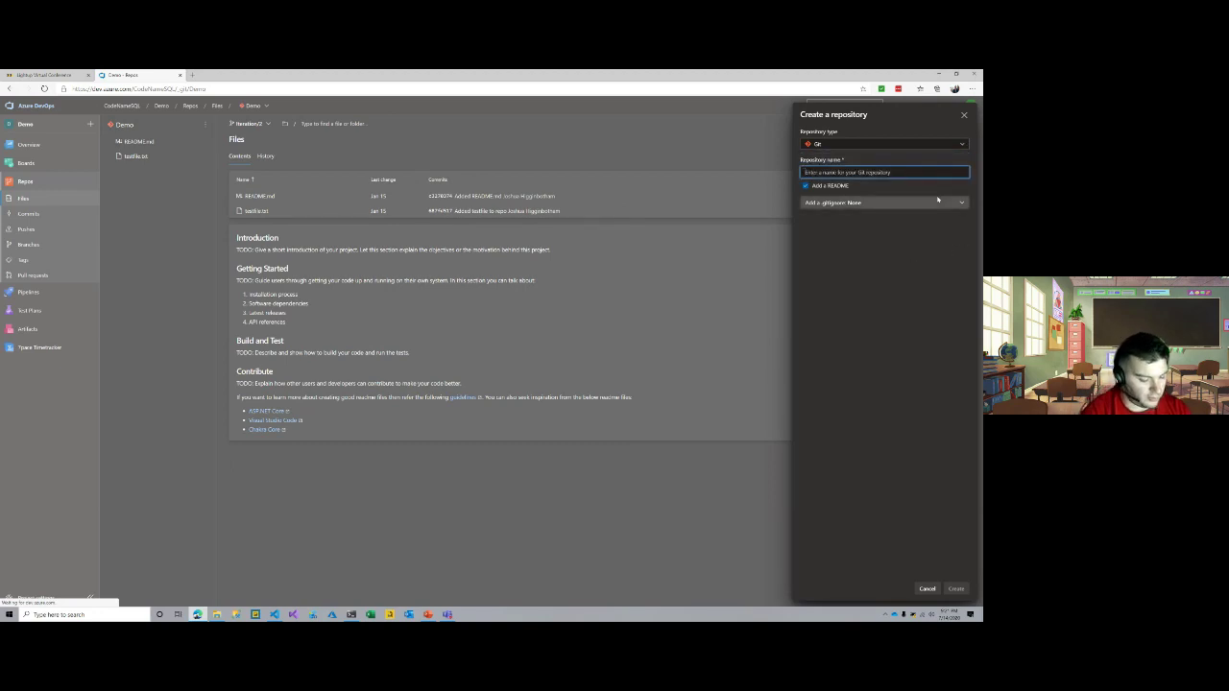
{"action": "type", "text": "Virtua"}
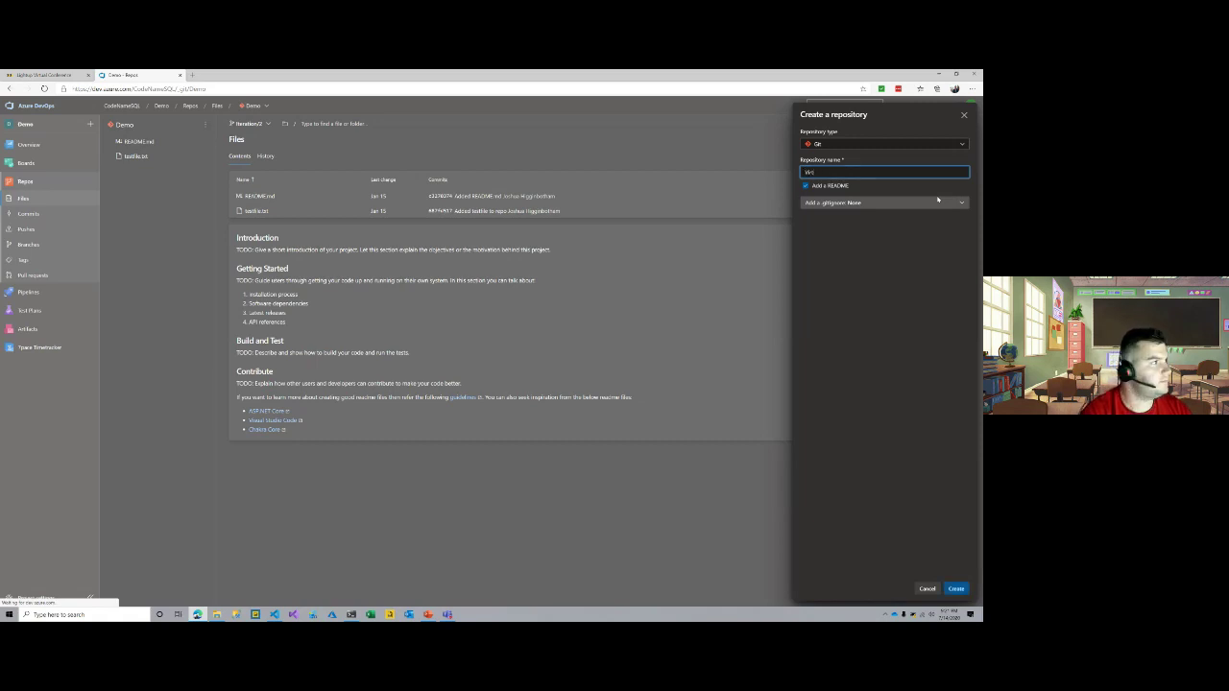
{"action": "key", "text": "BackSpace"}
{"action": "key", "text": "BackSpace"}
{"action": "type", "text": "LightUpCon"}
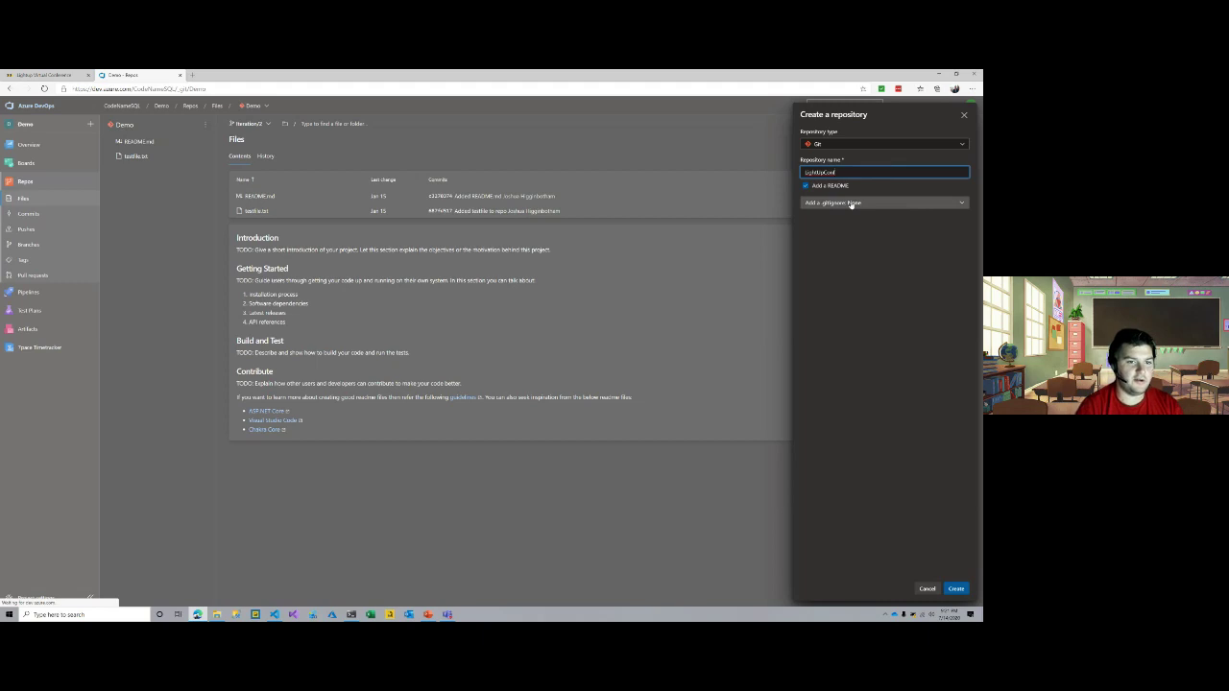
{"action": "type", "text": "f"}
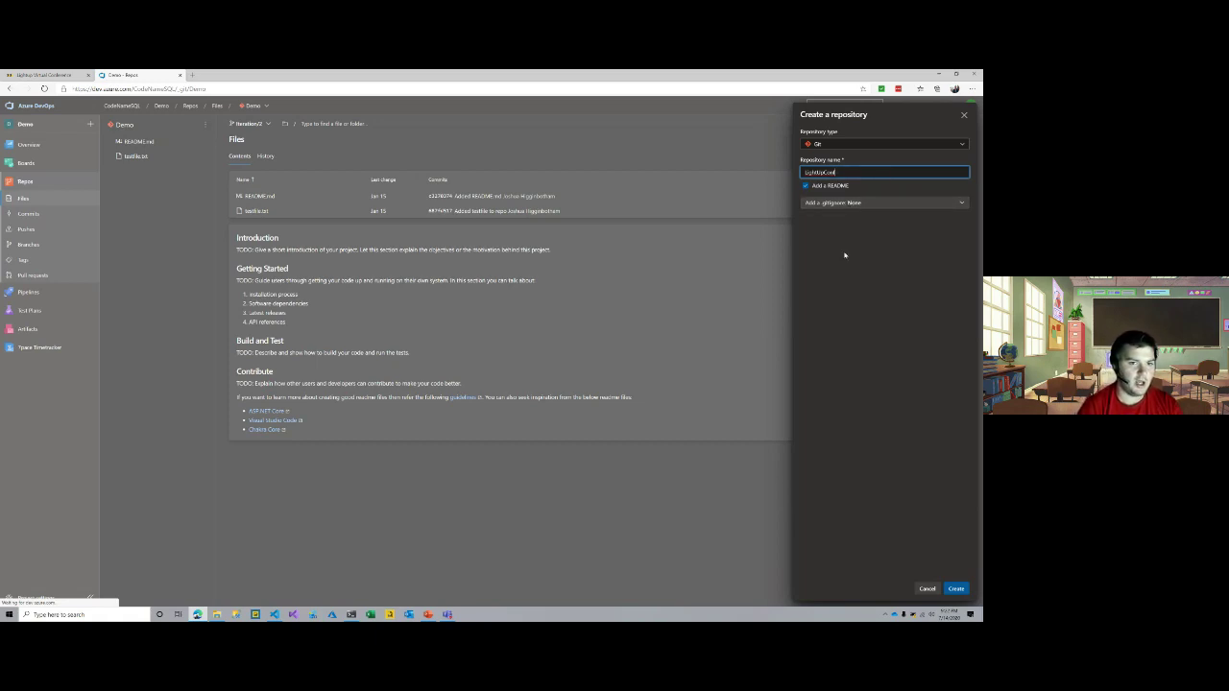
- Create the LightUpConf repository and go to its Branches page
{"action": "left_click", "coordinate": [964, 591]}
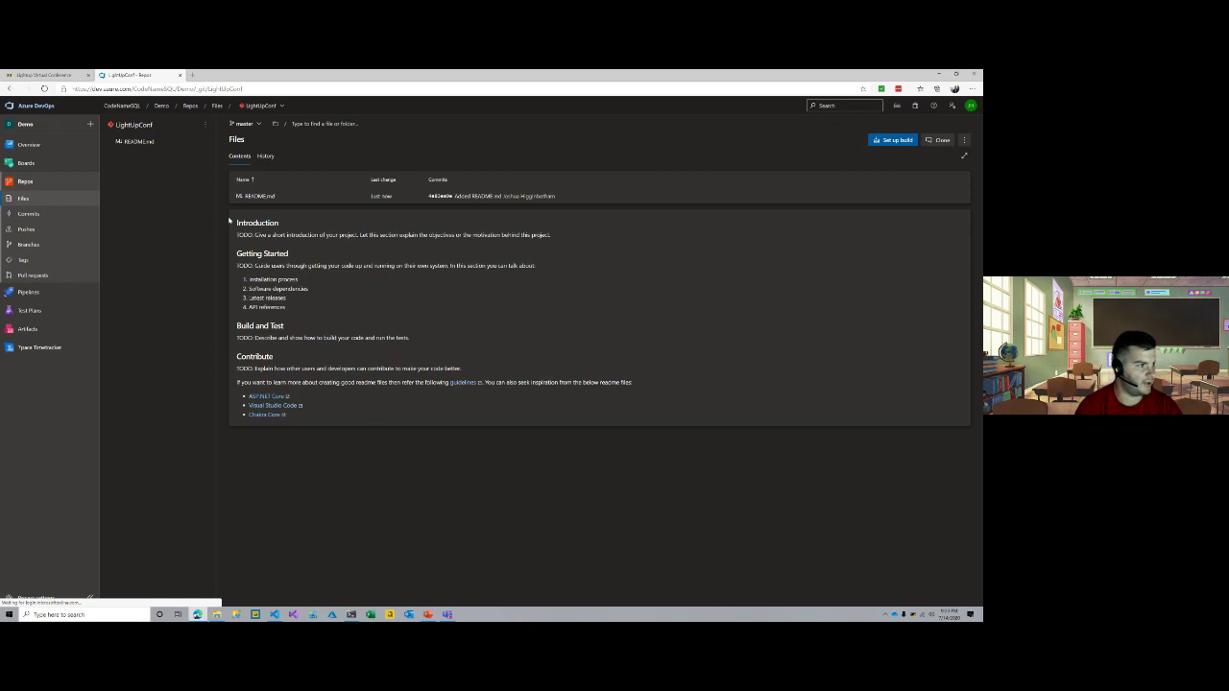
{"action": "left_click", "coordinate": [39, 245]}
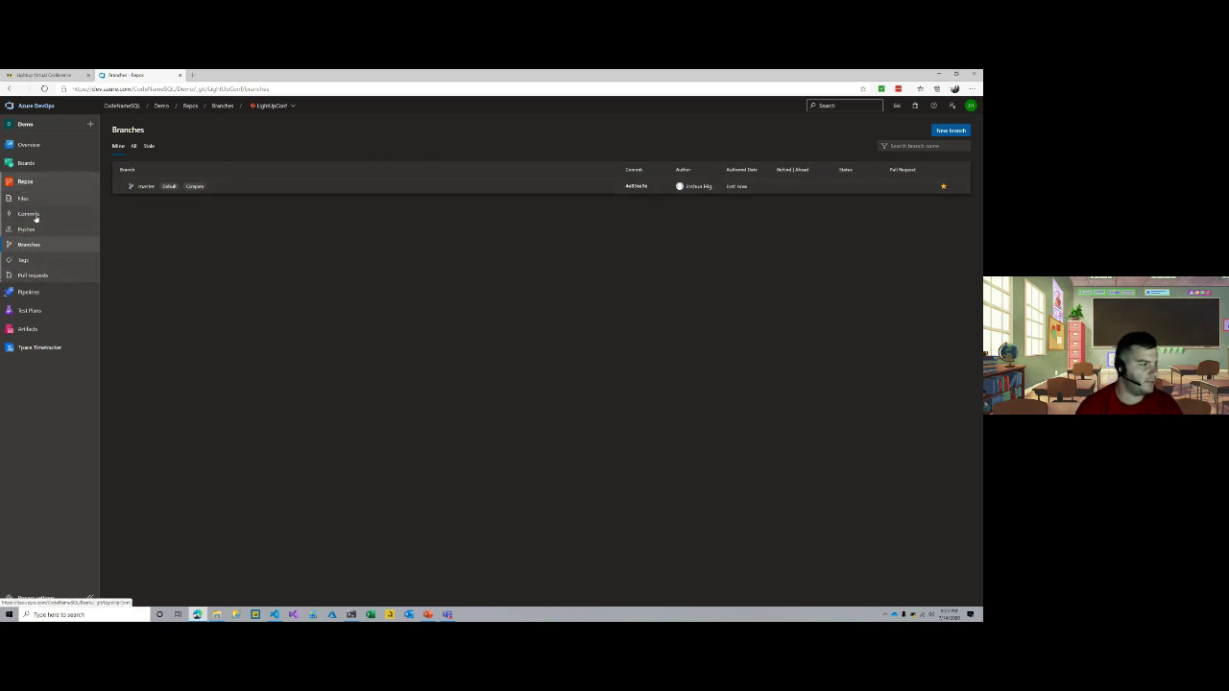
- Create a new branch named 'main' based on master
{"action": "left_click", "coordinate": [31, 245]}
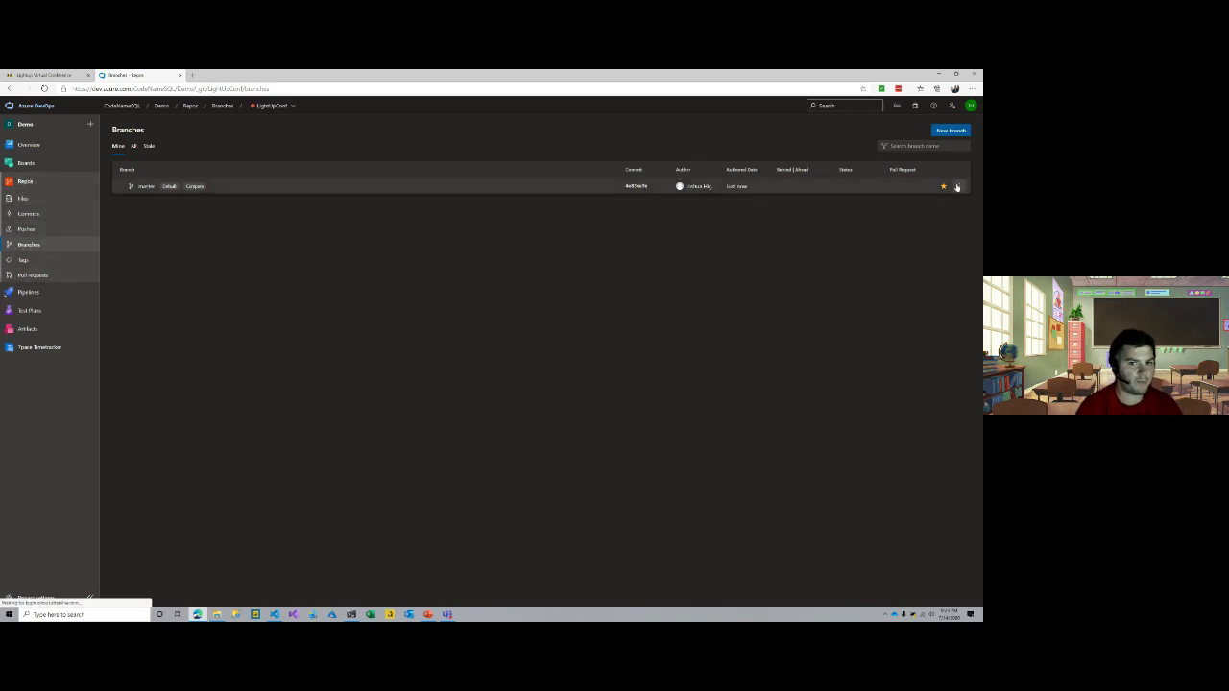
{"action": "left_click", "coordinate": [950, 132]}
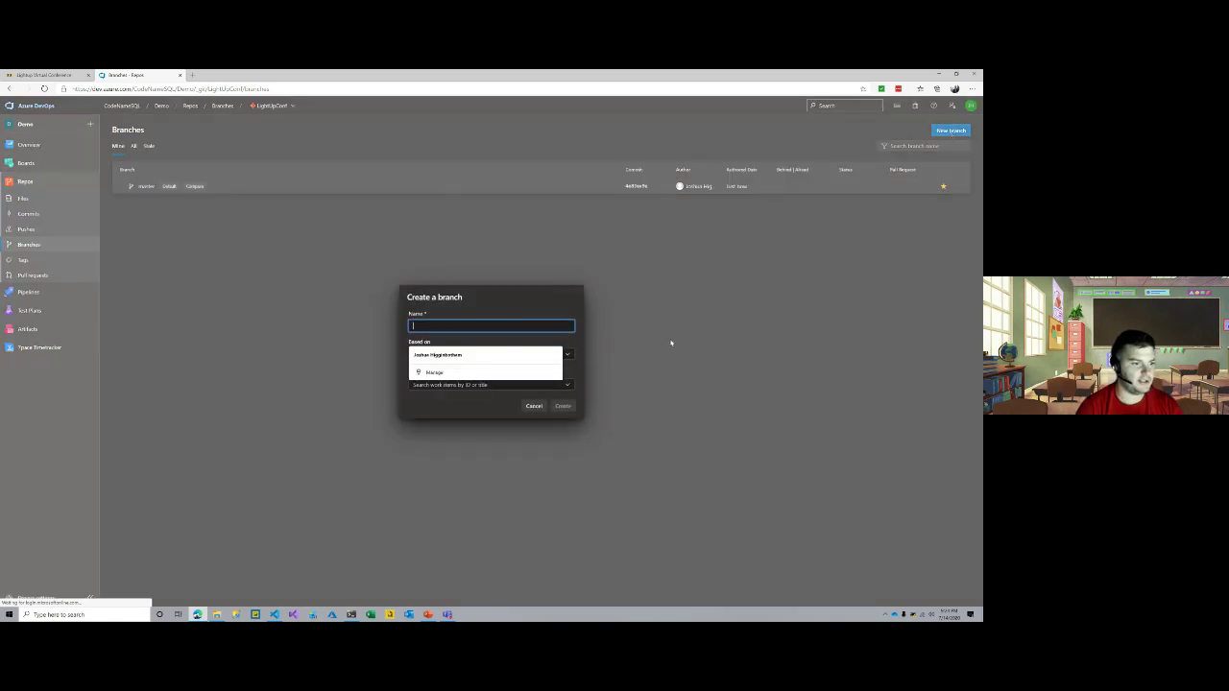
{"action": "type", "text": "mai"}
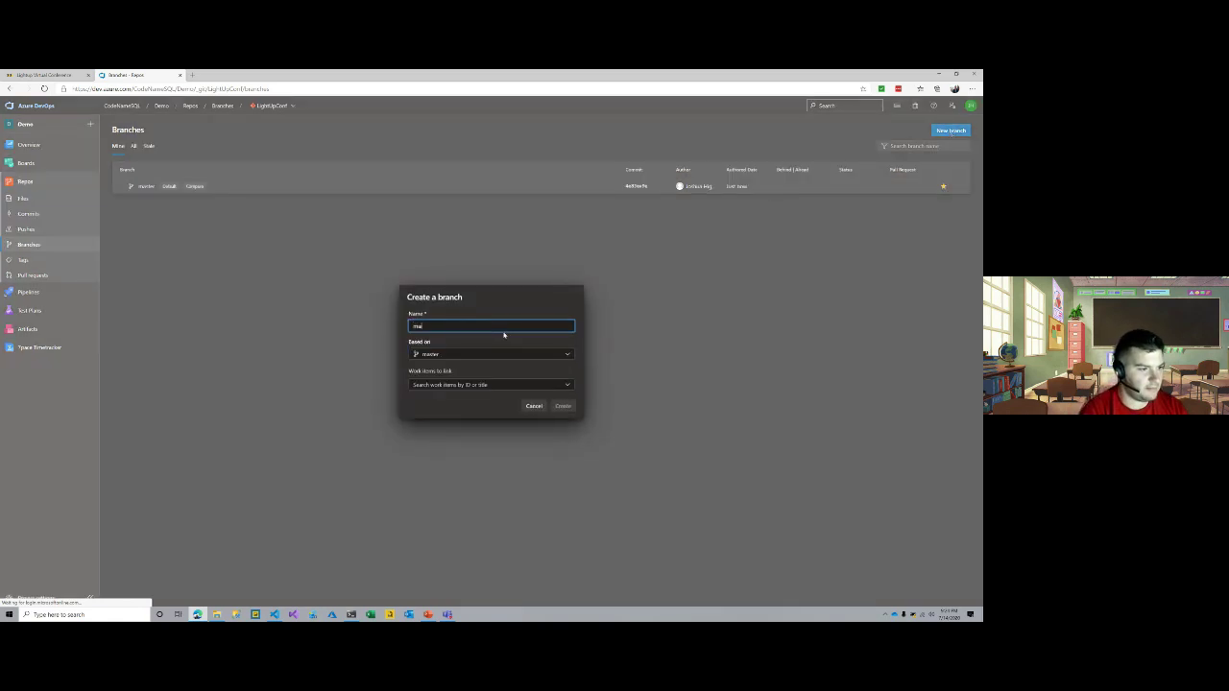
{"action": "type", "text": "n"}
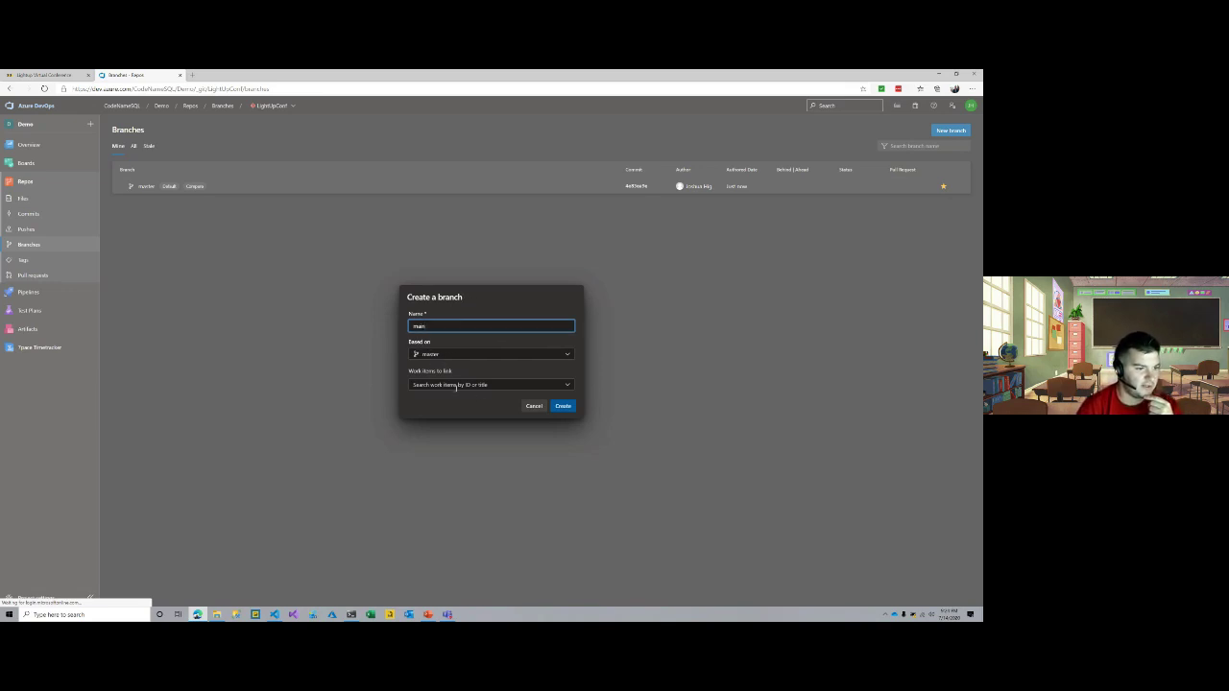
{"action": "left_click", "coordinate": [561, 411]}
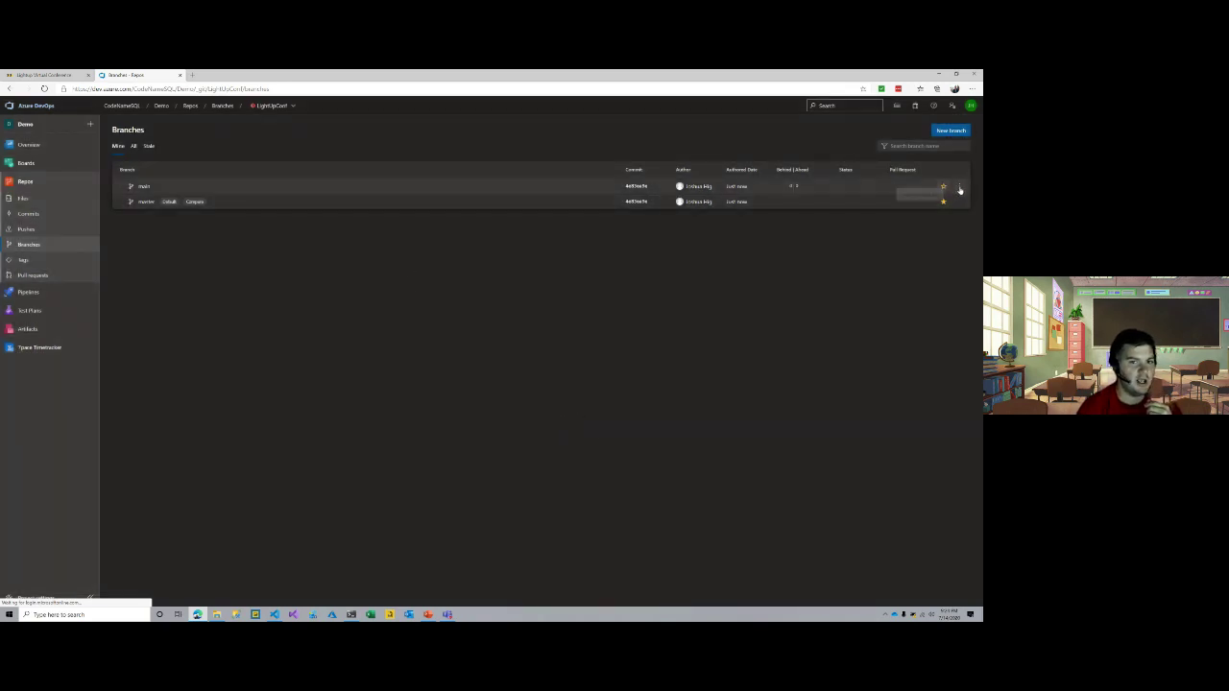
- Set main as the default branch and permanently delete the master branch
{"action": "left_click", "coordinate": [959, 186]}
{"action": "left_click", "coordinate": [920, 295]}
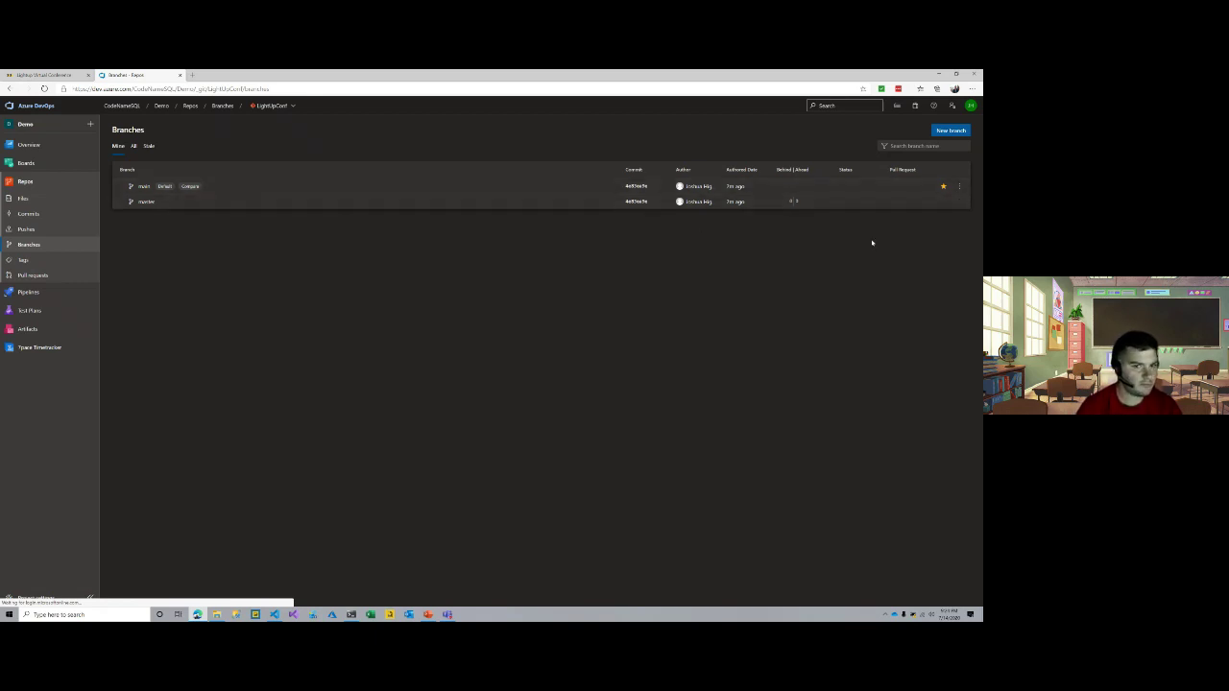
{"action": "left_click", "coordinate": [958, 202]}
{"action": "left_click", "coordinate": [914, 243]}
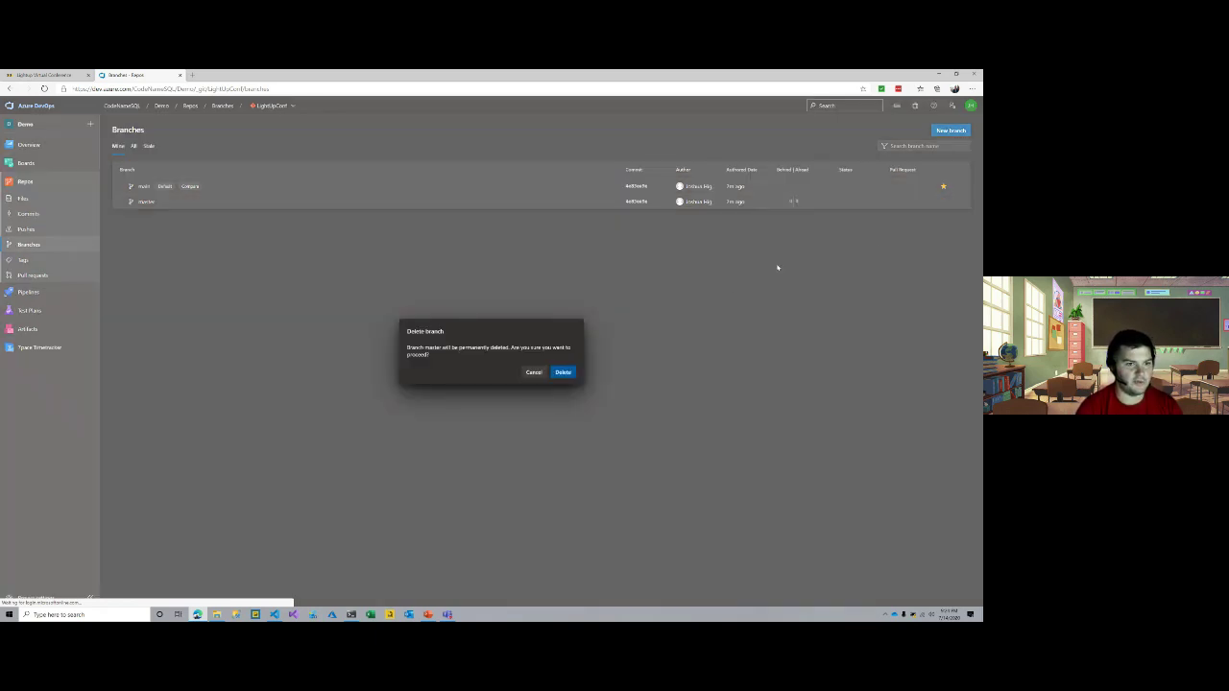
{"action": "left_click", "coordinate": [562, 372]}
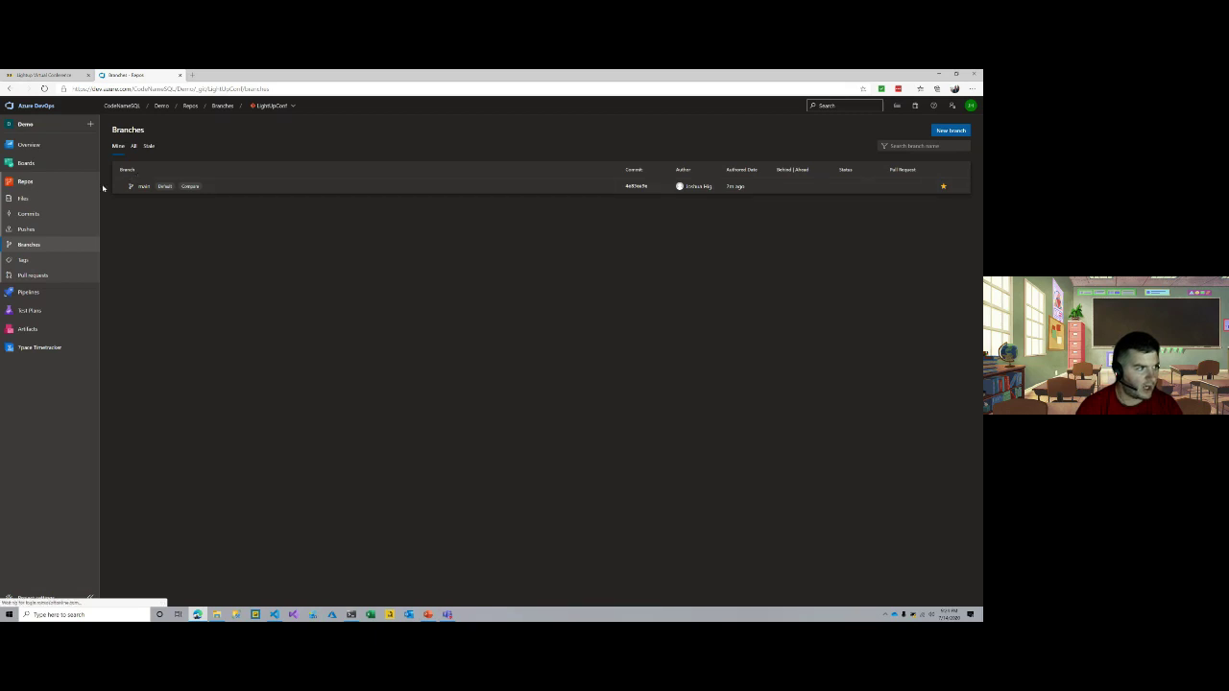
- View the repository files on main, then return to the PowerPoint presentation
{"action": "left_click", "coordinate": [48, 195]}
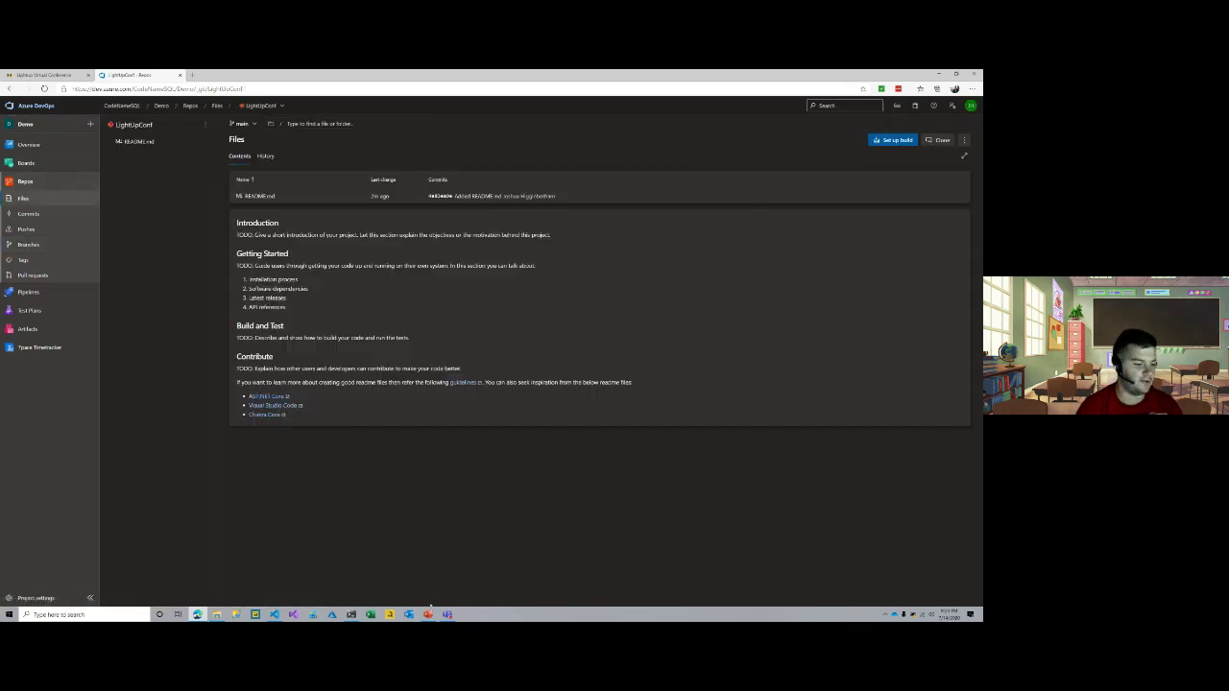
{"action": "mouse_move", "coordinate": [429, 611]}
{"action": "left_click", "coordinate": [430, 581]}
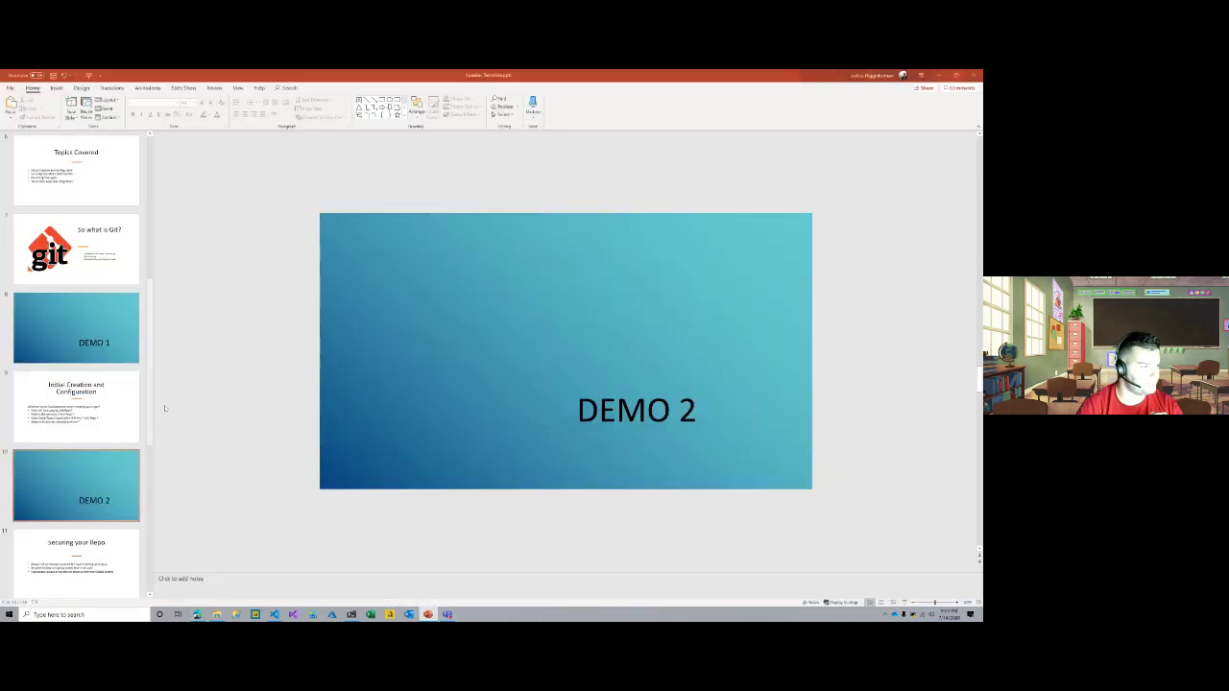
- Start the slide show from slide 11, 'Securing your Repo'
{"action": "left_click", "coordinate": [77, 562]}
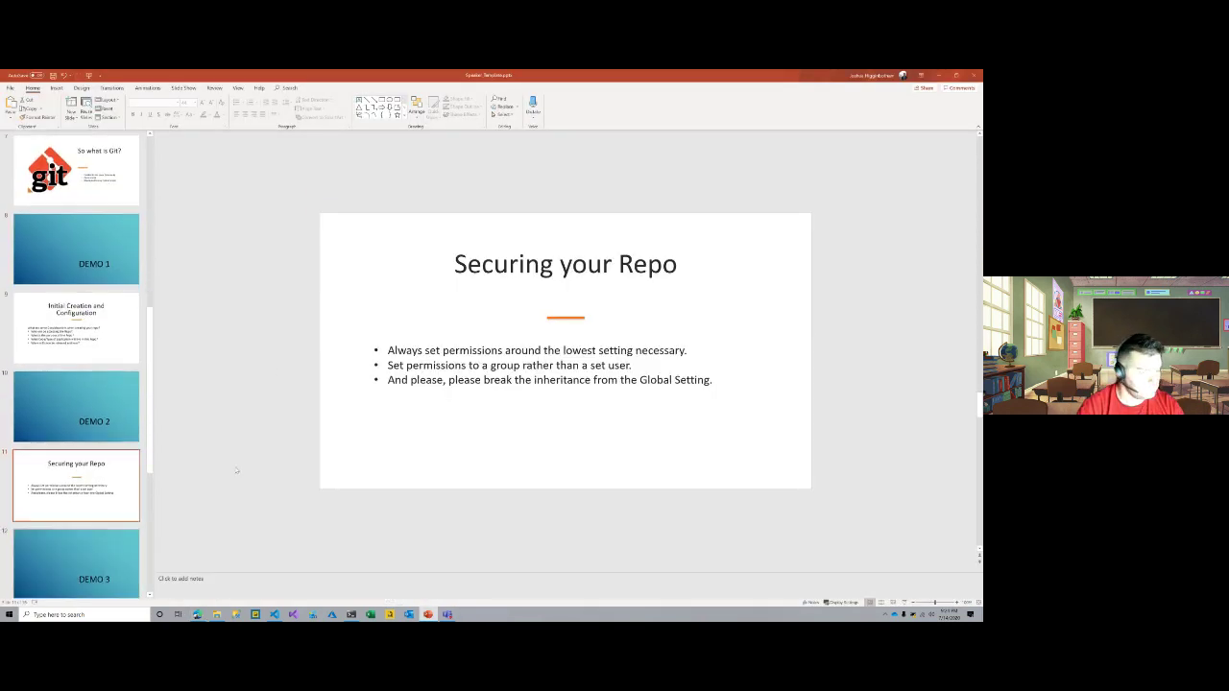
{"action": "left_click", "coordinate": [183, 87]}
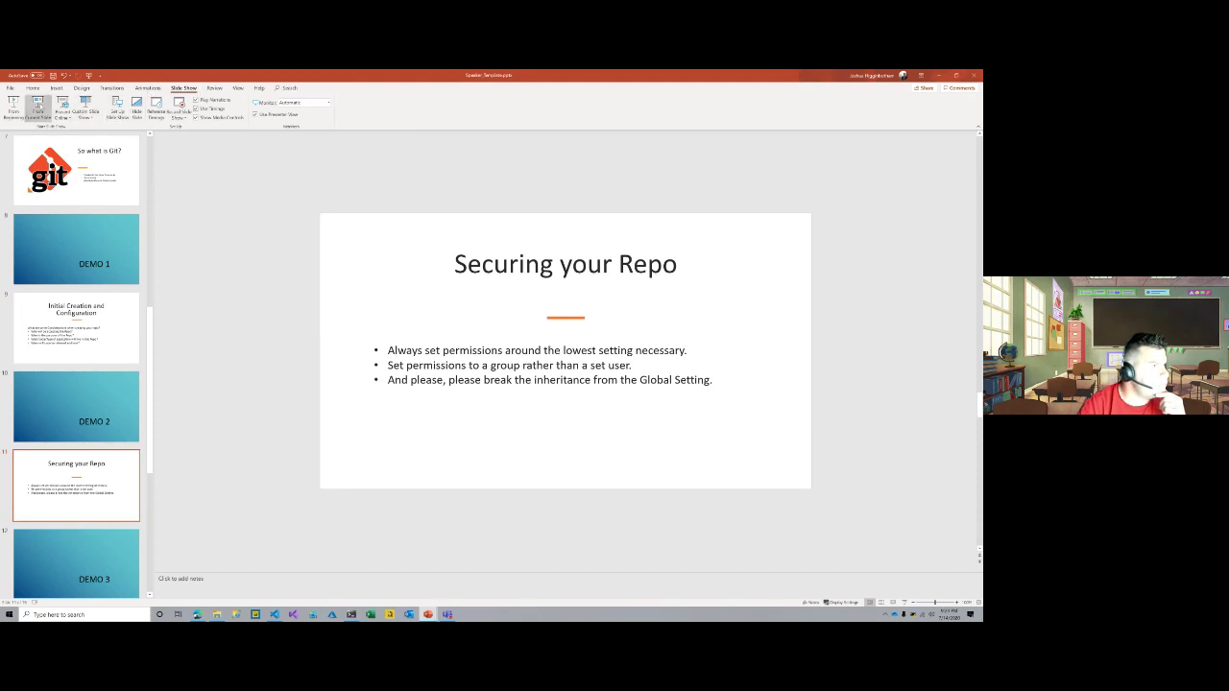
{"action": "left_click", "coordinate": [38, 106]}
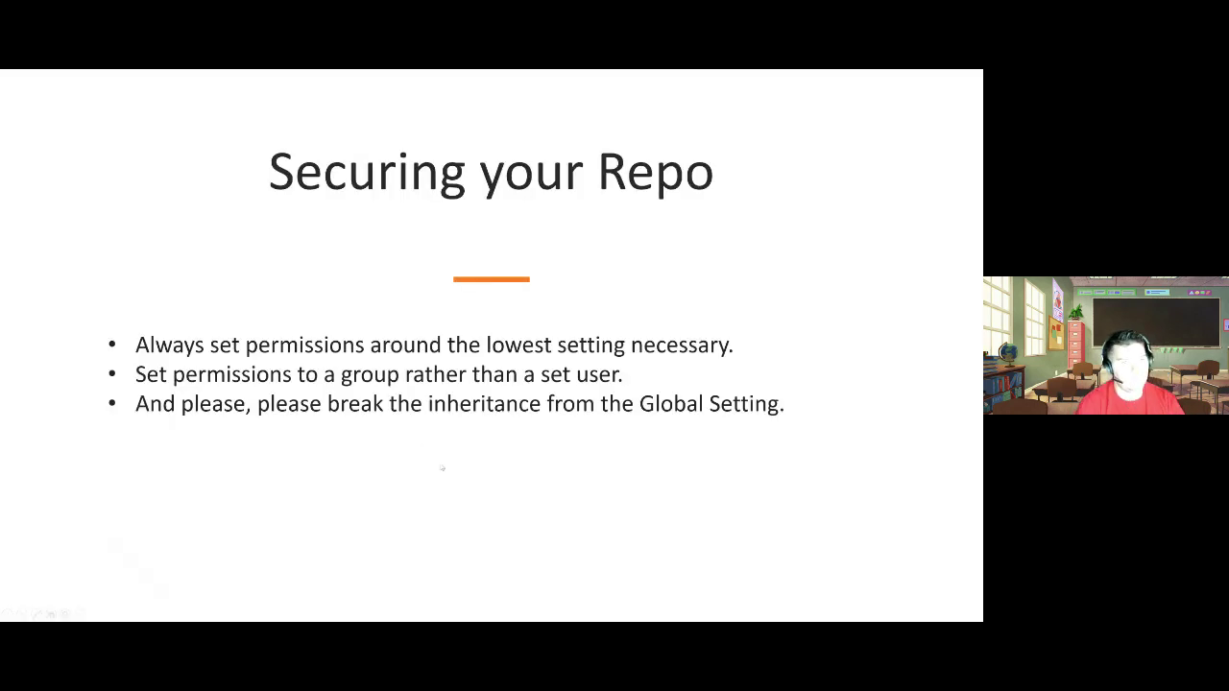
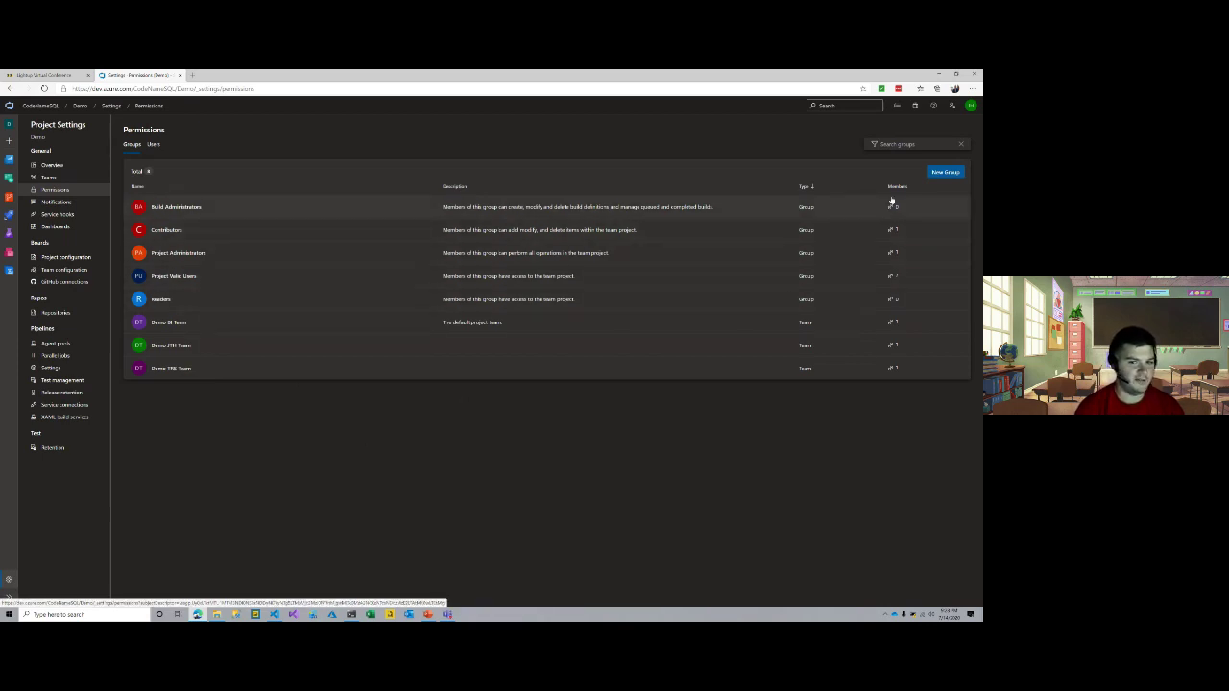
- Create the LightUp Dev group with one added member and a LightUp Demo dev team description naming its owner
{"action": "left_click", "coordinate": [944, 173]}
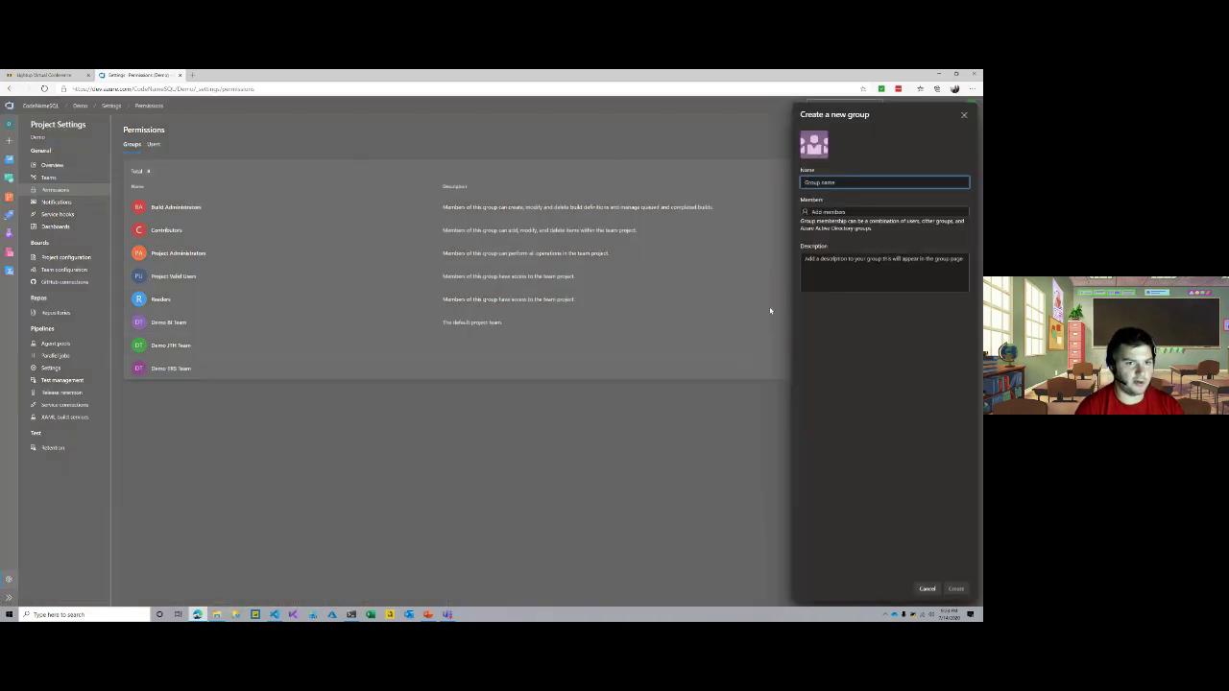
{"action": "type", "text": "L"}
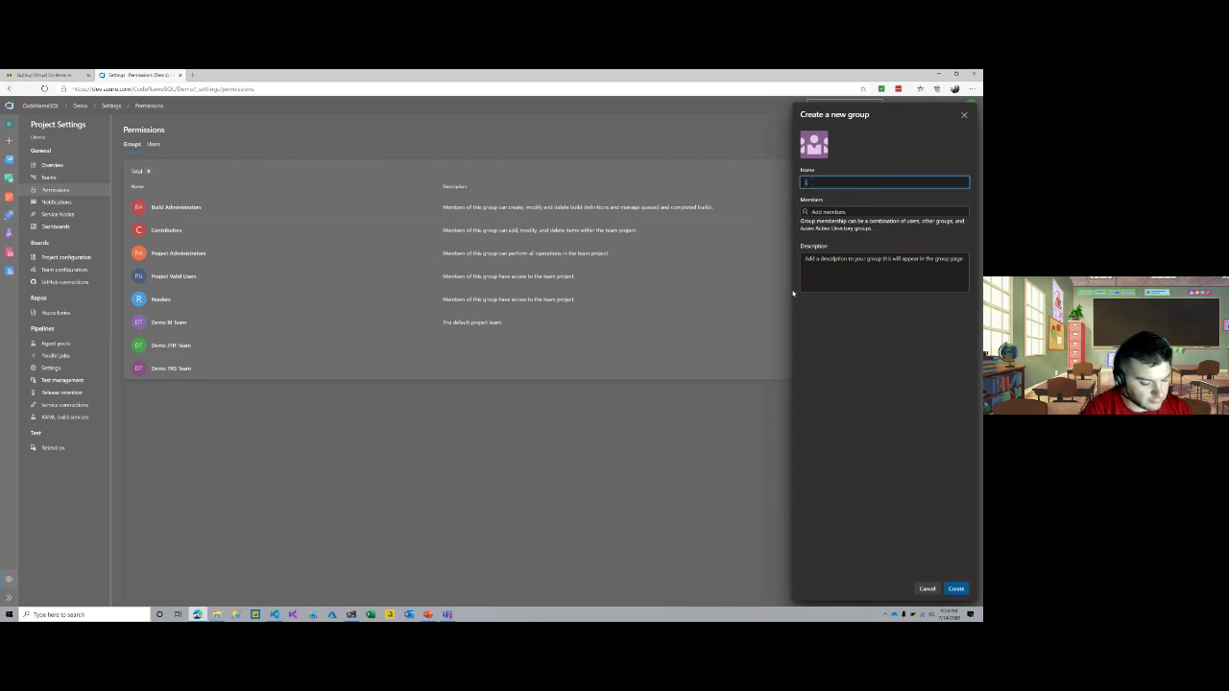
{"action": "type", "text": "ightUpQ"}
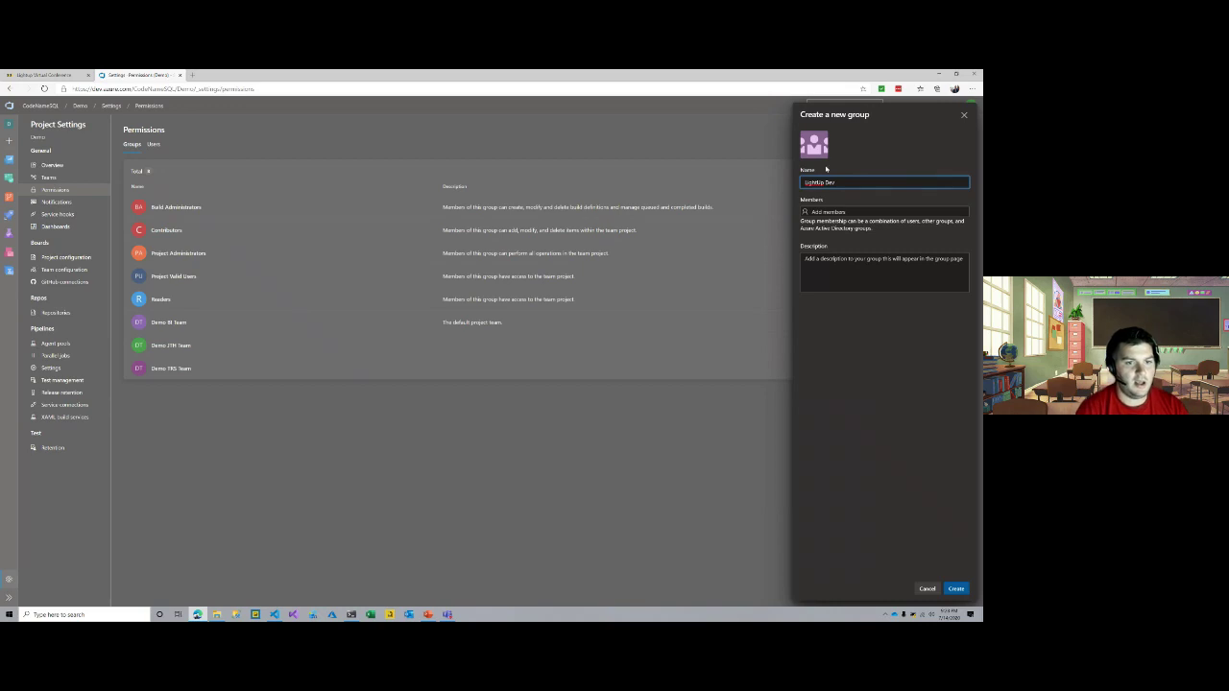
{"action": "left_click", "coordinate": [827, 209]}
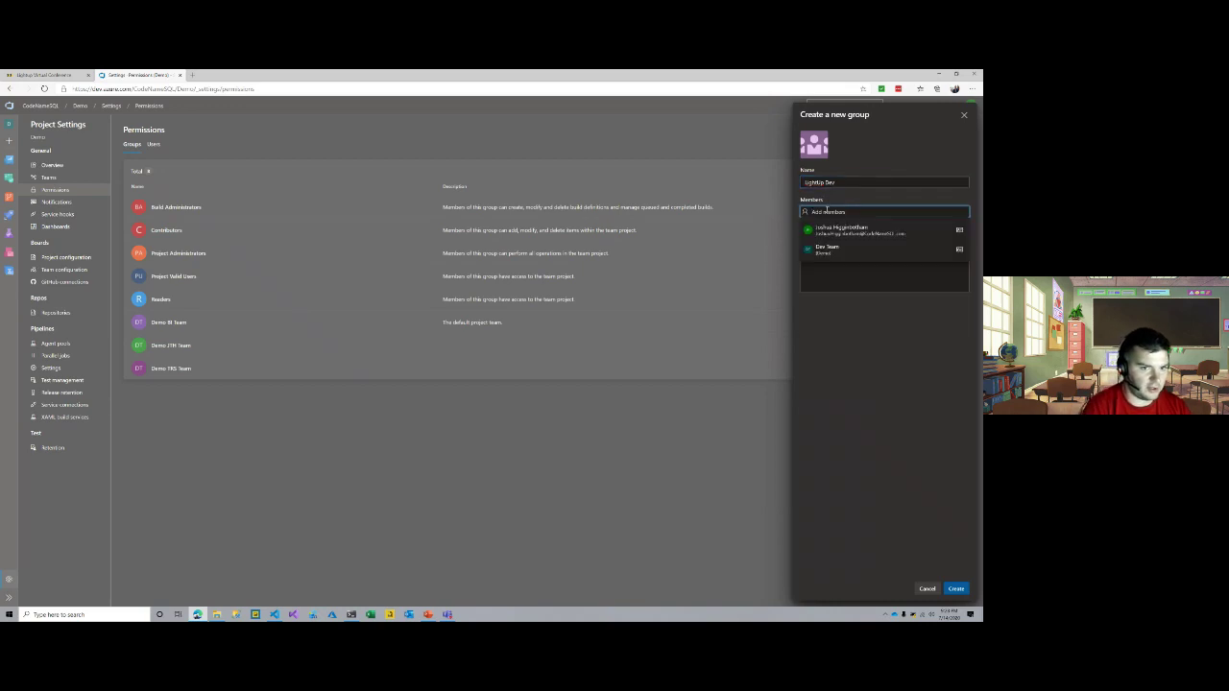
{"action": "left_click", "coordinate": [850, 232]}
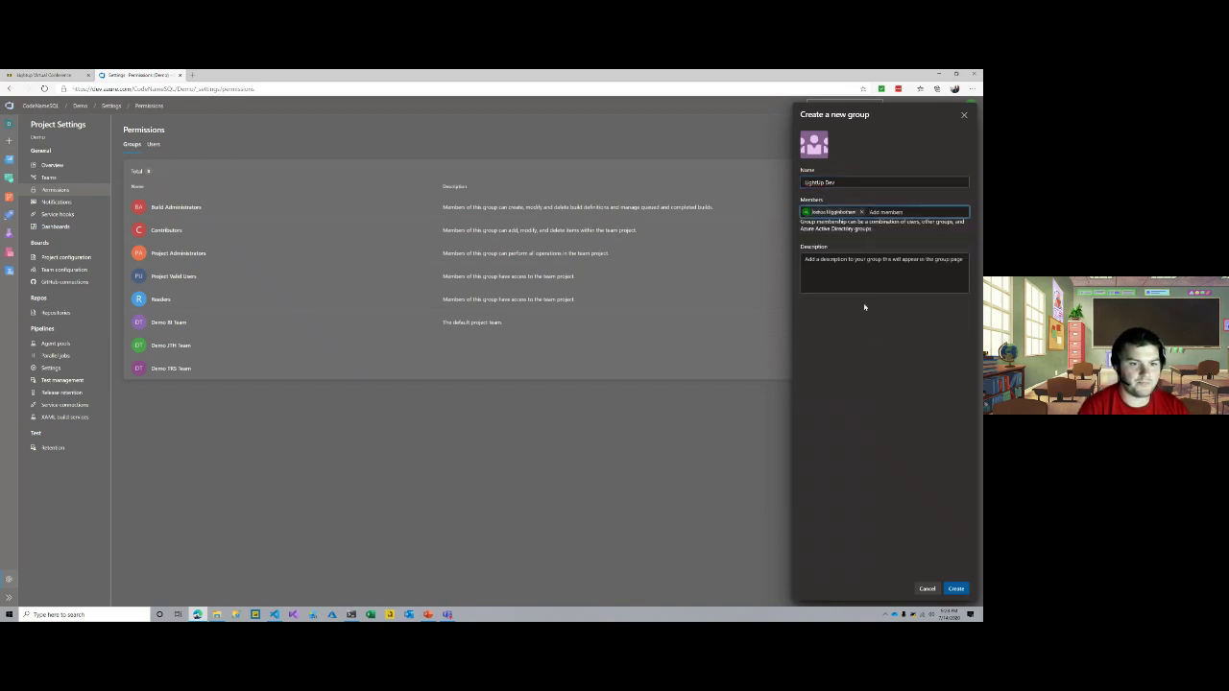
{"action": "left_click", "coordinate": [864, 275]}
{"action": "type", "text": "Dev team for LightUp Demo"}
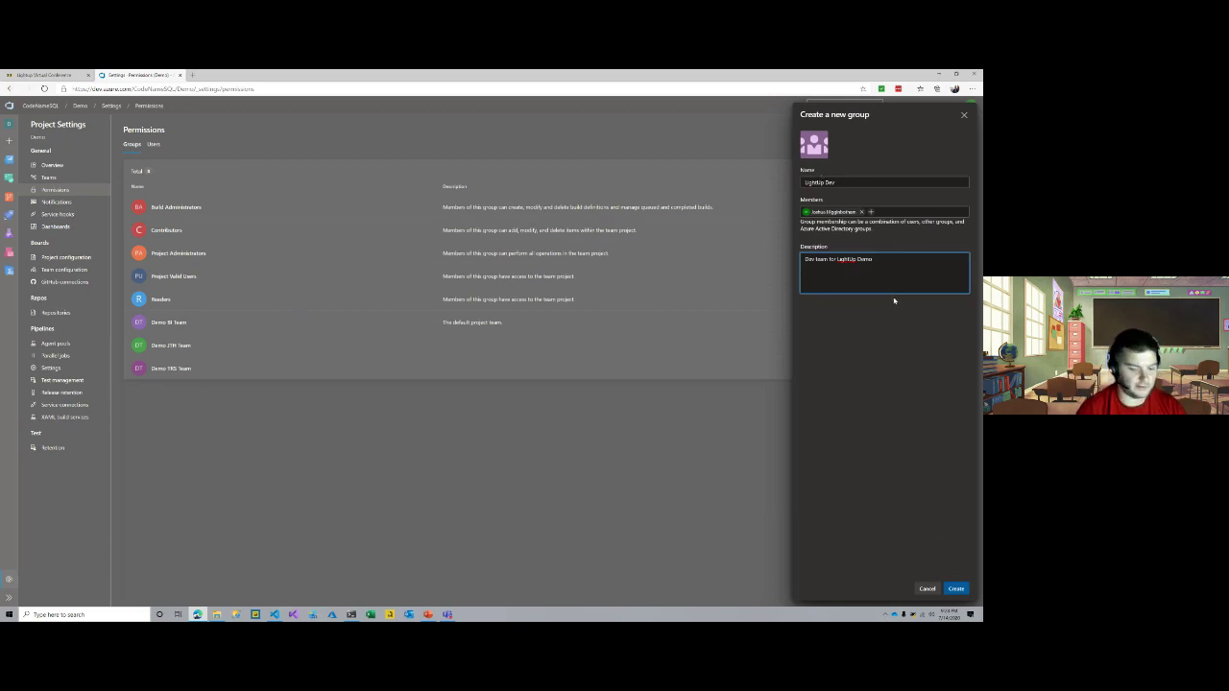
{"action": "type", "text": "- Ov"}
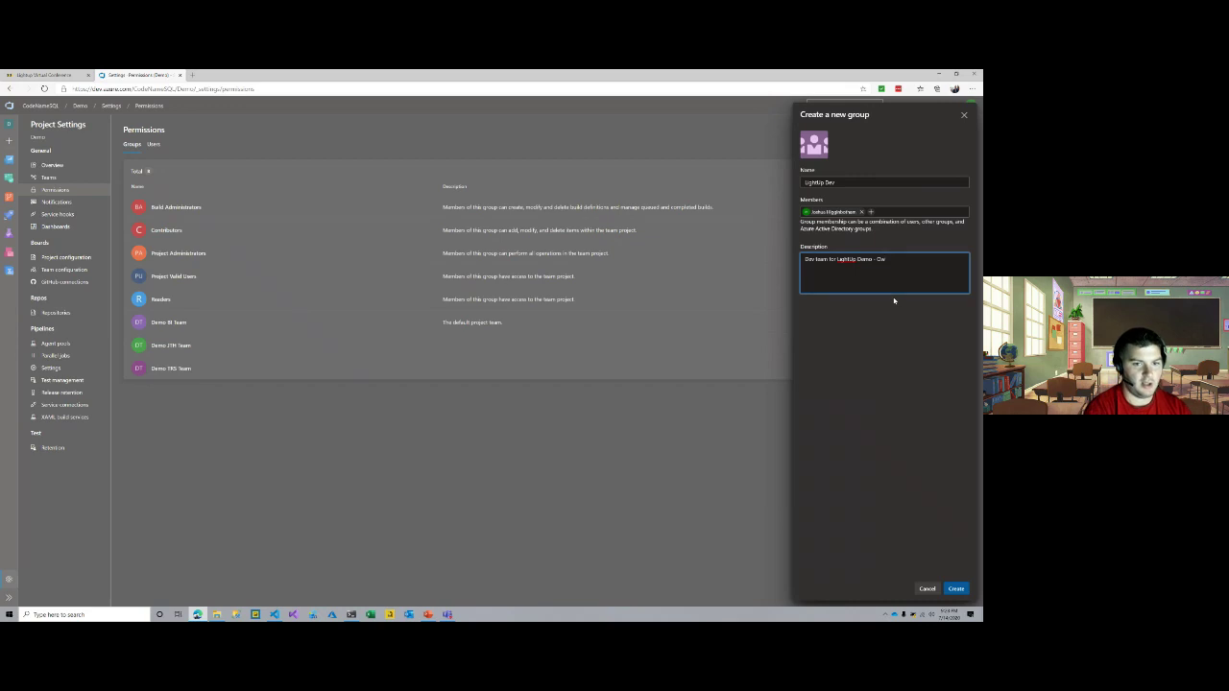
{"action": "type", "text": "ner Joshua Higginbotham"}
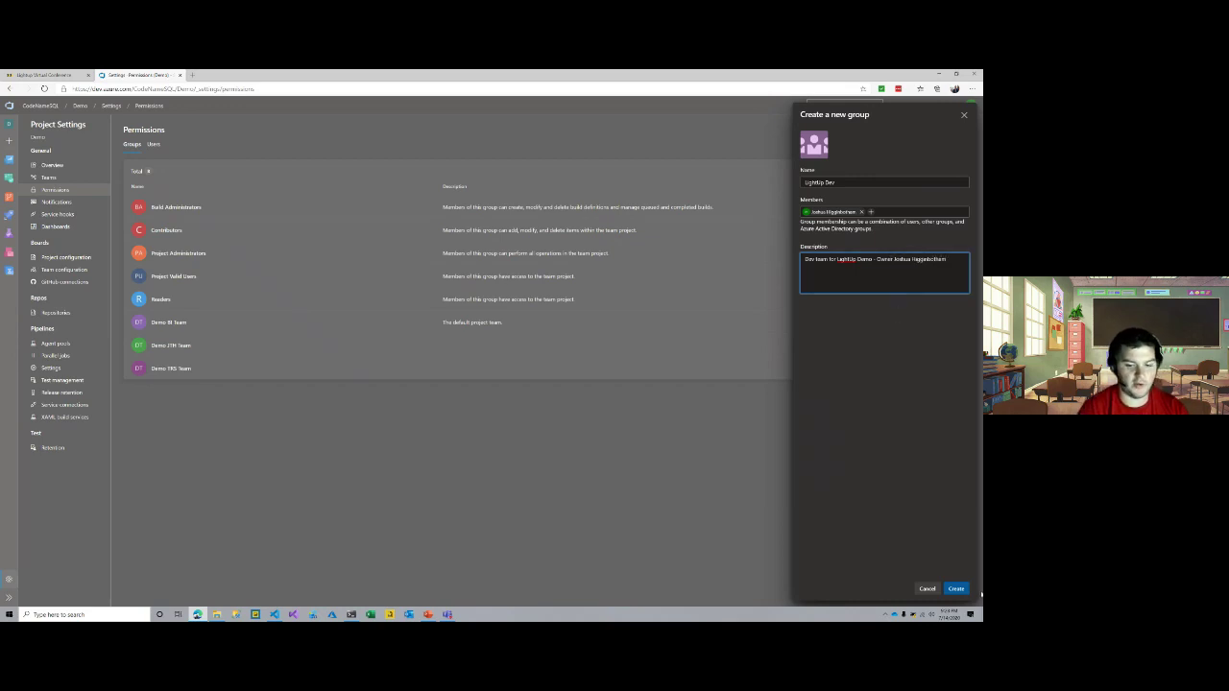
{"action": "left_click", "coordinate": [956, 588]}
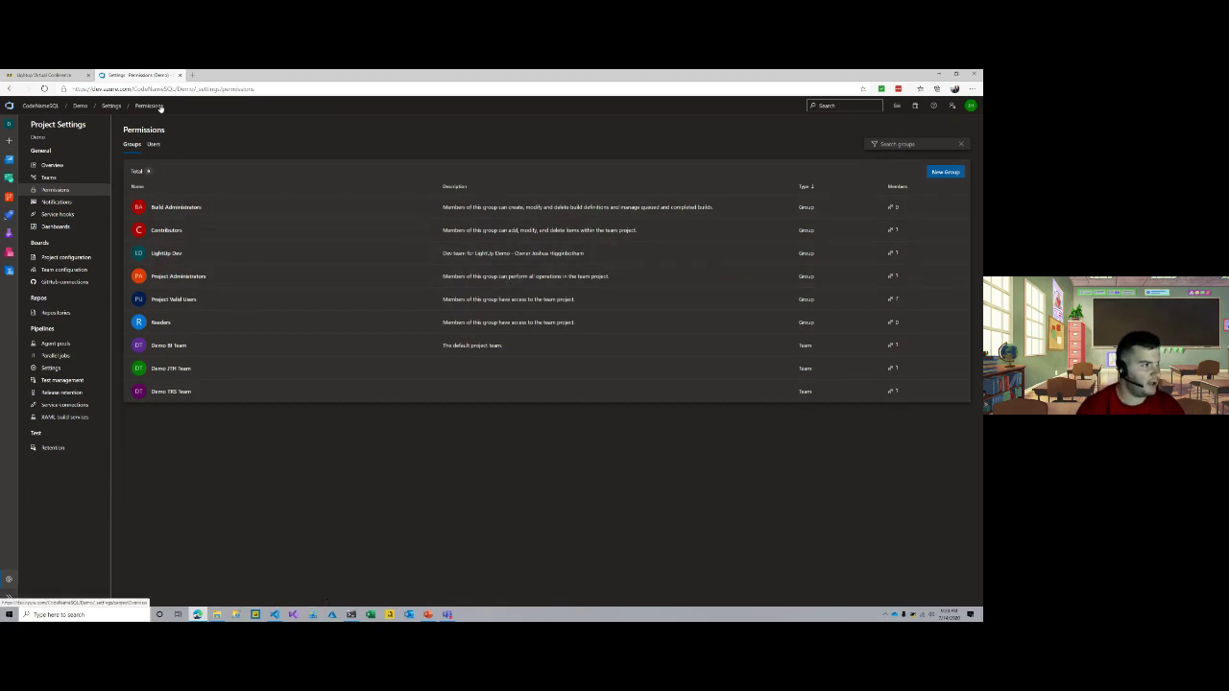
- Turn off permission inheritance for the LightUpConf repository with the Contributors group selected
{"action": "left_click", "coordinate": [60, 314]}
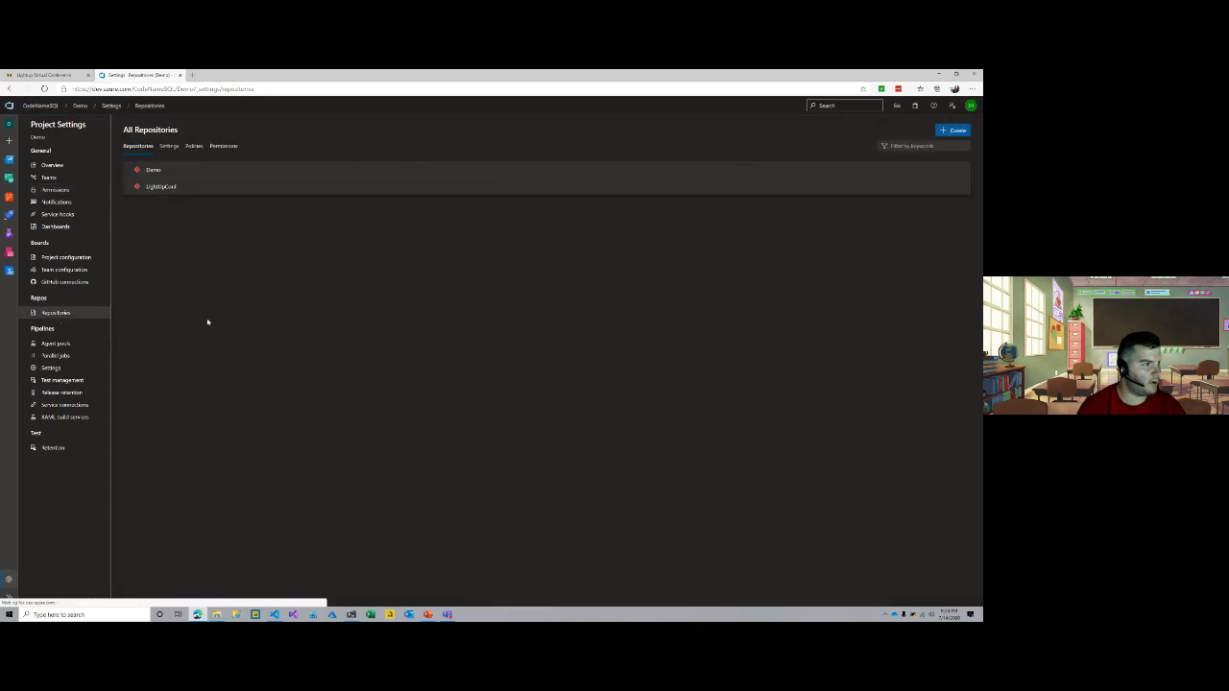
{"action": "left_click", "coordinate": [170, 187]}
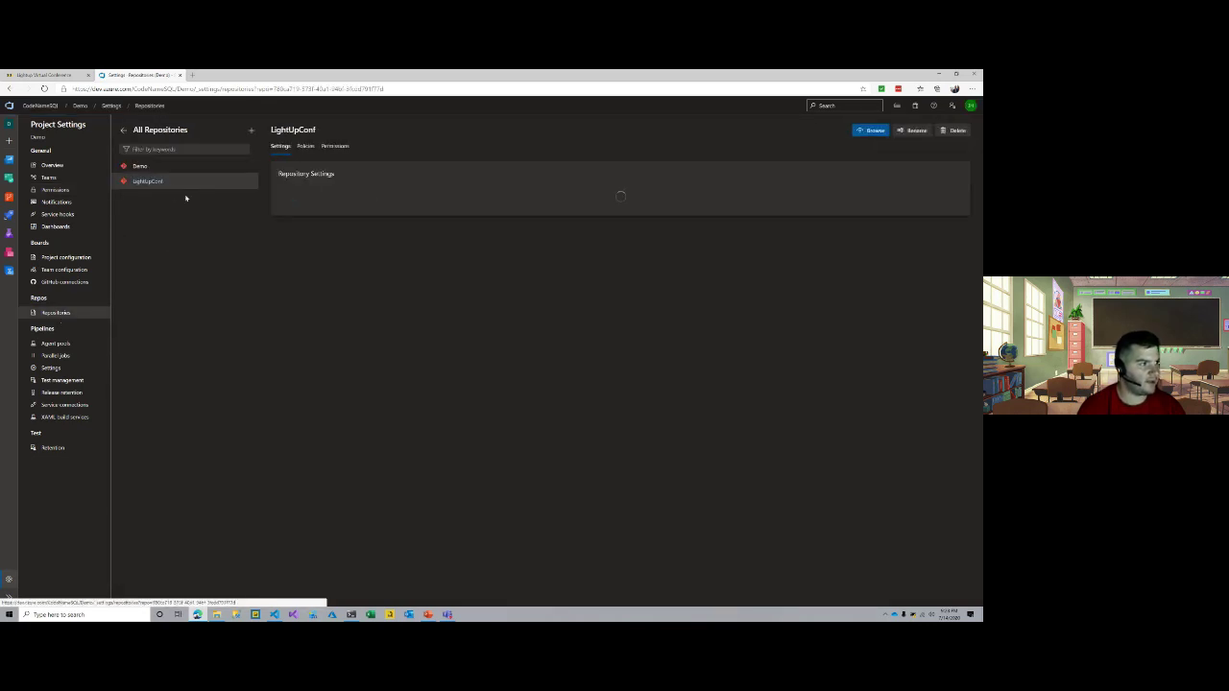
{"action": "left_click", "coordinate": [328, 150]}
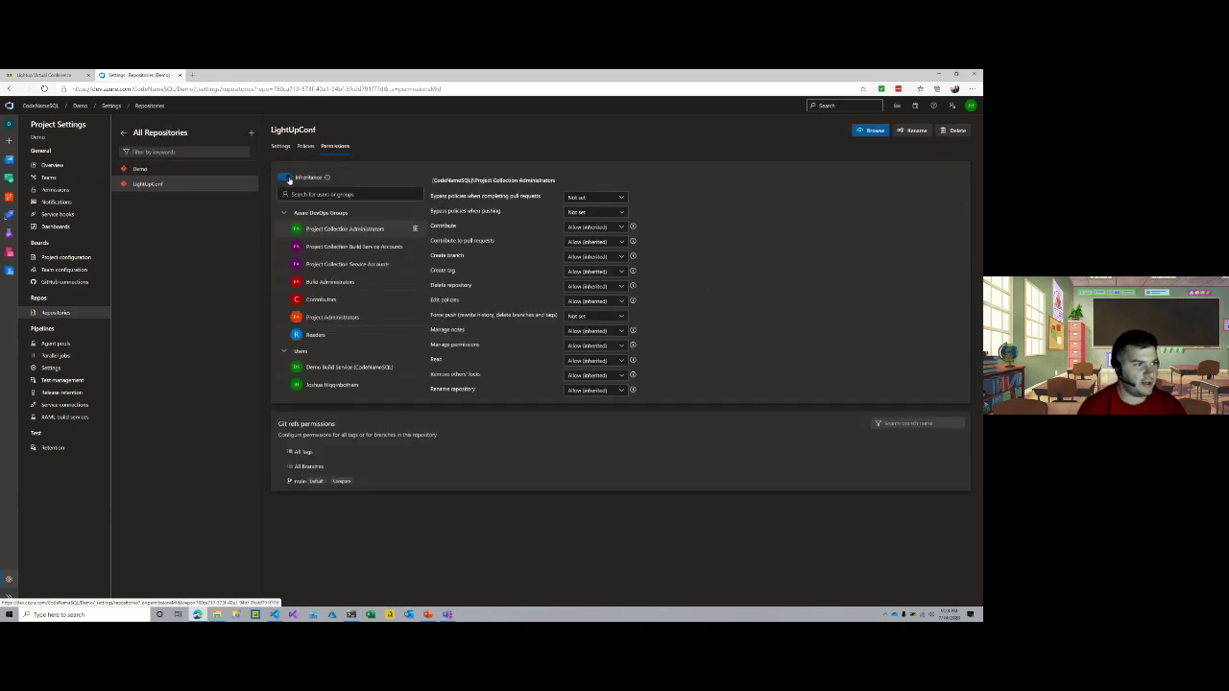
{"action": "left_click", "coordinate": [322, 299]}
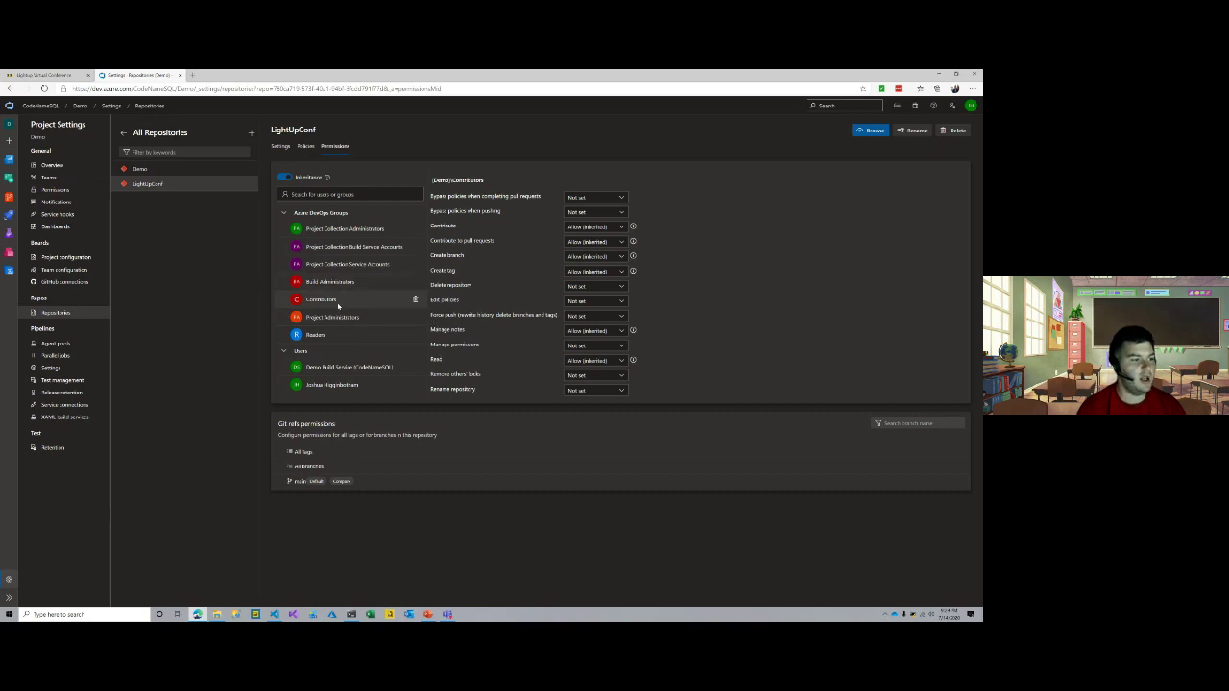
{"action": "left_click", "coordinate": [285, 177]}
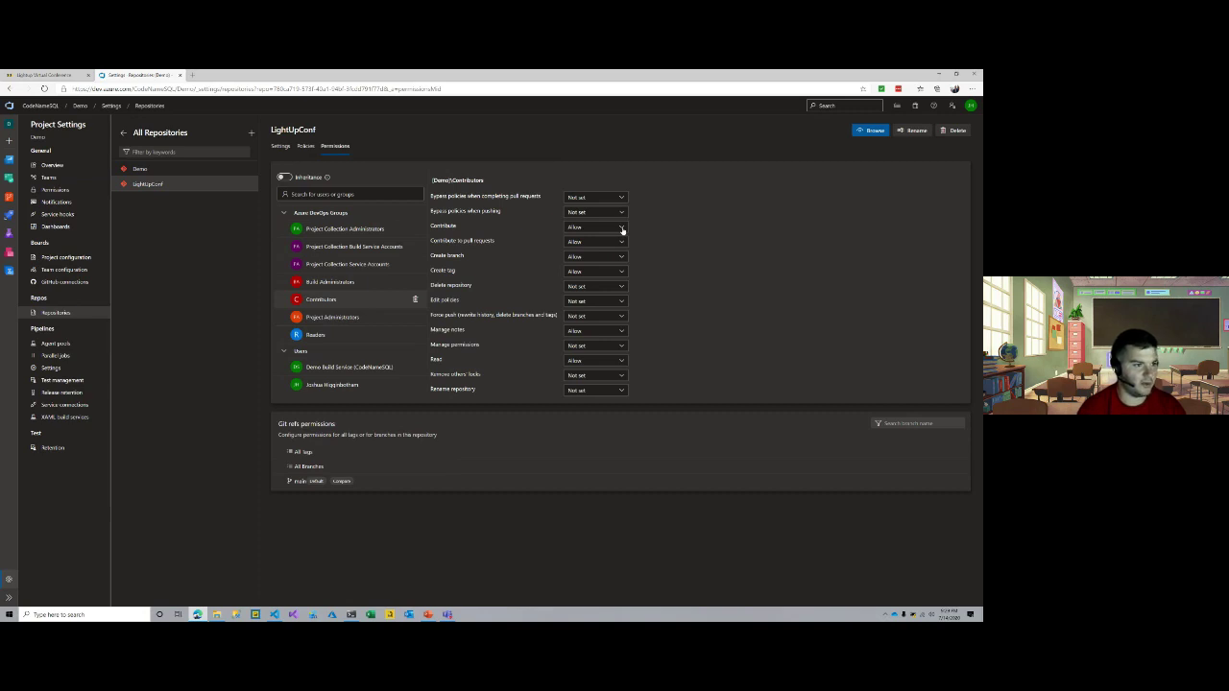
- Set Contributors' Contribute, Create branch, Create tag and Manage notes to Not set, keeping pull-request contribution allowed
{"action": "left_click", "coordinate": [621, 227]}
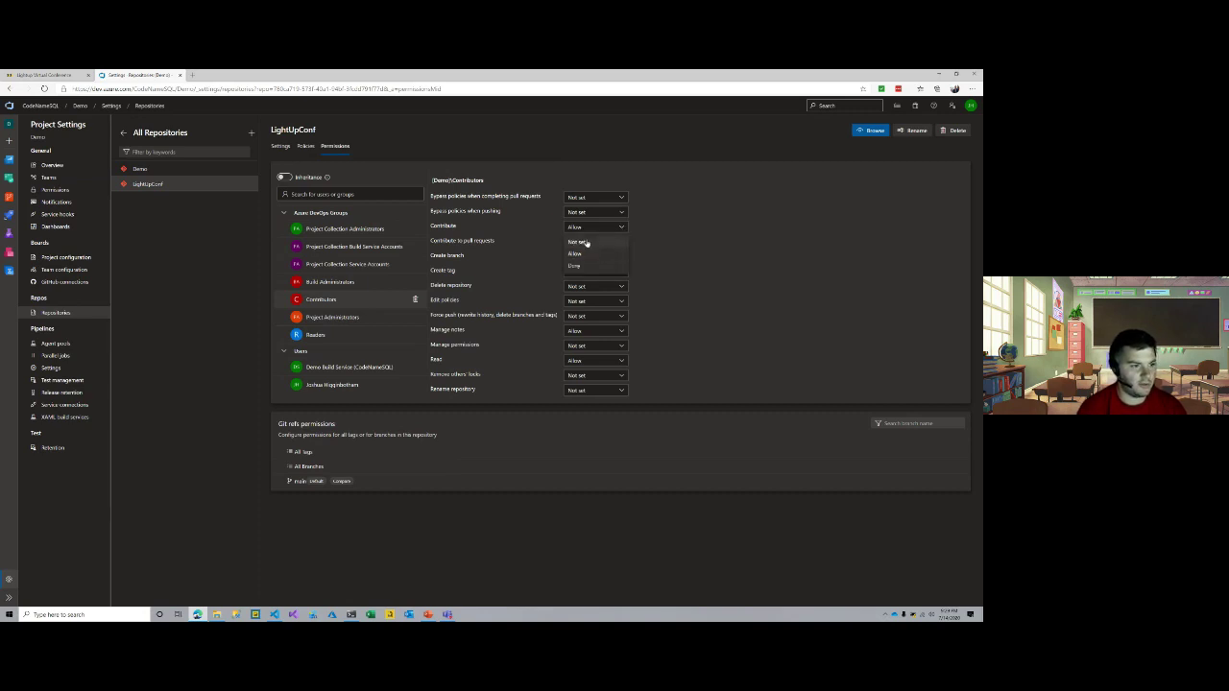
{"action": "left_click", "coordinate": [583, 243]}
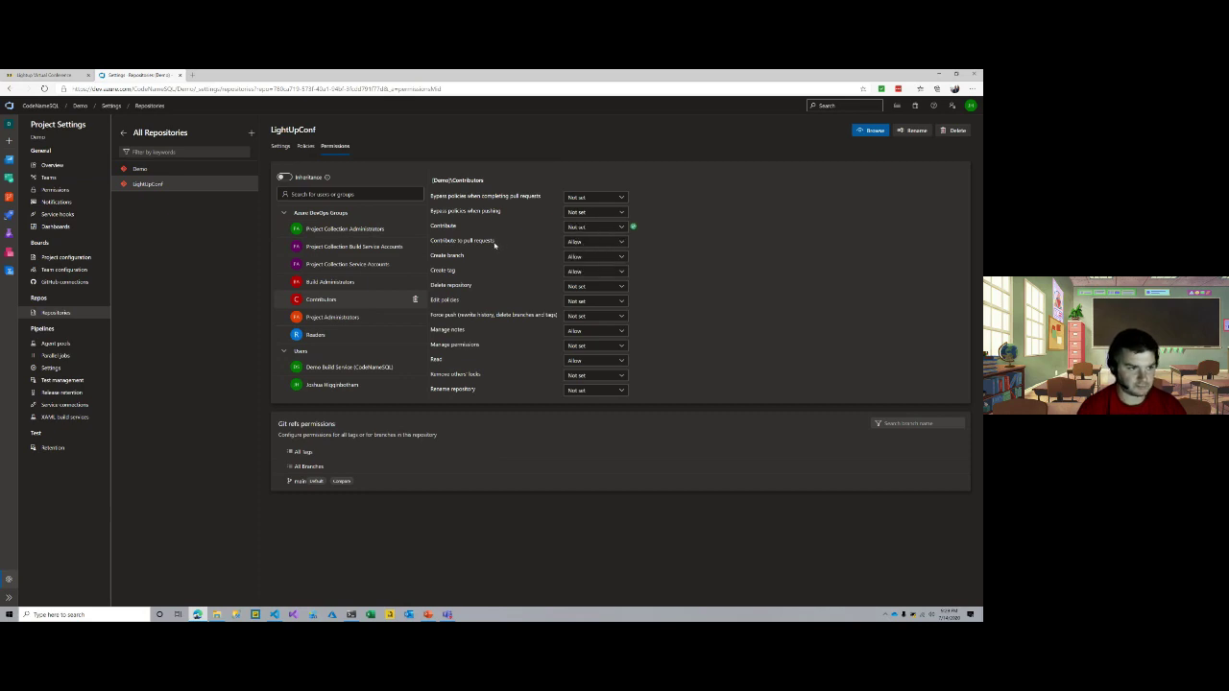
{"action": "left_click", "coordinate": [624, 243]}
{"action": "left_click", "coordinate": [710, 240]}
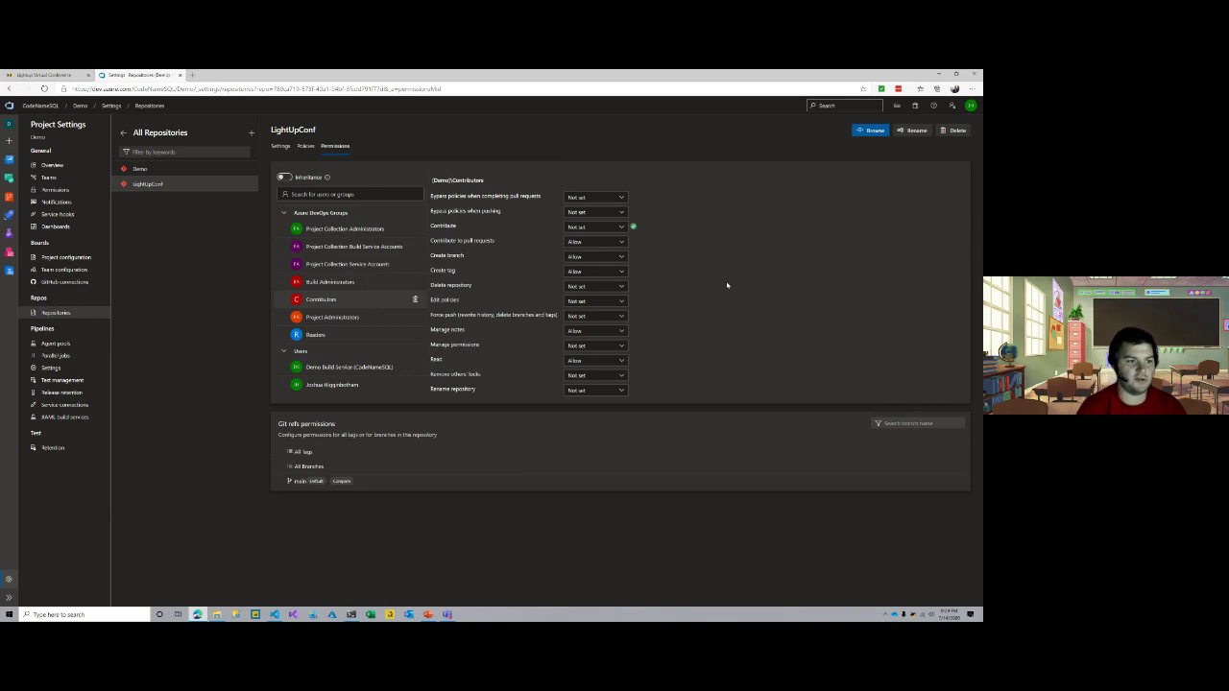
{"action": "left_click", "coordinate": [615, 258]}
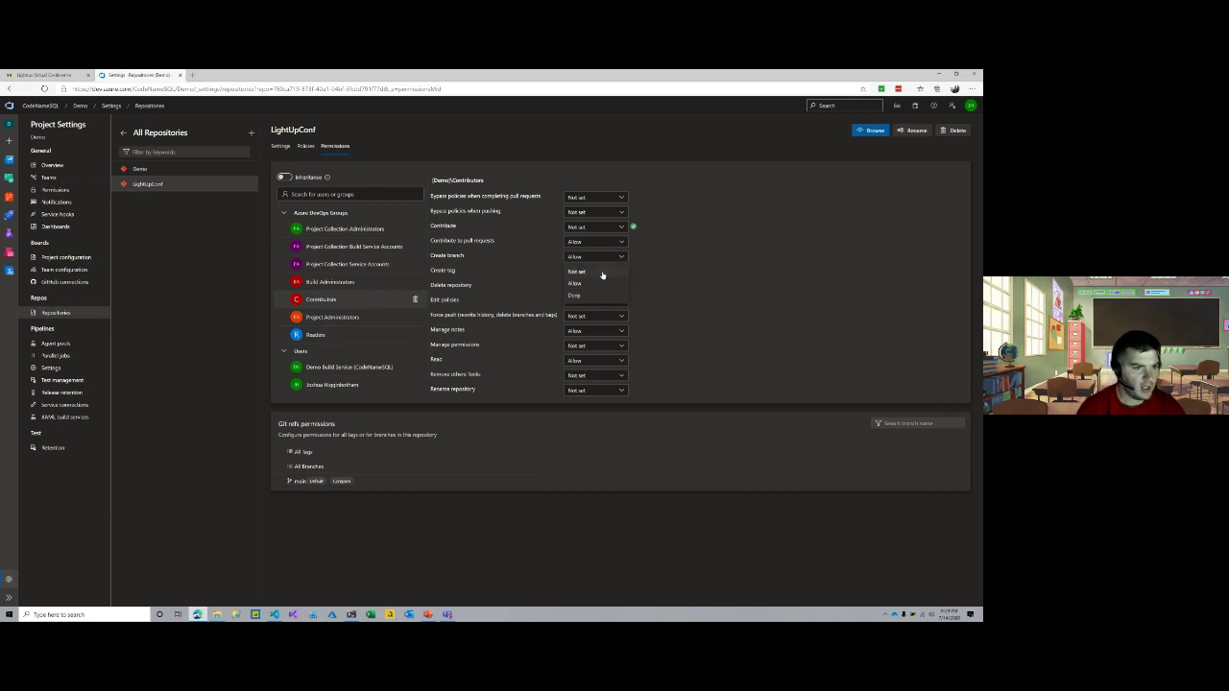
{"action": "left_click", "coordinate": [604, 273]}
{"action": "left_click", "coordinate": [615, 272]}
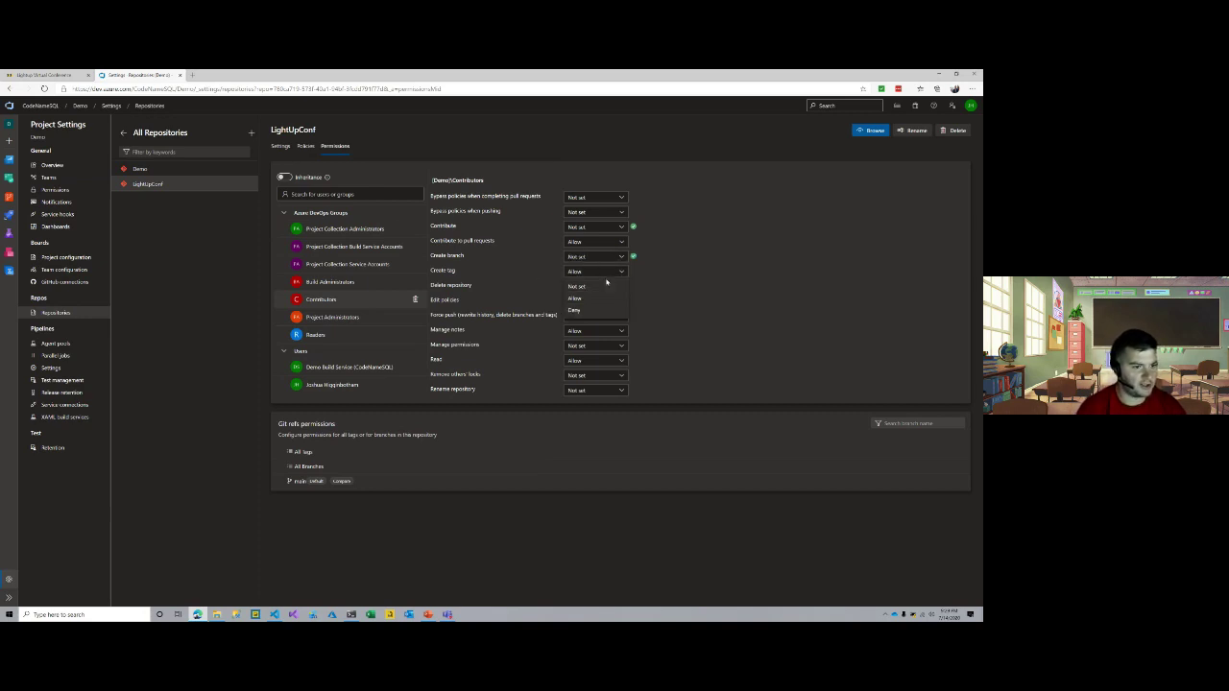
{"action": "left_click", "coordinate": [604, 287]}
{"action": "left_click", "coordinate": [596, 332]}
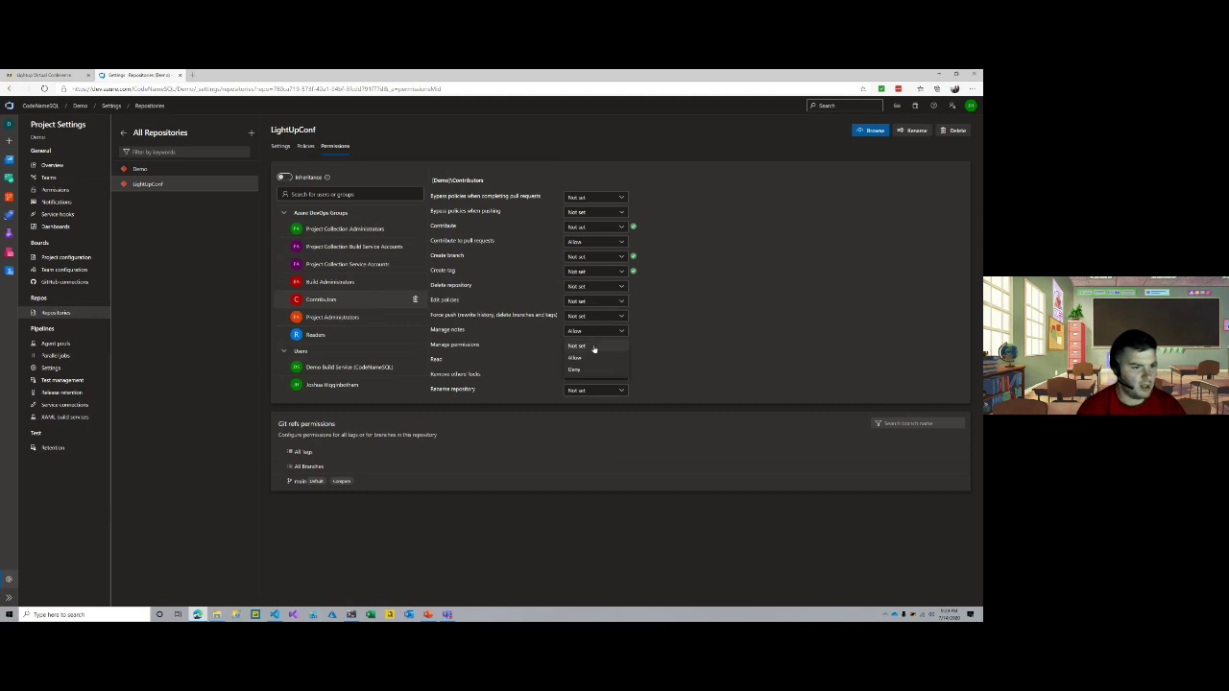
{"action": "left_click", "coordinate": [597, 347]}
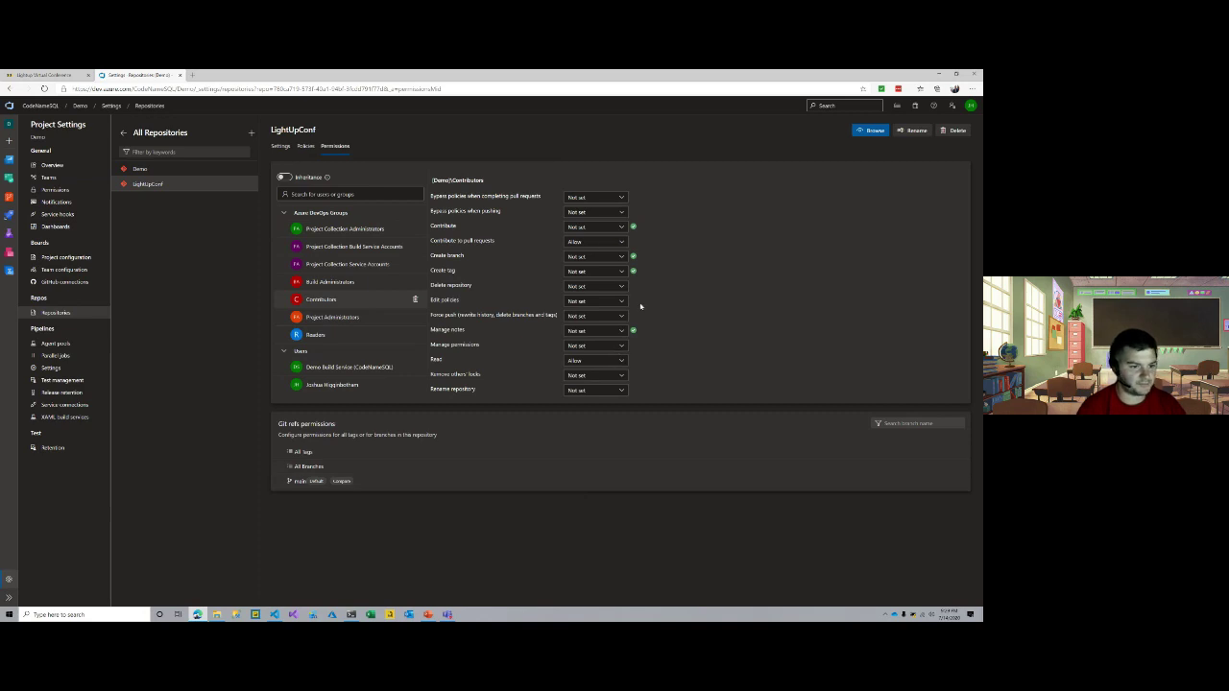
{"action": "left_click", "coordinate": [322, 194]}
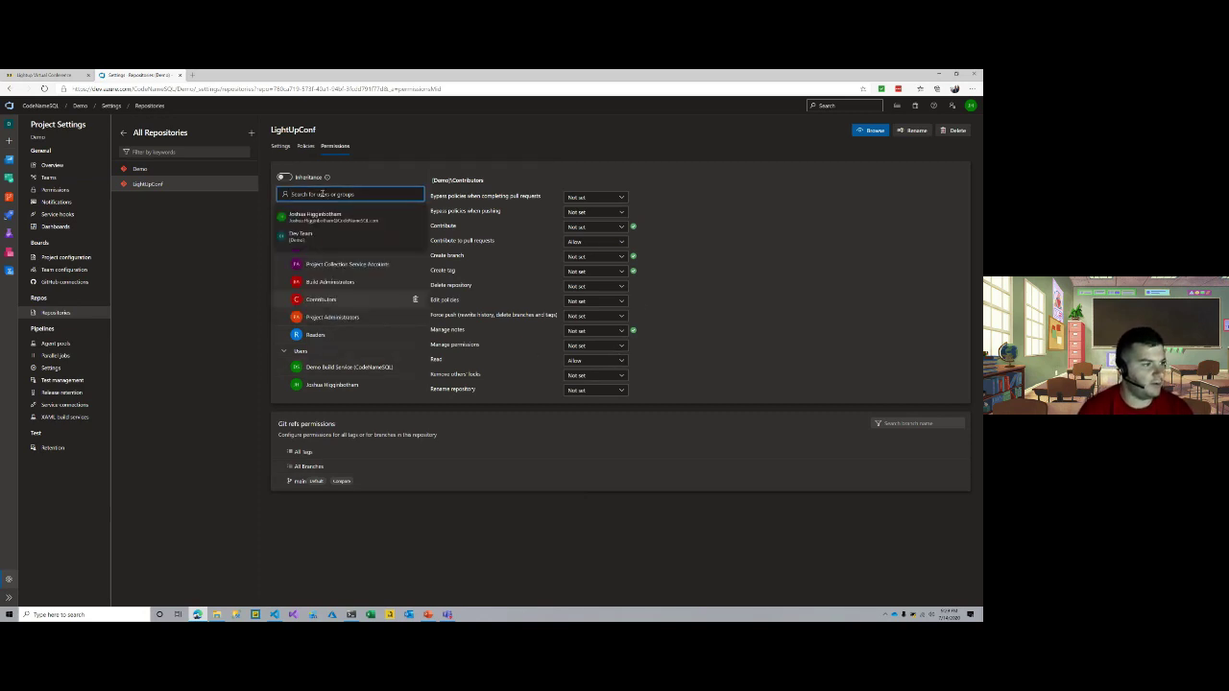
- Add the LightUp Dev group to LightUpConf permissions and allow Contribute and Contribute to pull requests
{"action": "type", "text": "Light"}
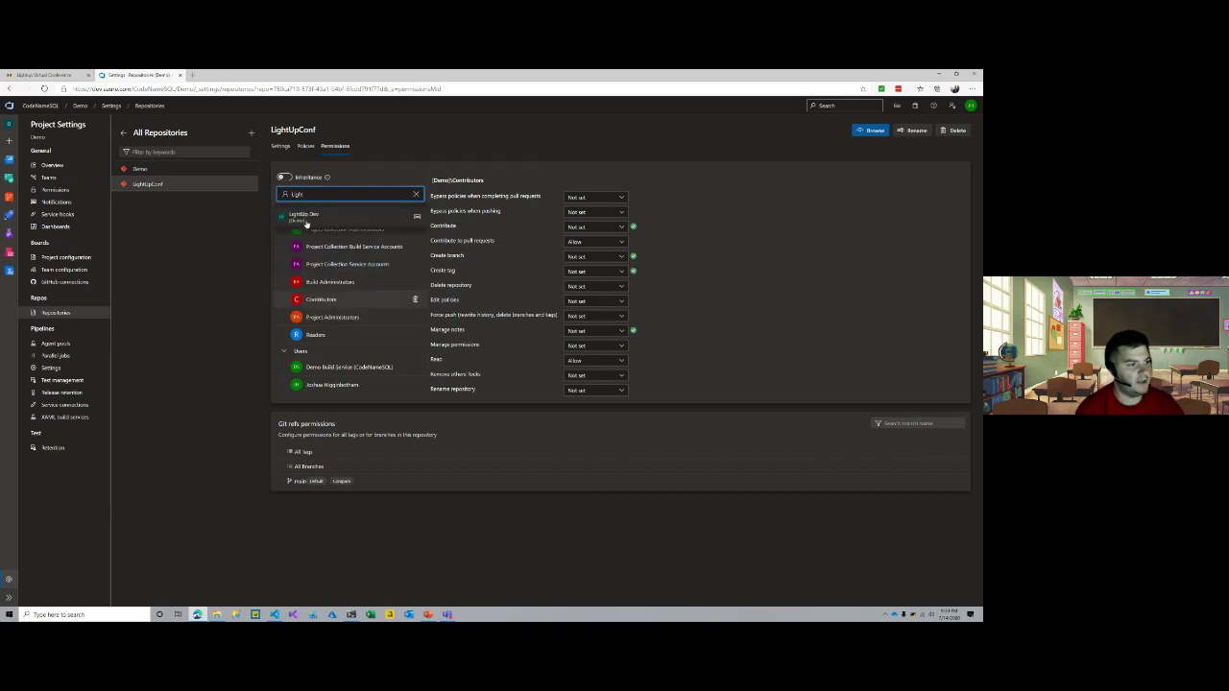
{"action": "left_click", "coordinate": [307, 217]}
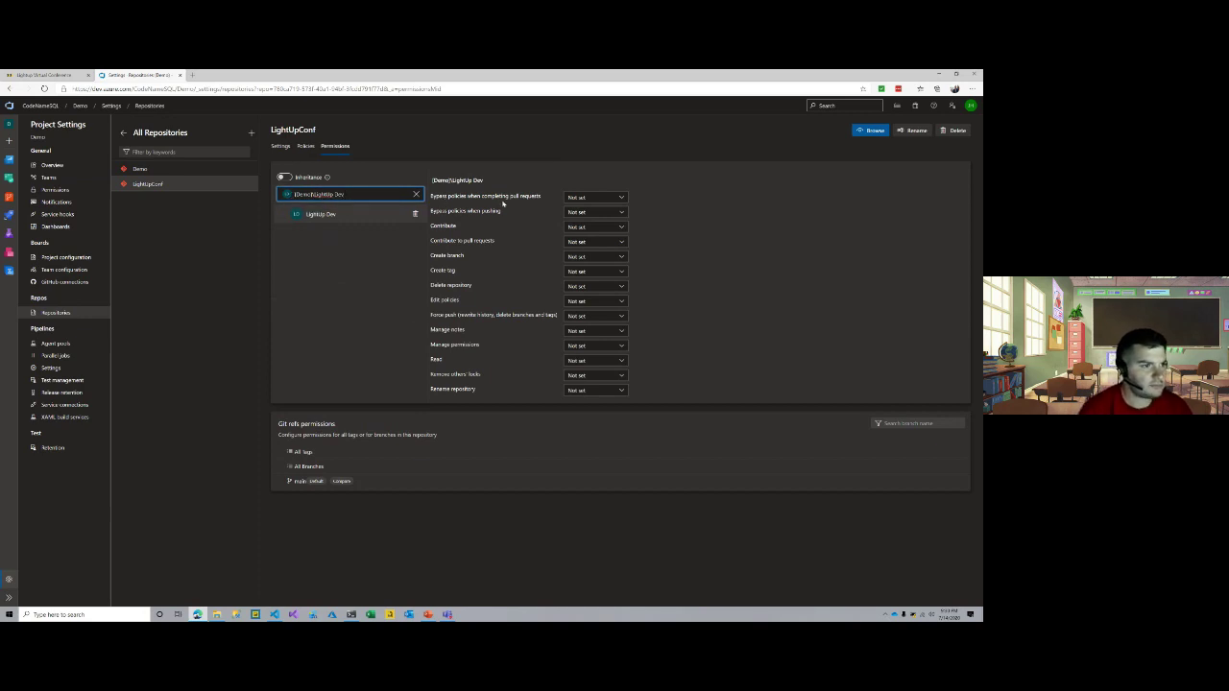
{"action": "left_click", "coordinate": [596, 228]}
{"action": "left_click", "coordinate": [574, 254]}
{"action": "left_click", "coordinate": [605, 248]}
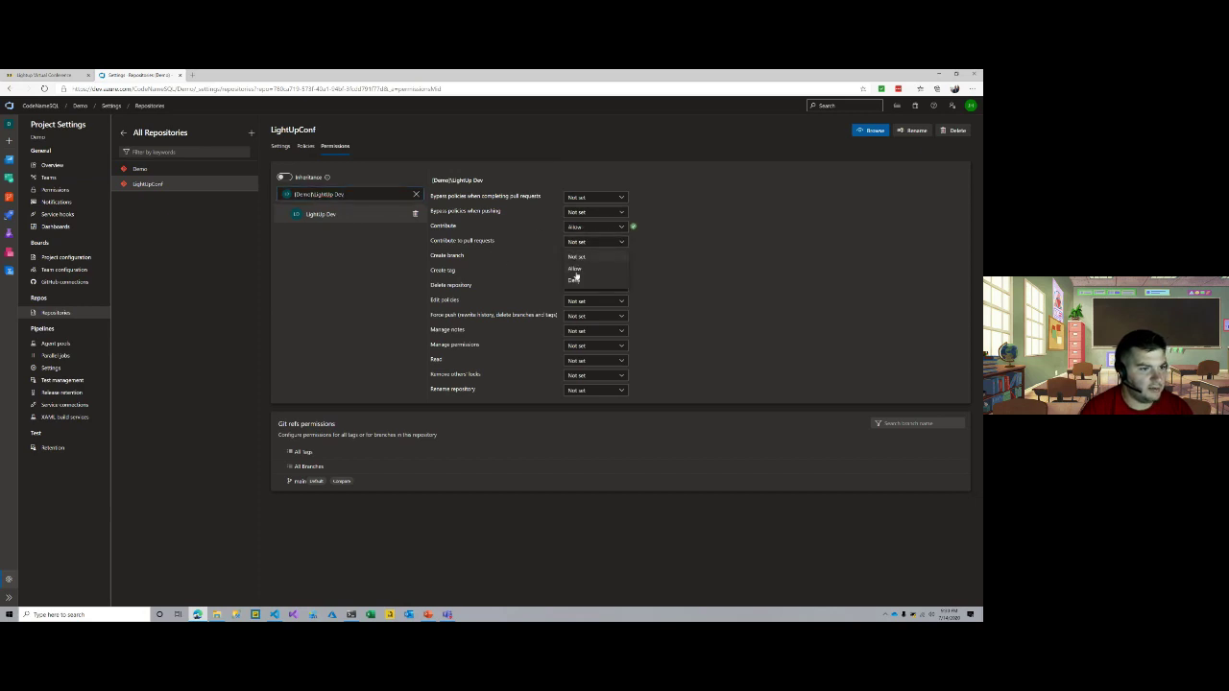
{"action": "left_click", "coordinate": [576, 272]}
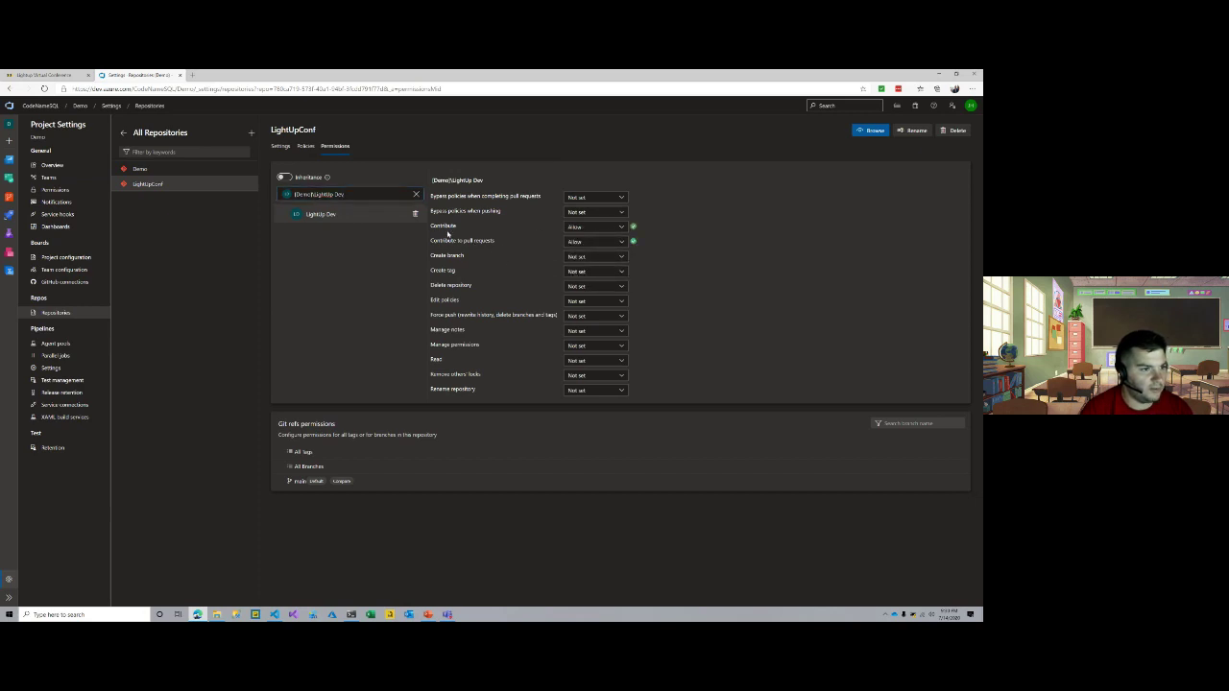
- Allow LightUp Dev Create branch, Create tag, Read and Manage notes, then reopen LightUpConf's settings
{"action": "left_click", "coordinate": [583, 258]}
{"action": "left_click", "coordinate": [584, 285]}
{"action": "left_click", "coordinate": [586, 274]}
{"action": "left_click", "coordinate": [574, 299]}
{"action": "left_click", "coordinate": [584, 359]}
{"action": "left_click", "coordinate": [579, 389]}
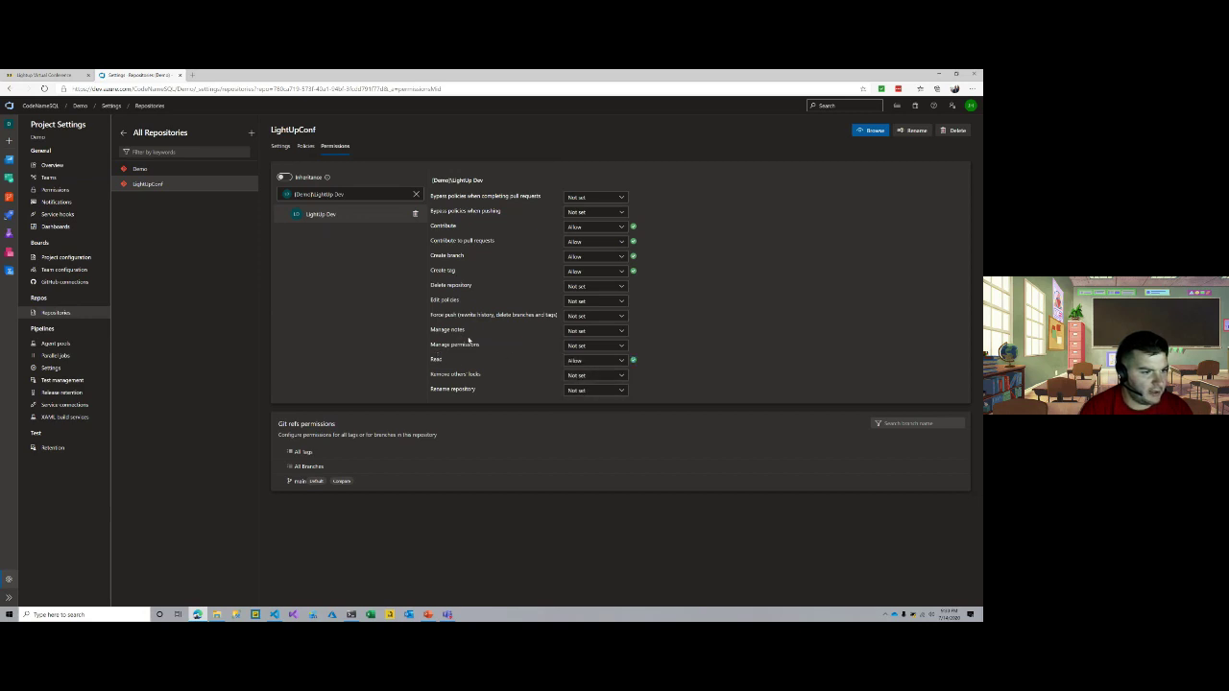
{"action": "left_click", "coordinate": [576, 330]}
{"action": "left_click", "coordinate": [576, 362]}
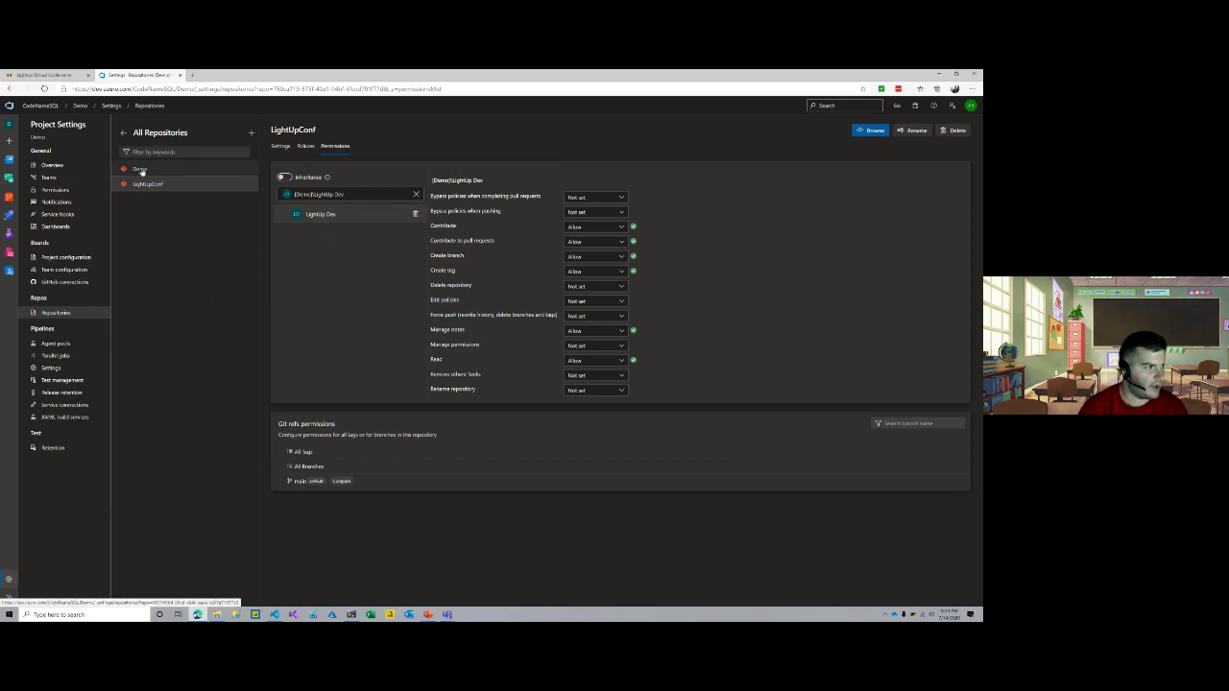
{"action": "left_click", "coordinate": [81, 318]}
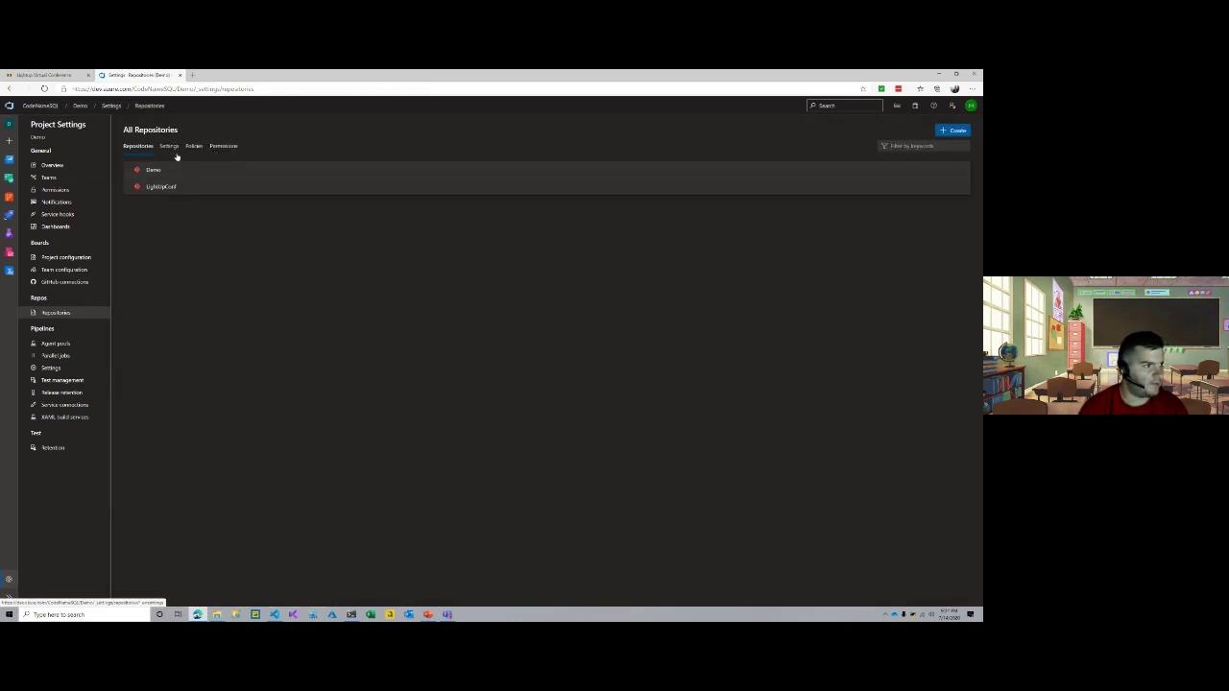
{"action": "left_click", "coordinate": [156, 187]}
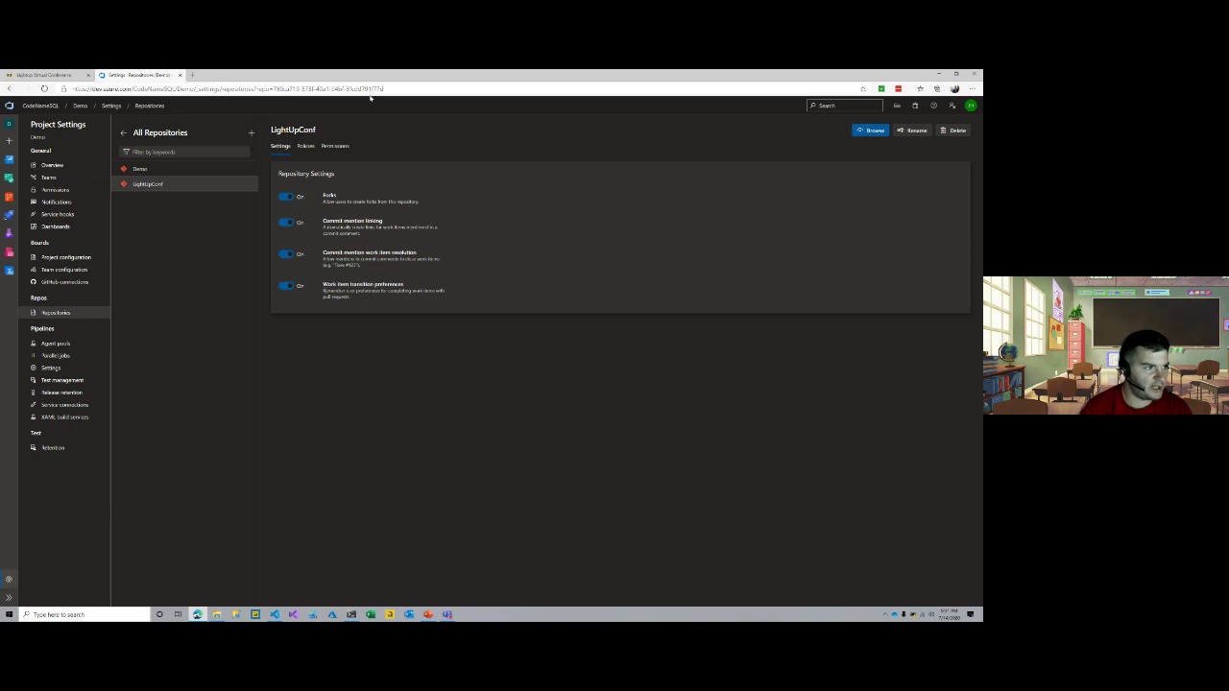
- Open the main branch's policies from LightUpConf's Policies tab
{"action": "left_click", "coordinate": [305, 146]}
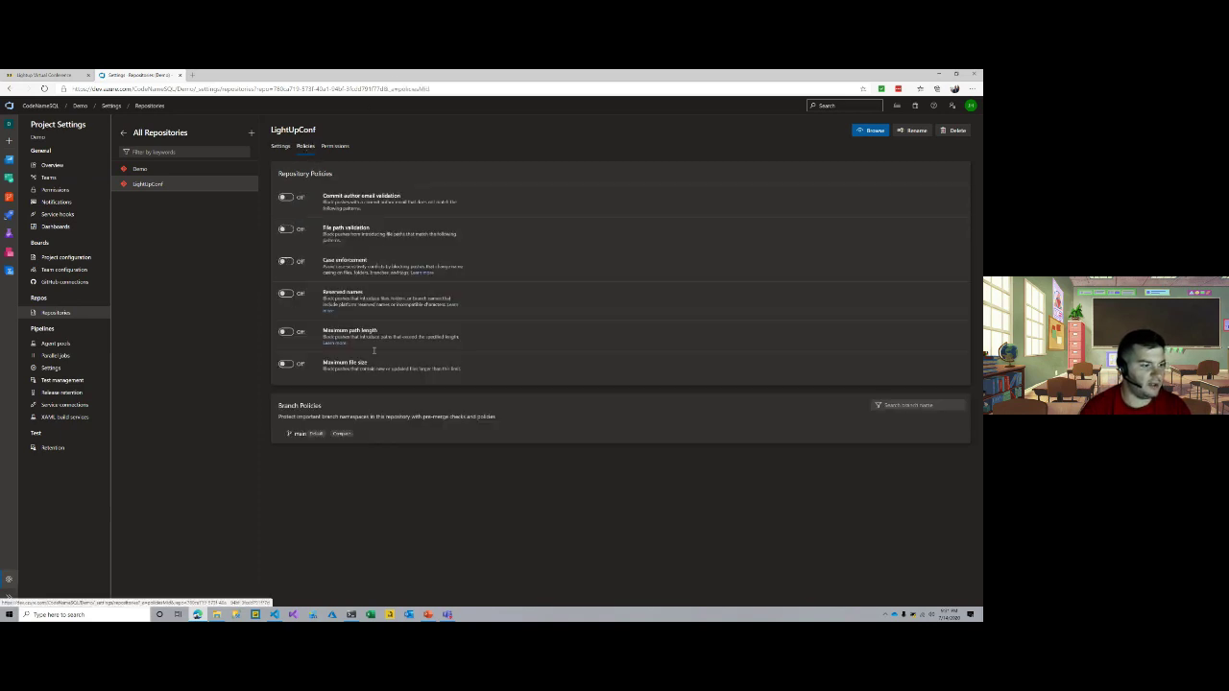
{"action": "left_click", "coordinate": [401, 439]}
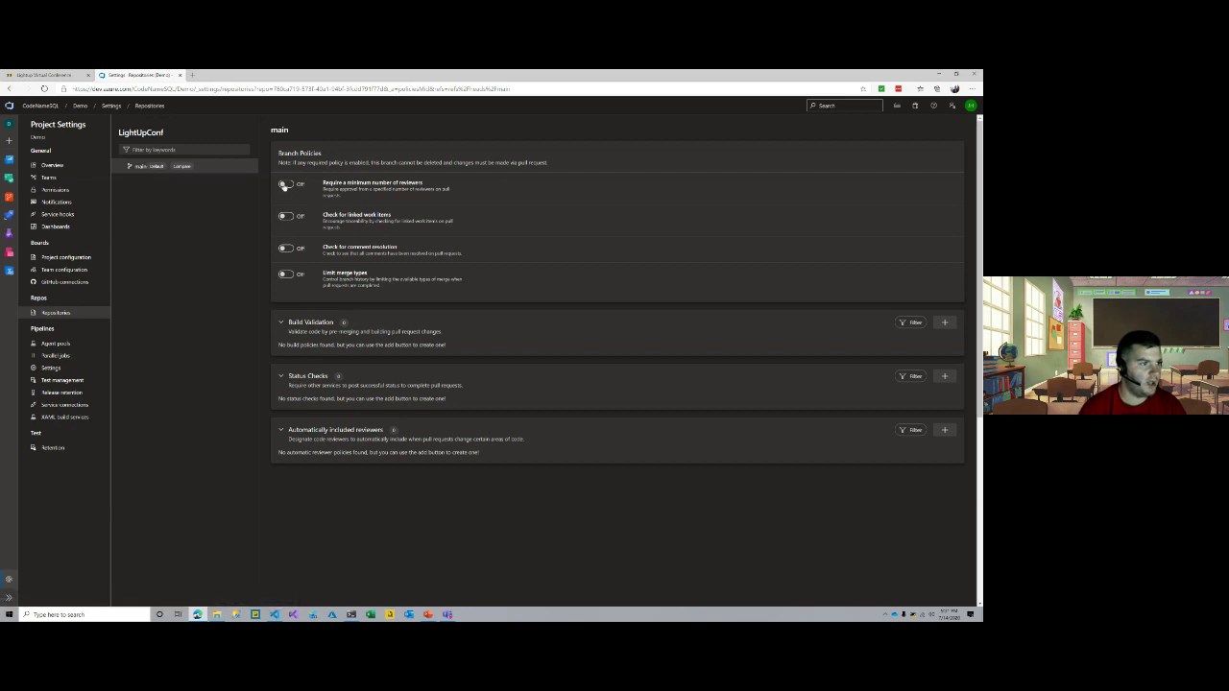
- Turn on a minimum of 1 reviewer and Required linked work item checking for main
{"action": "left_click", "coordinate": [284, 184]}
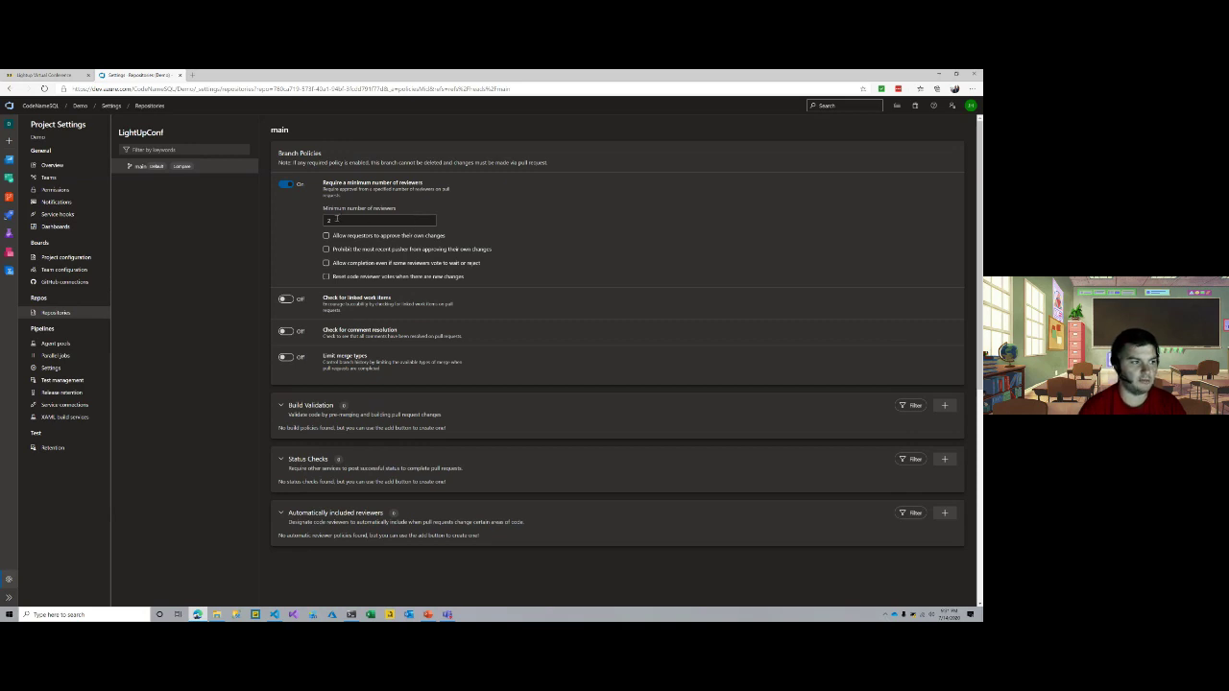
{"action": "left_click_drag", "start_coordinate": [335, 220], "coordinate": [319, 222]}
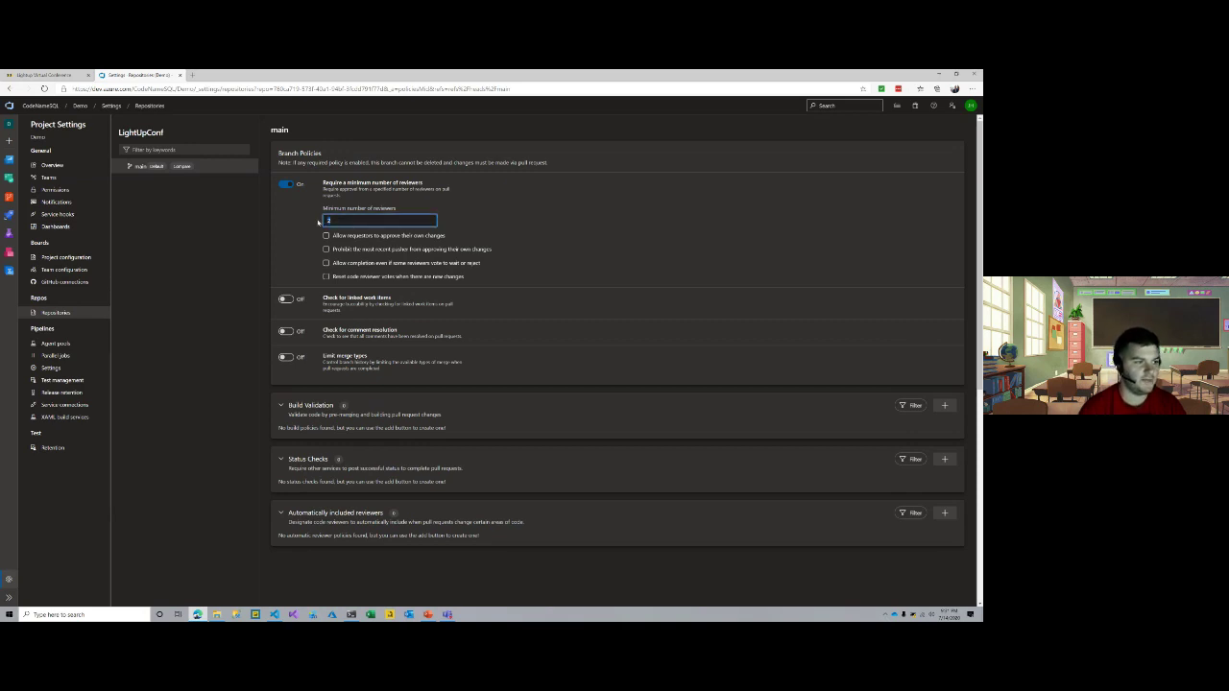
{"action": "left_click", "coordinate": [542, 208]}
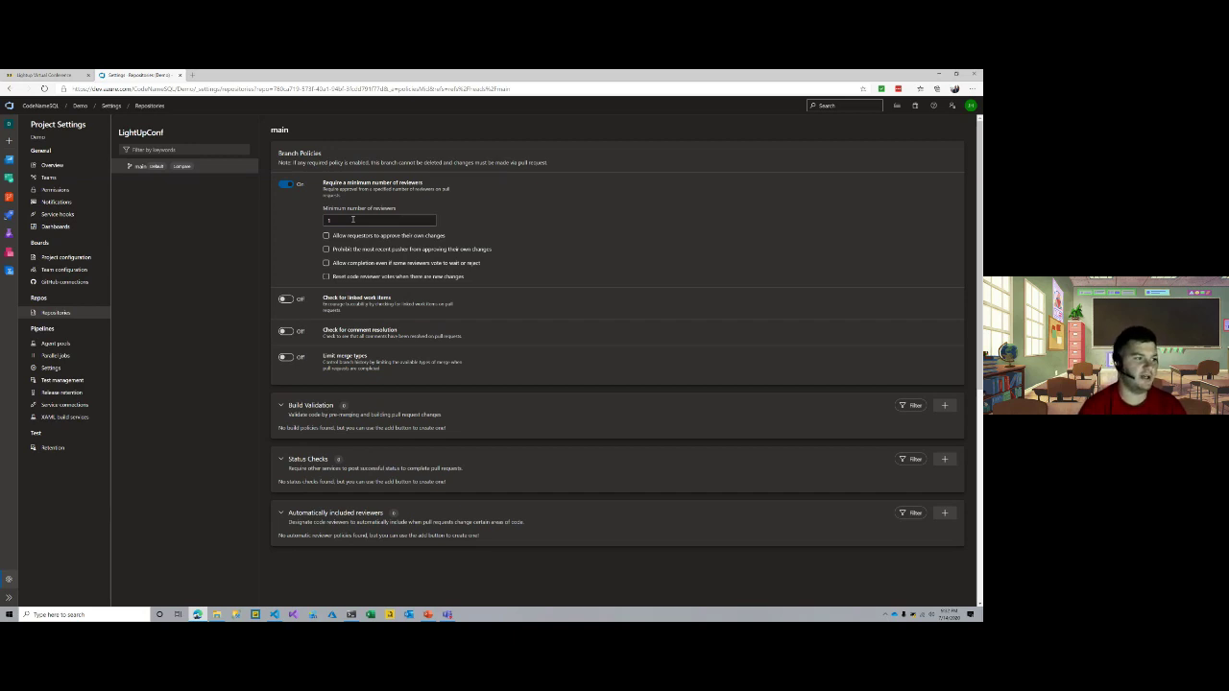
{"action": "left_click_drag", "start_coordinate": [352, 219], "coordinate": [325, 220]}
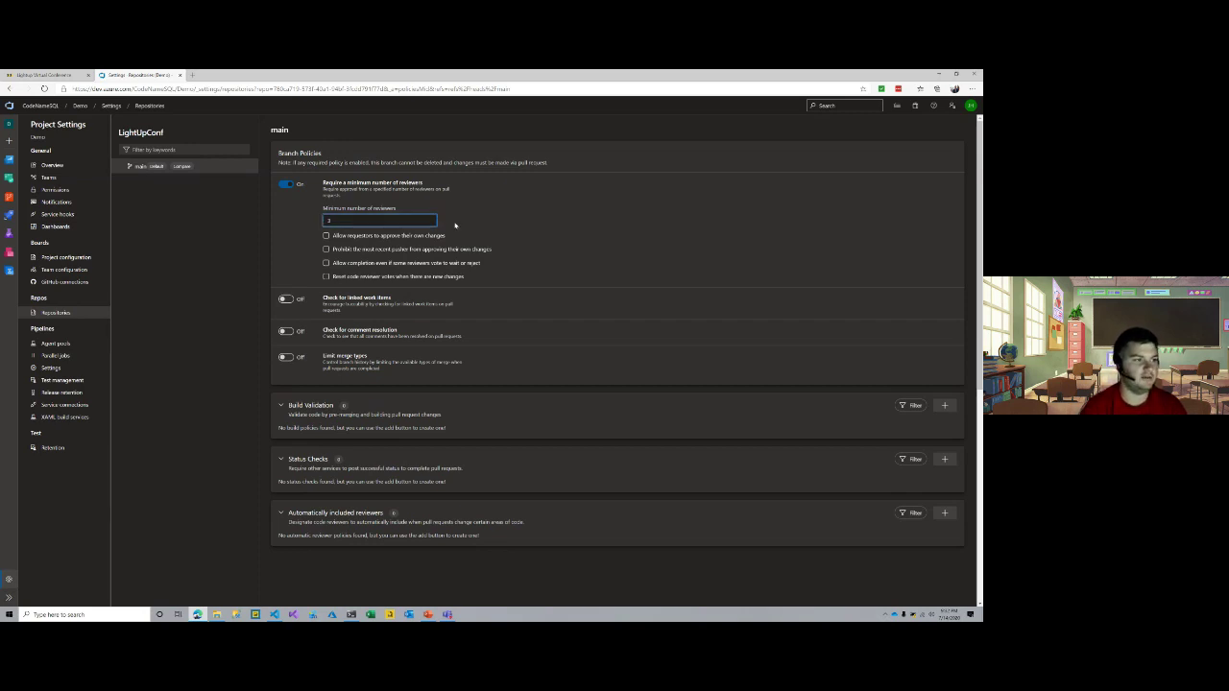
{"action": "left_click", "coordinate": [509, 212]}
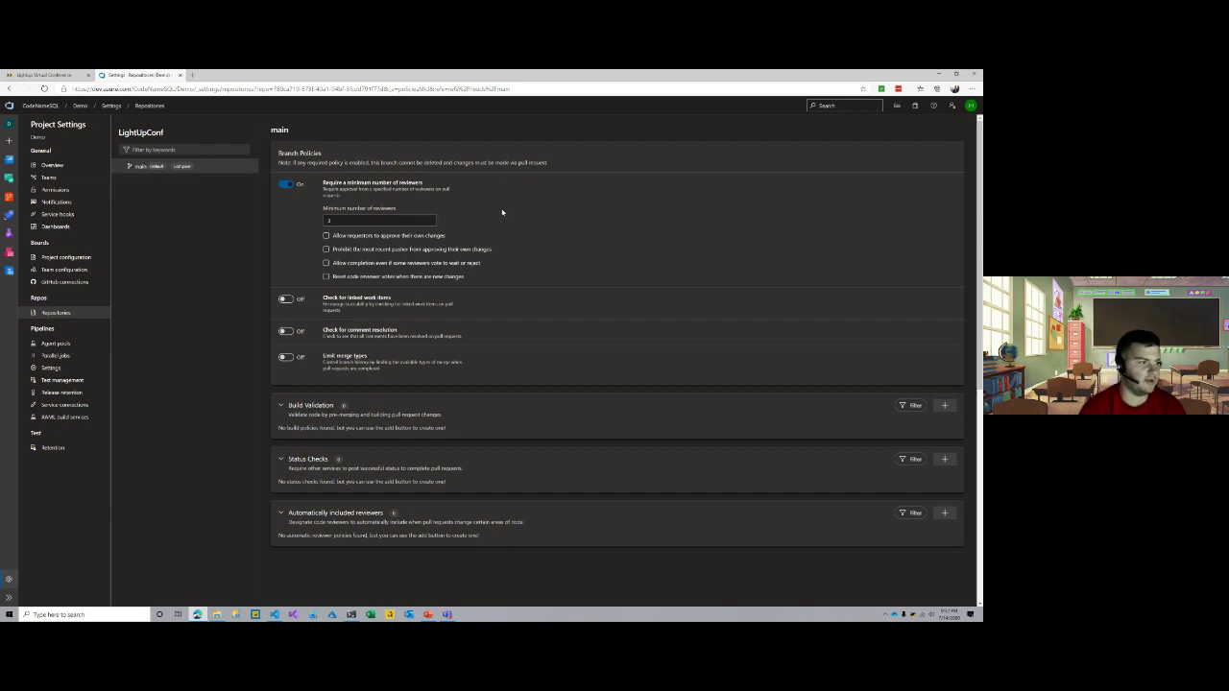
{"action": "left_click", "coordinate": [381, 223]}
{"action": "type", "text": "1"}
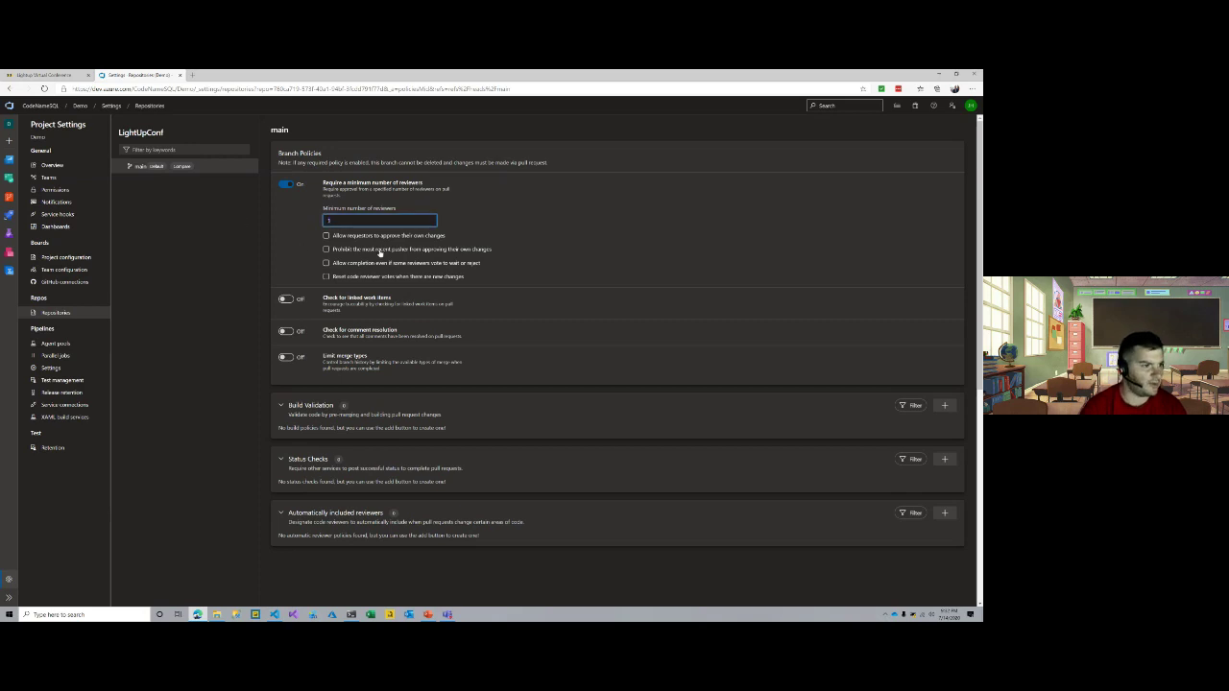
{"action": "left_click", "coordinate": [287, 299]}
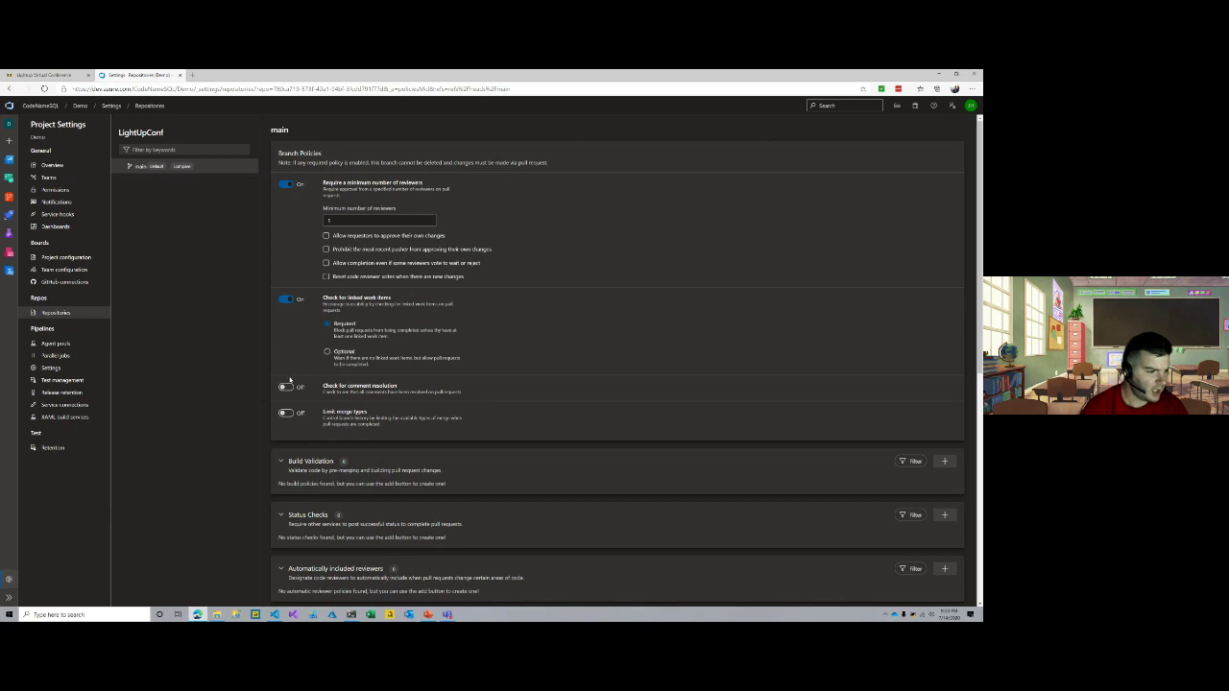
- Turn on Required comment resolution checking for pull requests into main
{"action": "left_click", "coordinate": [285, 387]}
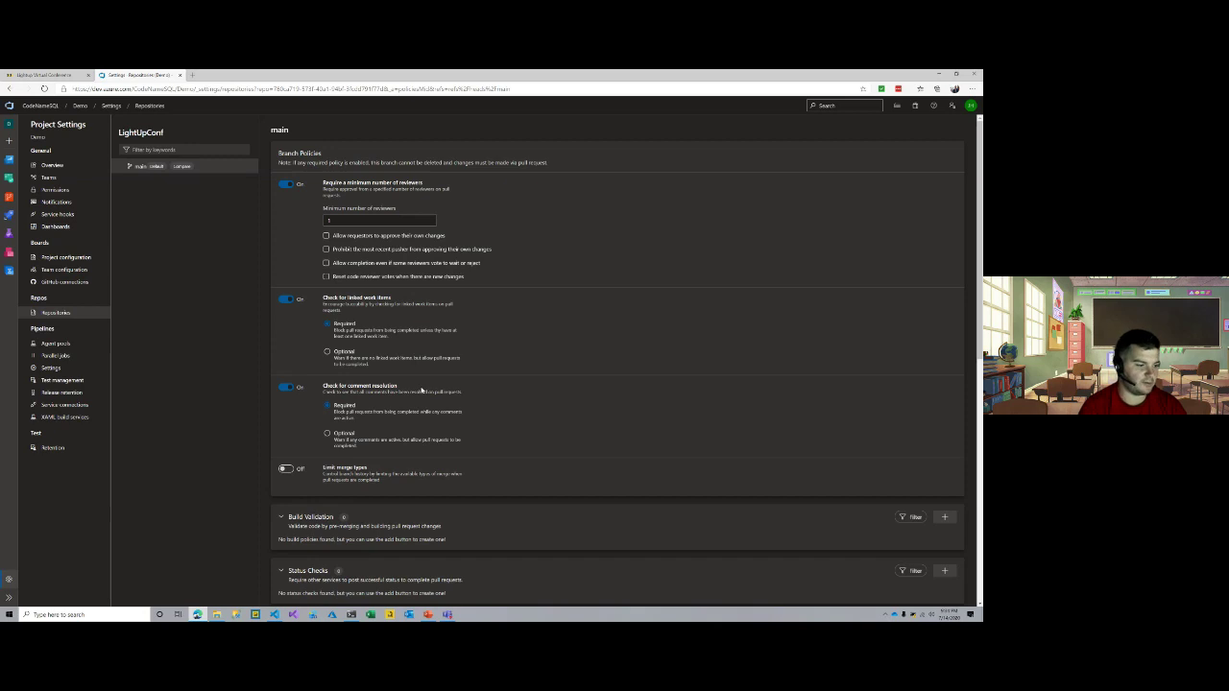
{"action": "scroll", "coordinate": [341, 477], "scroll_direction": "down", "scroll_amount": 5}
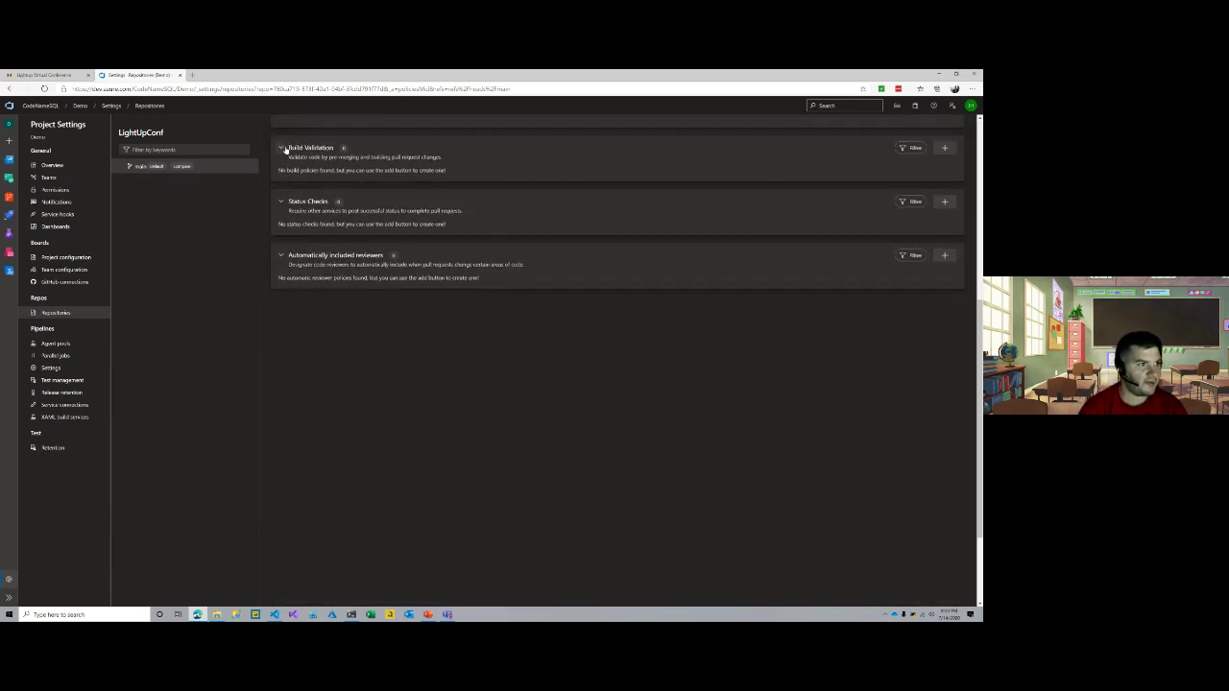
{"action": "scroll", "coordinate": [314, 156], "scroll_direction": "up", "scroll_amount": 3}
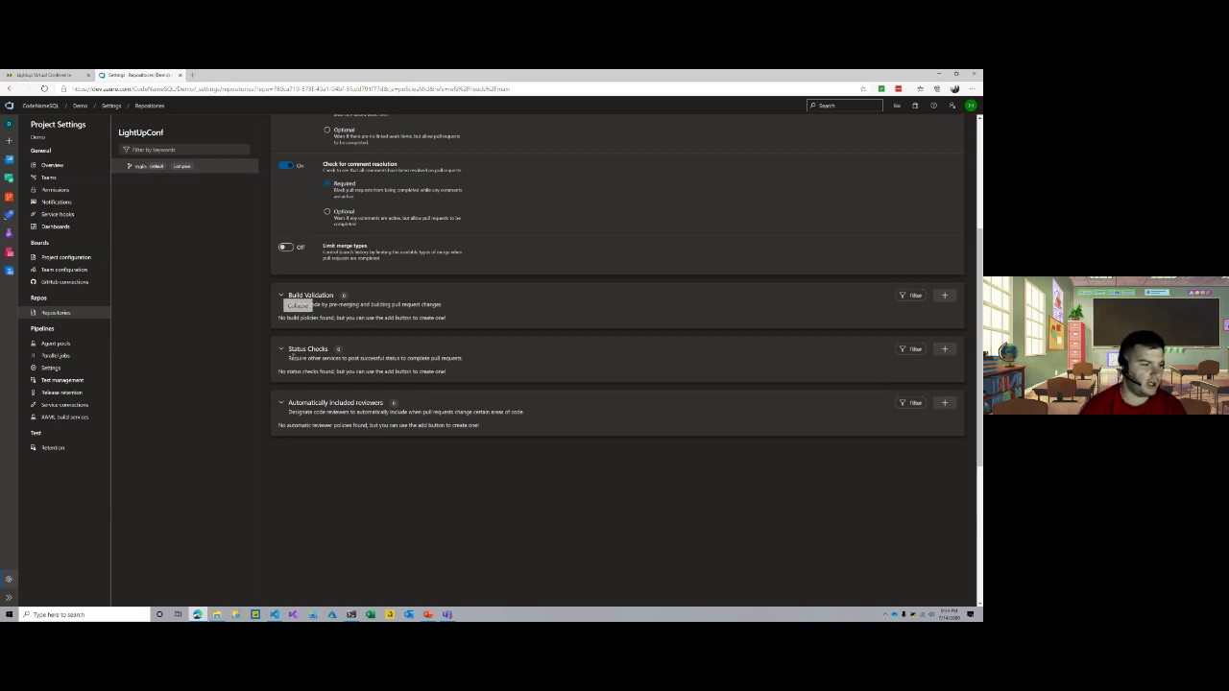
{"action": "left_click", "coordinate": [281, 402]}
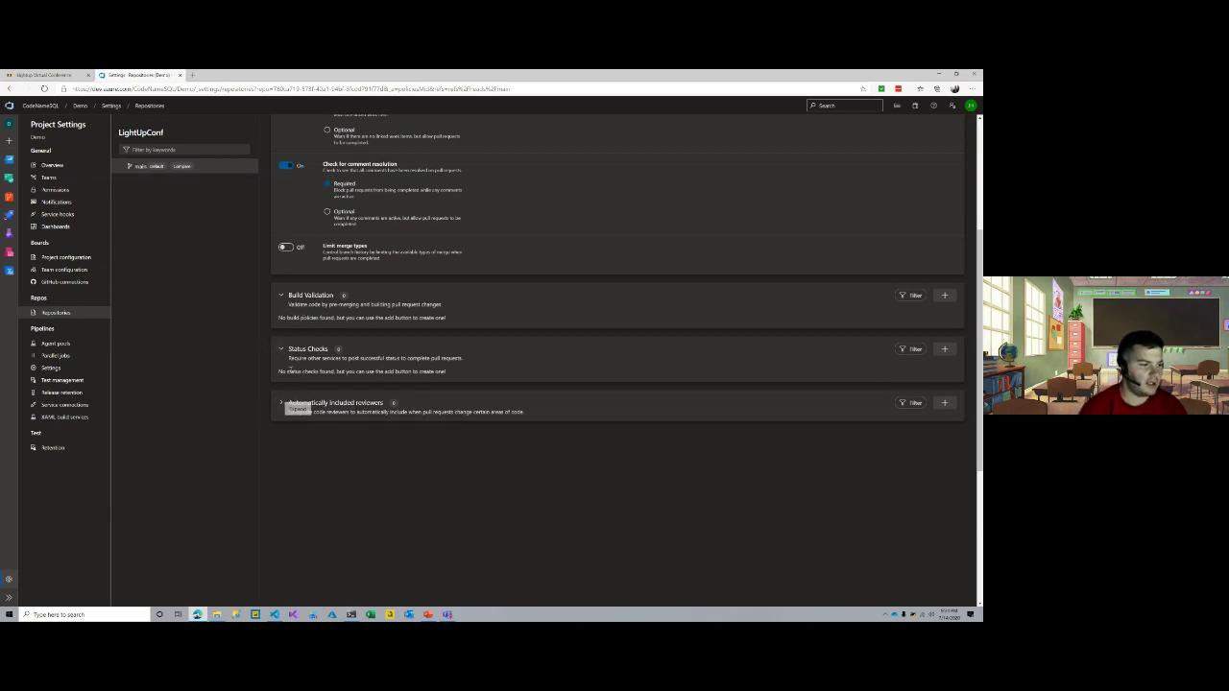
{"action": "left_click", "coordinate": [282, 402]}
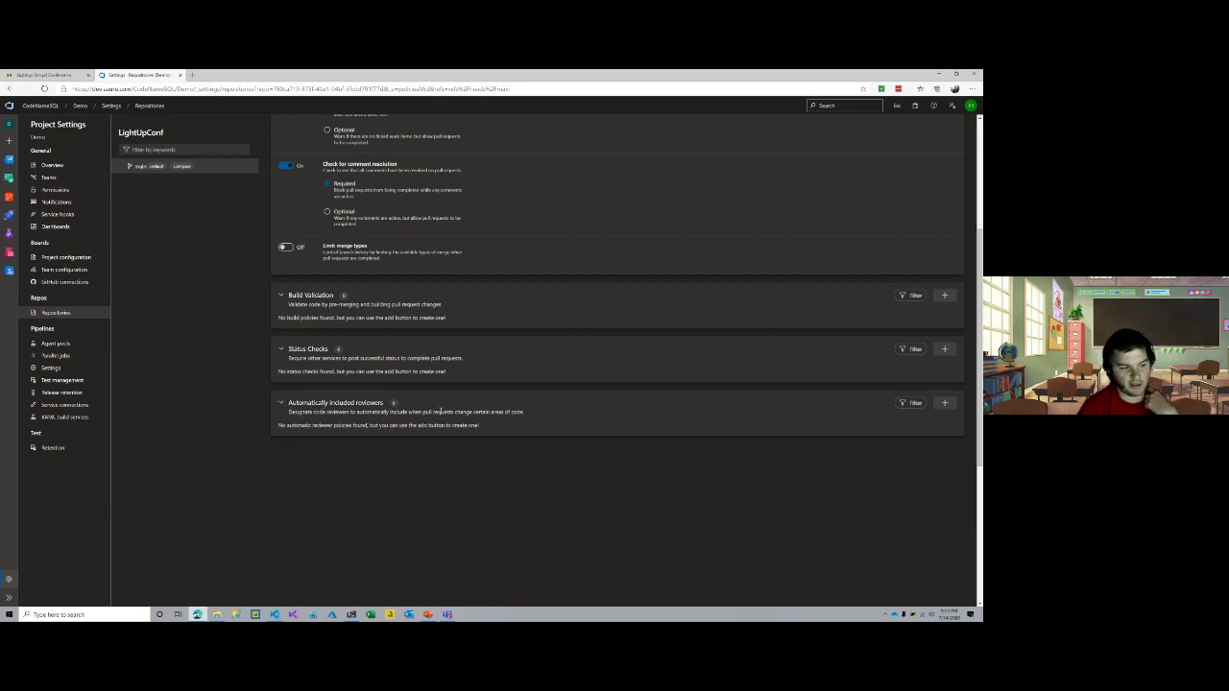
- Add the team member as an Optional automatically included reviewer for main and save the policy
{"action": "left_click", "coordinate": [944, 403]}
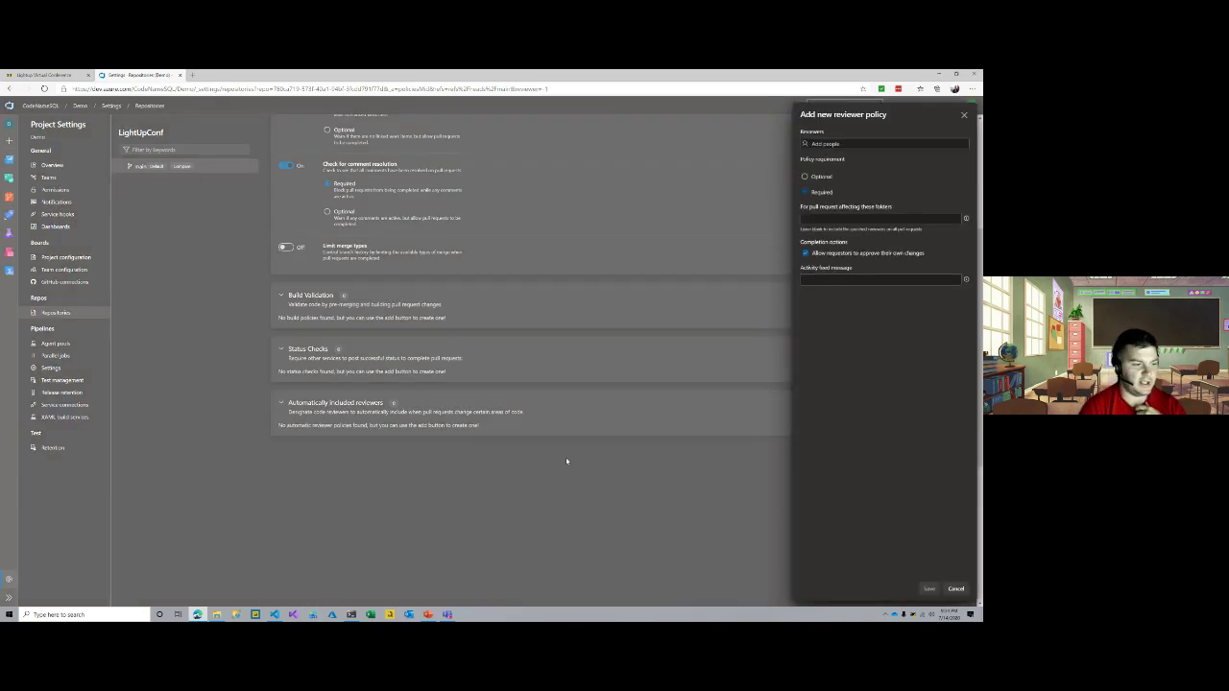
{"action": "left_click", "coordinate": [875, 143]}
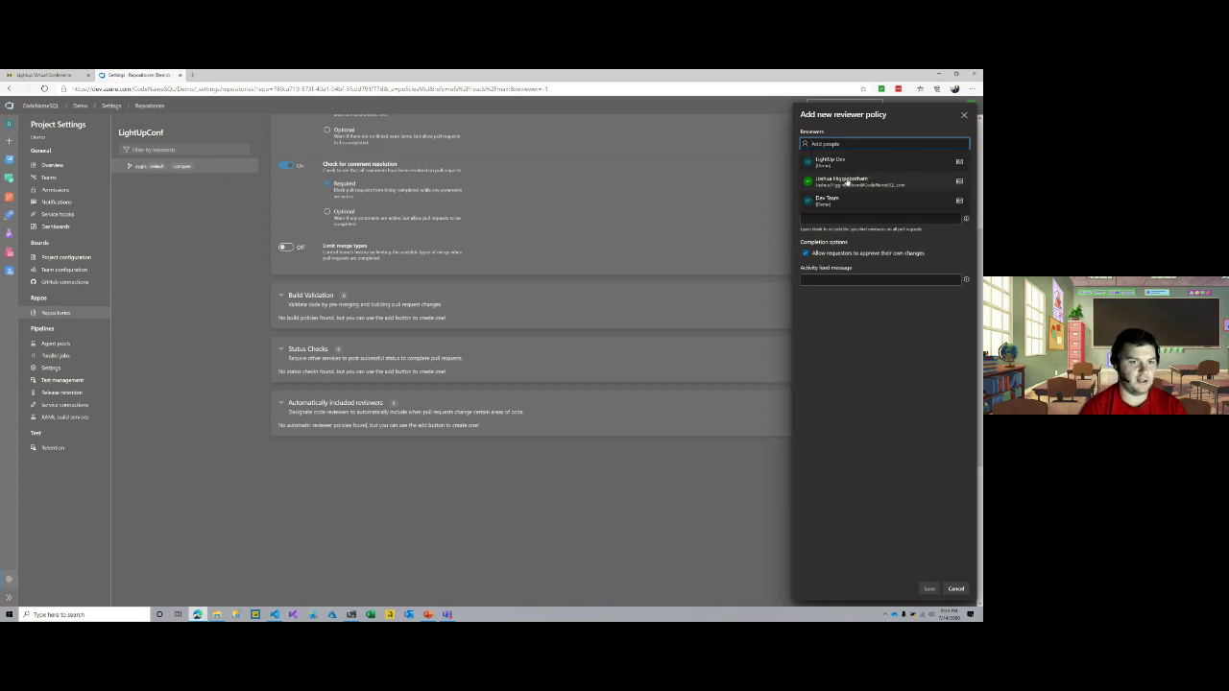
{"action": "left_click", "coordinate": [846, 180]}
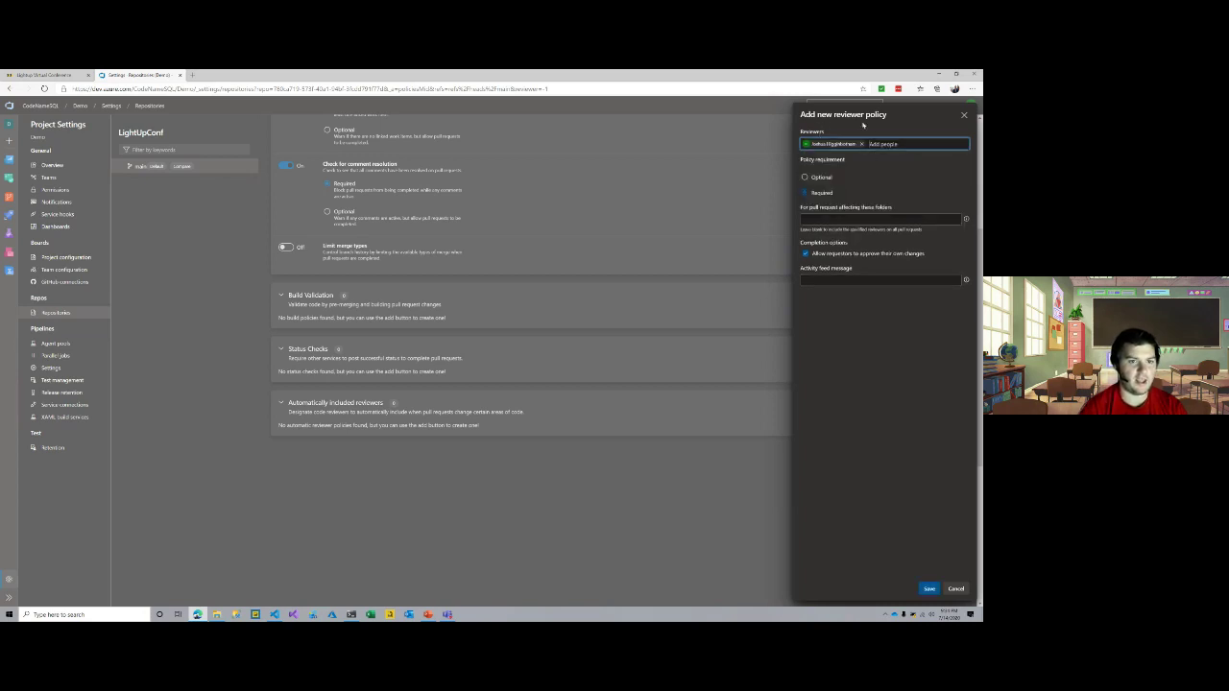
{"action": "left_click", "coordinate": [806, 177]}
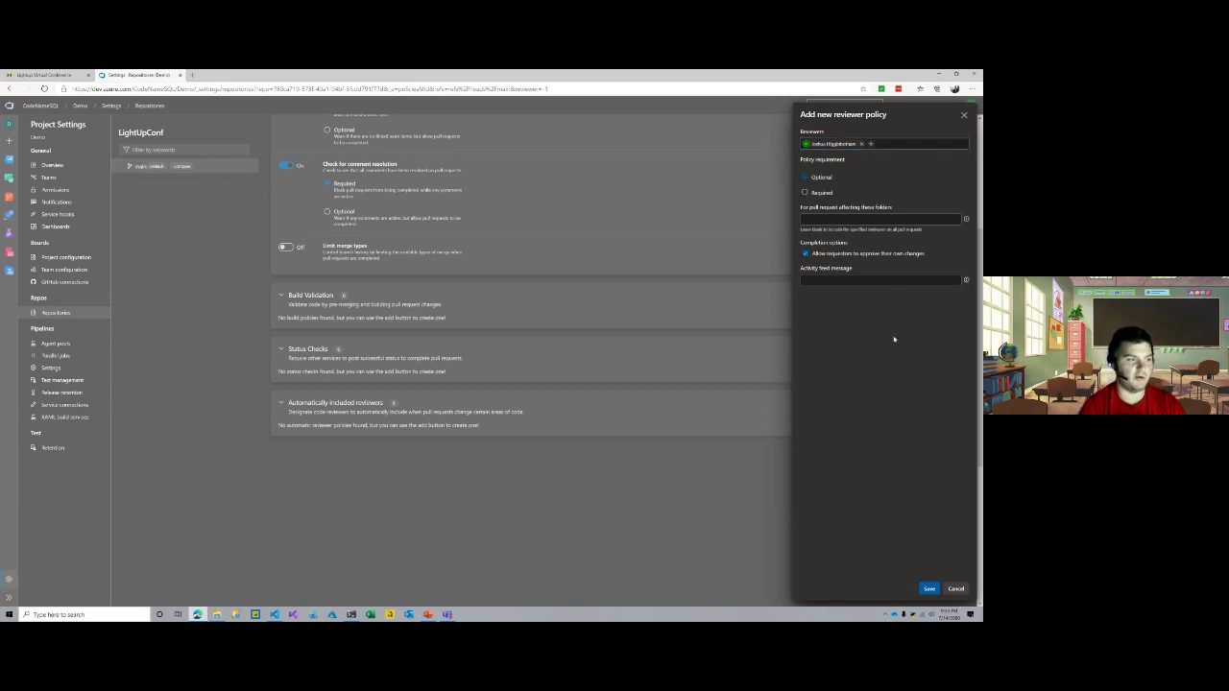
{"action": "left_click", "coordinate": [806, 192]}
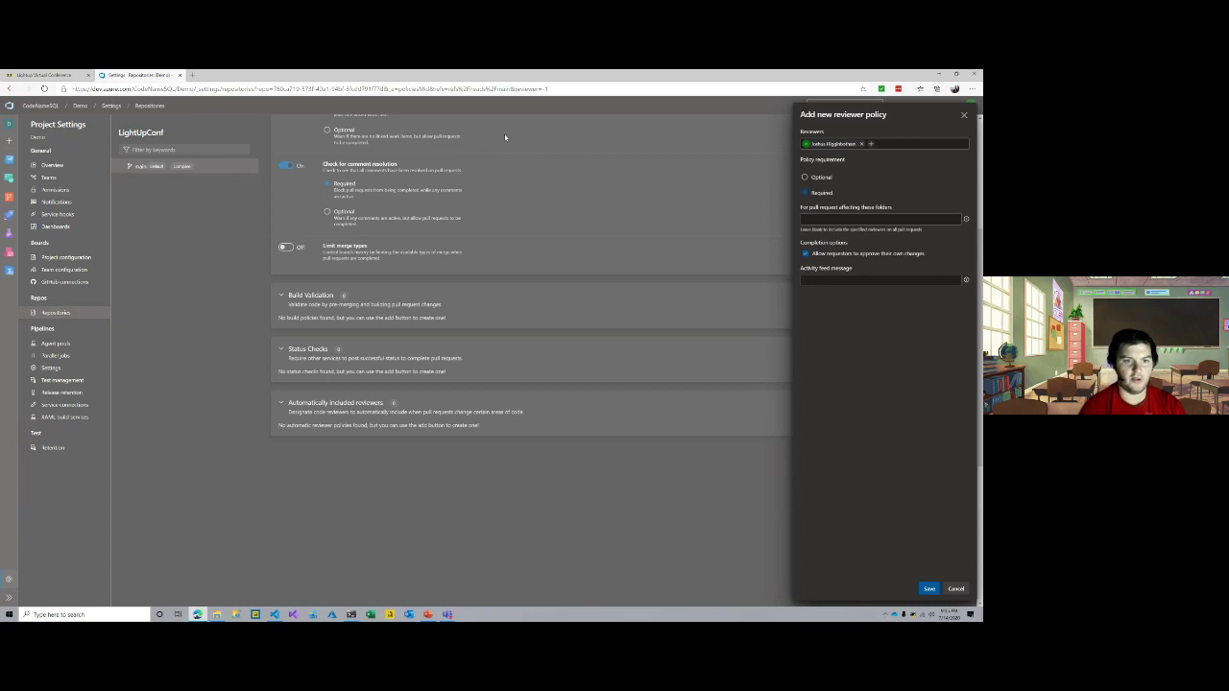
{"action": "left_click", "coordinate": [805, 177]}
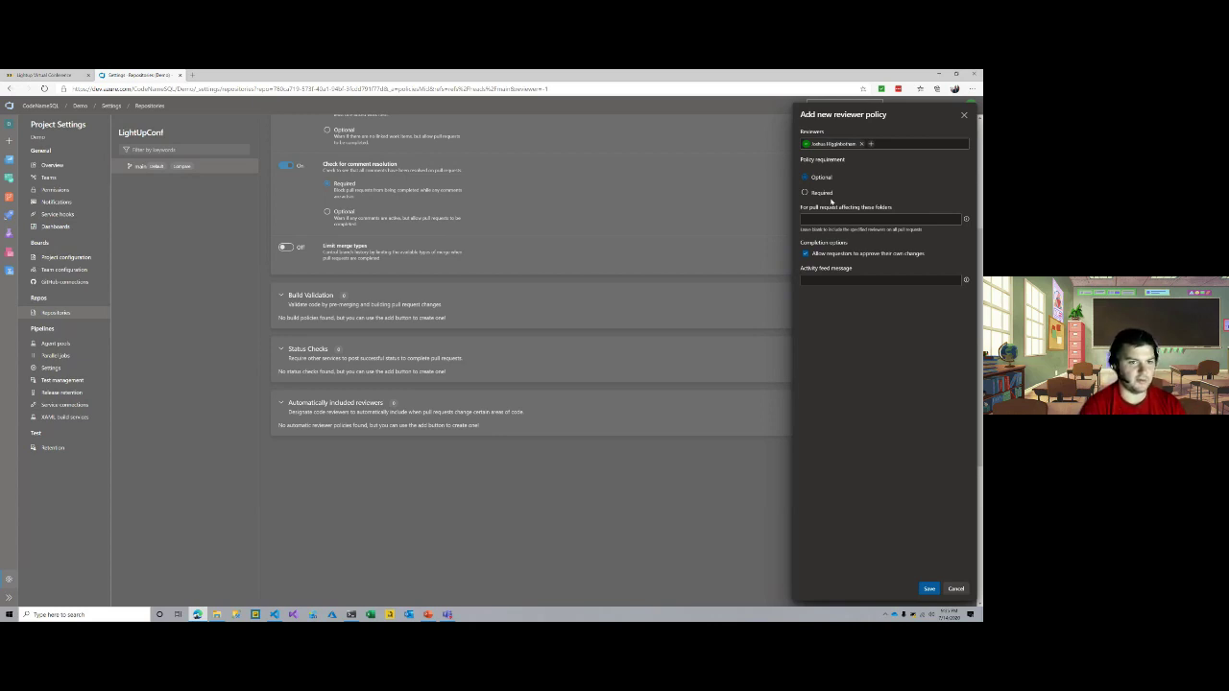
{"action": "left_click", "coordinate": [928, 589]}
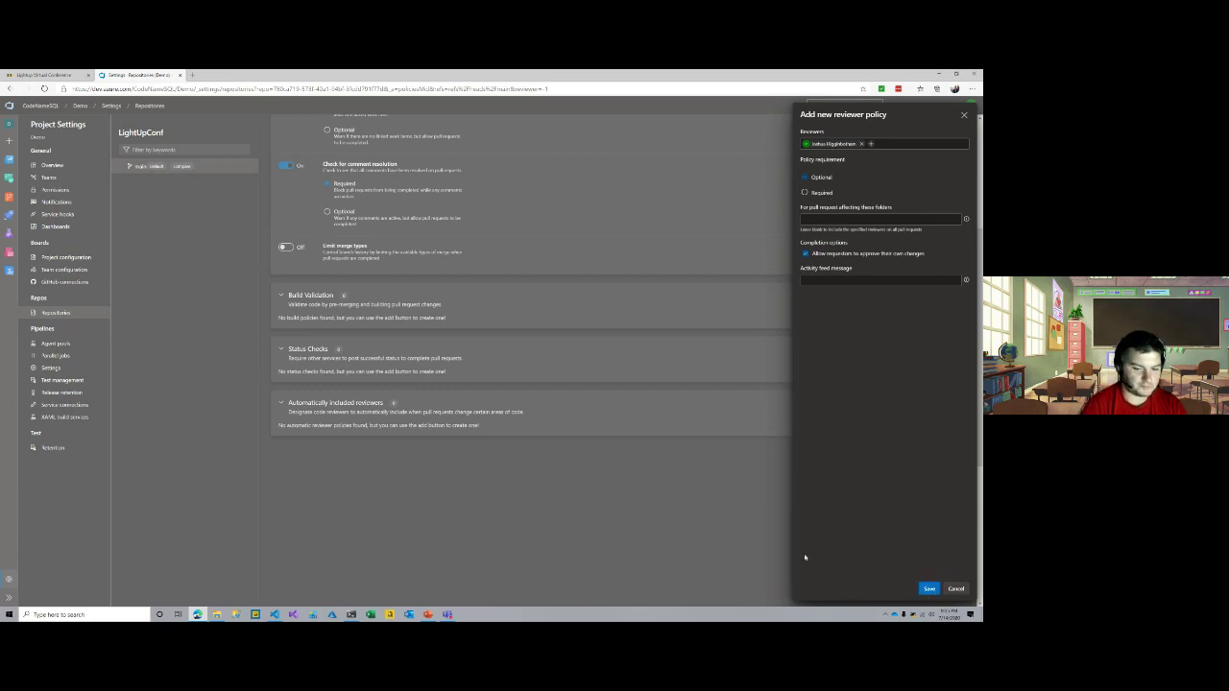
{"action": "scroll", "coordinate": [558, 504], "scroll_direction": "up", "scroll_amount": 5}
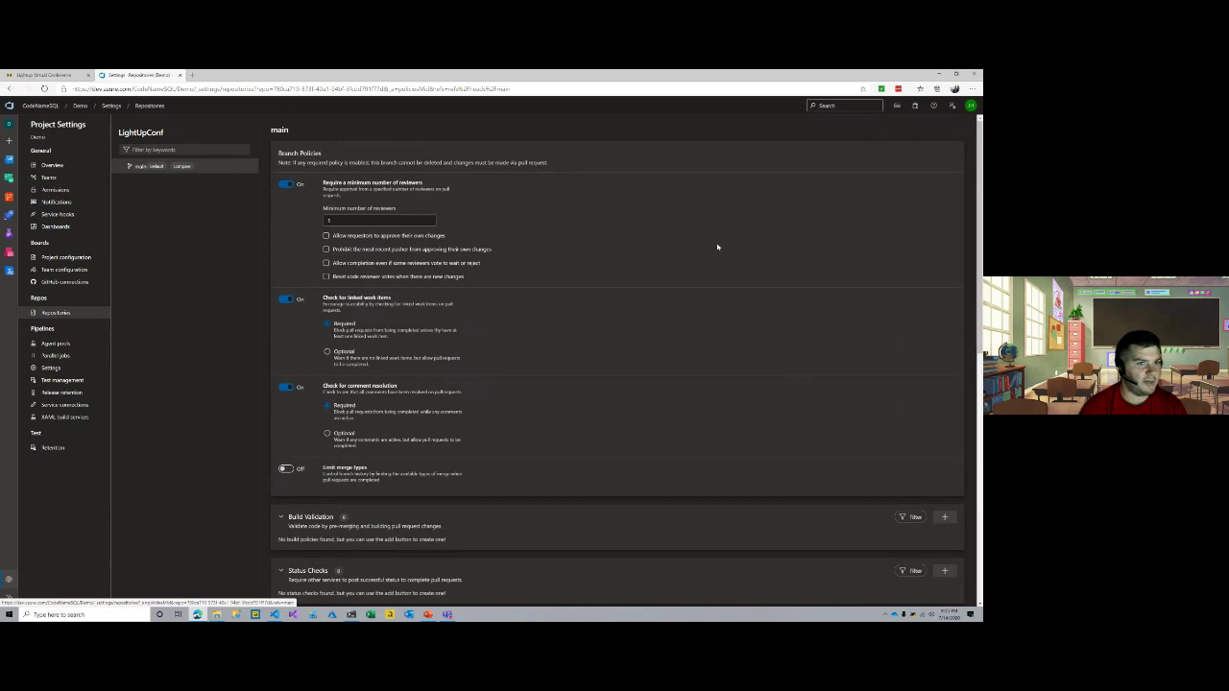
- Go to the LightUpConf repository's Branches page via the Repos menu
{"action": "scroll", "coordinate": [367, 376], "scroll_direction": "down", "scroll_amount": 5}
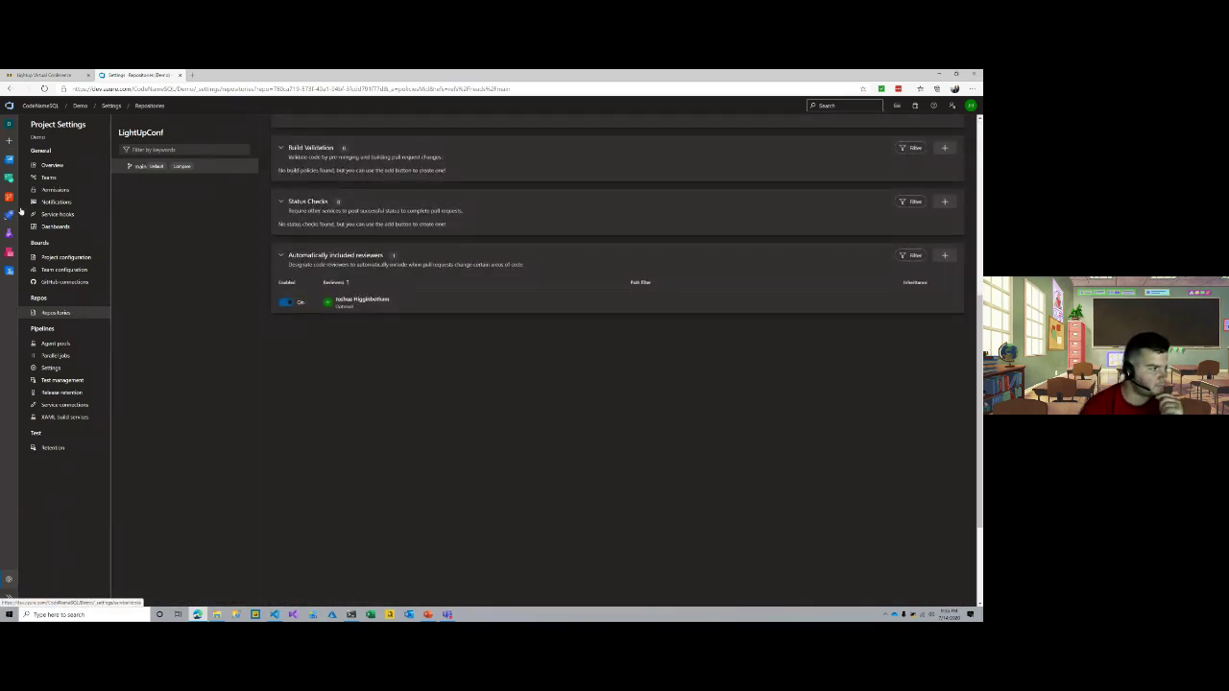
{"action": "mouse_move", "coordinate": [17, 207]}
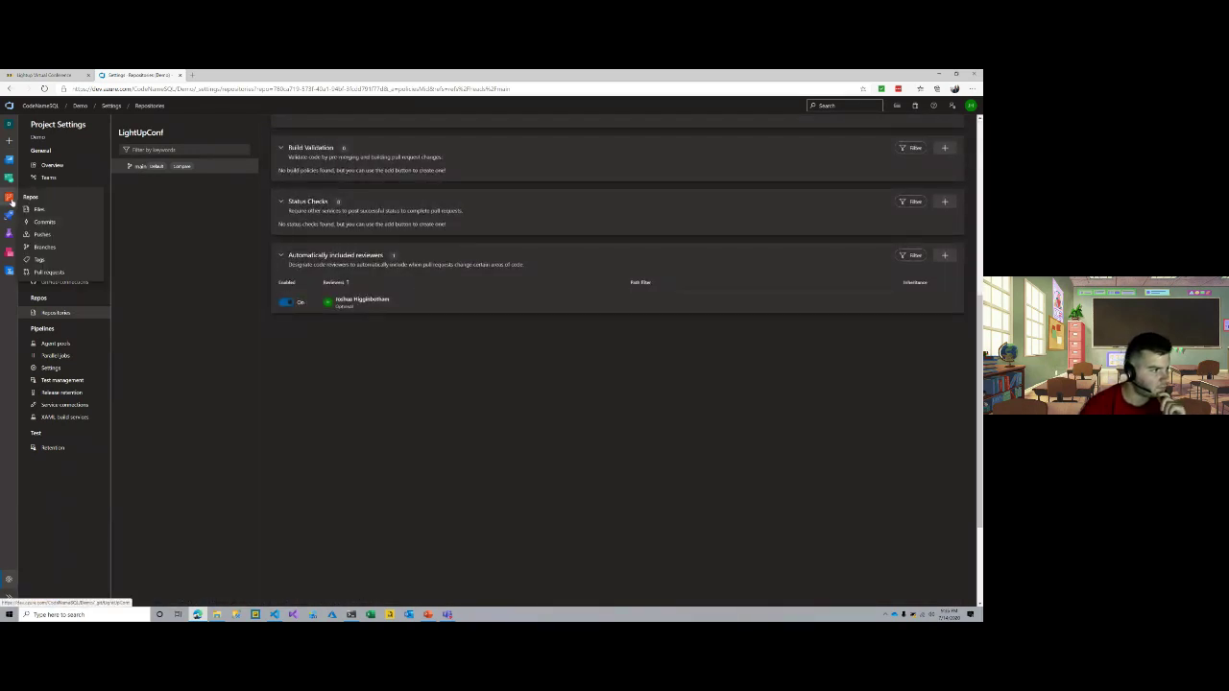
{"action": "left_click", "coordinate": [48, 248]}
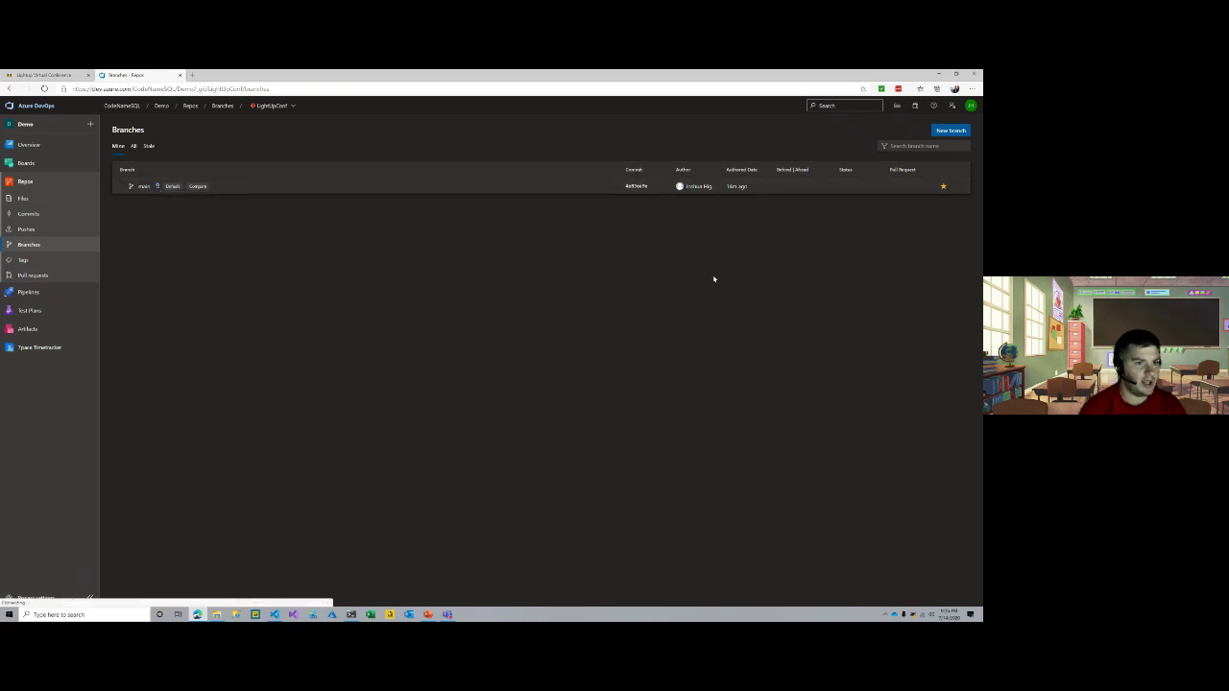
- Create a new Sprints/IT1 branch based on main
{"action": "left_click", "coordinate": [948, 131]}
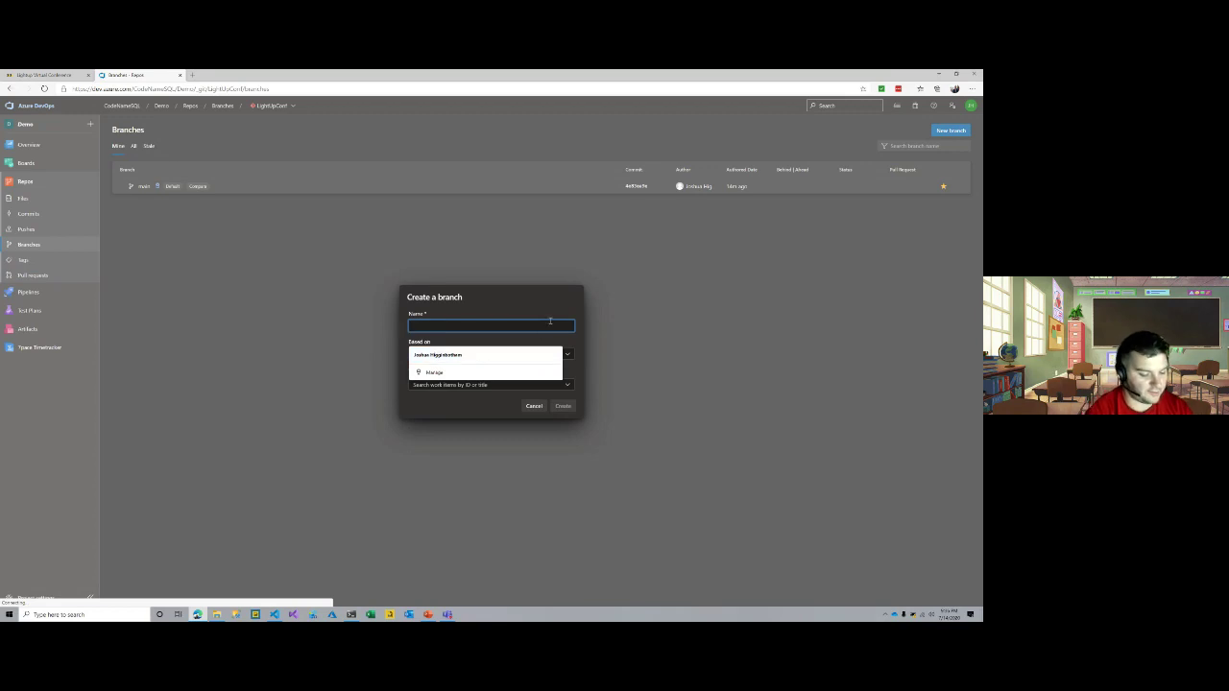
{"action": "type", "text": "Spl"}
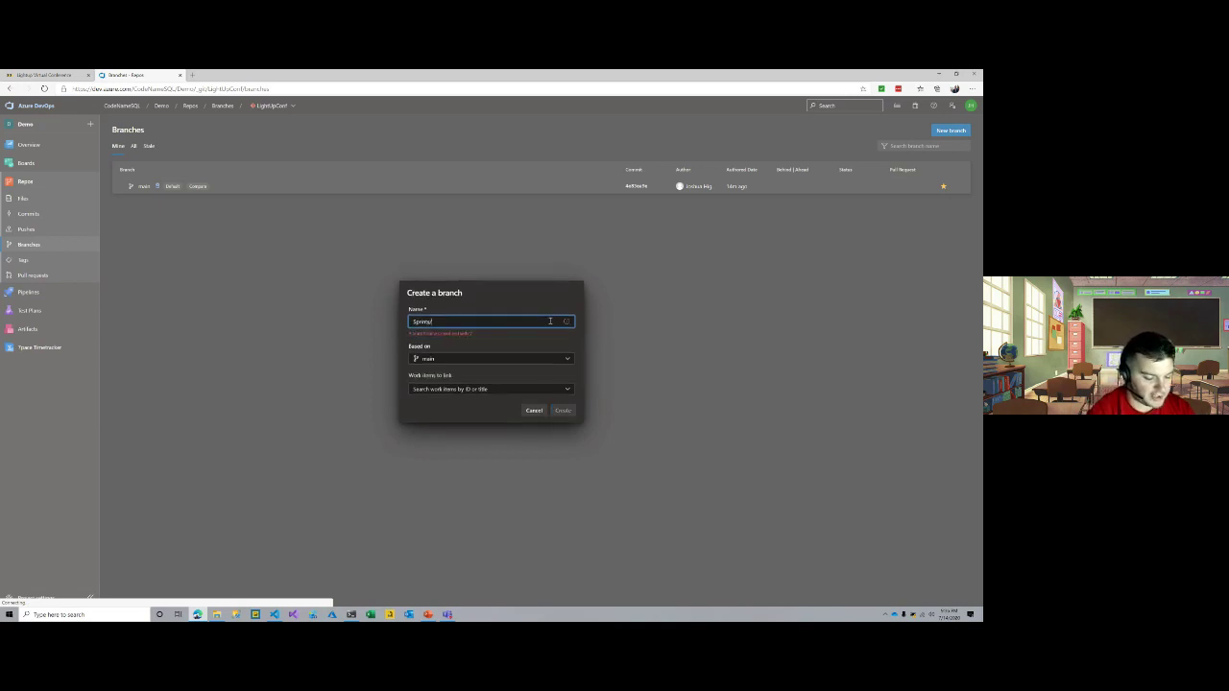
{"action": "type", "text": "11"}
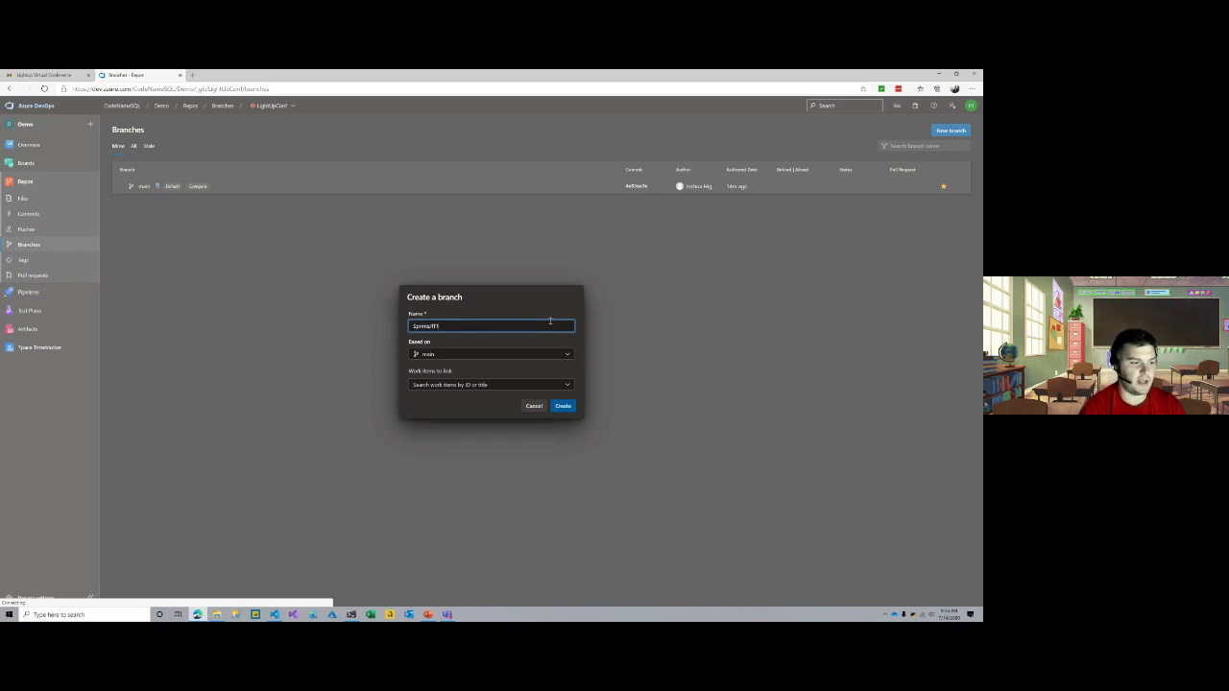
{"action": "left_click", "coordinate": [564, 407]}
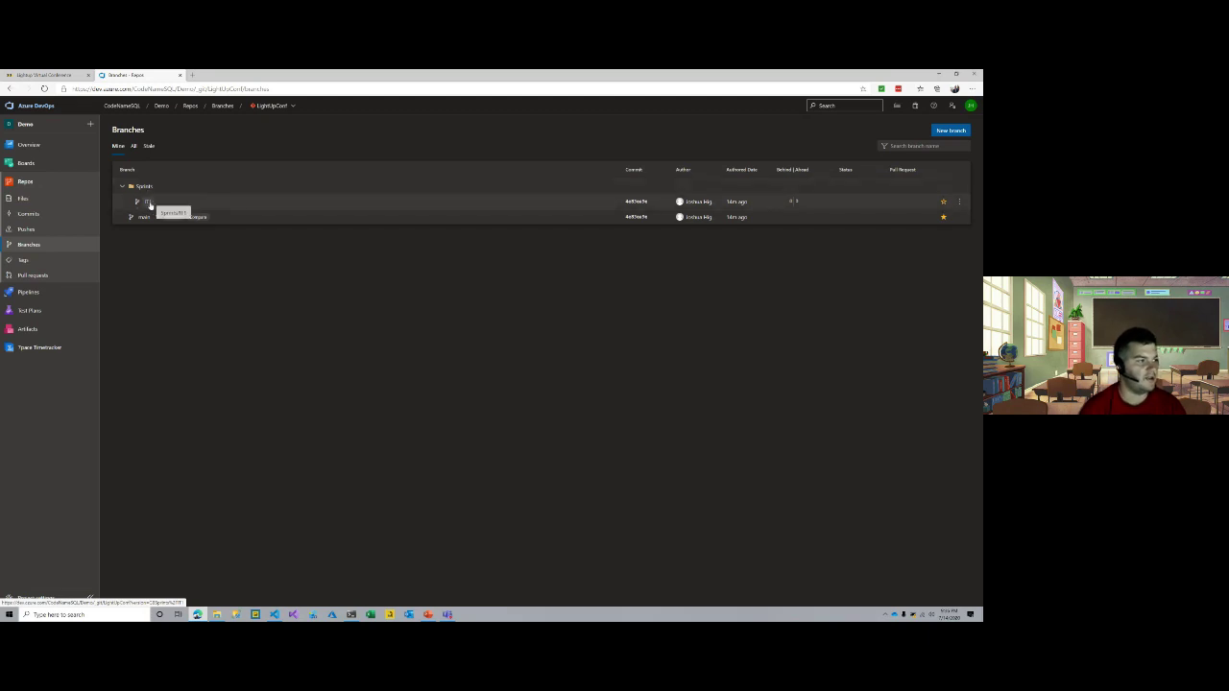
- Try moving the rt1 branch into the Sprints folder, then go to project settings
{"action": "left_click", "coordinate": [149, 203]}
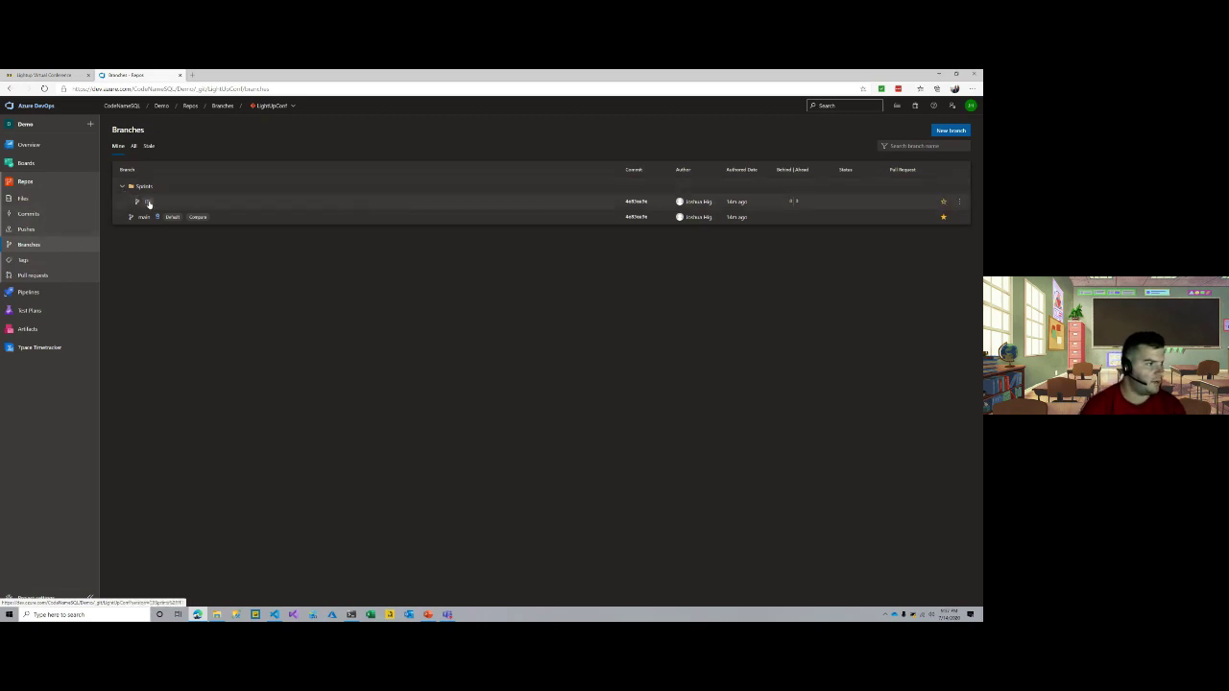
{"action": "mouse_move", "coordinate": [147, 204]}
{"action": "left_mouse_down"}
{"action": "mouse_move", "coordinate": [148, 189]}
{"action": "mouse_move", "coordinate": [145, 199]}
{"action": "left_mouse_up"}
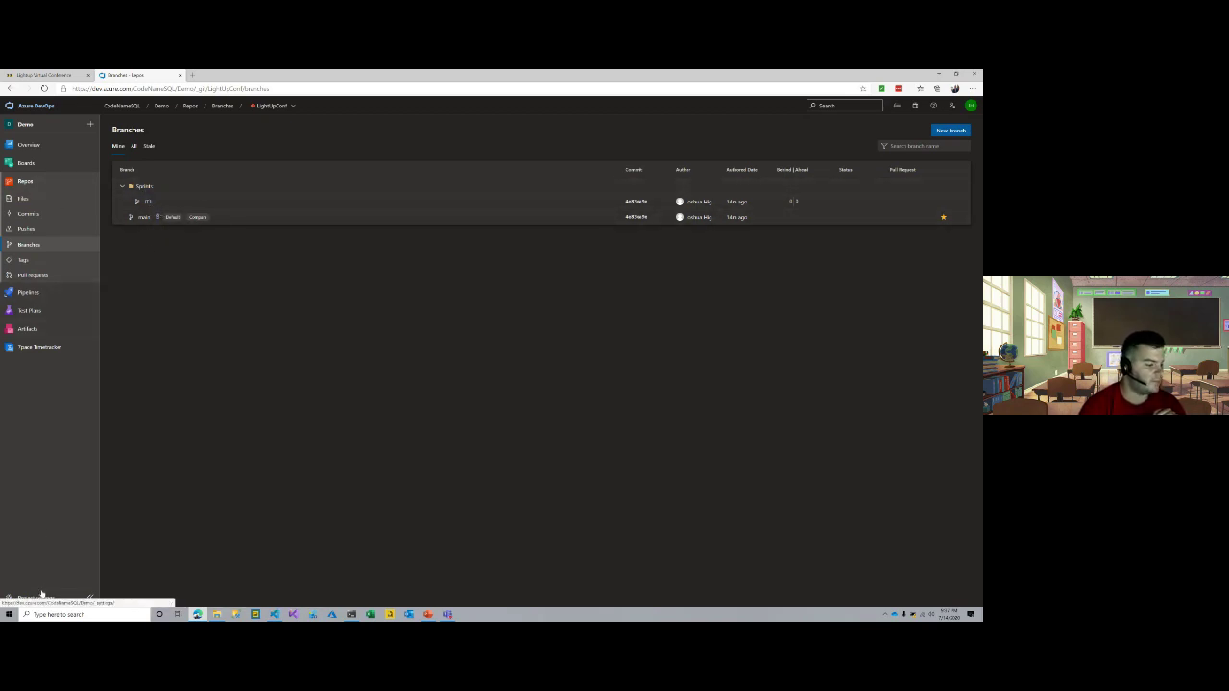
{"action": "left_click", "coordinate": [46, 599]}
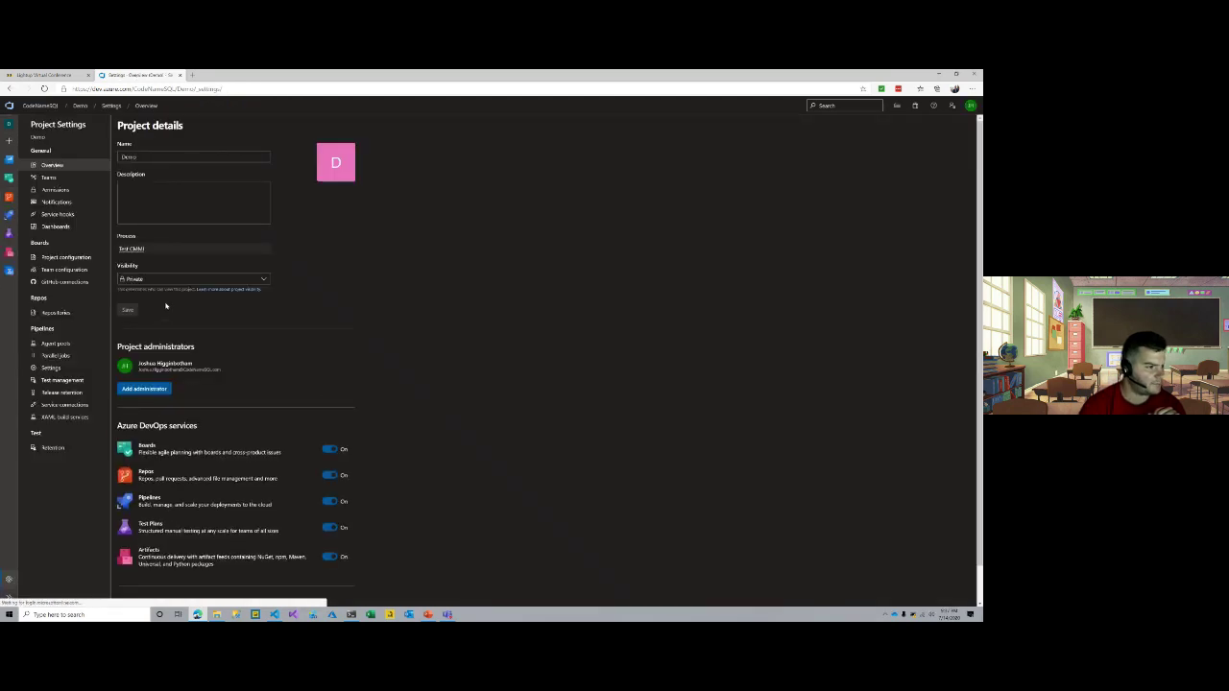
- Review LightUpConf's Sprints folder branch permissions, then return to the repository's Policies page
{"action": "left_click", "coordinate": [54, 313]}
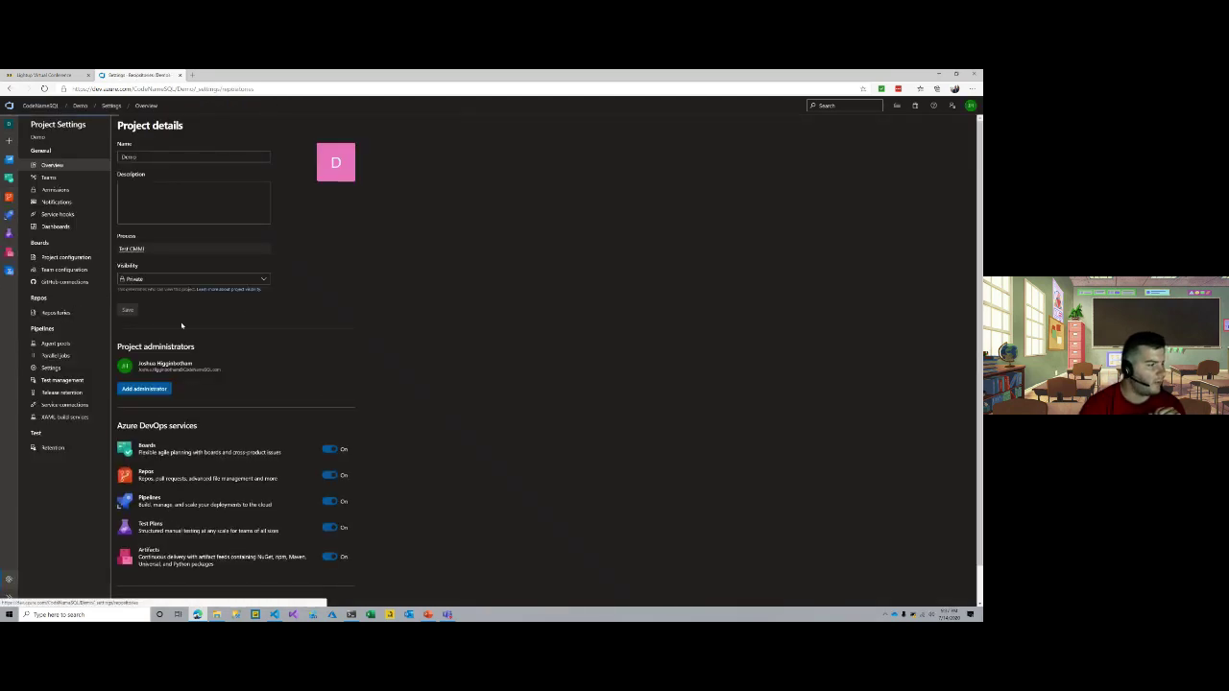
{"action": "left_click", "coordinate": [165, 184]}
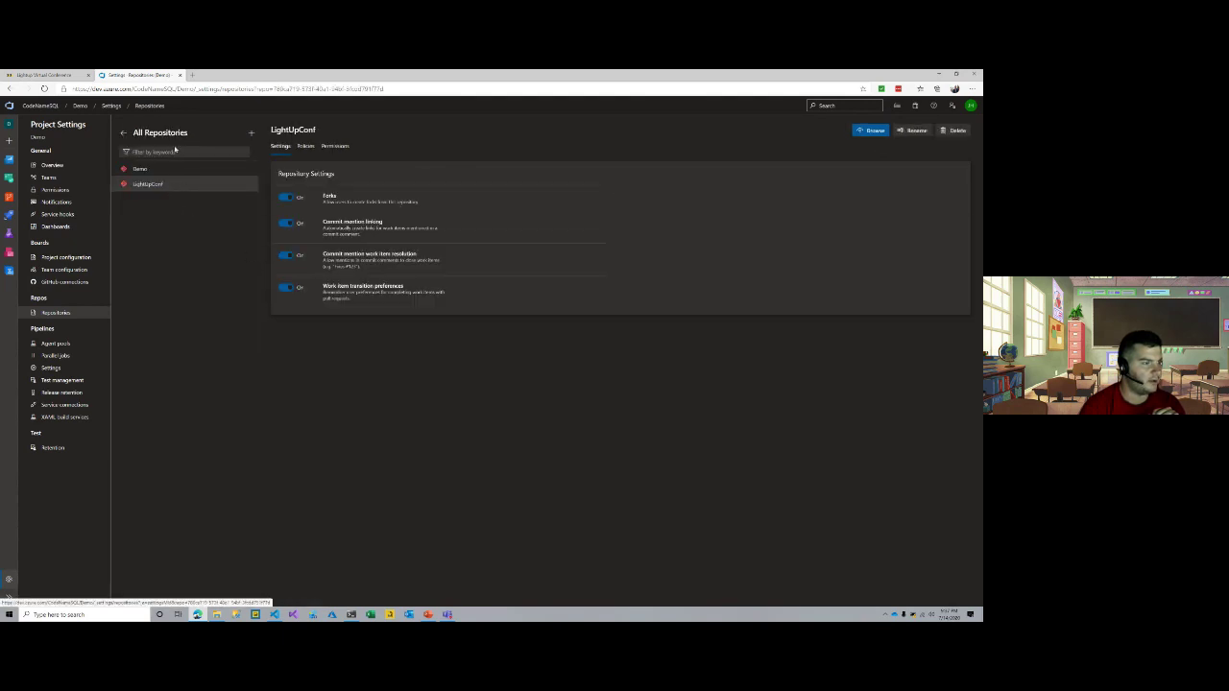
{"action": "left_click", "coordinate": [305, 146]}
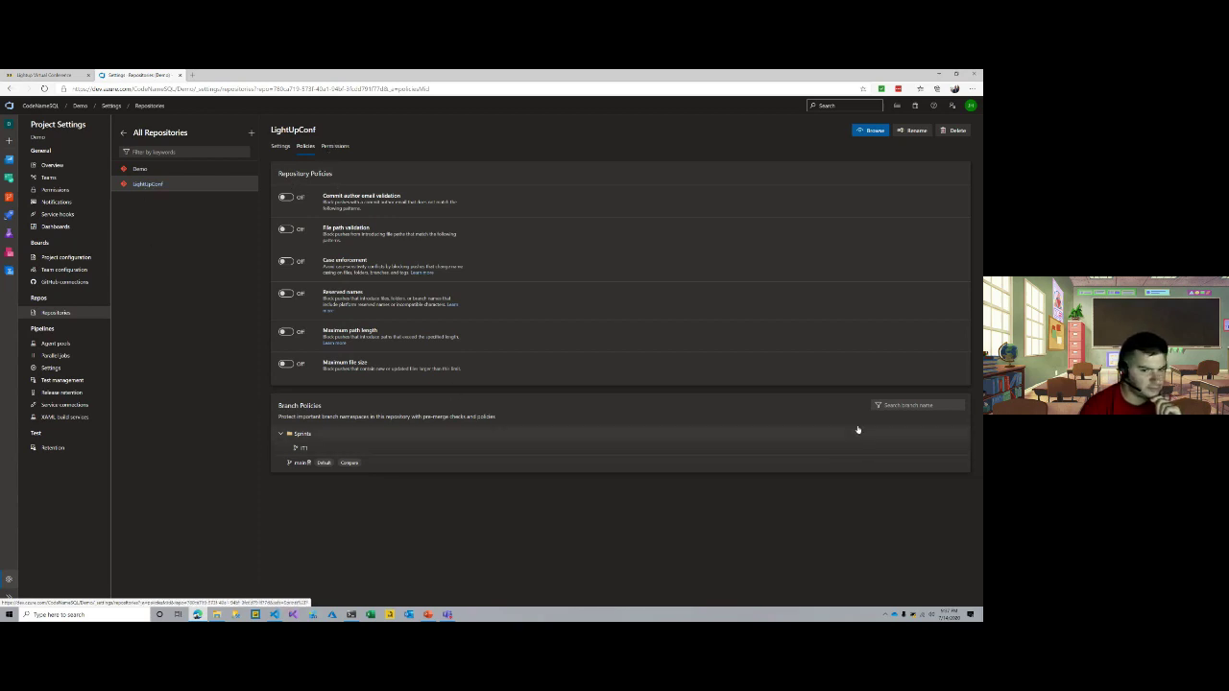
{"action": "left_click", "coordinate": [336, 146]}
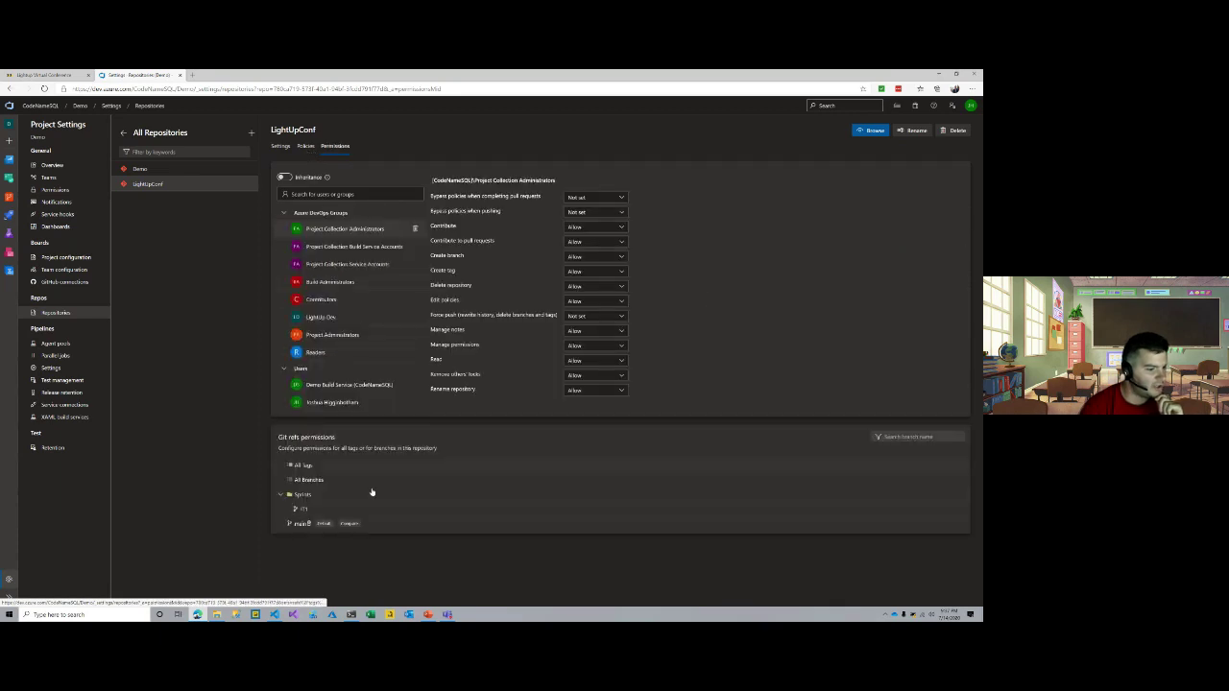
{"action": "left_click", "coordinate": [304, 480]}
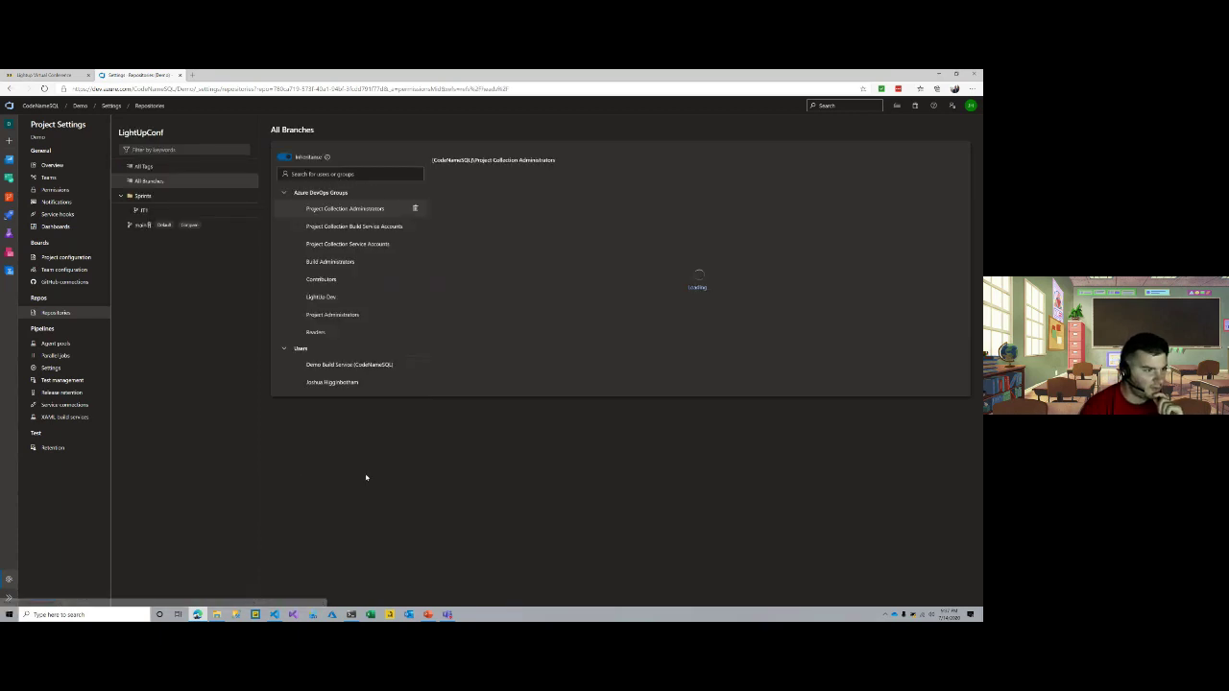
{"action": "left_click", "coordinate": [142, 197]}
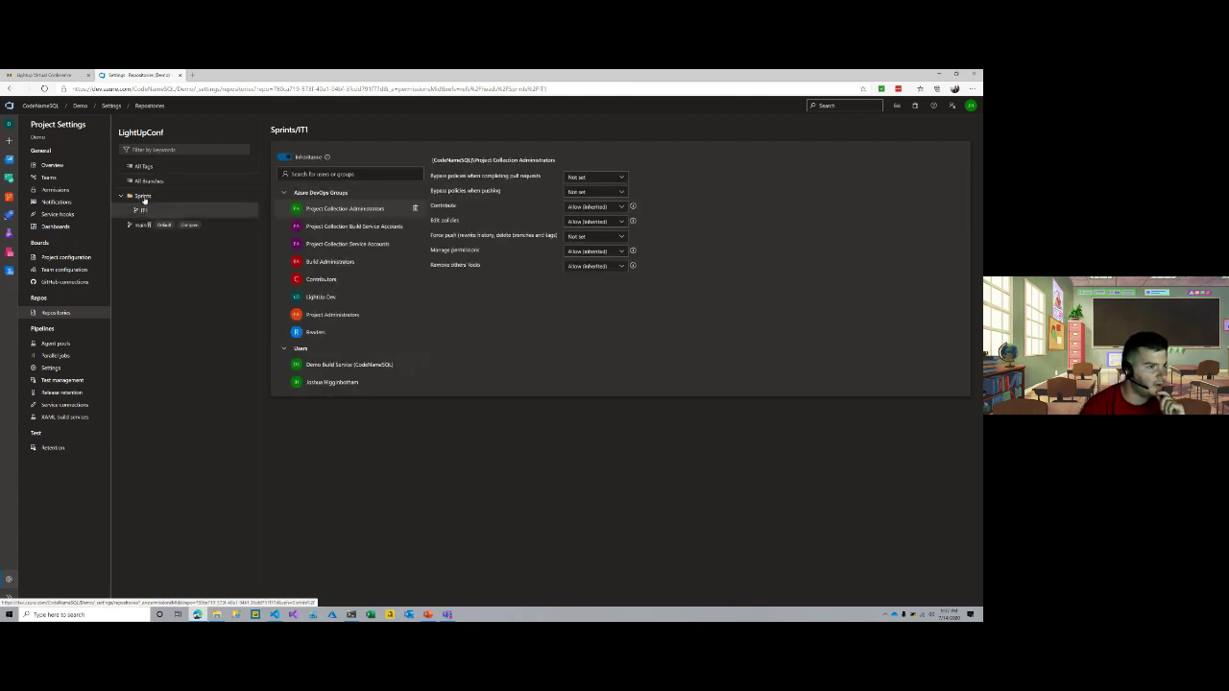
{"action": "left_click", "coordinate": [144, 198]}
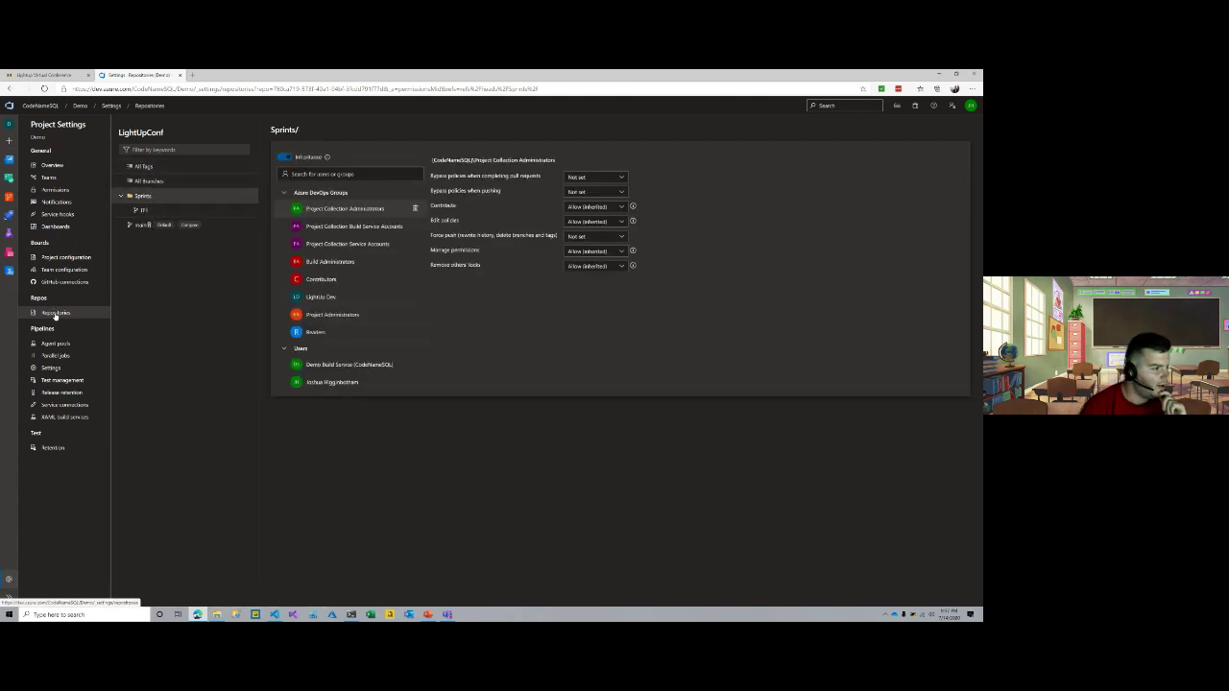
{"action": "left_click", "coordinate": [55, 313]}
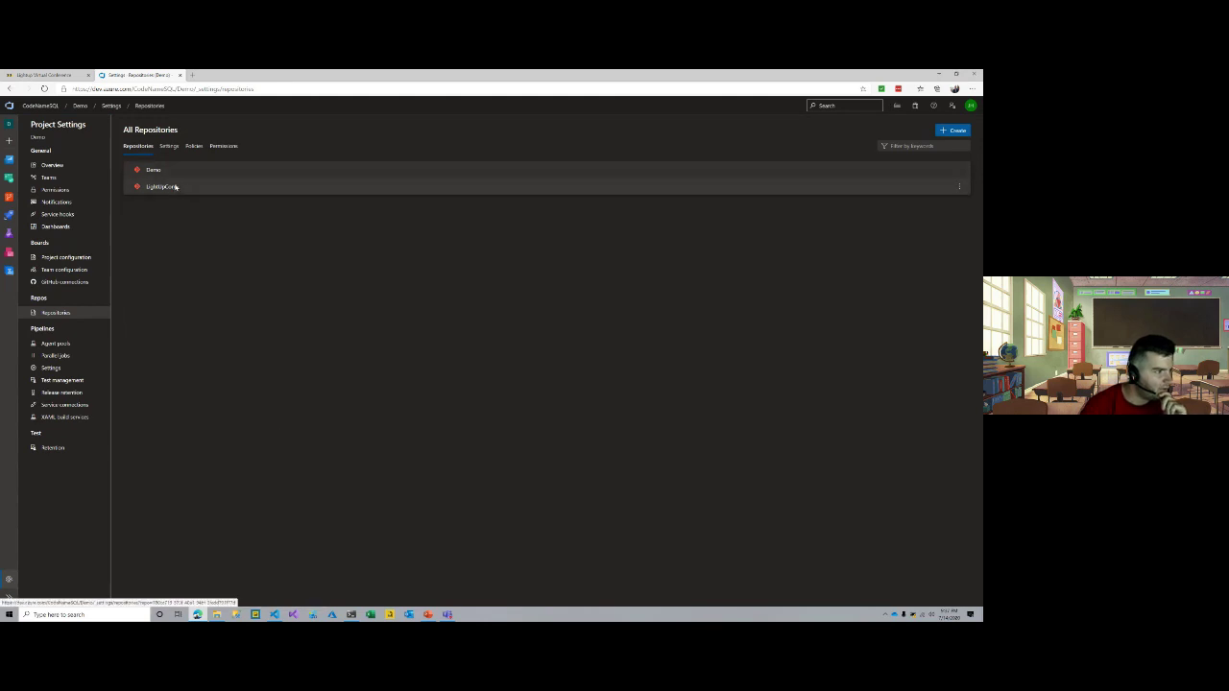
{"action": "left_click", "coordinate": [173, 186]}
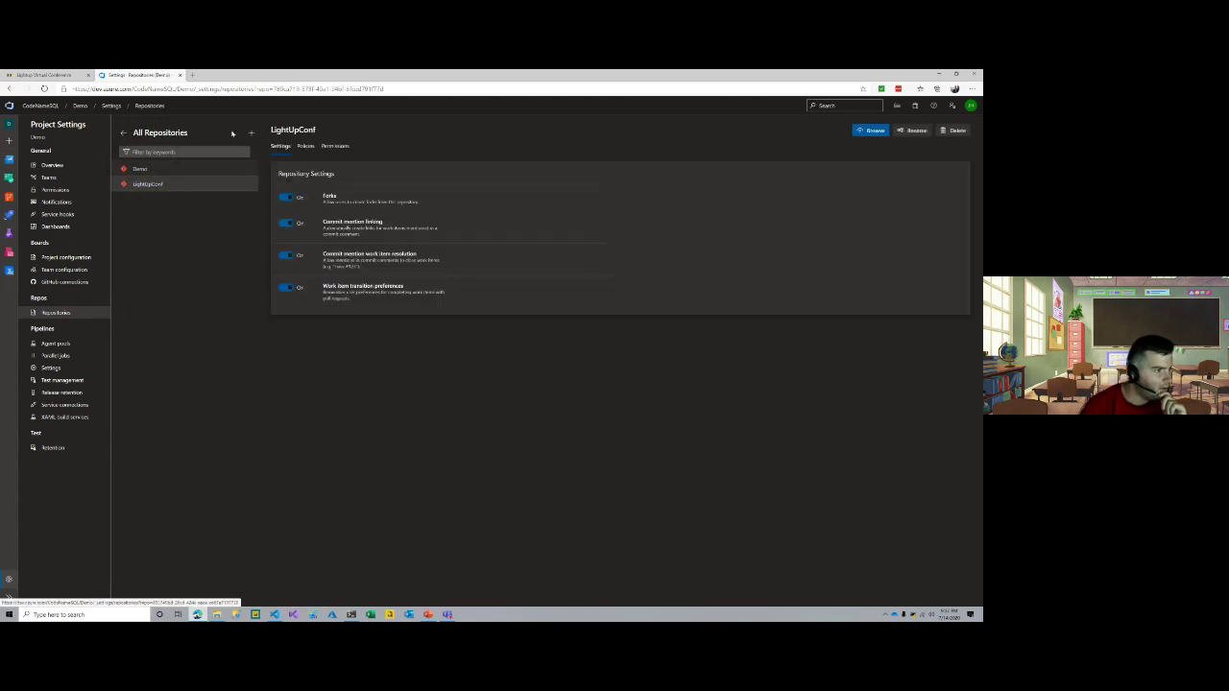
{"action": "left_click", "coordinate": [306, 146]}
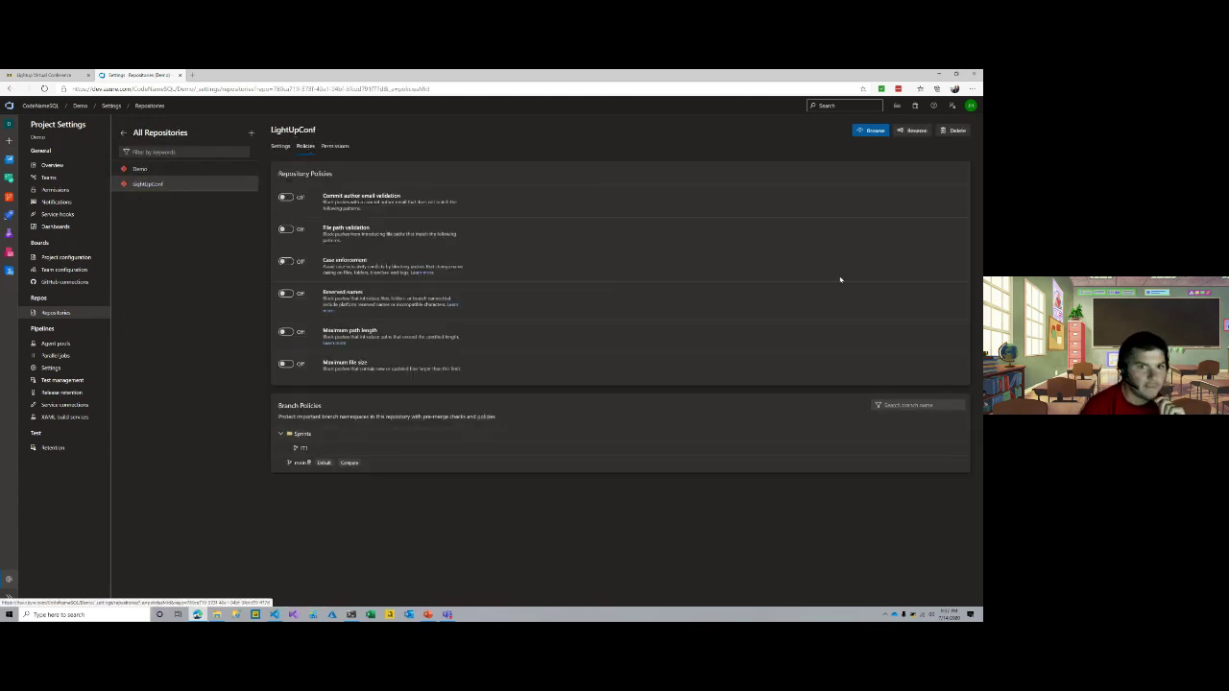
- Make Sprints/* branches require a minimum of 1 reviewer, linked work items and resolved comments
{"action": "left_click", "coordinate": [305, 435]}
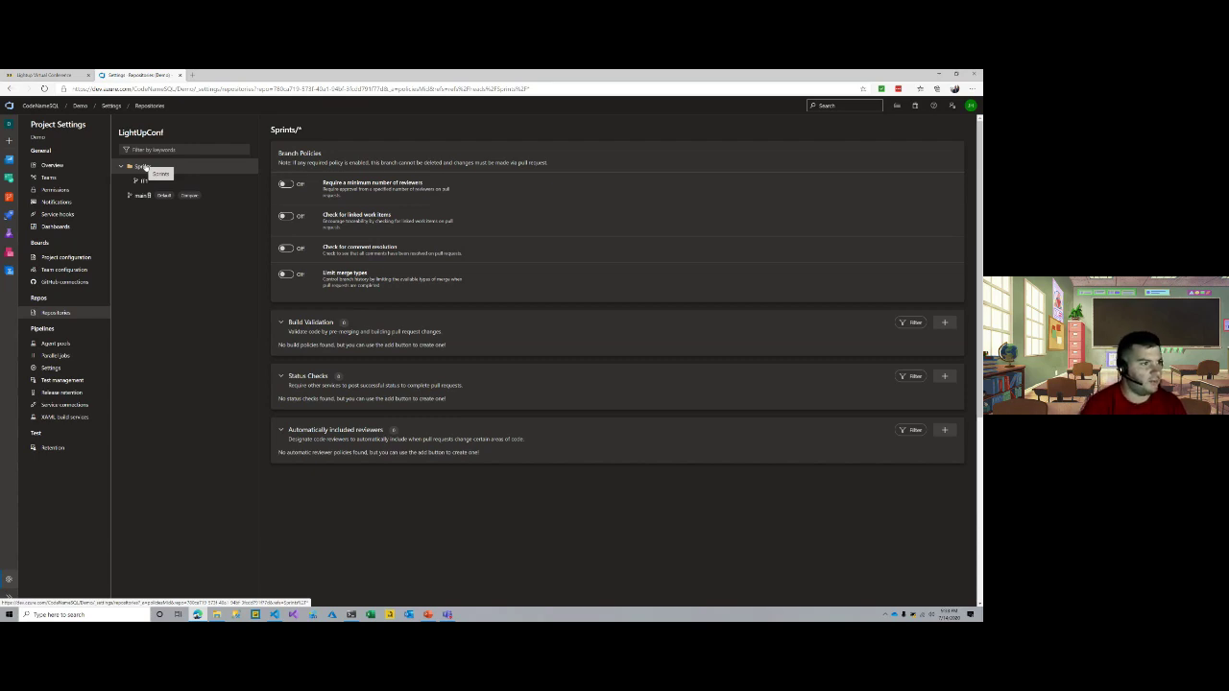
{"action": "left_click", "coordinate": [286, 183]}
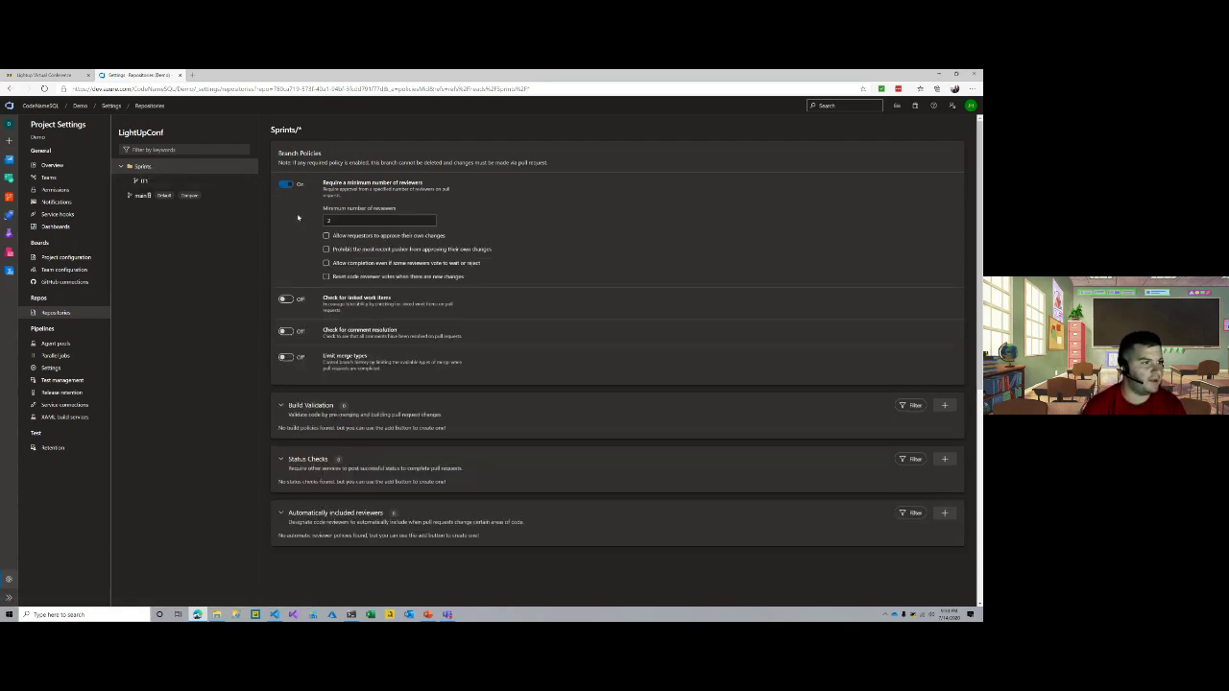
{"action": "left_click", "coordinate": [327, 221]}
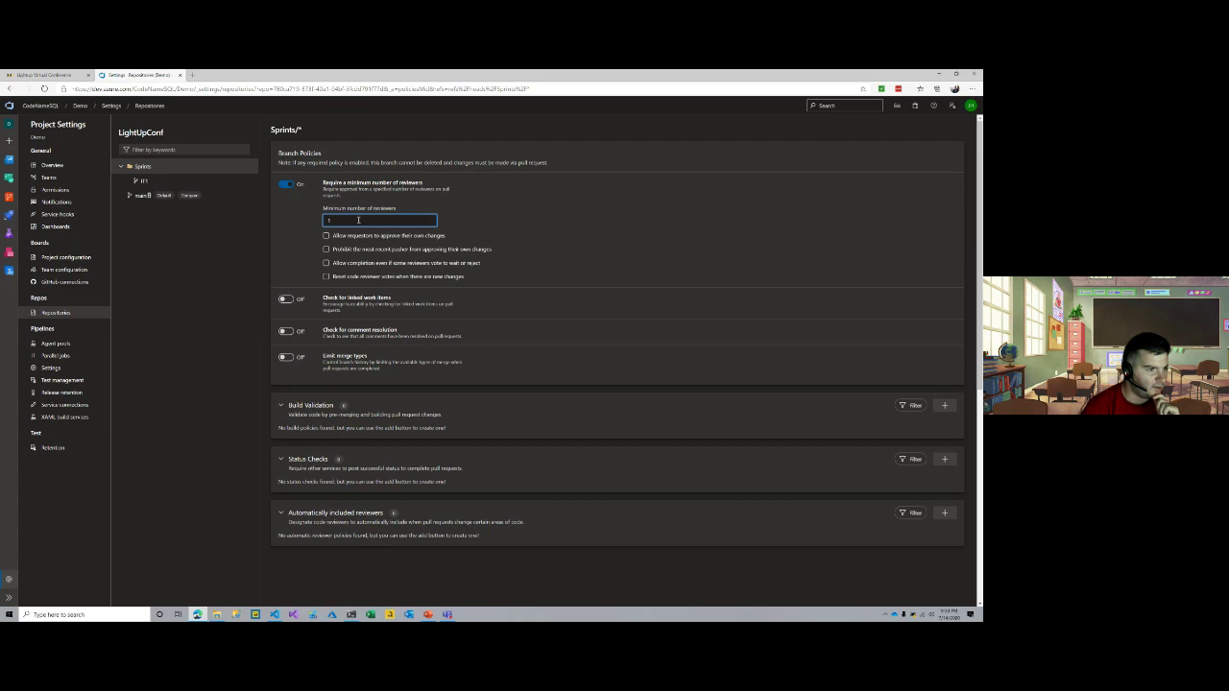
{"action": "left_click", "coordinate": [286, 300]}
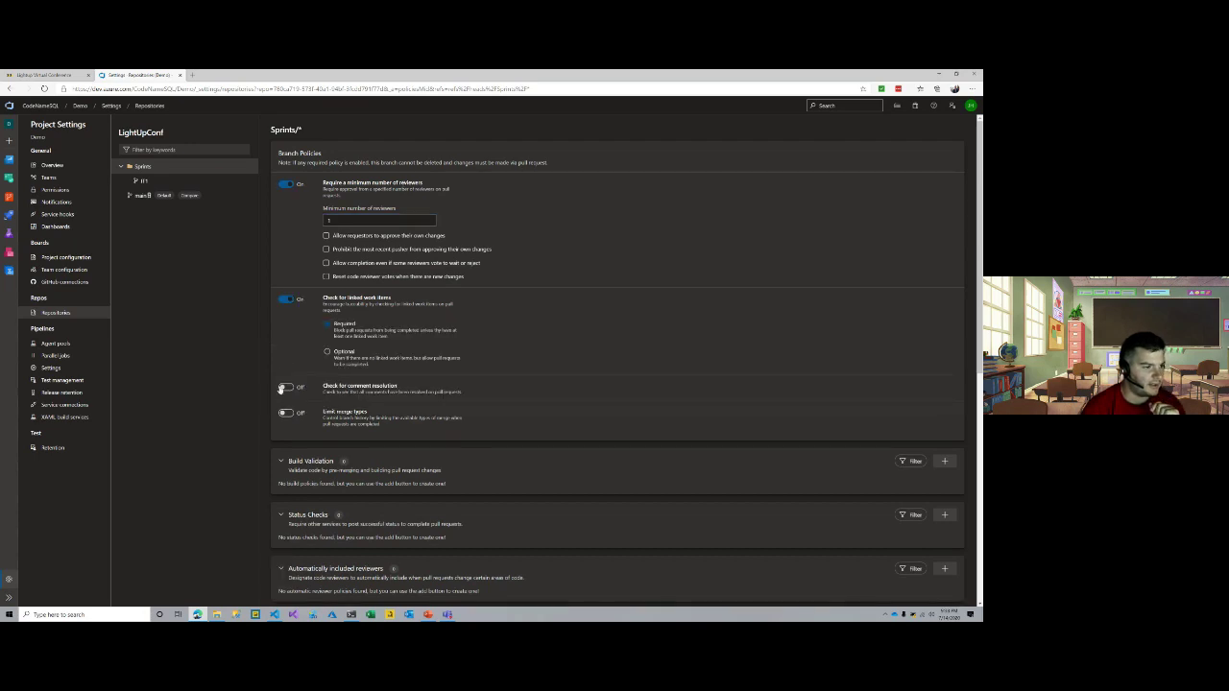
{"action": "left_click", "coordinate": [284, 388]}
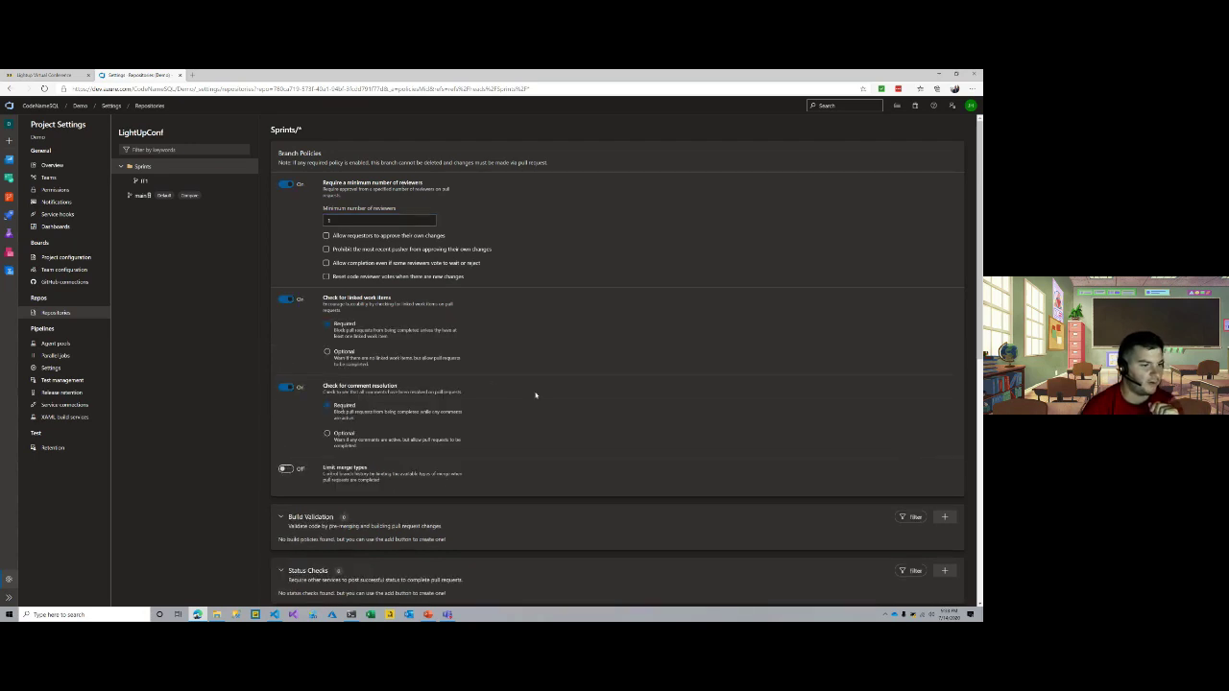
{"action": "scroll", "coordinate": [480, 418], "scroll_direction": "down", "scroll_amount": 5}
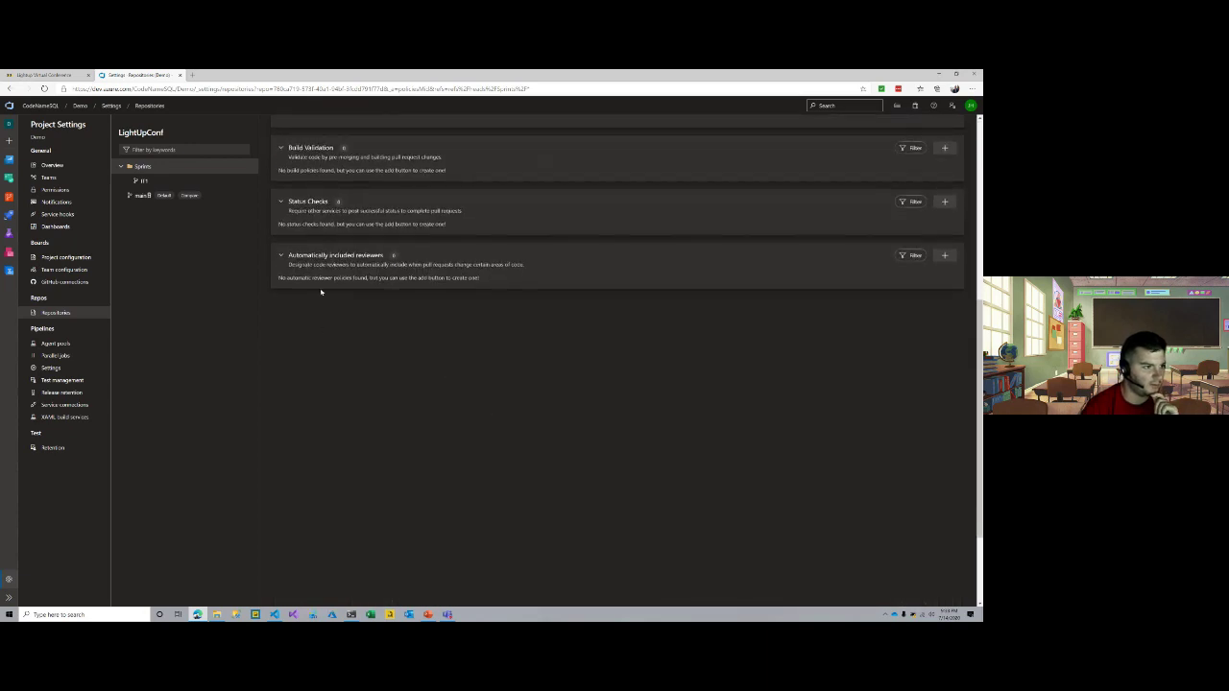
{"action": "scroll", "coordinate": [321, 290], "scroll_direction": "up", "scroll_amount": 1}
- Add the suggested user as an optional automatically included reviewer and save the policy
{"action": "left_click", "coordinate": [280, 330]}
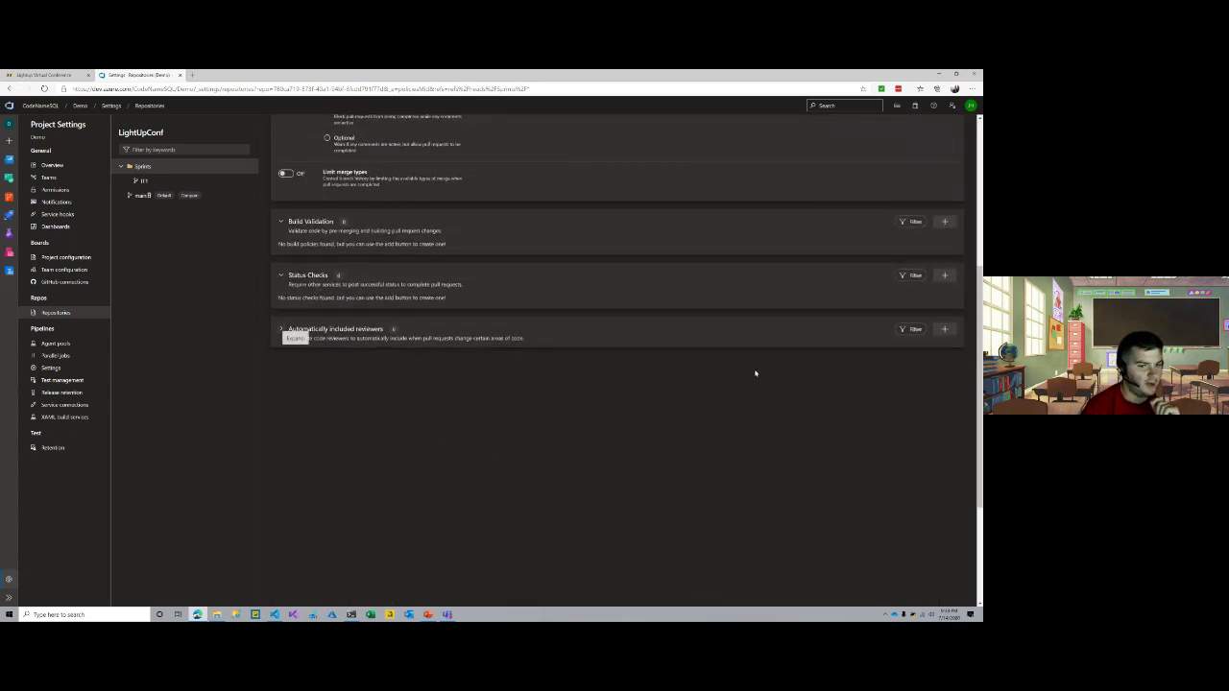
{"action": "left_click", "coordinate": [946, 332]}
{"action": "left_click", "coordinate": [845, 143]}
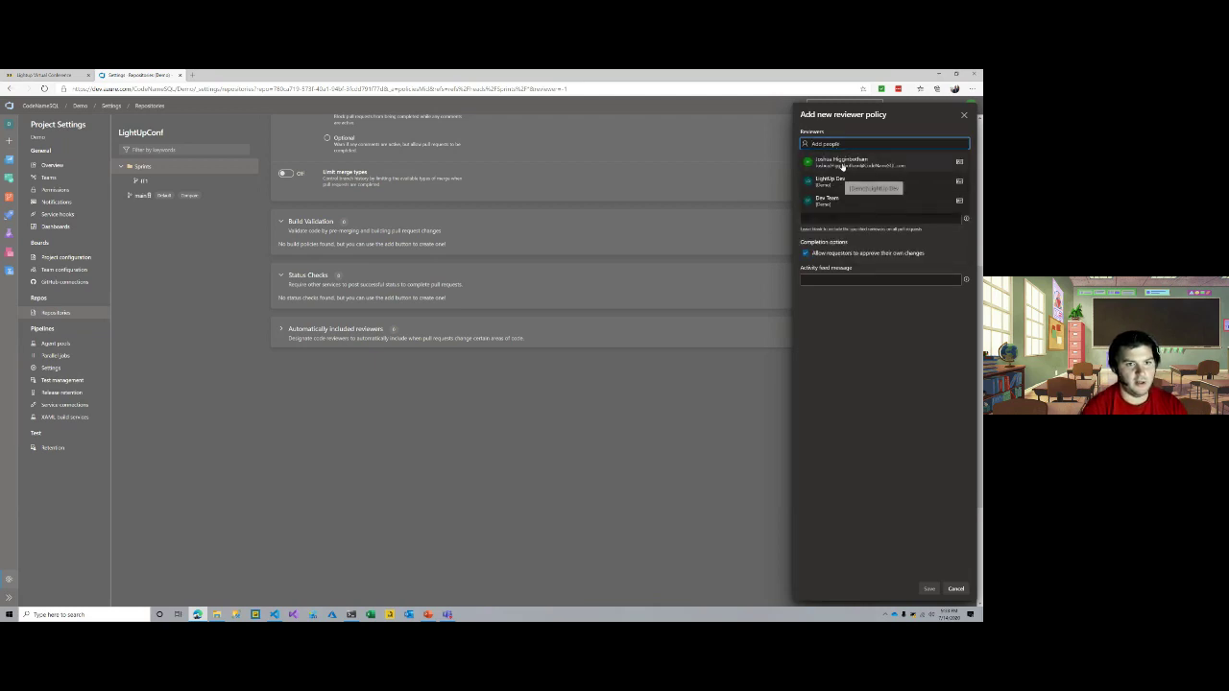
{"action": "left_click", "coordinate": [841, 161]}
{"action": "left_click", "coordinate": [805, 177]}
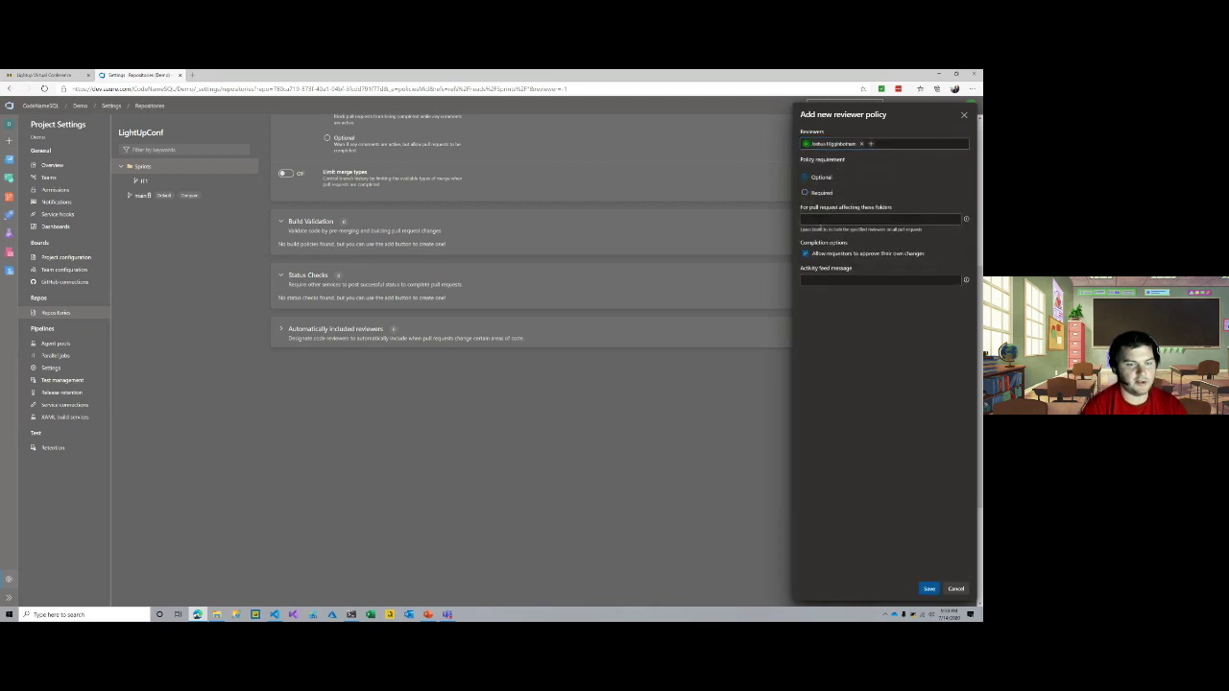
{"action": "left_click", "coordinate": [926, 589]}
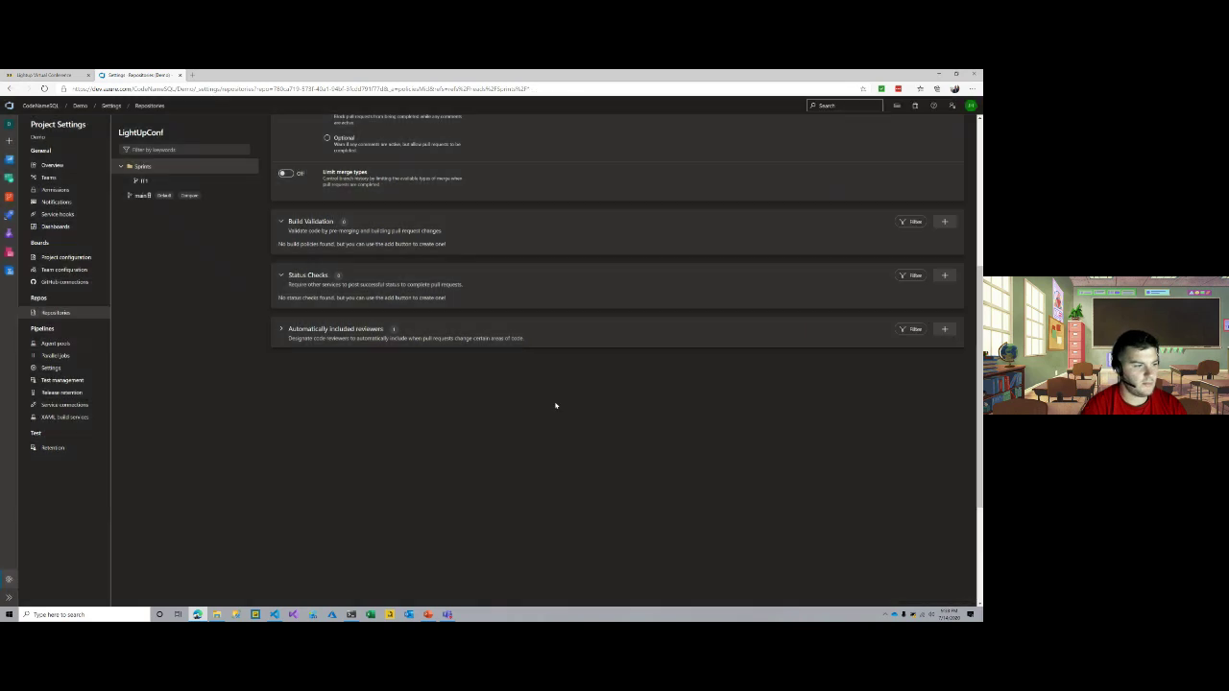
{"action": "scroll", "coordinate": [287, 412], "scroll_direction": "up", "scroll_amount": 10}
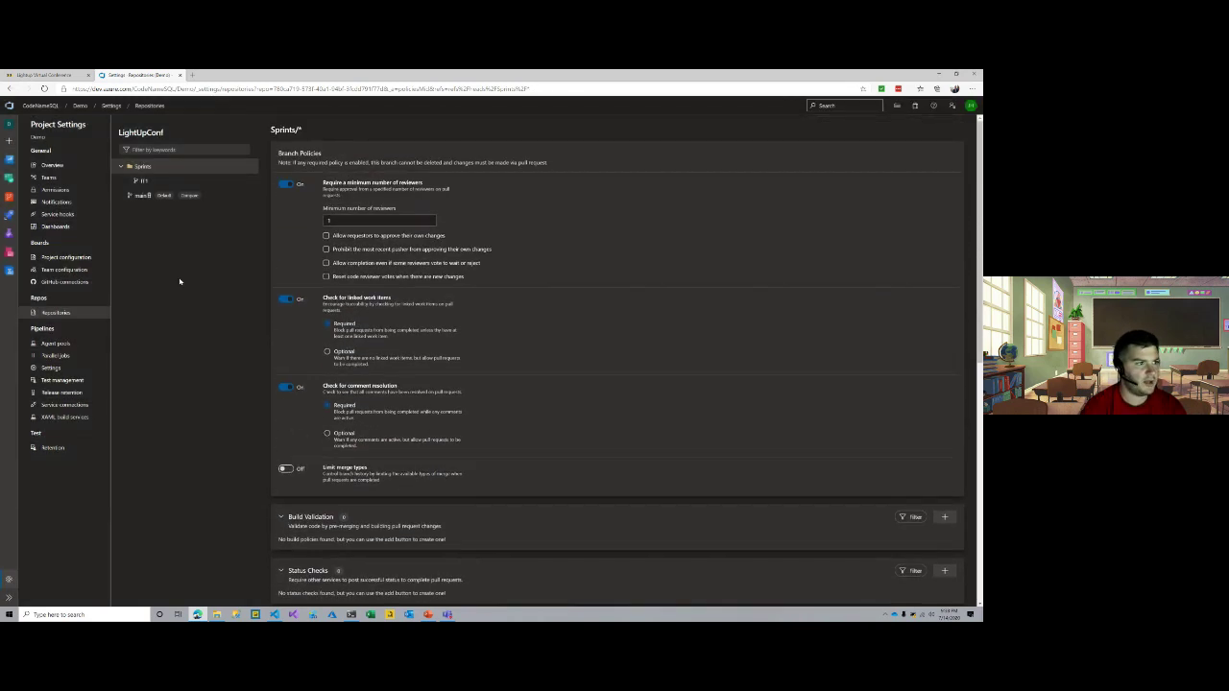
- Review the IT1 branch's policies and where its inherited '1 other' policy comes from
{"action": "left_click", "coordinate": [159, 184]}
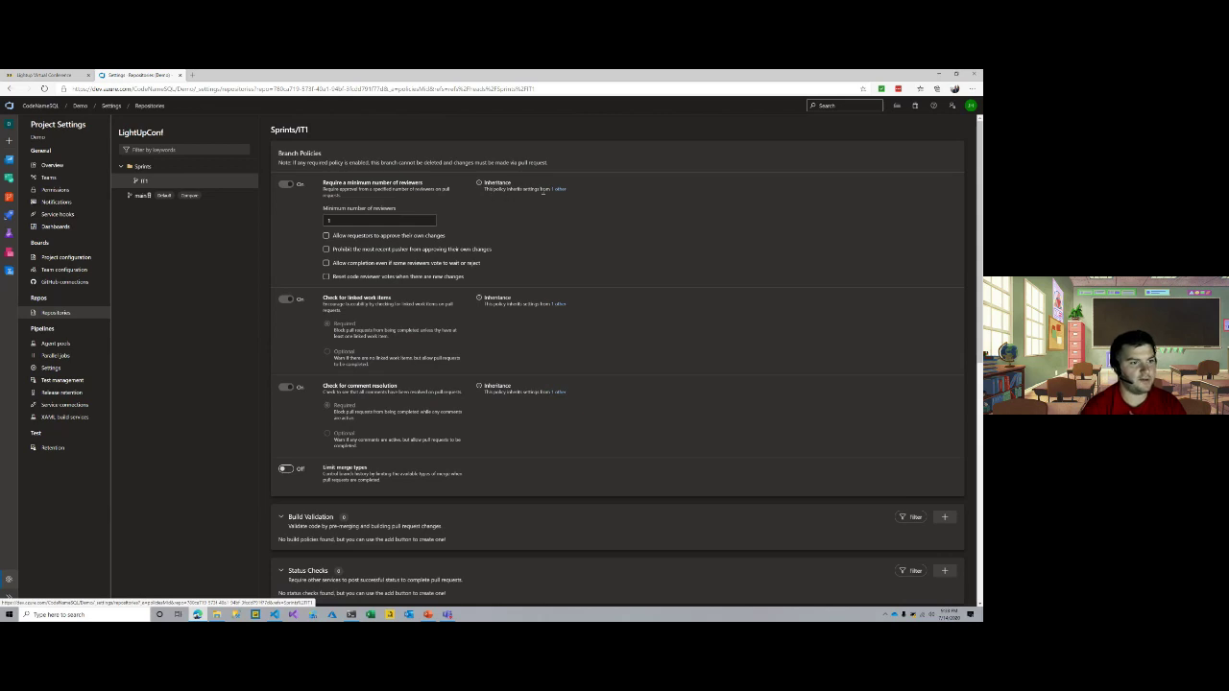
{"action": "left_click", "coordinate": [561, 190]}
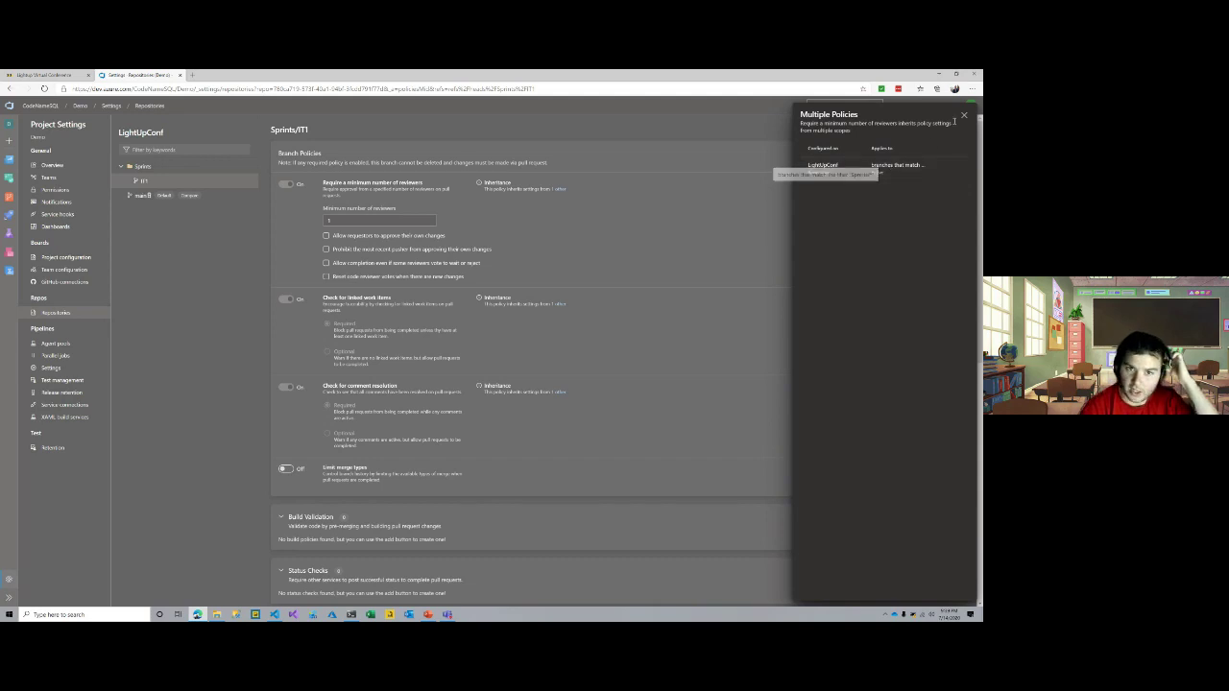
{"action": "left_click", "coordinate": [964, 115]}
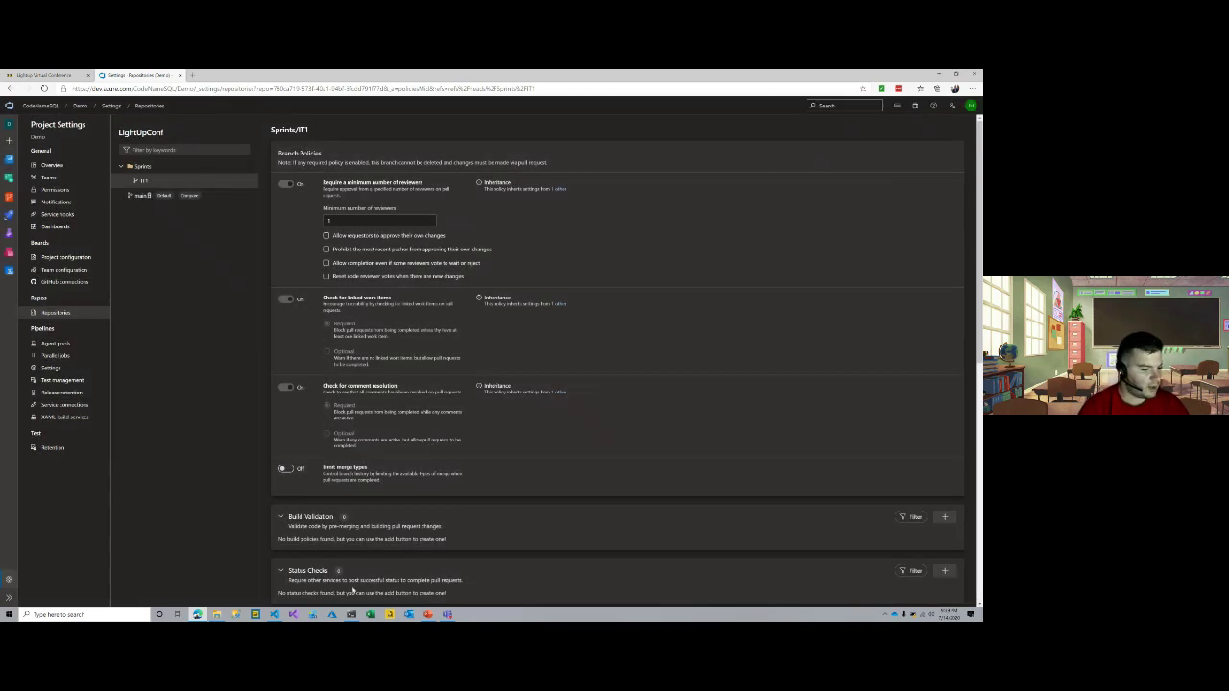
- Check main's policies, then show the 'Scaling your Repo' slide 13 in PowerPoint
{"action": "left_click", "coordinate": [139, 195]}
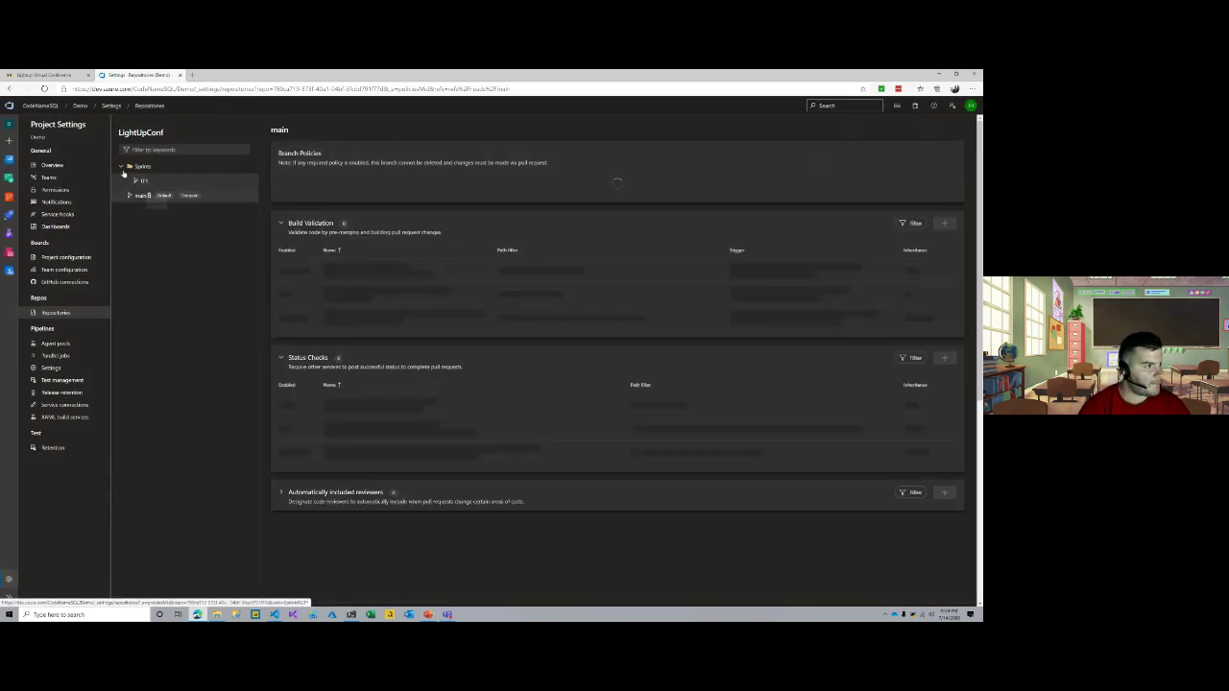
{"action": "left_click", "coordinate": [122, 168]}
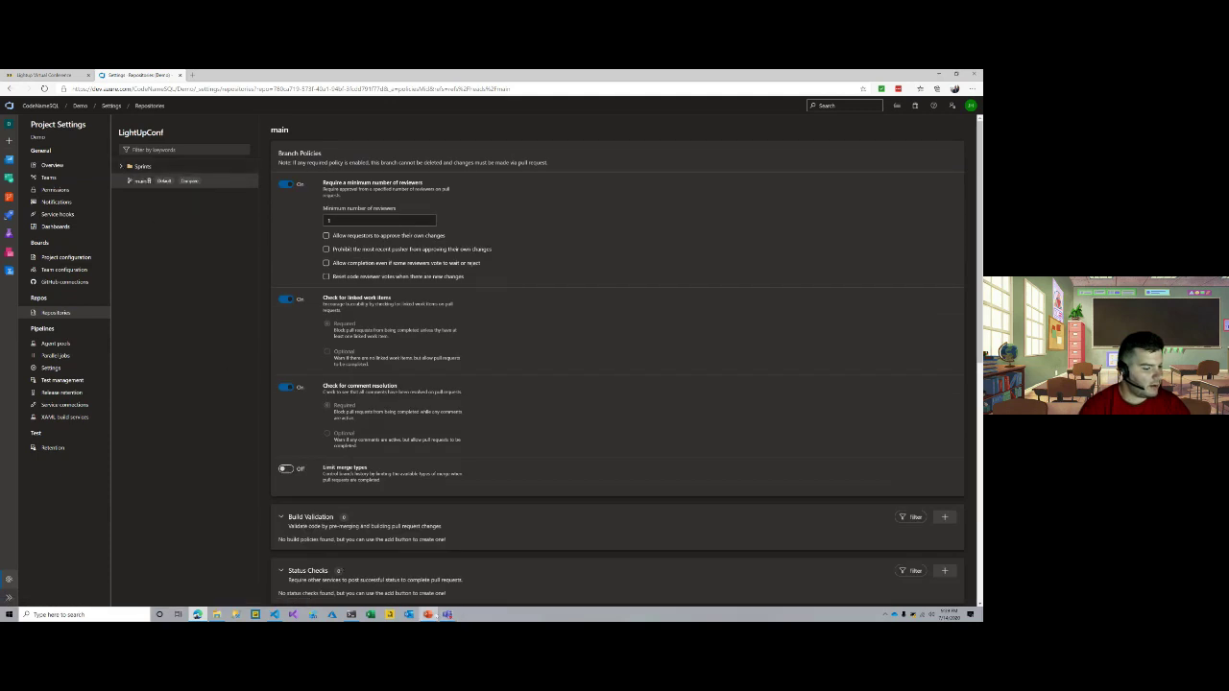
{"action": "key", "text": "alt+Tab"}
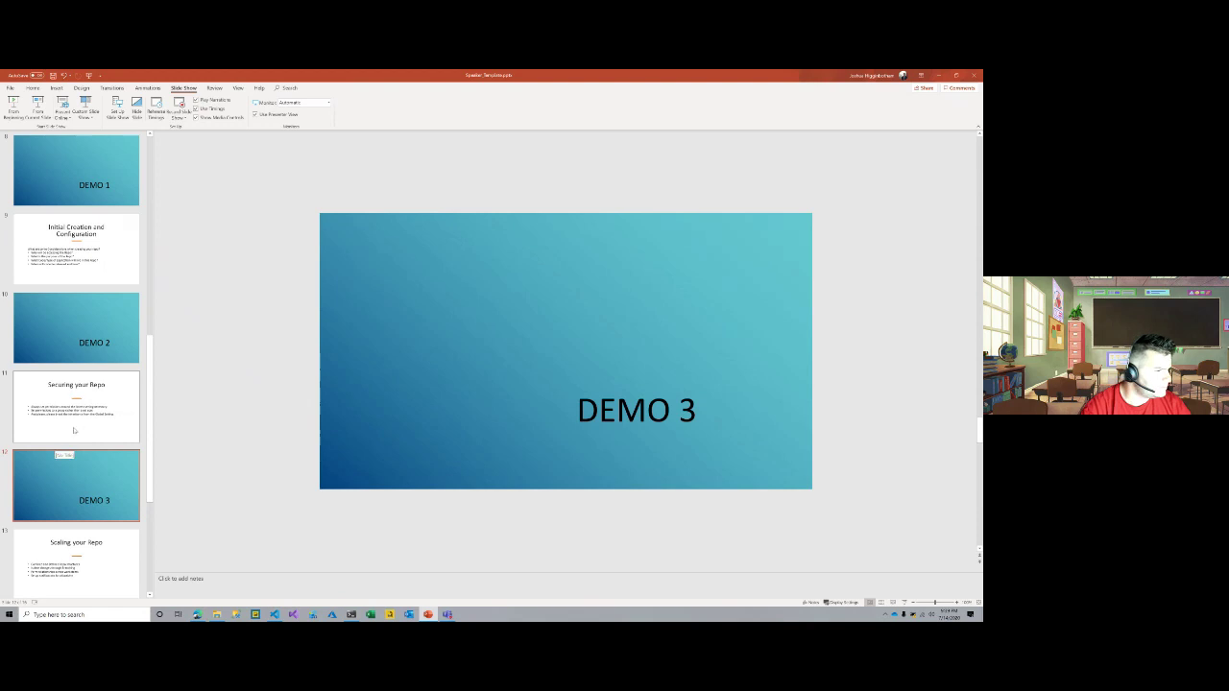
{"action": "left_click", "coordinate": [78, 553]}
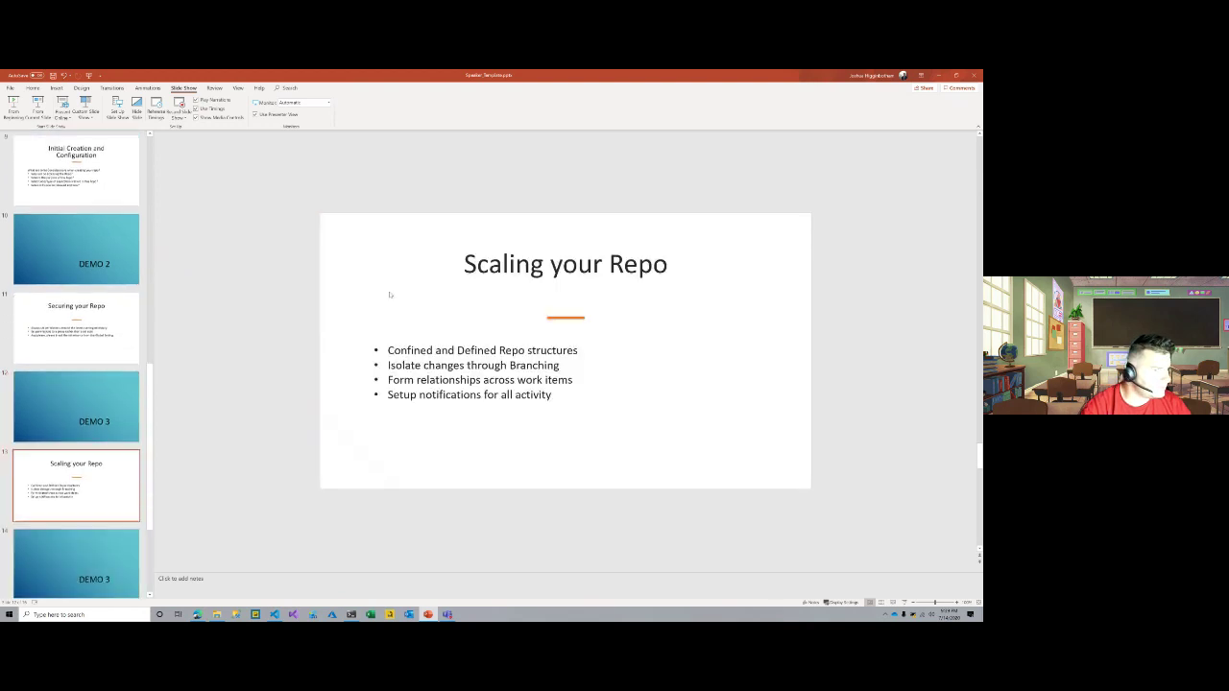
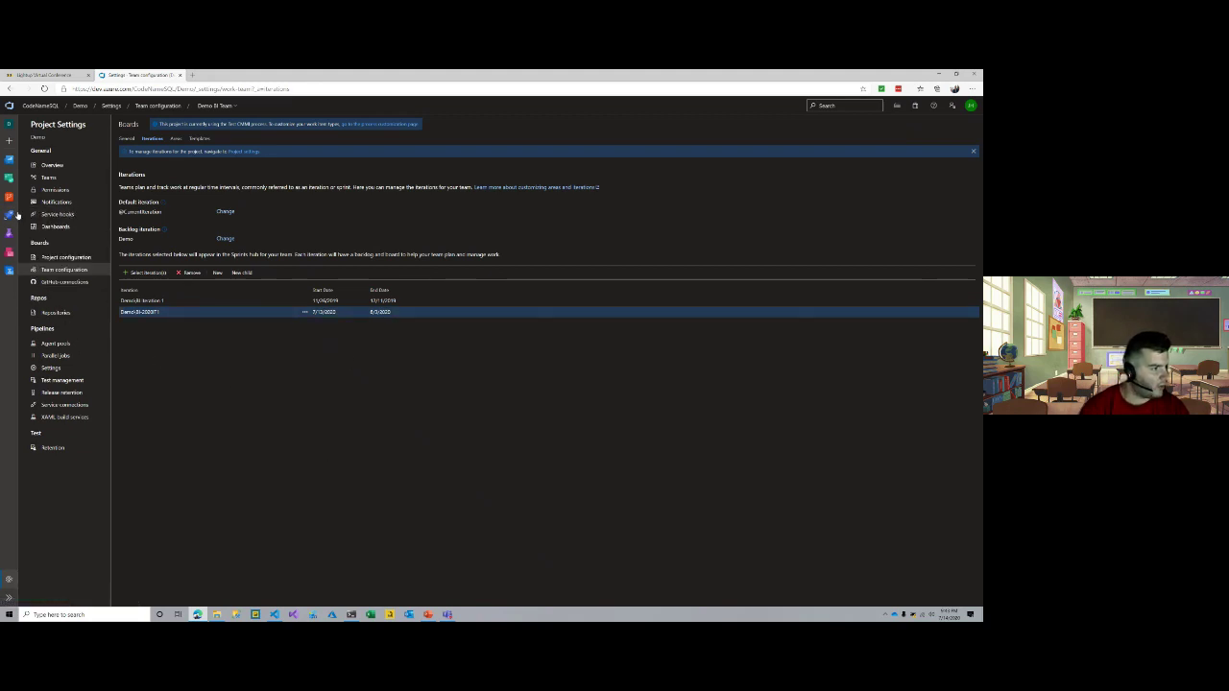
- Go to Boards > Sprints > Backlog and open work item 35 'Update readme'
{"action": "left_click", "coordinate": [8, 178]}
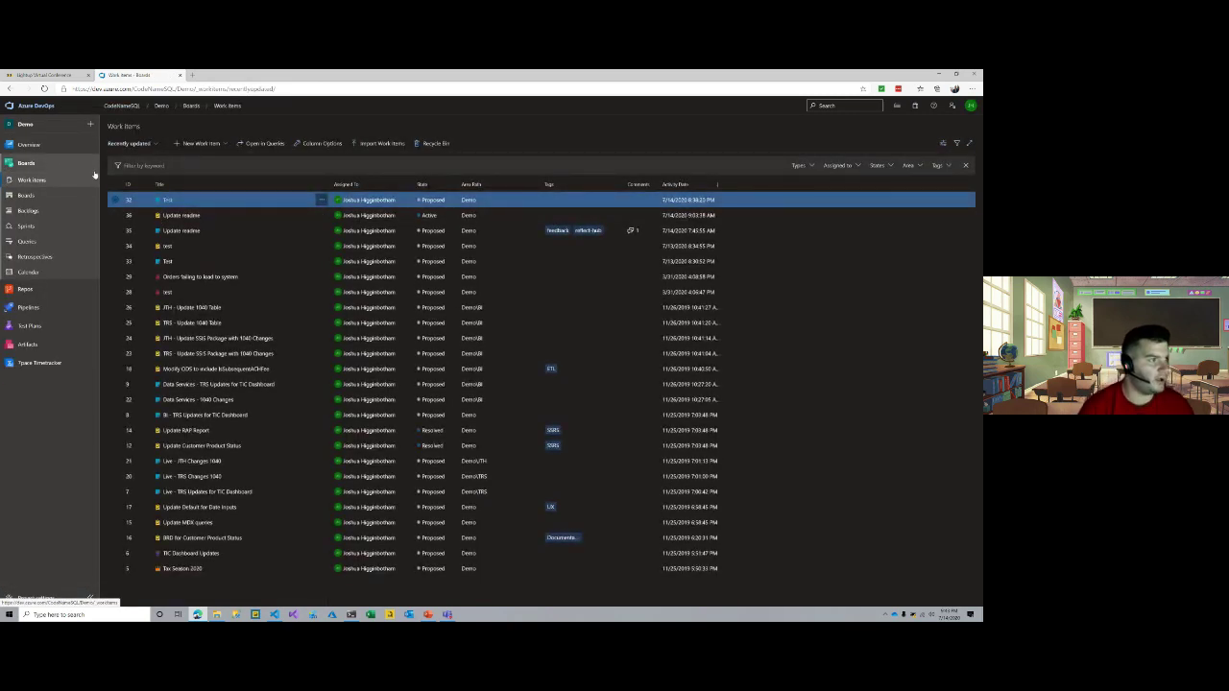
{"action": "left_click", "coordinate": [39, 226]}
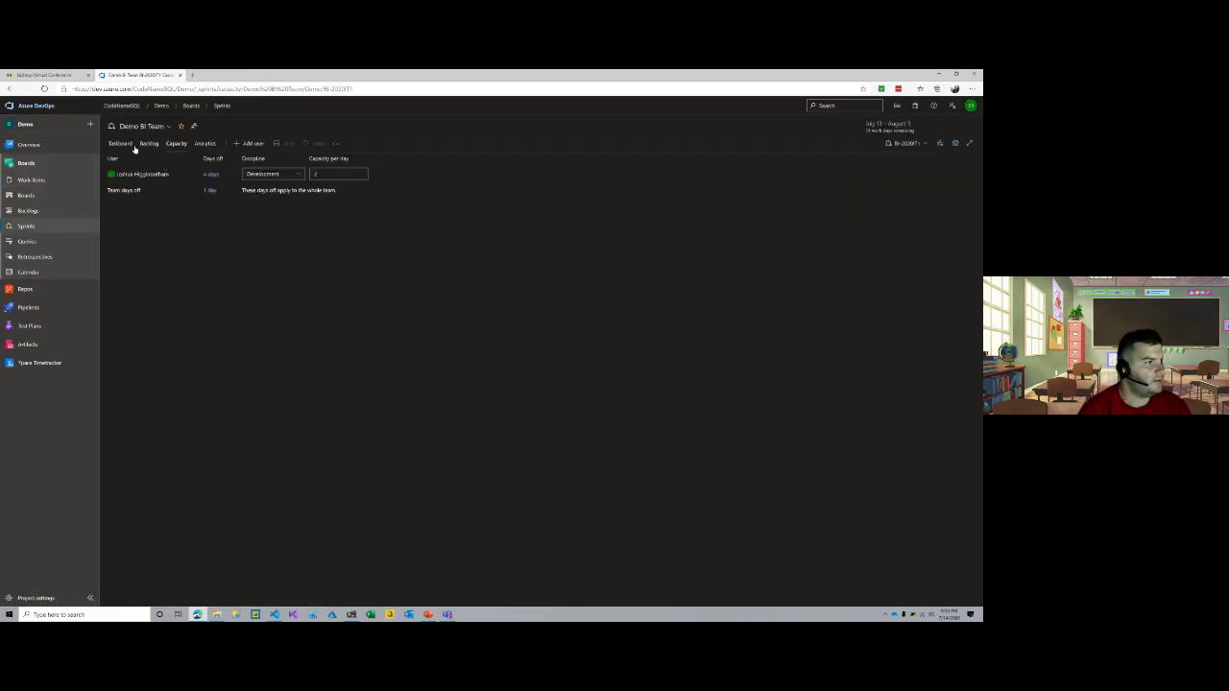
{"action": "left_click", "coordinate": [149, 144]}
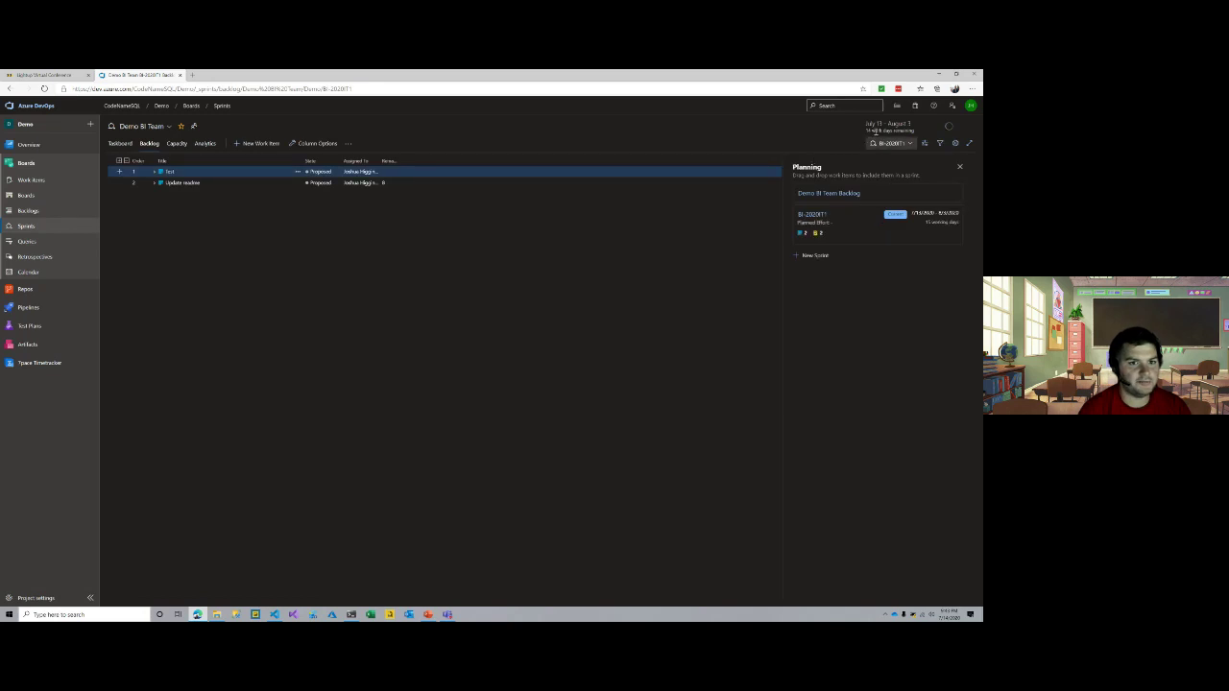
{"action": "left_click", "coordinate": [170, 181], "text": "shift"}
{"action": "left_click", "coordinate": [173, 174]}
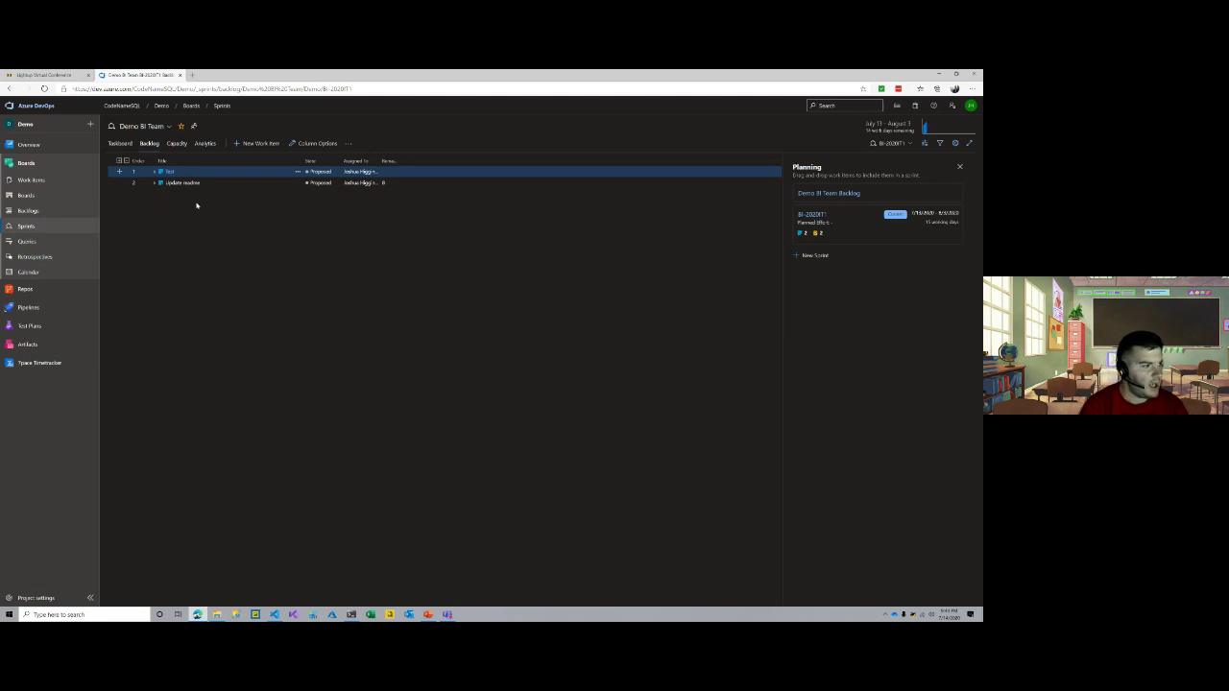
{"action": "left_click", "coordinate": [192, 183]}
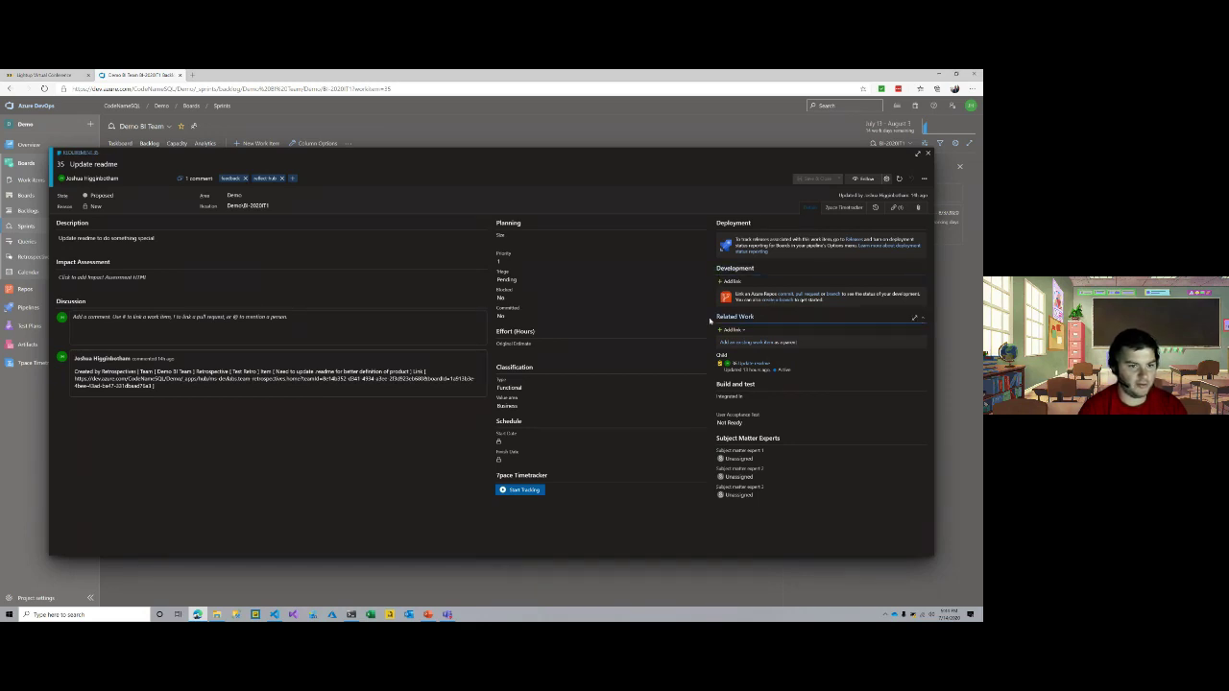
- Look over the Add link dialog, then bring up Create a branch for work item 35
{"action": "left_click", "coordinate": [778, 302]}
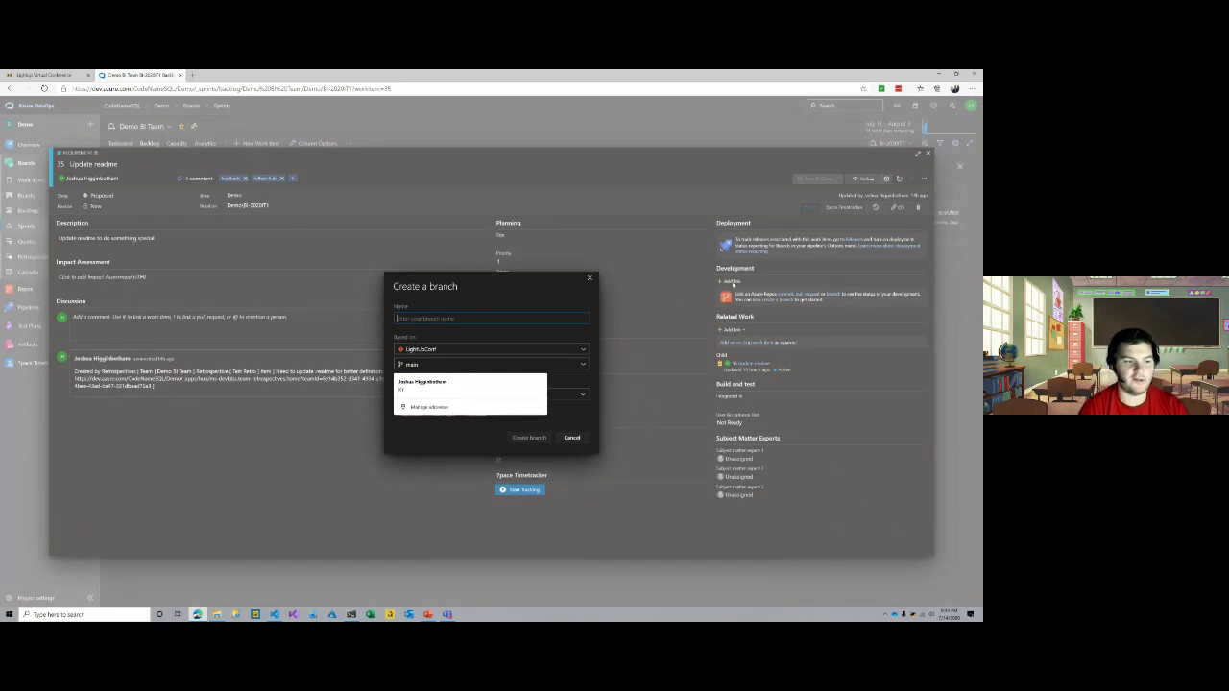
{"action": "left_click", "coordinate": [592, 280]}
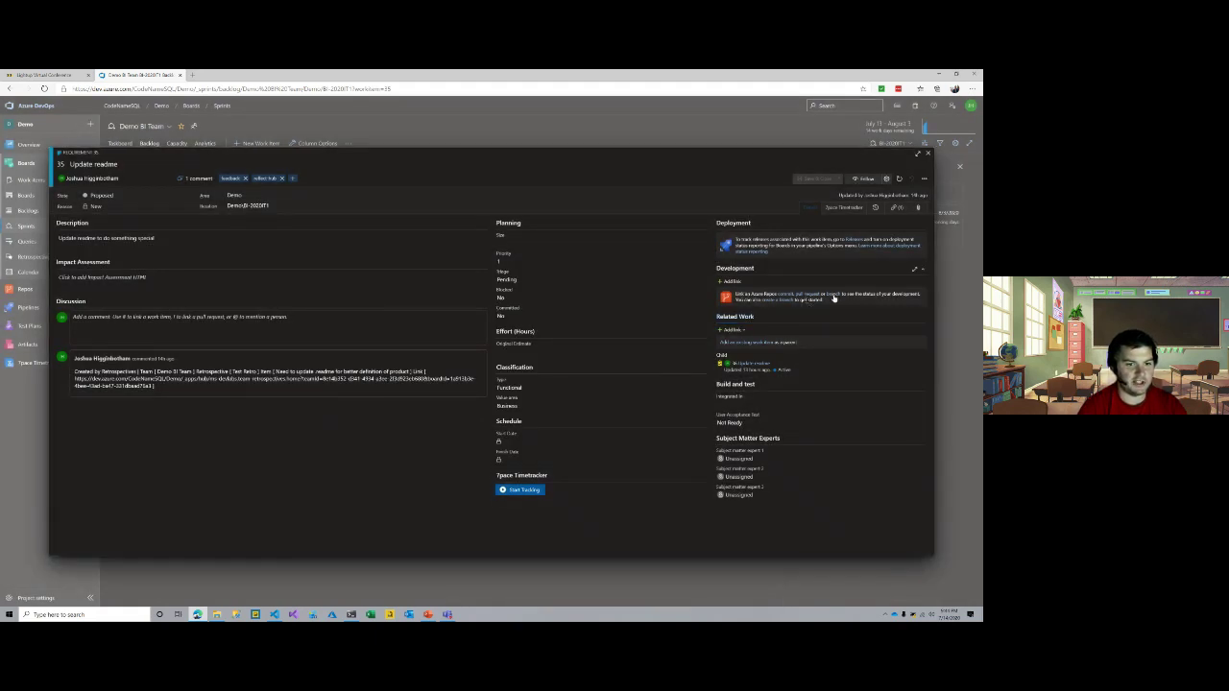
{"action": "left_click", "coordinate": [834, 295]}
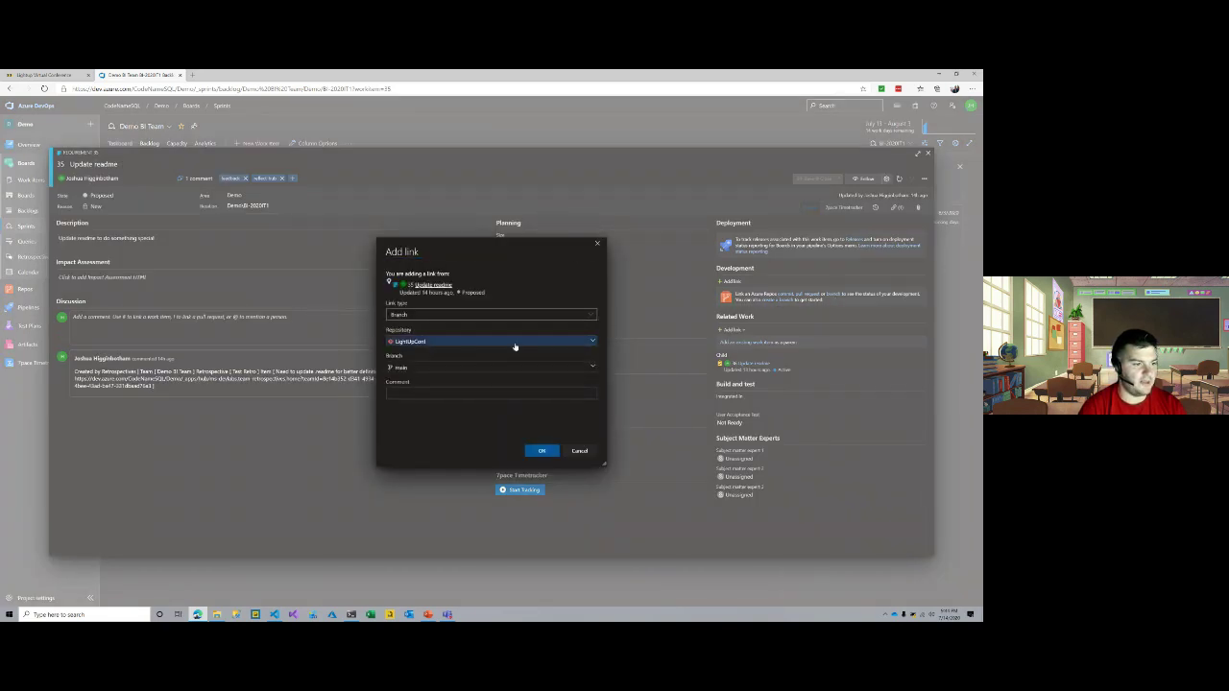
{"action": "left_click", "coordinate": [526, 374]}
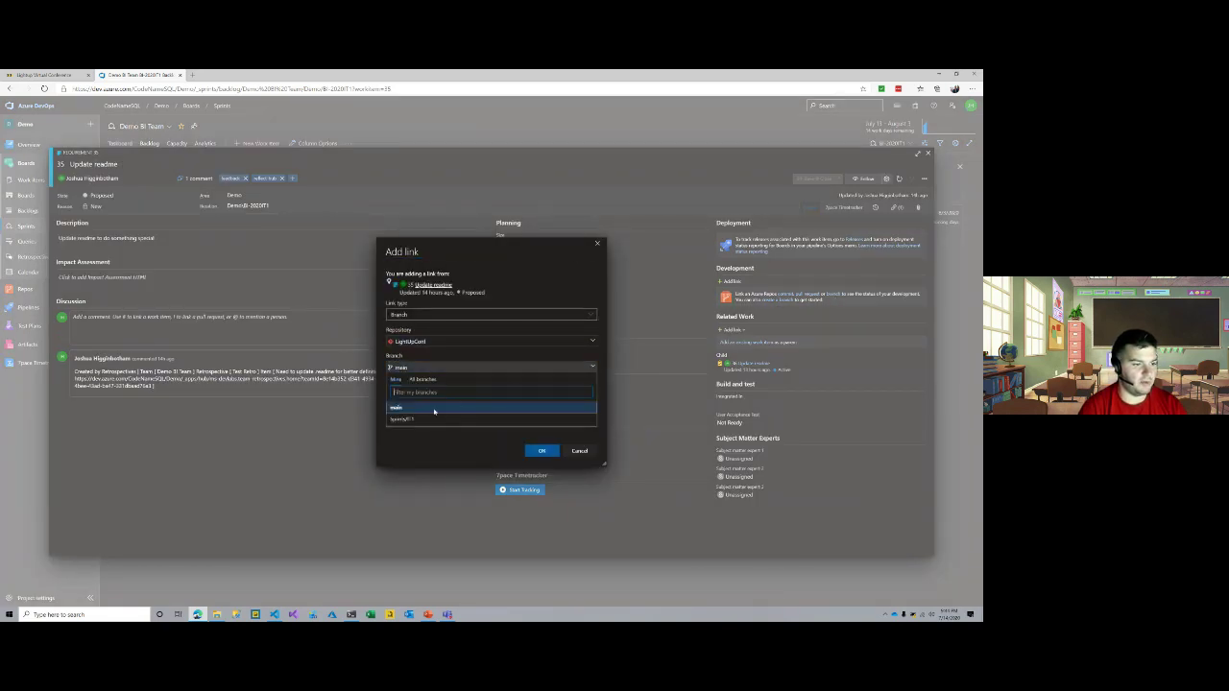
{"action": "left_click", "coordinate": [594, 248]}
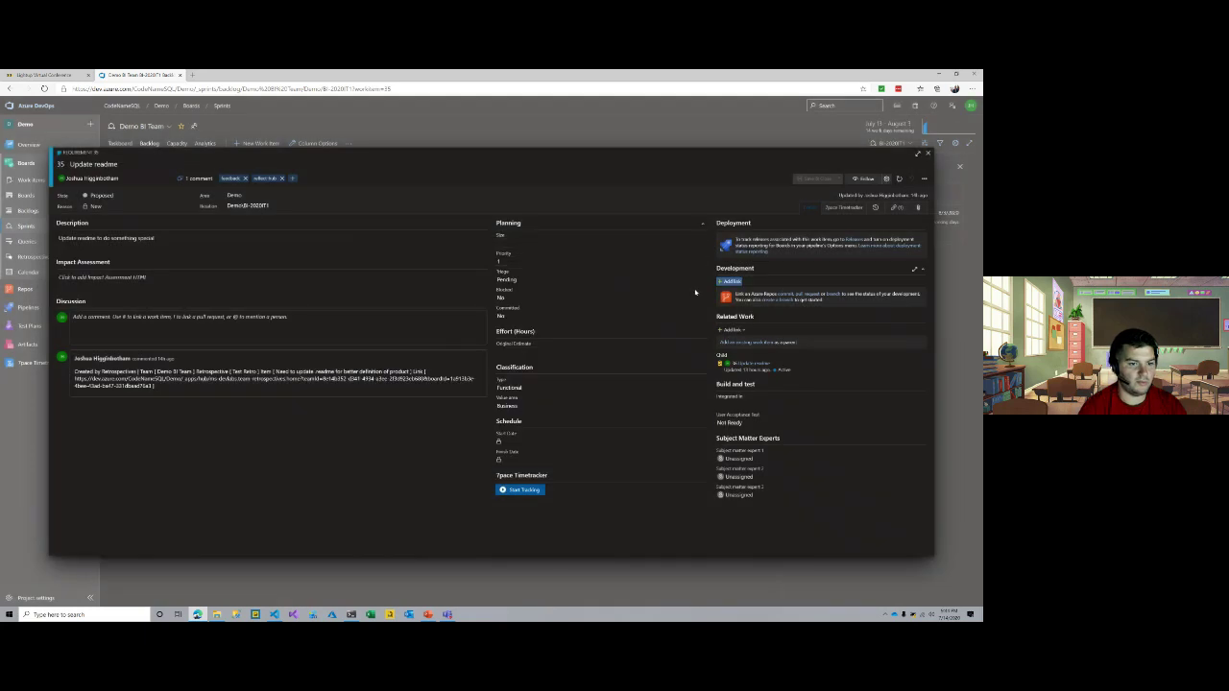
{"action": "left_click", "coordinate": [777, 301]}
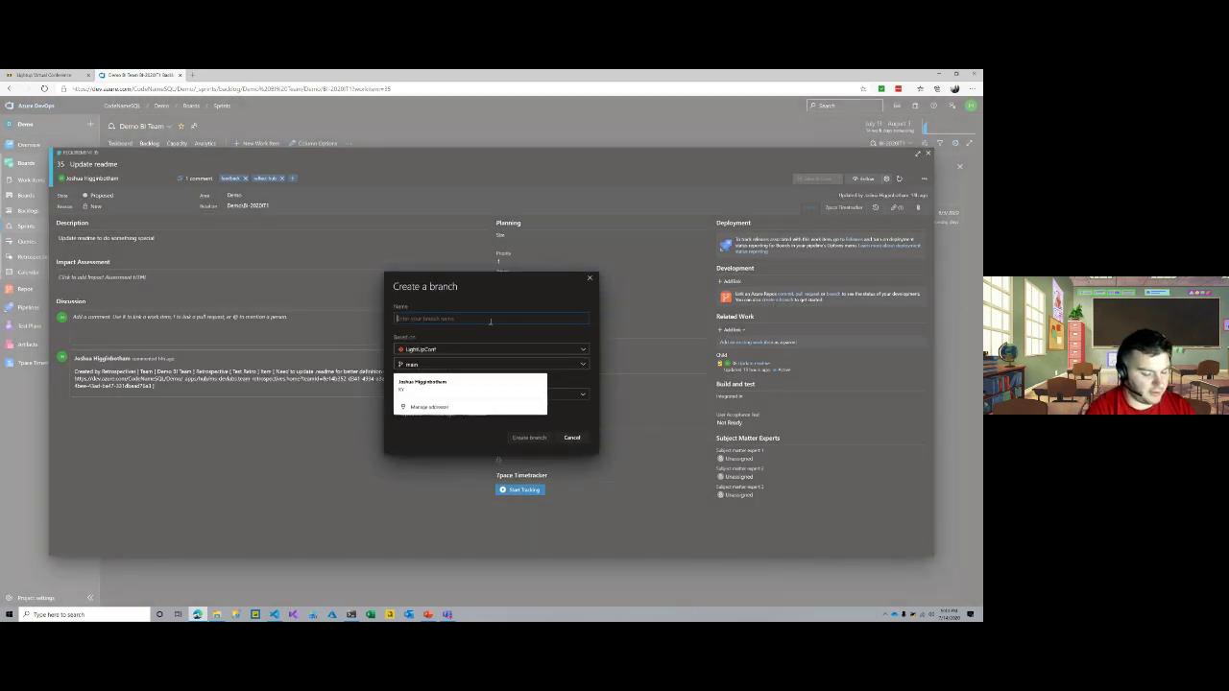
- Create branch Req35-UpdateReadme based on the Sprints branch
{"action": "type", "text": "Testc"}
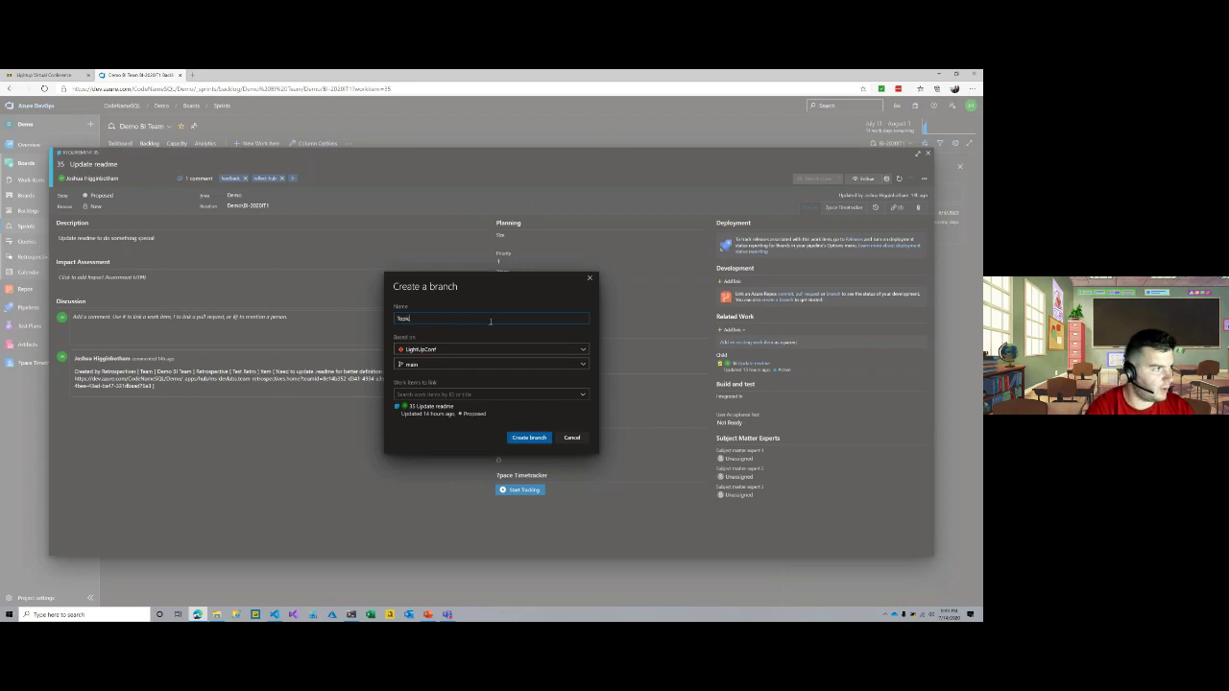
{"action": "key", "text": "BackSpace"}
{"action": "key", "text": "BackSpace"}
{"action": "type", "text": "fe"}
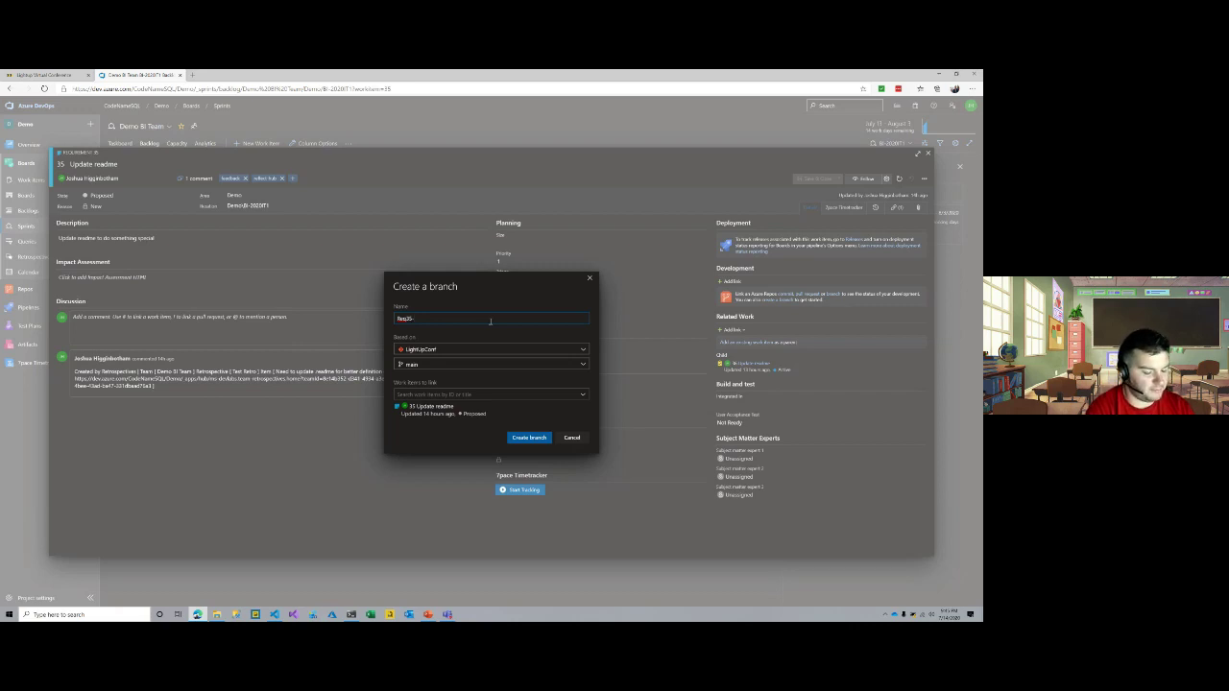
{"action": "type", "text": "Updat"}
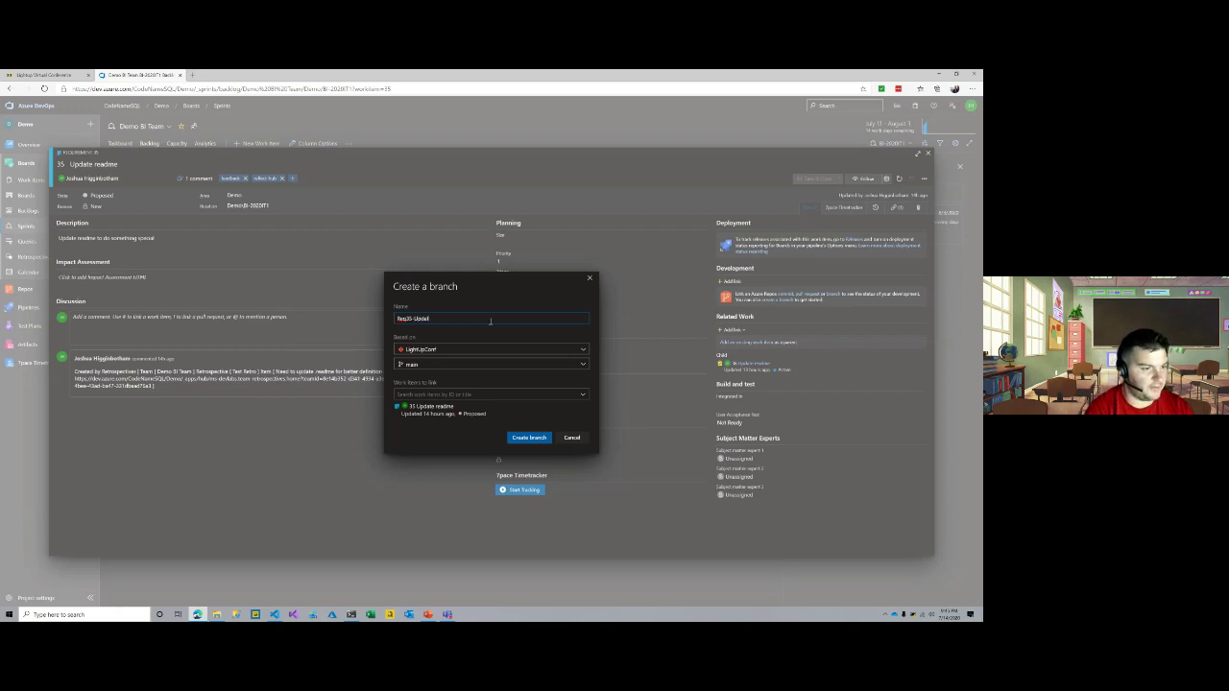
{"action": "type", "text": "eReadme"}
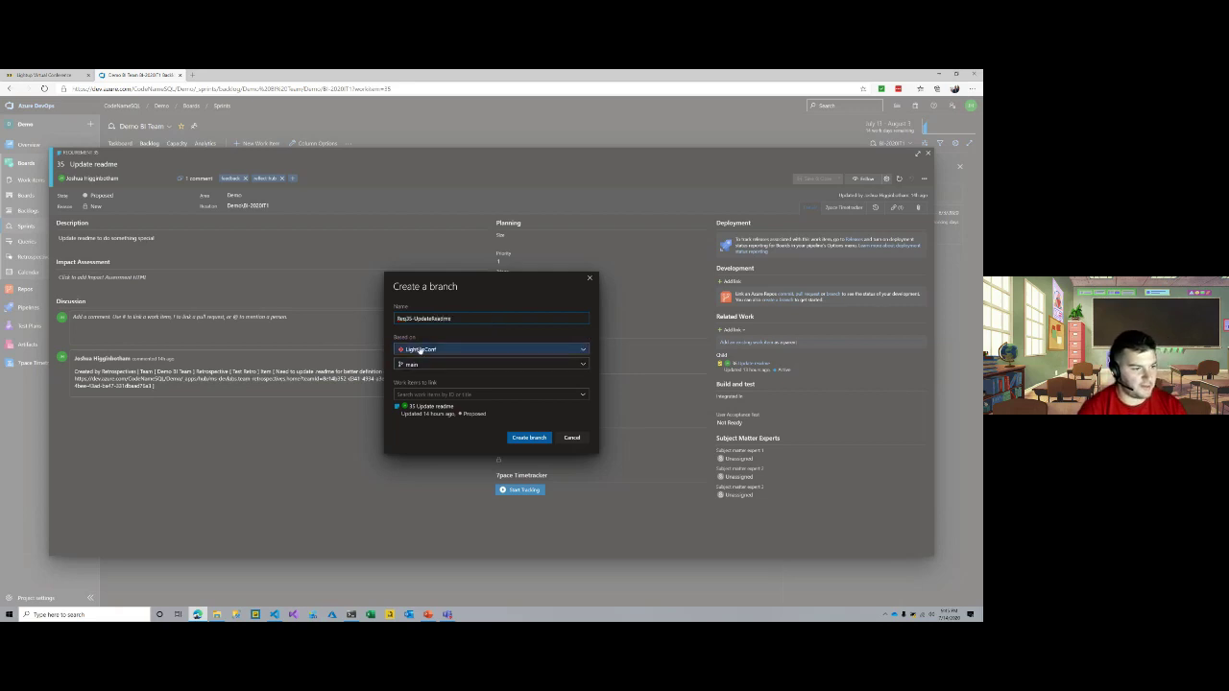
{"action": "left_click", "coordinate": [528, 369]}
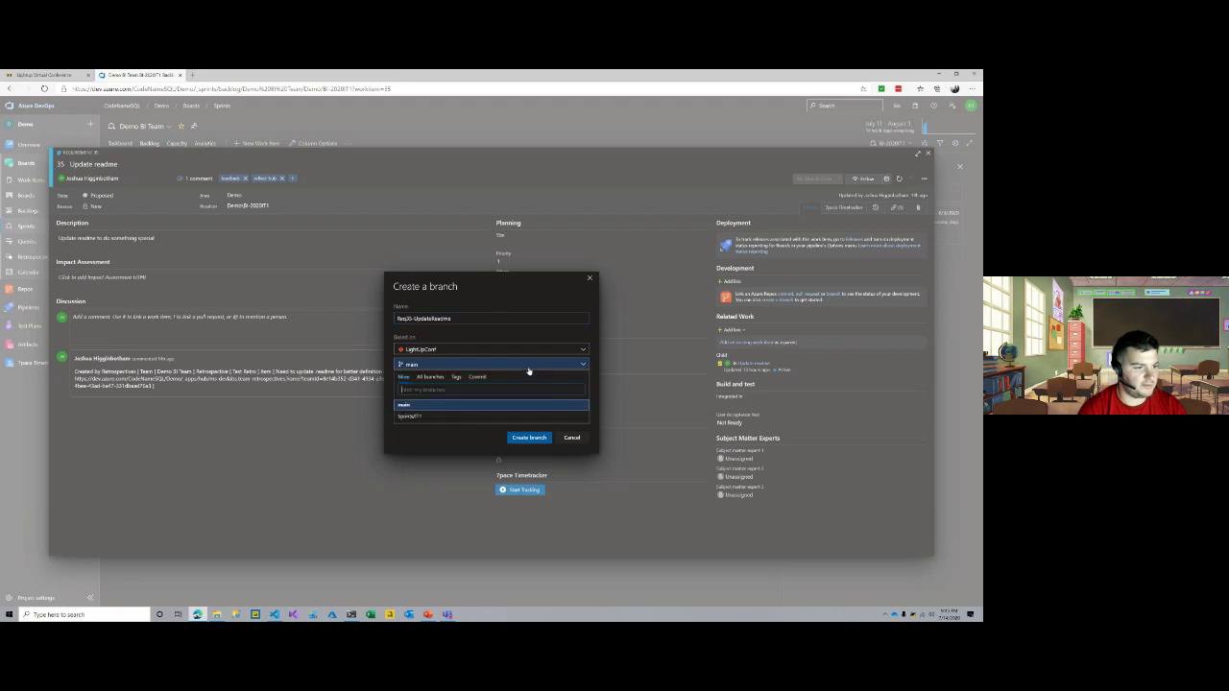
{"action": "left_click", "coordinate": [411, 419]}
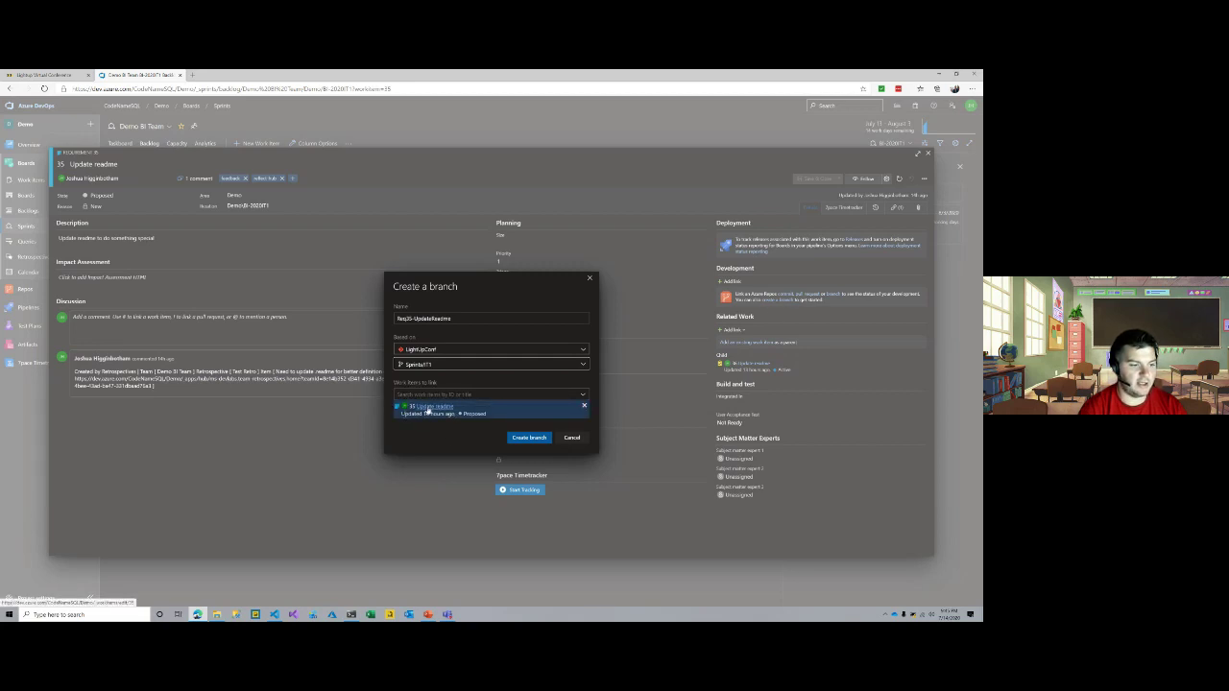
{"action": "left_click", "coordinate": [529, 438]}
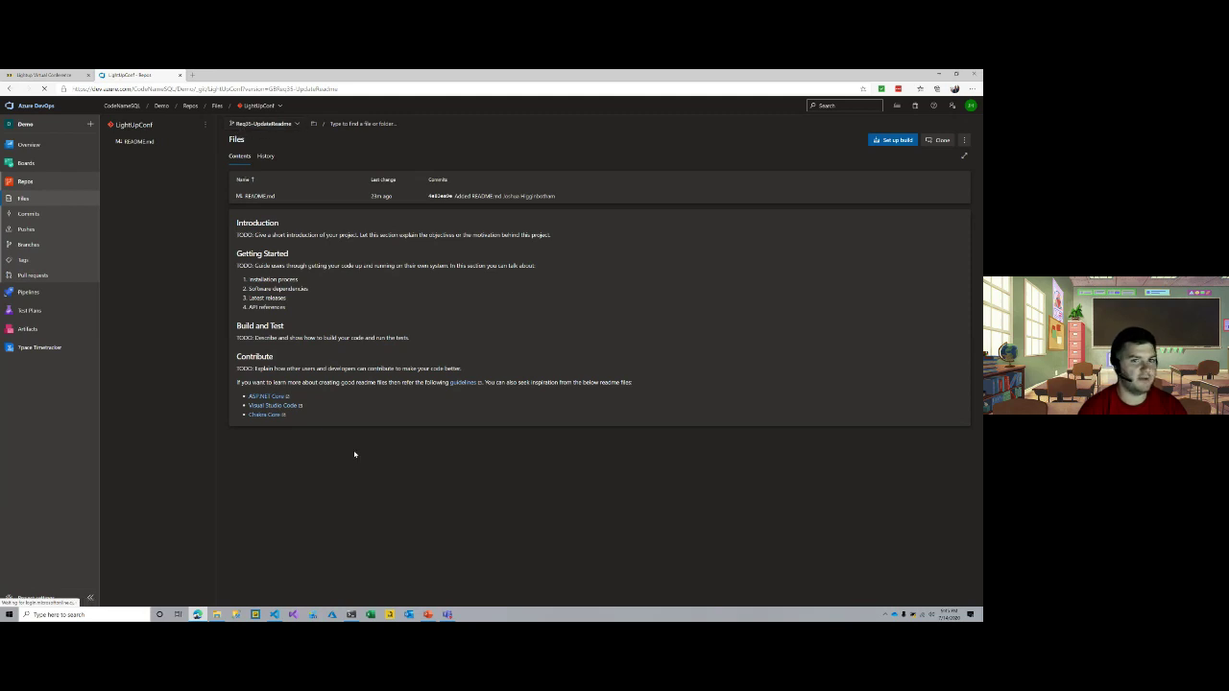
{"action": "left_click", "coordinate": [941, 141]}
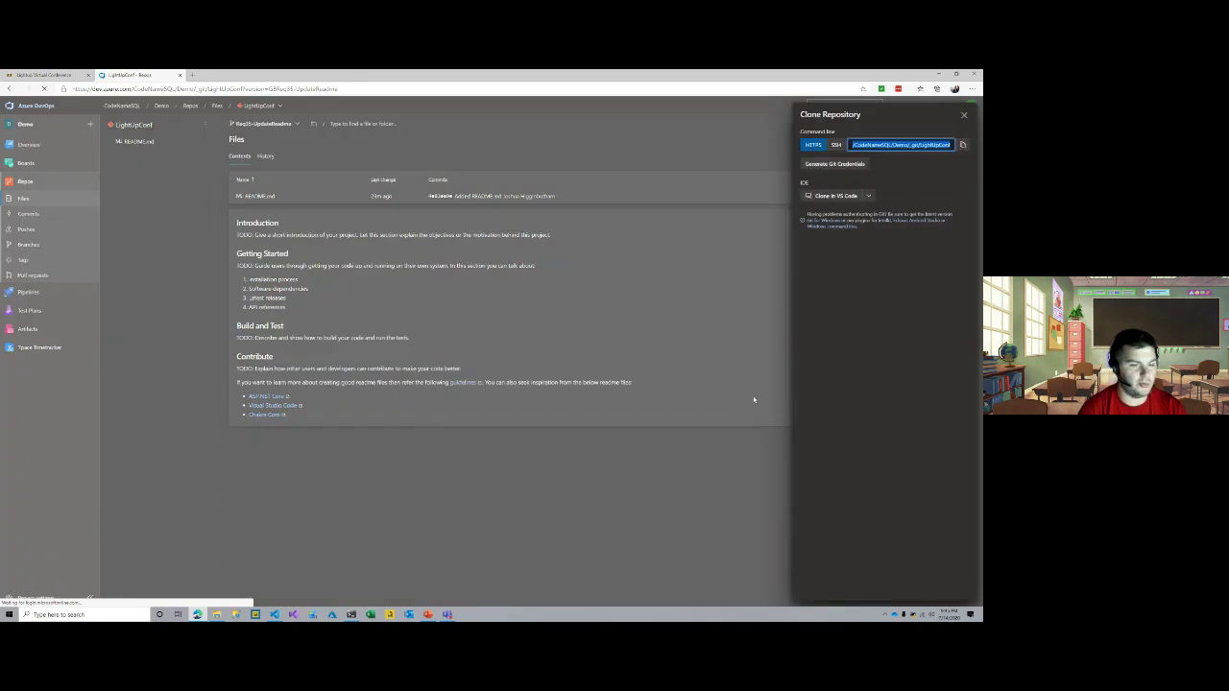
{"action": "left_click", "coordinate": [962, 144]}
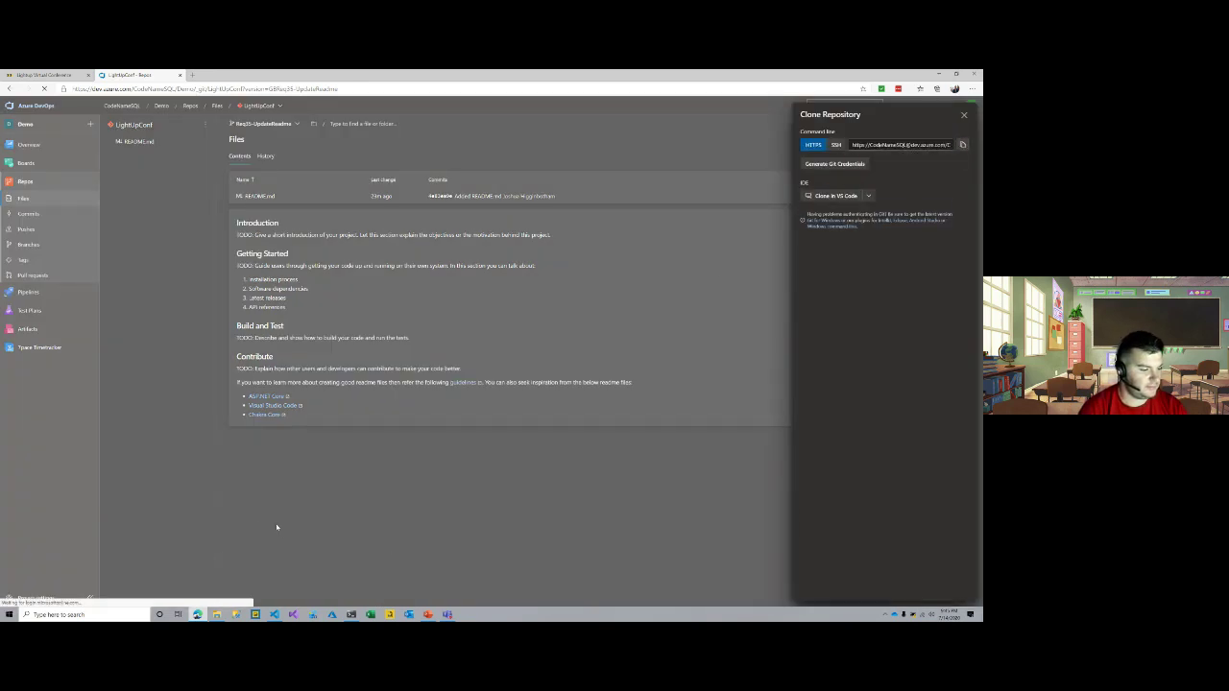
{"action": "left_click", "coordinate": [327, 521]}
{"action": "mouse_move", "coordinate": [352, 611]}
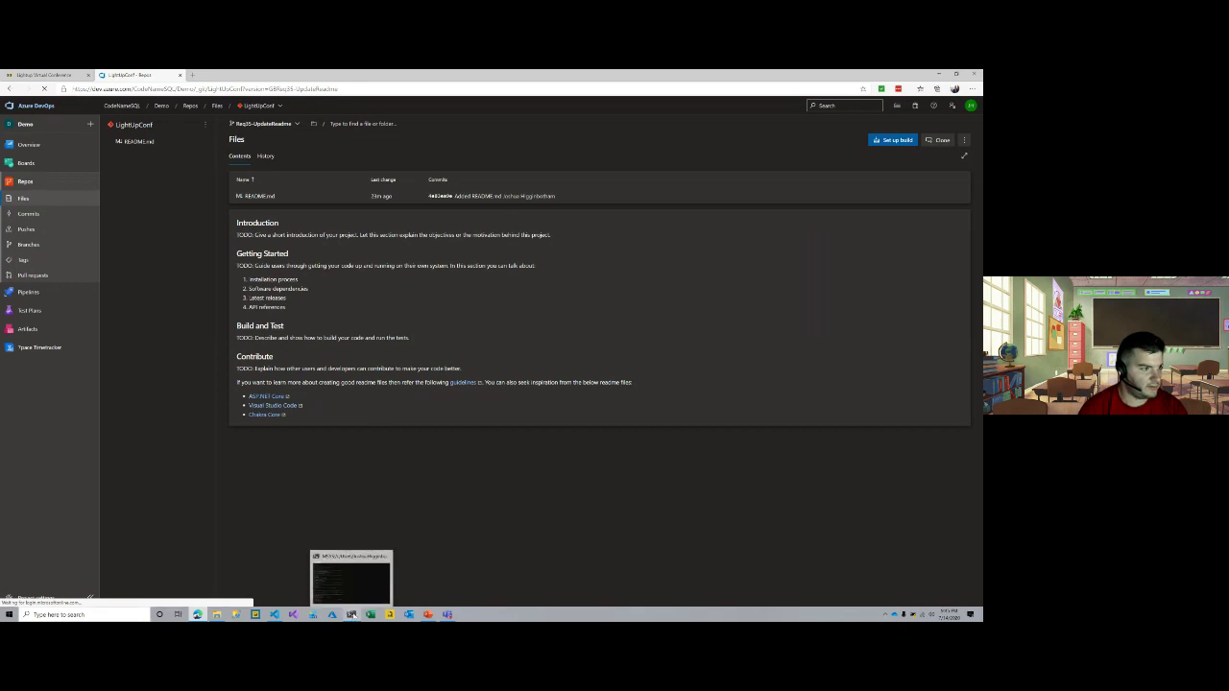
{"action": "left_click", "coordinate": [361, 553]}
- Clear the Git Bash terminal with 'clear' and launch Visual Studio 2019
{"action": "type", "text": "clear"}
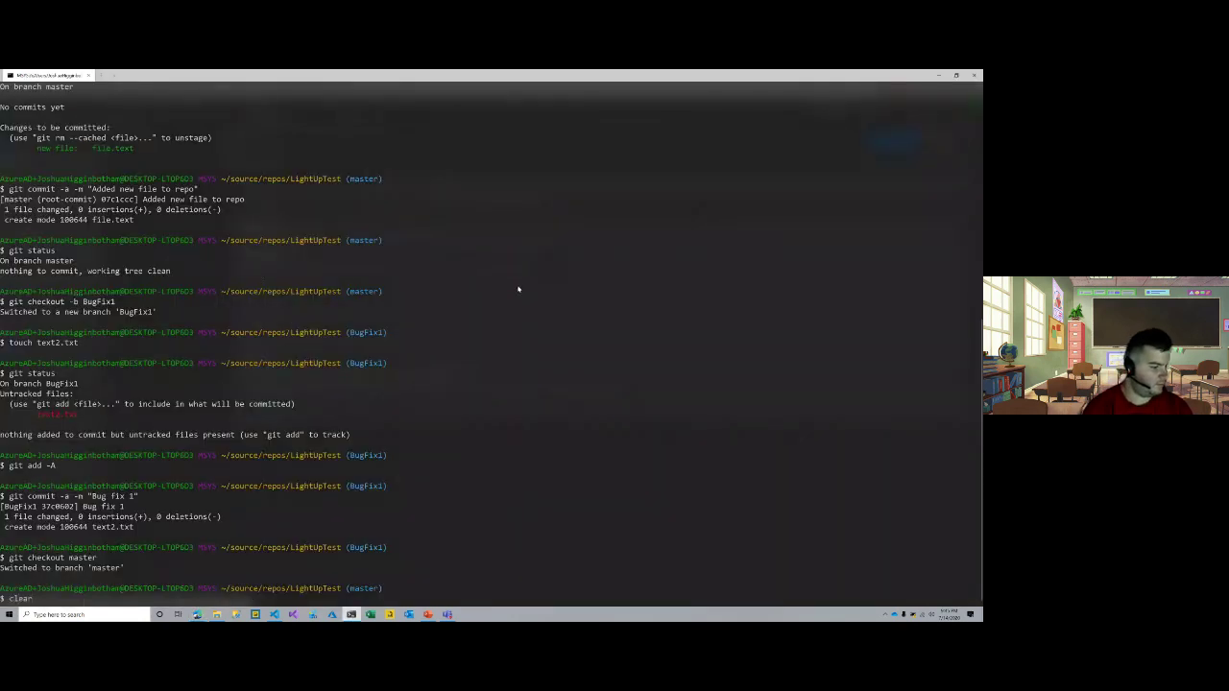
{"action": "key", "text": "Return"}
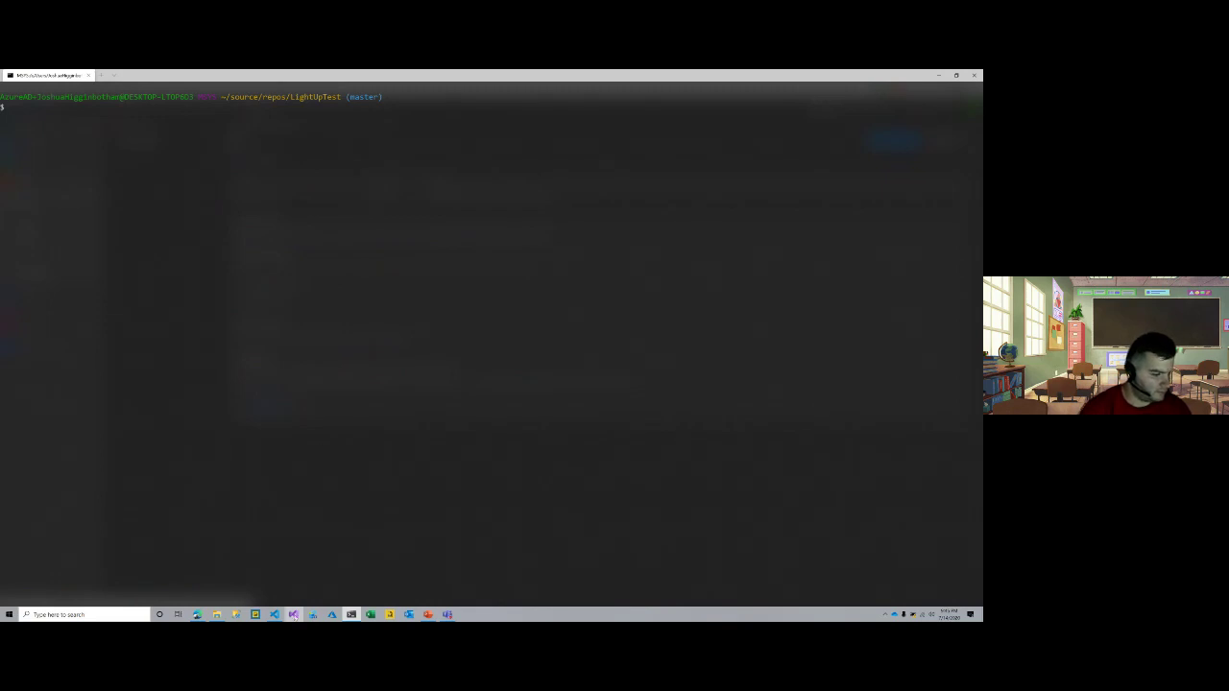
{"action": "left_click", "coordinate": [293, 615]}
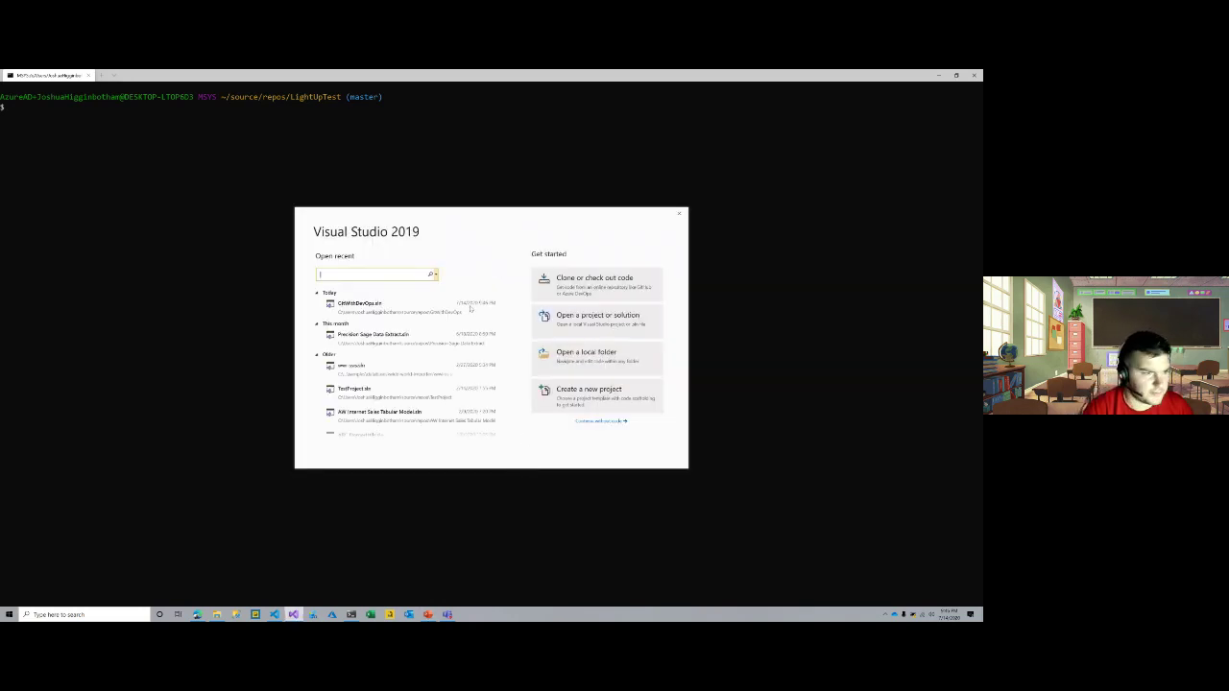
- Start Visual Studio without code and show Team Explorer's Connect page
{"action": "left_click", "coordinate": [588, 421]}
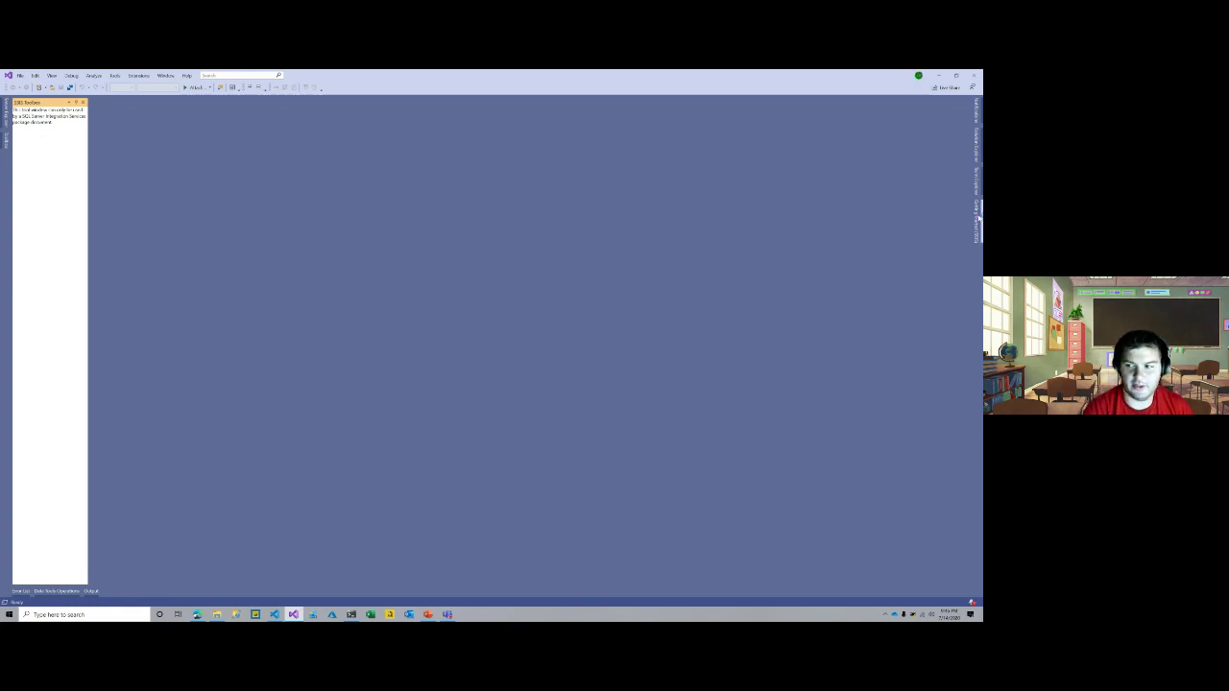
{"action": "left_click", "coordinate": [977, 184]}
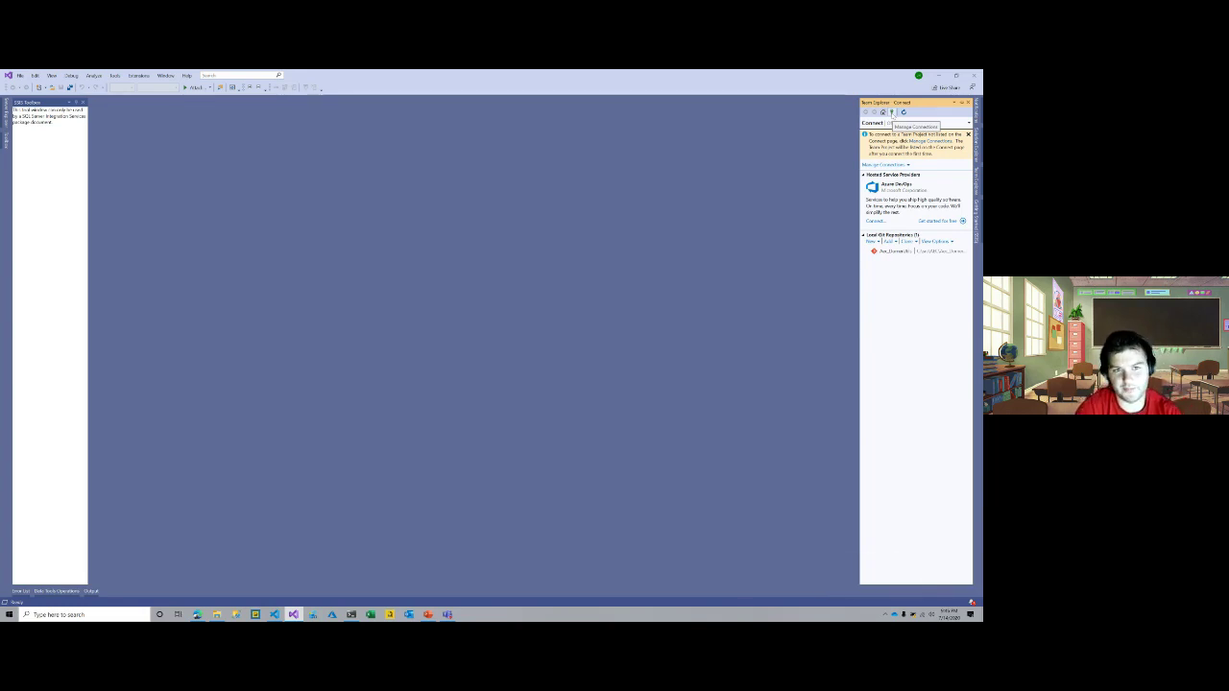
- Pick the LightUpConf repository in Connect to a Project, adjust the local path, and clone
{"action": "left_click", "coordinate": [919, 143]}
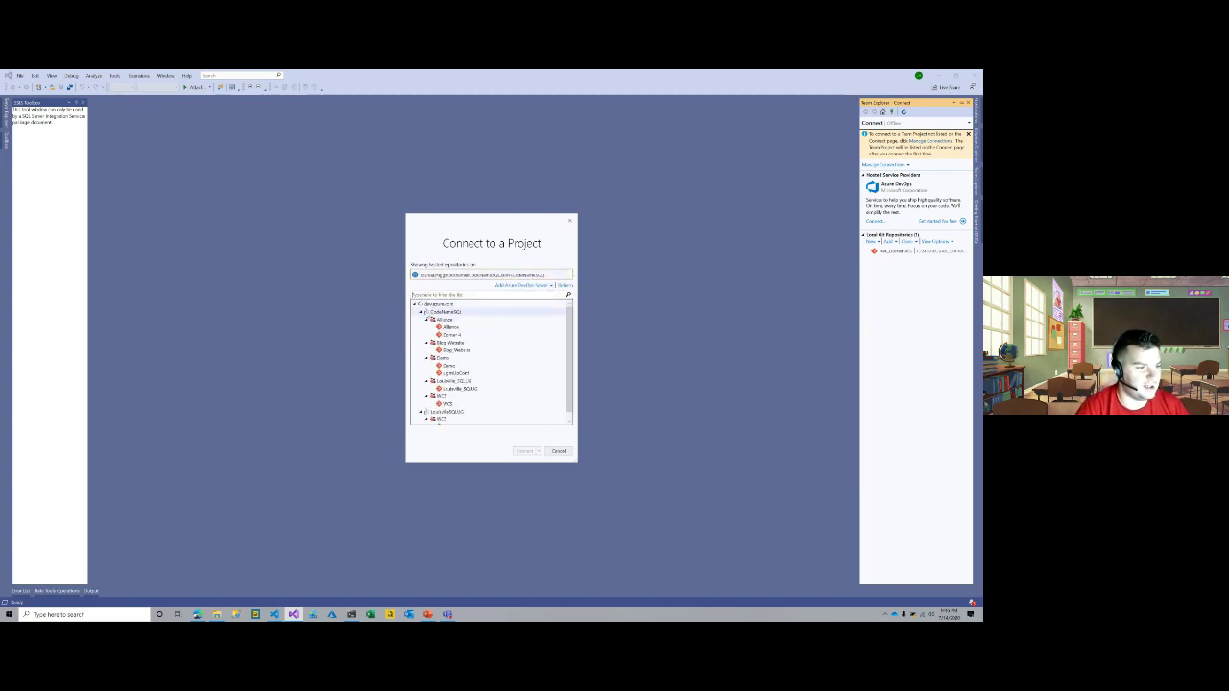
{"action": "left_click", "coordinate": [426, 318]}
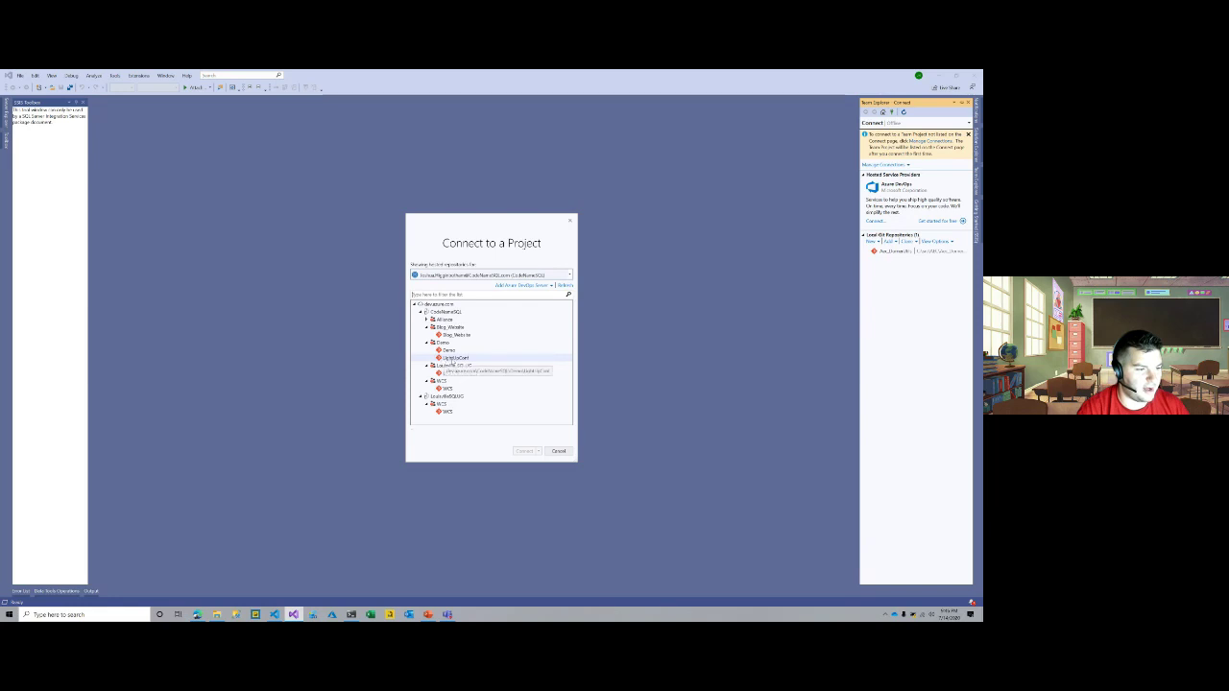
{"action": "left_click", "coordinate": [452, 359]}
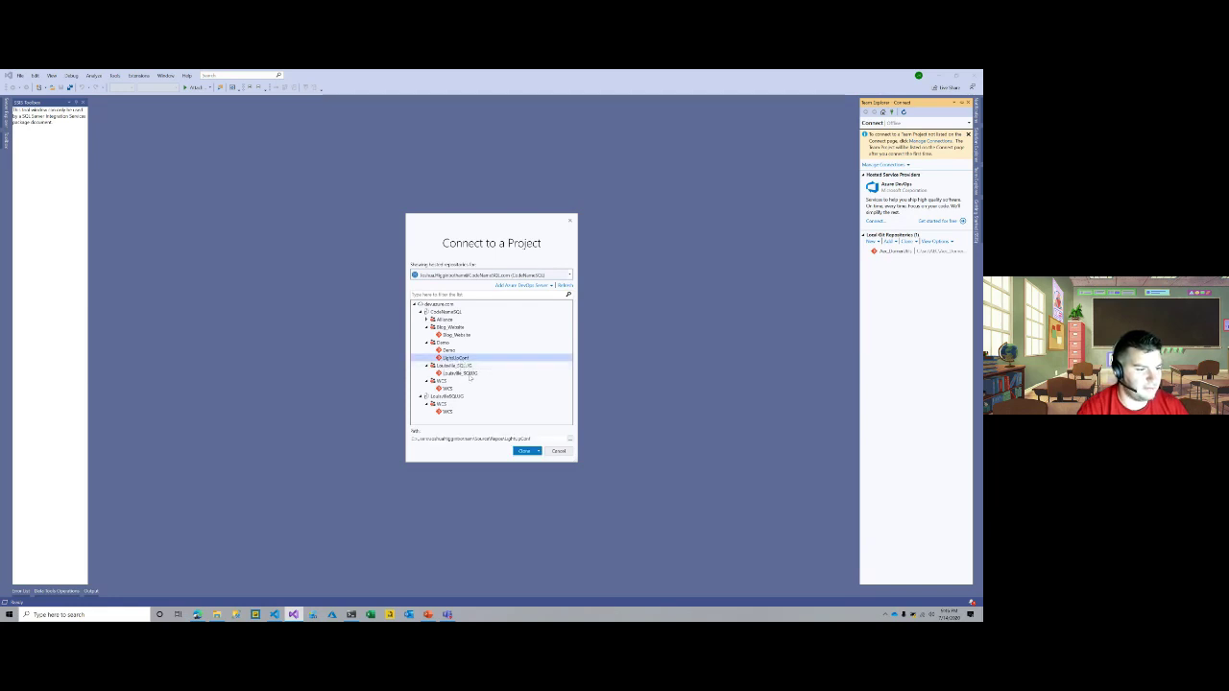
{"action": "left_click", "coordinate": [544, 438]}
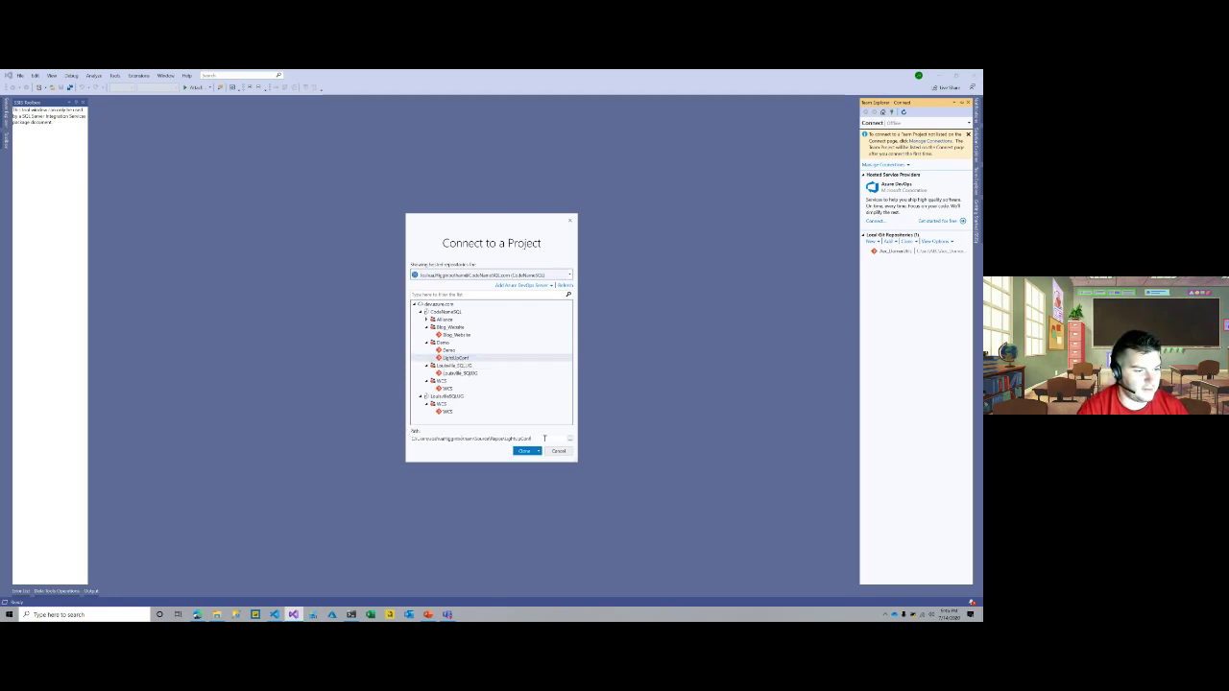
{"action": "left_click_drag", "start_coordinate": [478, 439], "coordinate": [501, 439]}
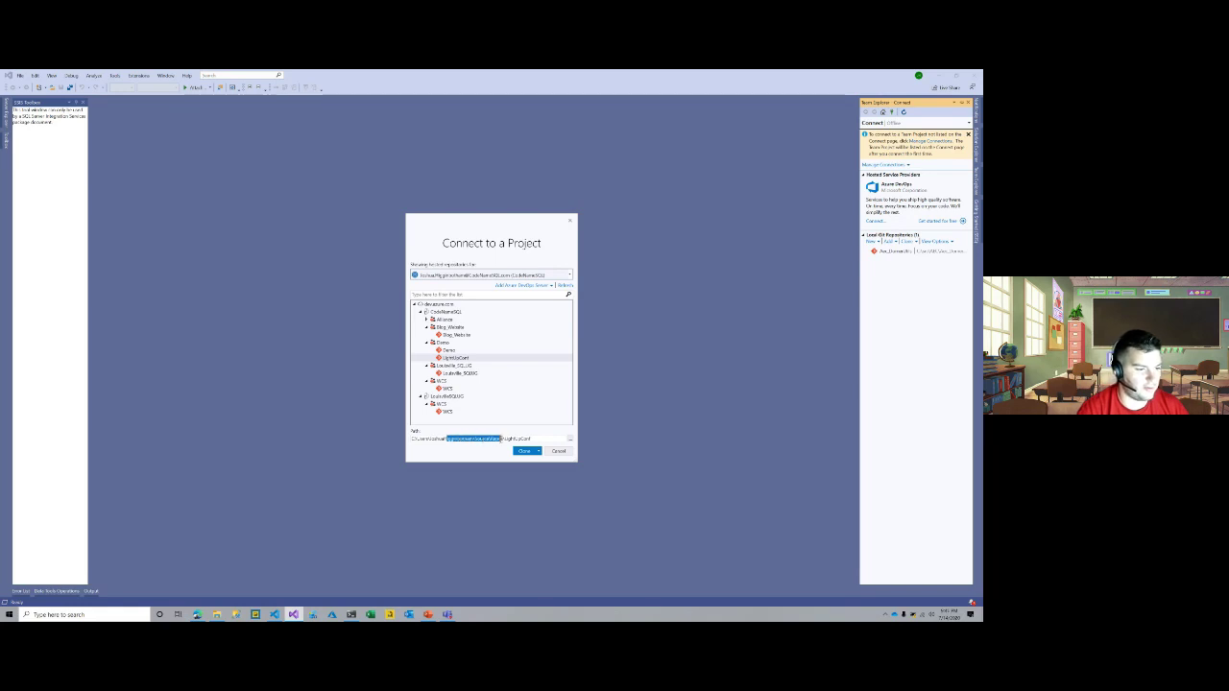
{"action": "left_click", "coordinate": [524, 451]}
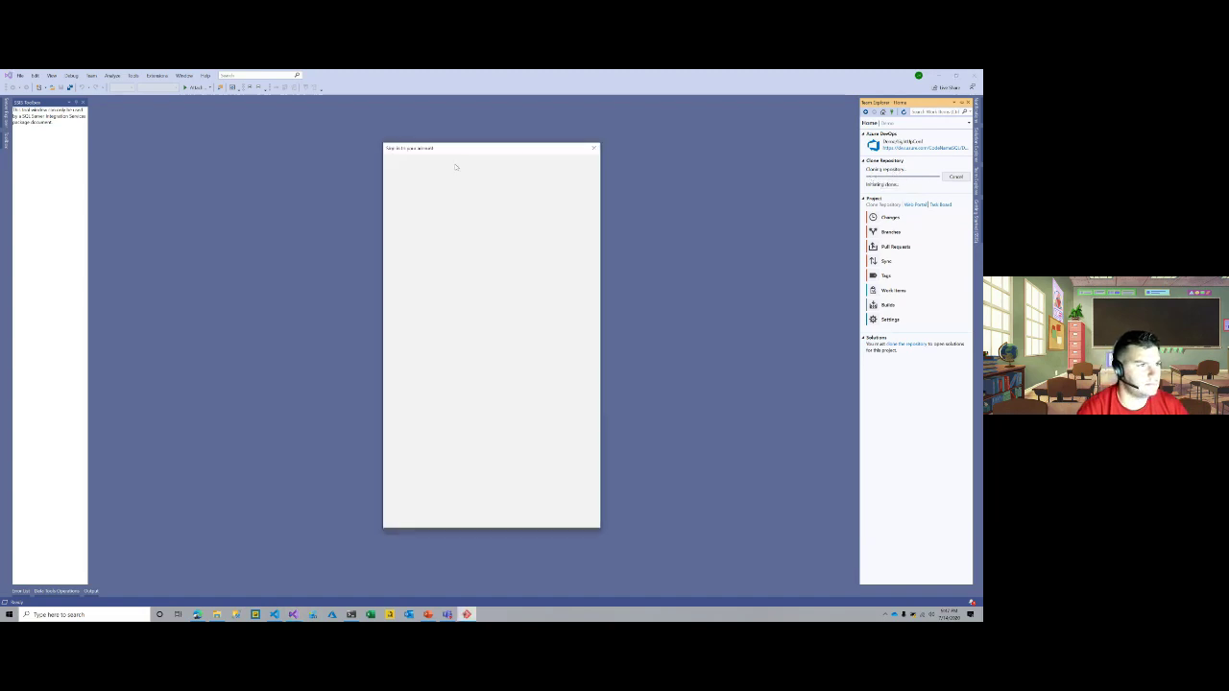
- Sign in to finish the clone, then expand remotes/origin on the Branches page
{"action": "left_click", "coordinate": [481, 246]}
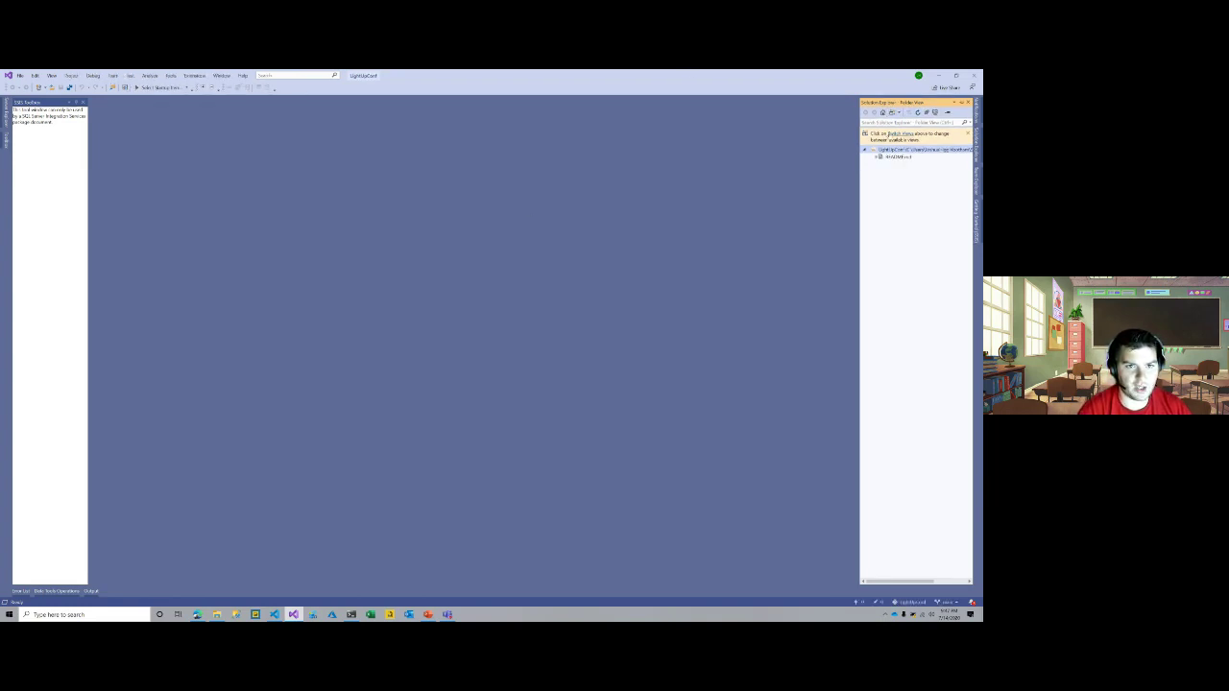
{"action": "left_click", "coordinate": [976, 180]}
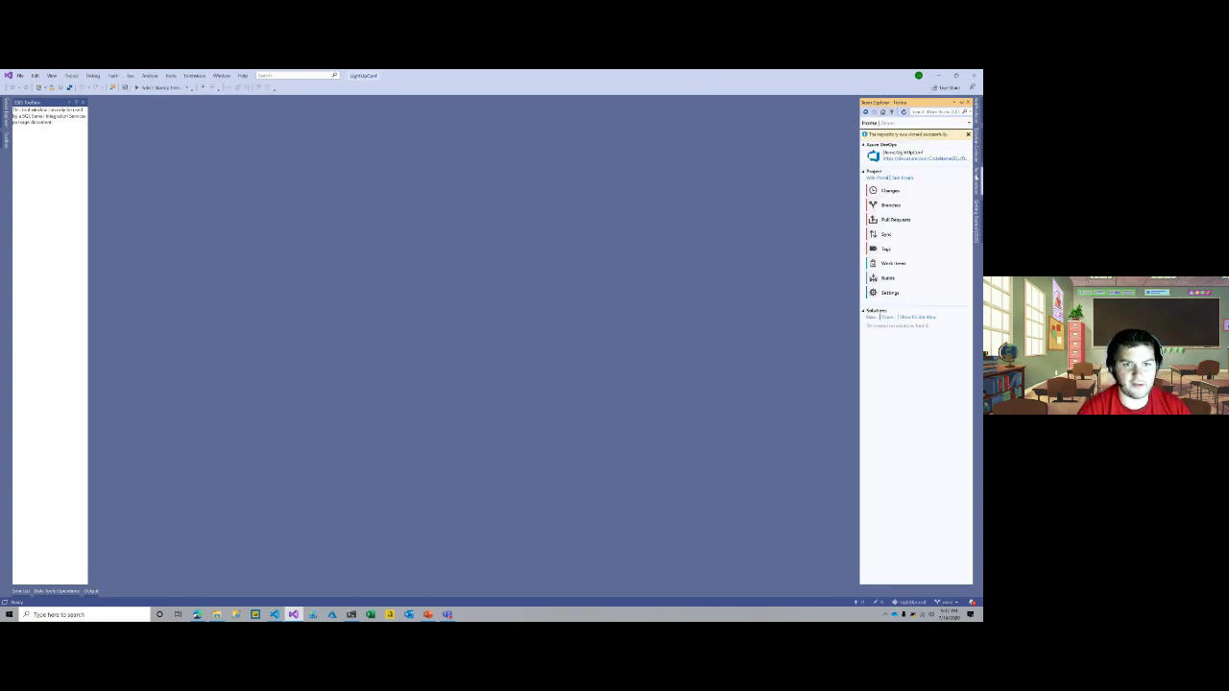
{"action": "left_click", "coordinate": [900, 206]}
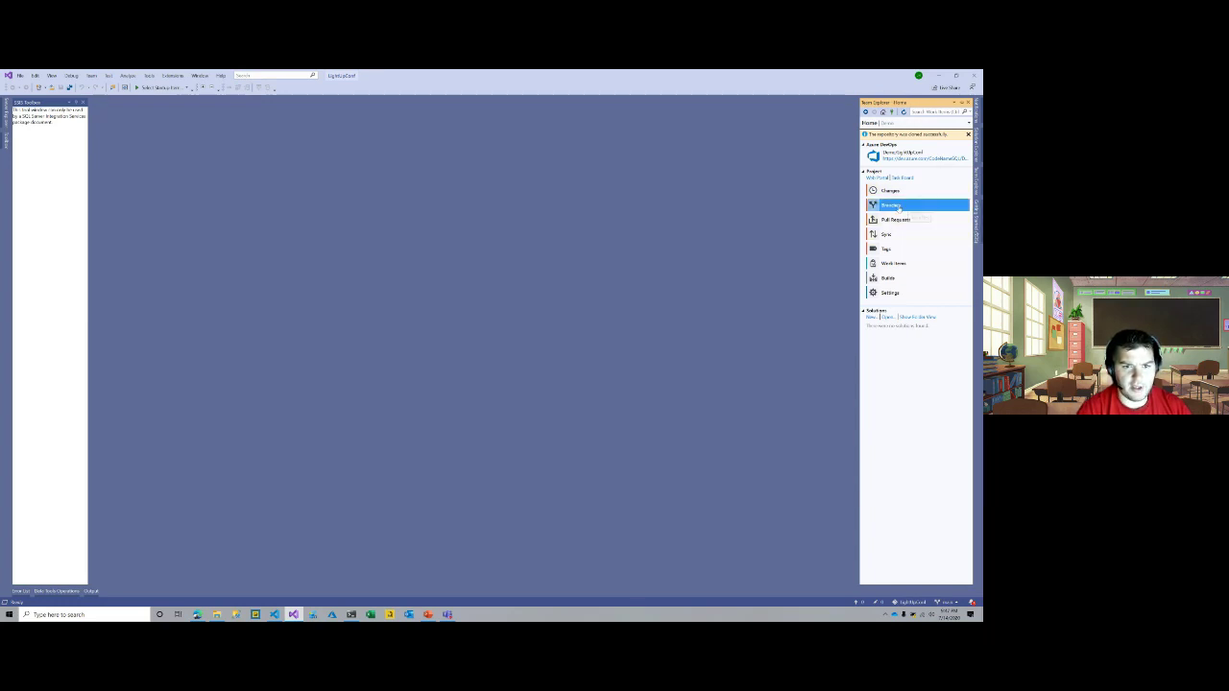
{"action": "double_click", "coordinate": [898, 181]}
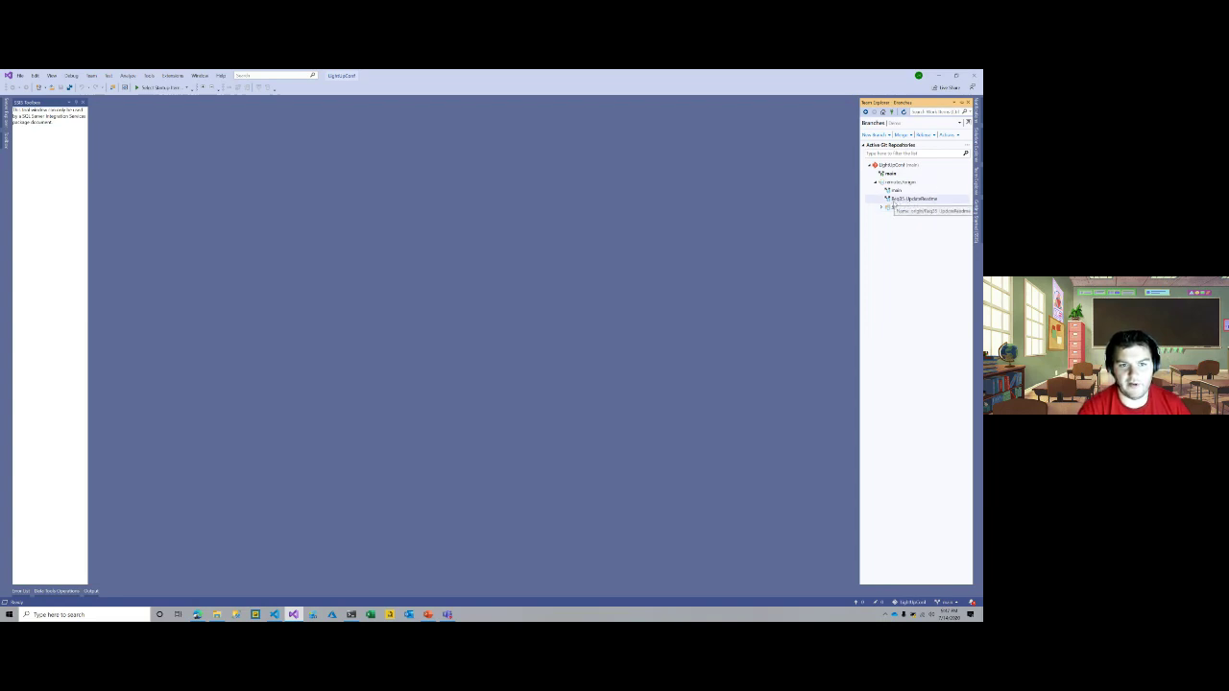
- Create and check out local branch Req35-UpdateReadme from remote Bug35-UpdateReadme
{"action": "left_click", "coordinate": [882, 208]}
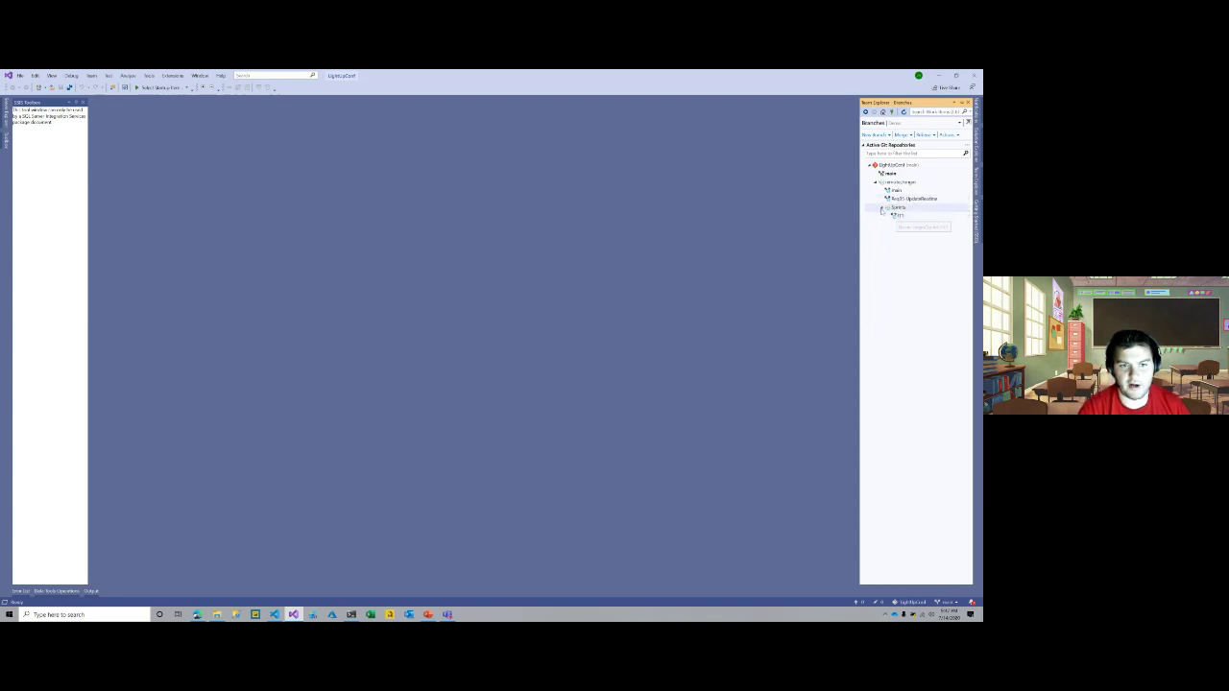
{"action": "left_click", "coordinate": [882, 207]}
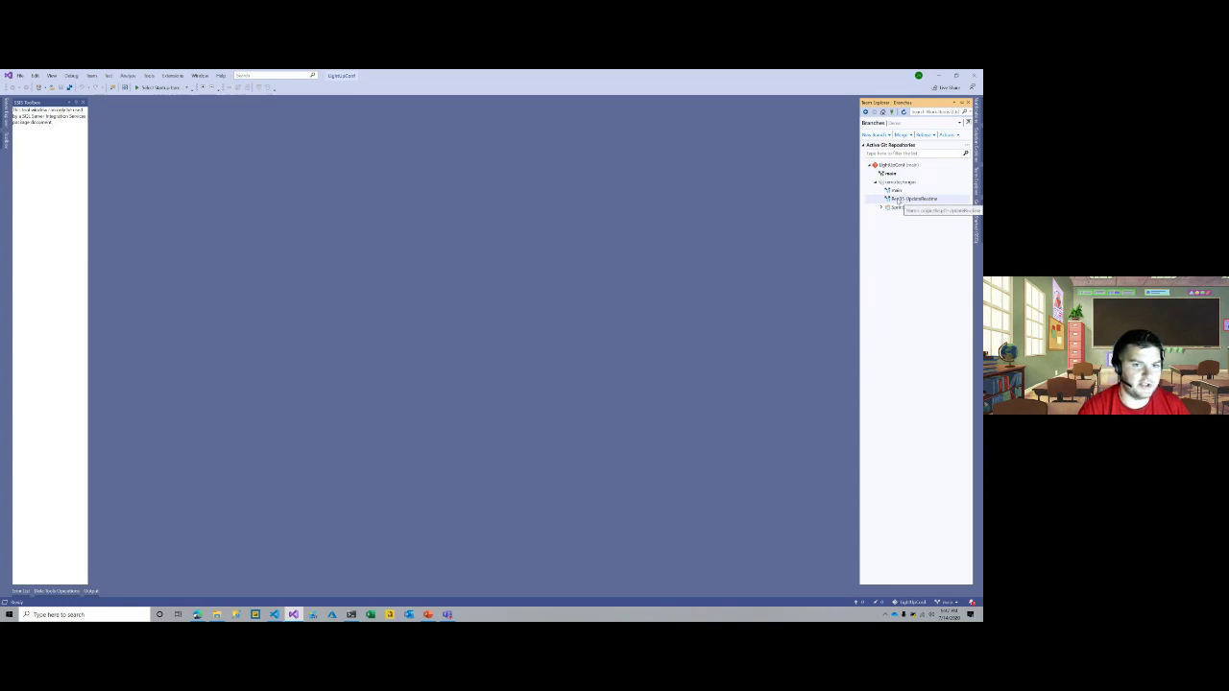
{"action": "right_click", "coordinate": [882, 201]}
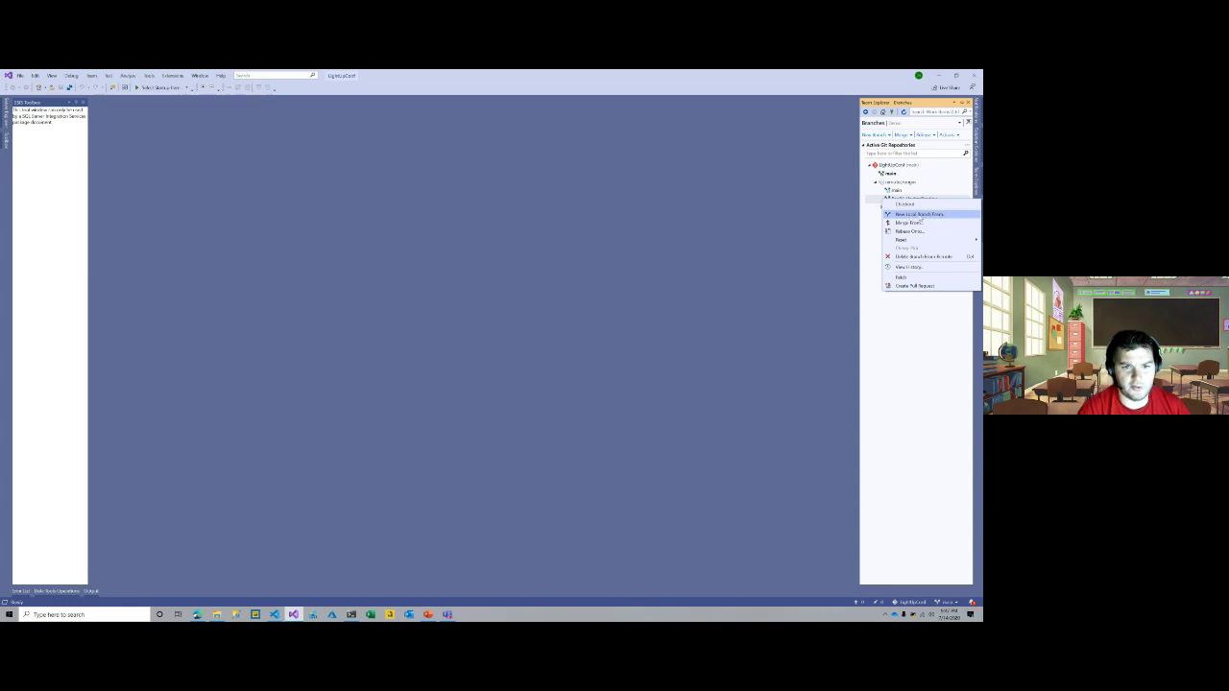
{"action": "left_click", "coordinate": [919, 215]}
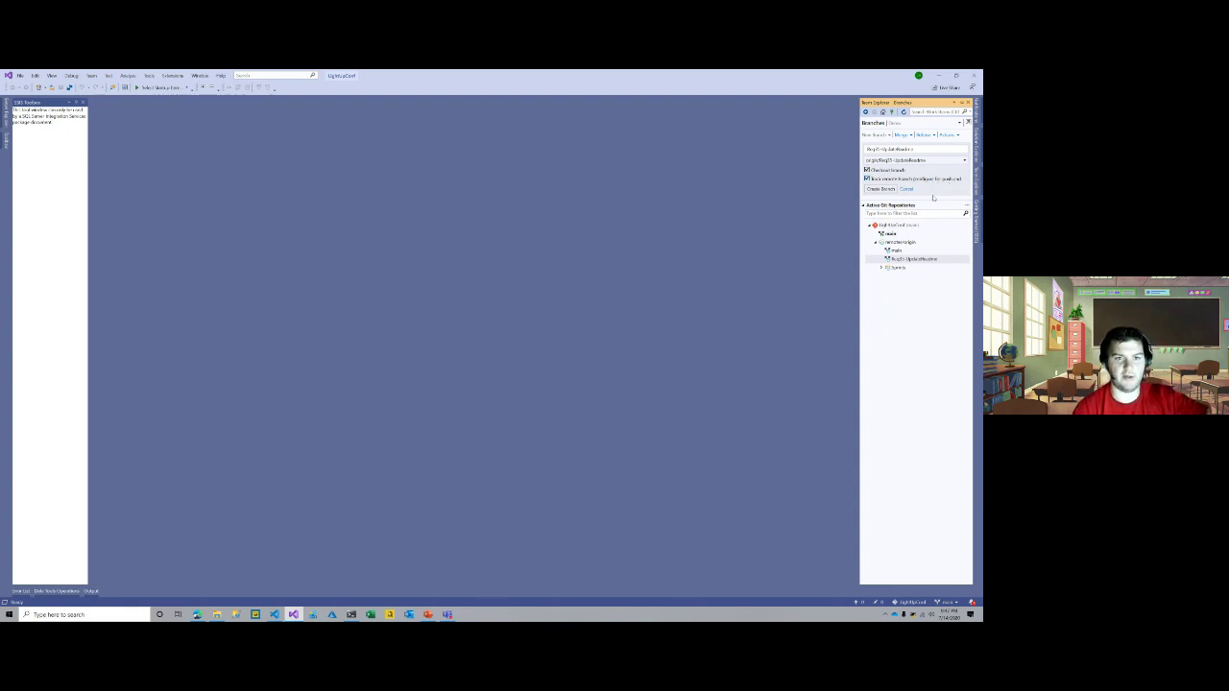
{"action": "left_click", "coordinate": [891, 189]}
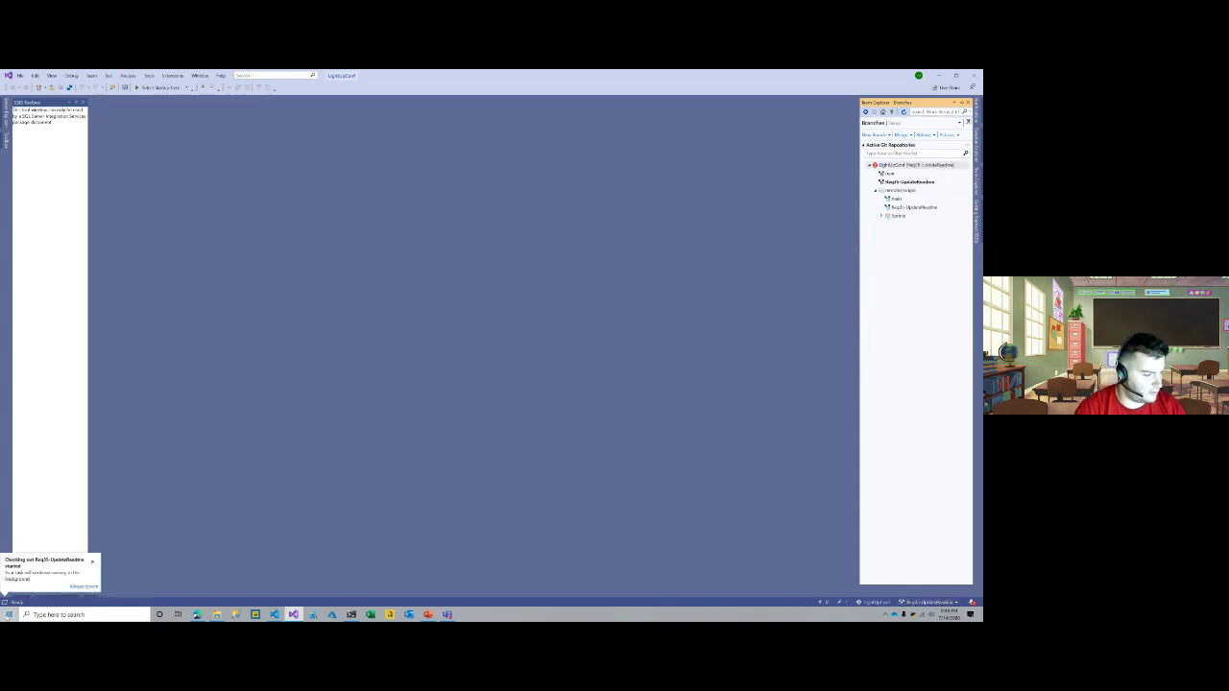
- Run a Start search for 'zoom', then open README.md from Solution Explorer's file list
{"action": "left_click", "coordinate": [11, 614]}
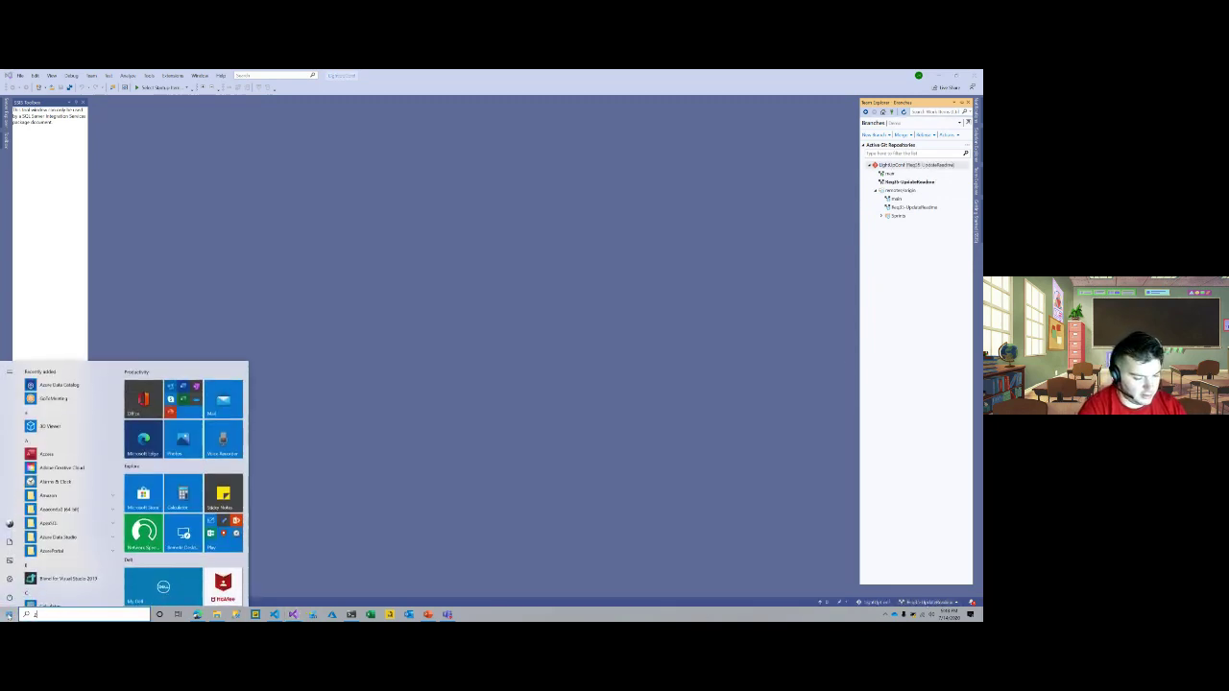
{"action": "type", "text": "zoomit"}
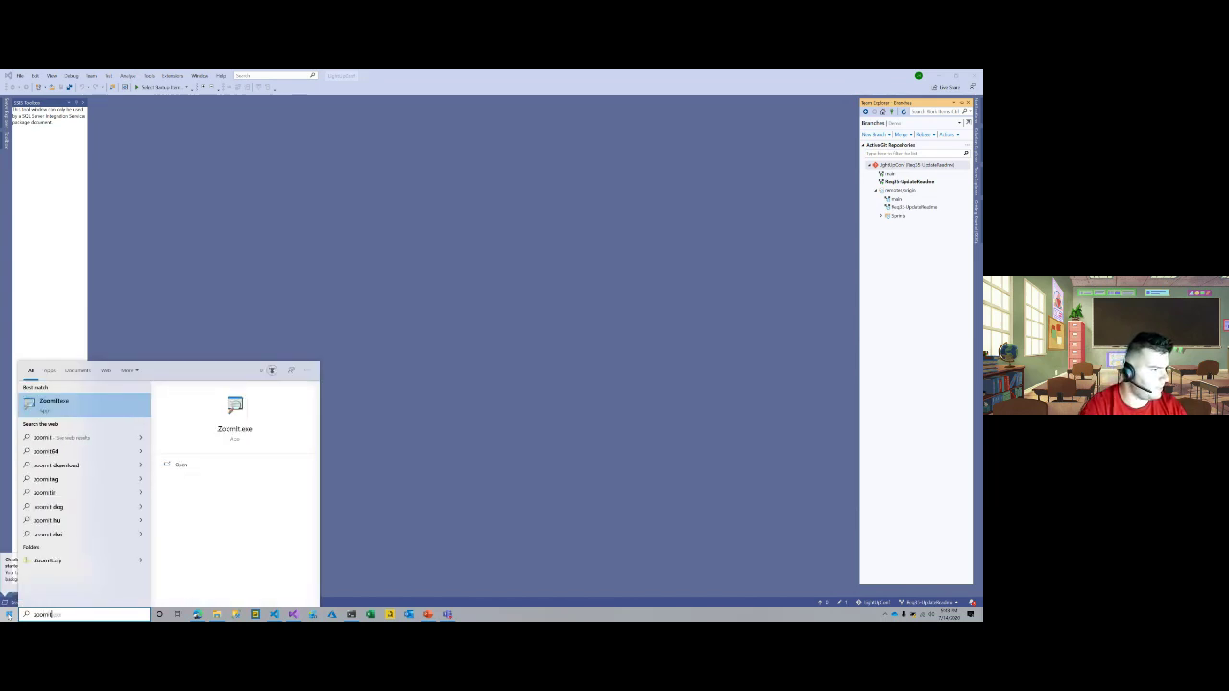
{"action": "key", "text": "Return"}
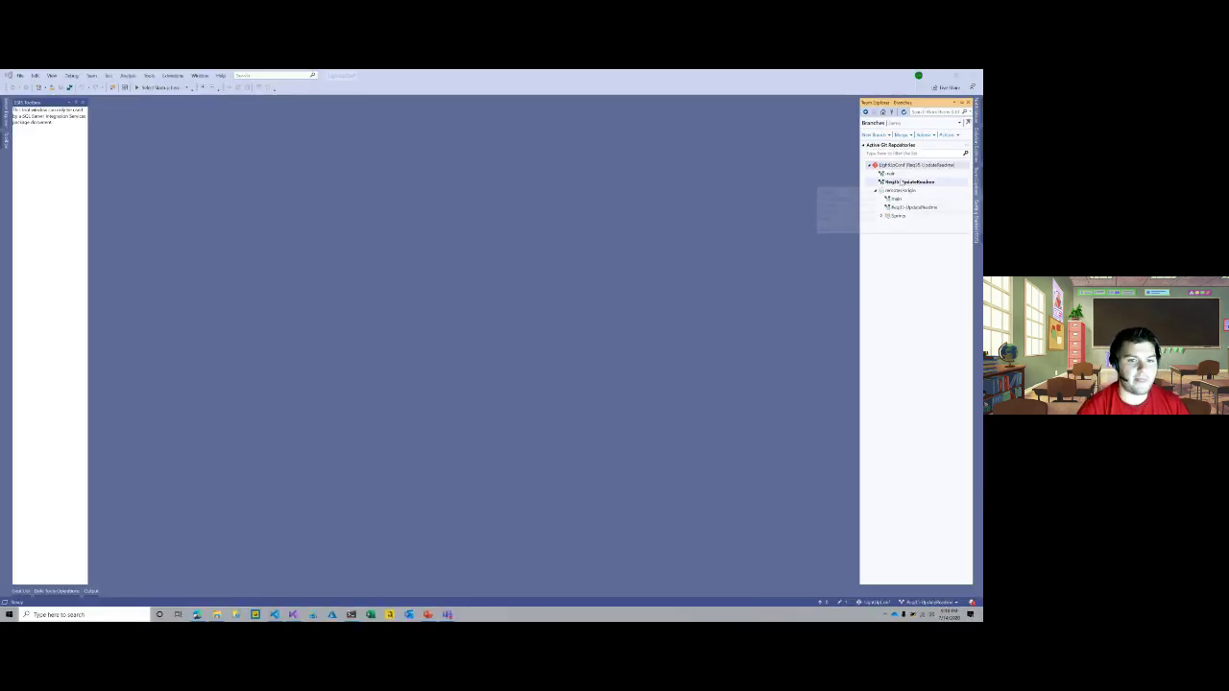
{"action": "left_click", "coordinate": [978, 144]}
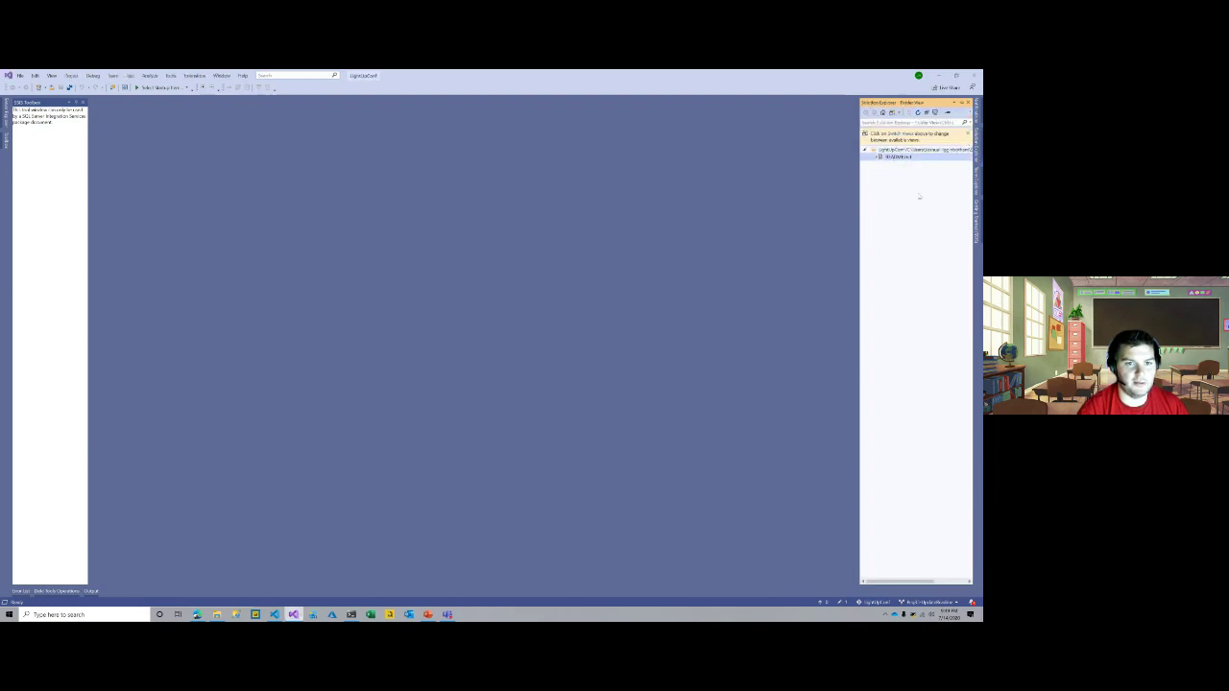
{"action": "double_click", "coordinate": [898, 156]}
- Append a 'Modification test' line at the end of README.md and save it
{"action": "left_click", "coordinate": [296, 240]}
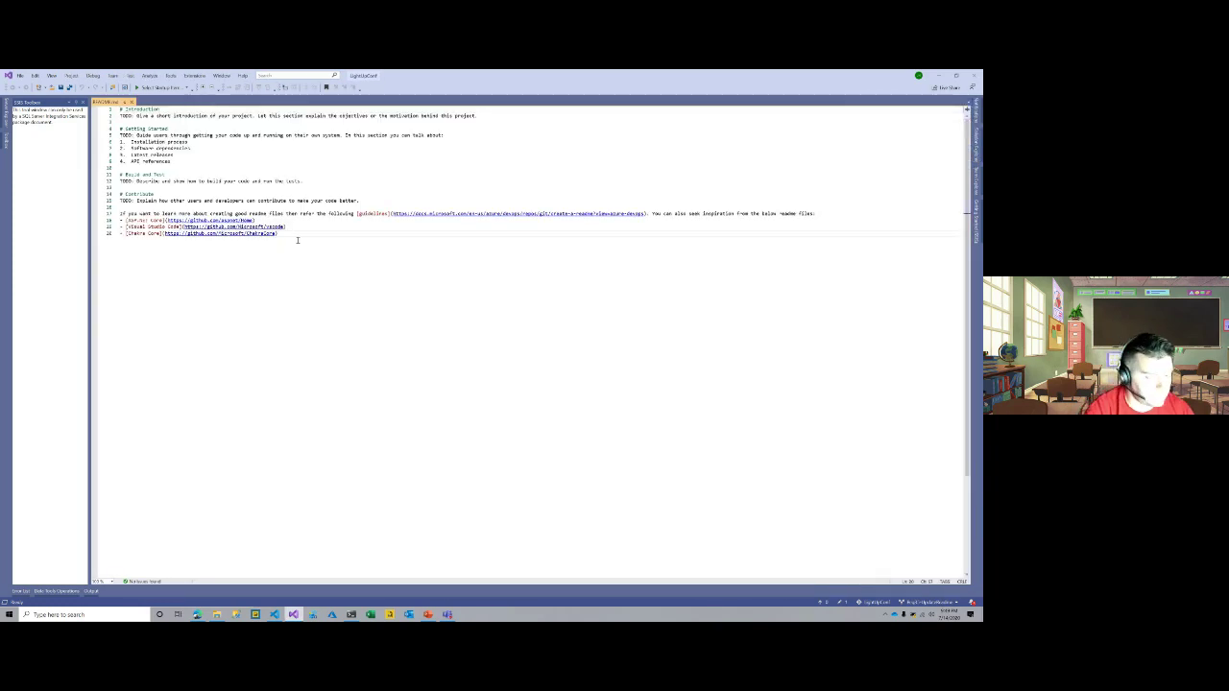
{"action": "key", "text": "Return"}
{"action": "key", "text": "Return"}
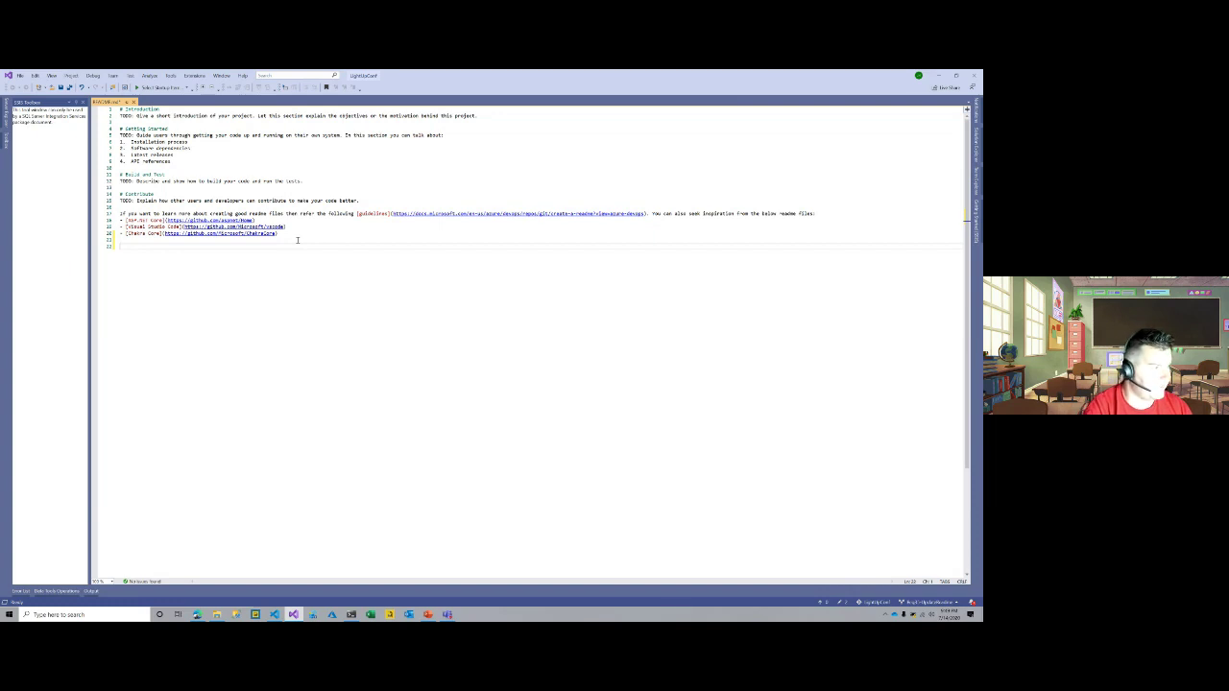
{"action": "type", "text": "Testingation test"}
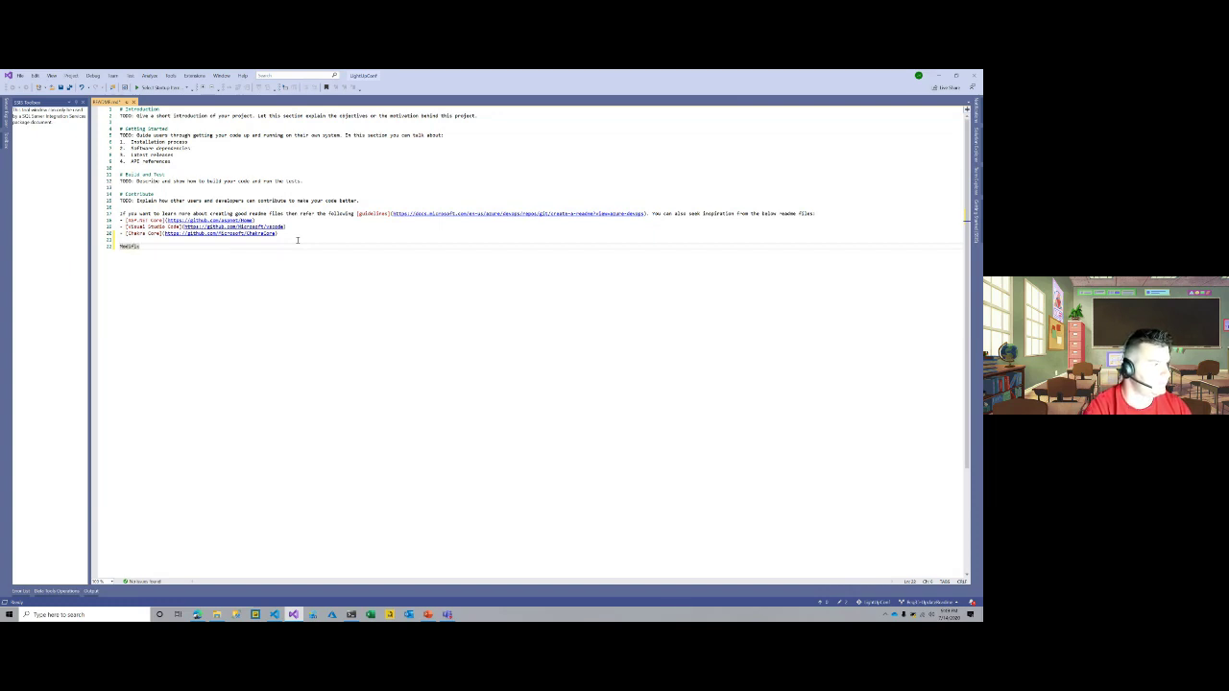
{"action": "key", "text": "ctrl+shift+Left"}
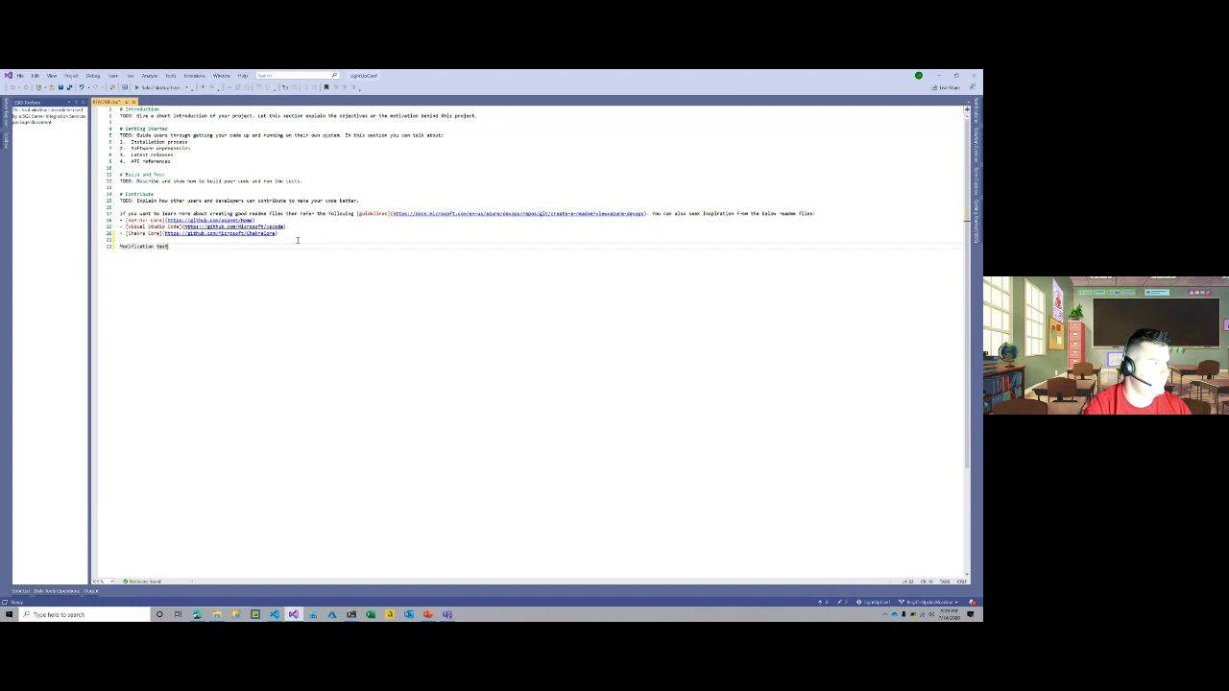
{"action": "key", "text": "ctrl+s"}
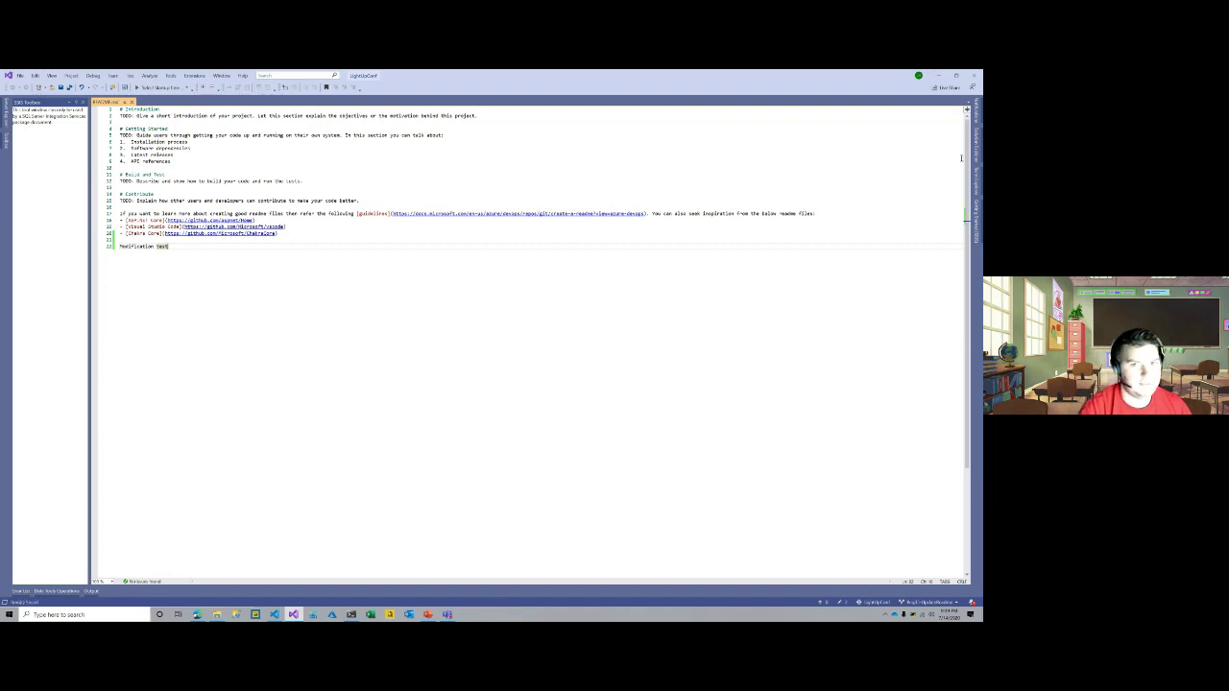
{"action": "left_click", "coordinate": [976, 139]}
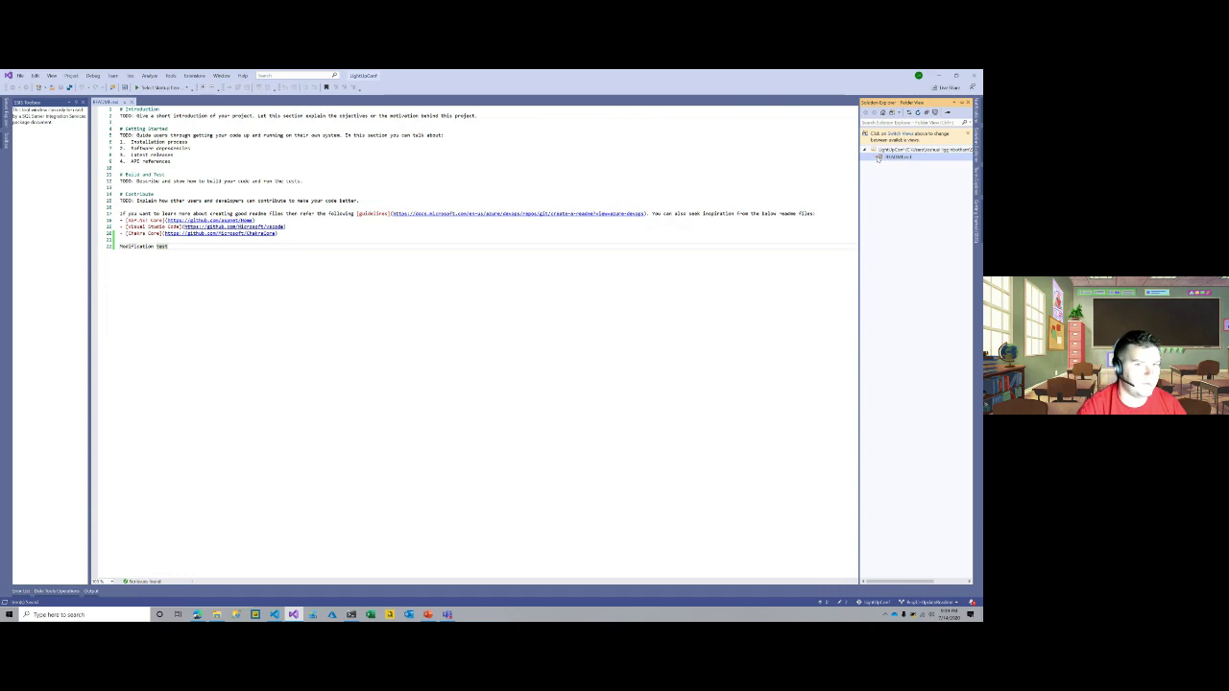
- Show Team Explorer's Changes page listing the modified README.md for the new branch
{"action": "left_click", "coordinate": [977, 181]}
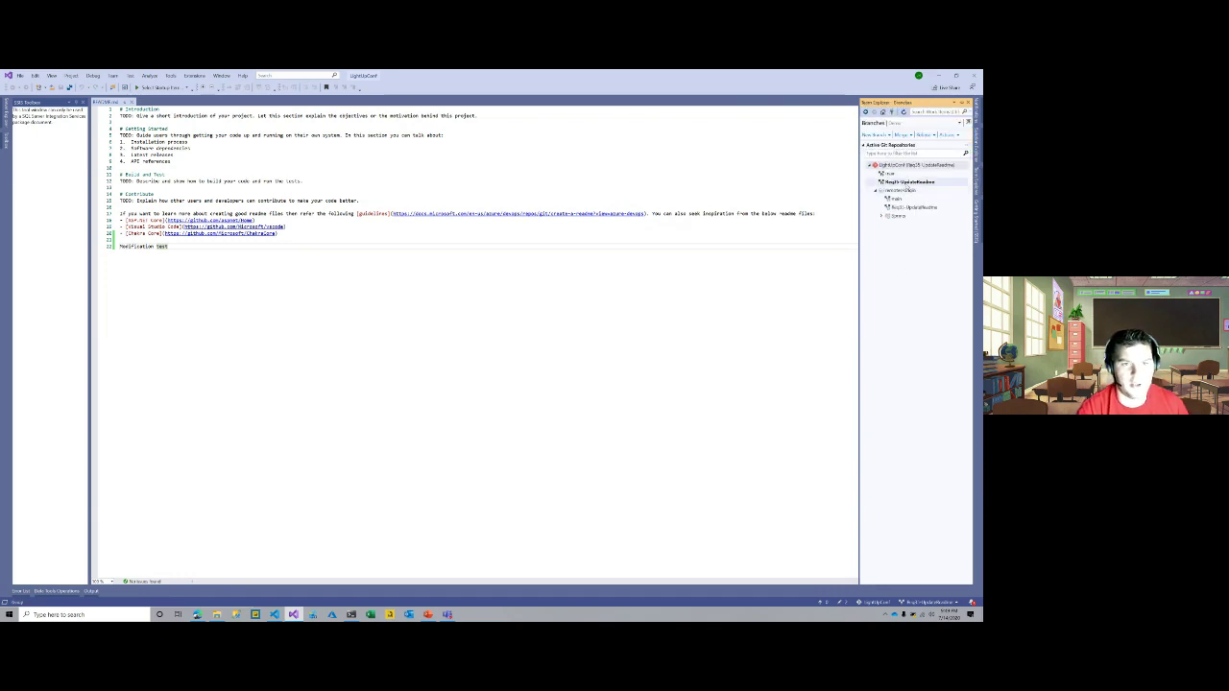
{"action": "right_click", "coordinate": [887, 183]}
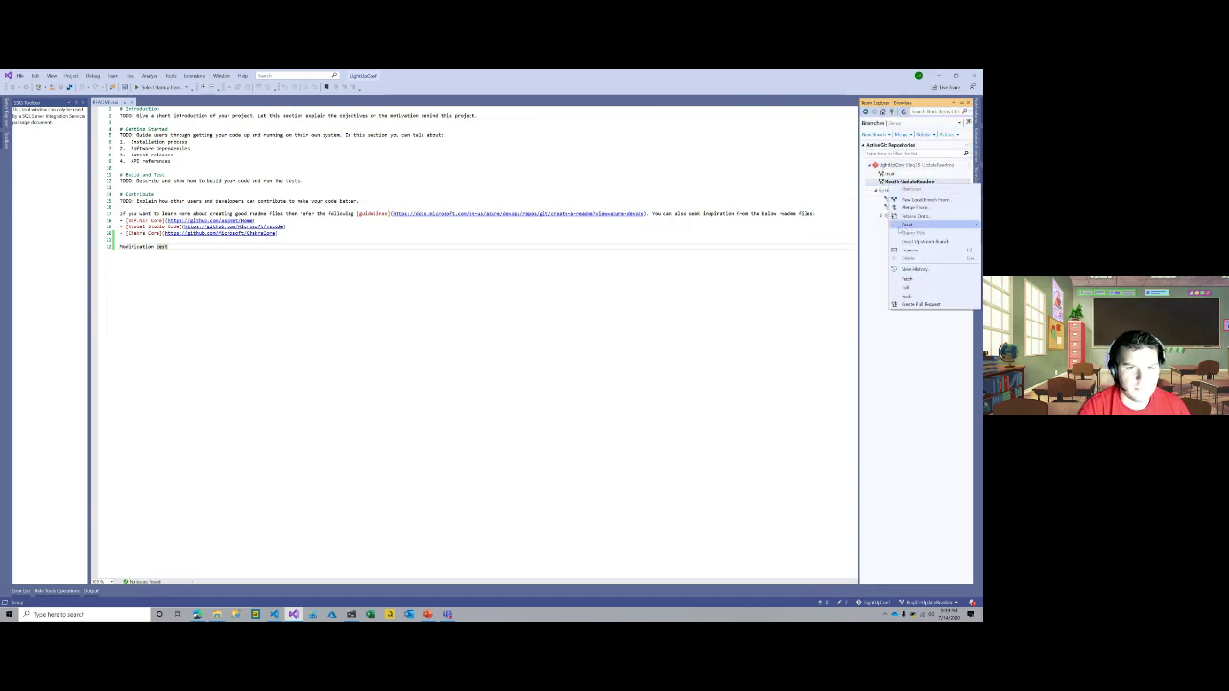
{"action": "left_click", "coordinate": [941, 330]}
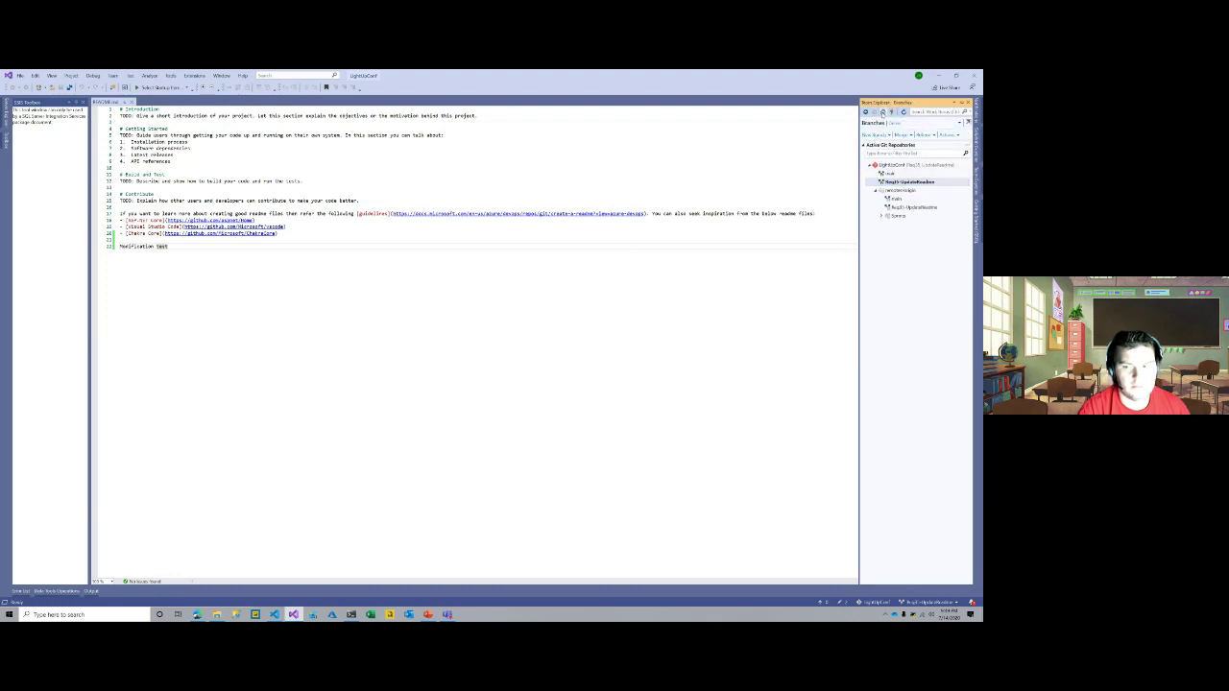
{"action": "left_click", "coordinate": [883, 112]}
{"action": "left_click", "coordinate": [891, 181]}
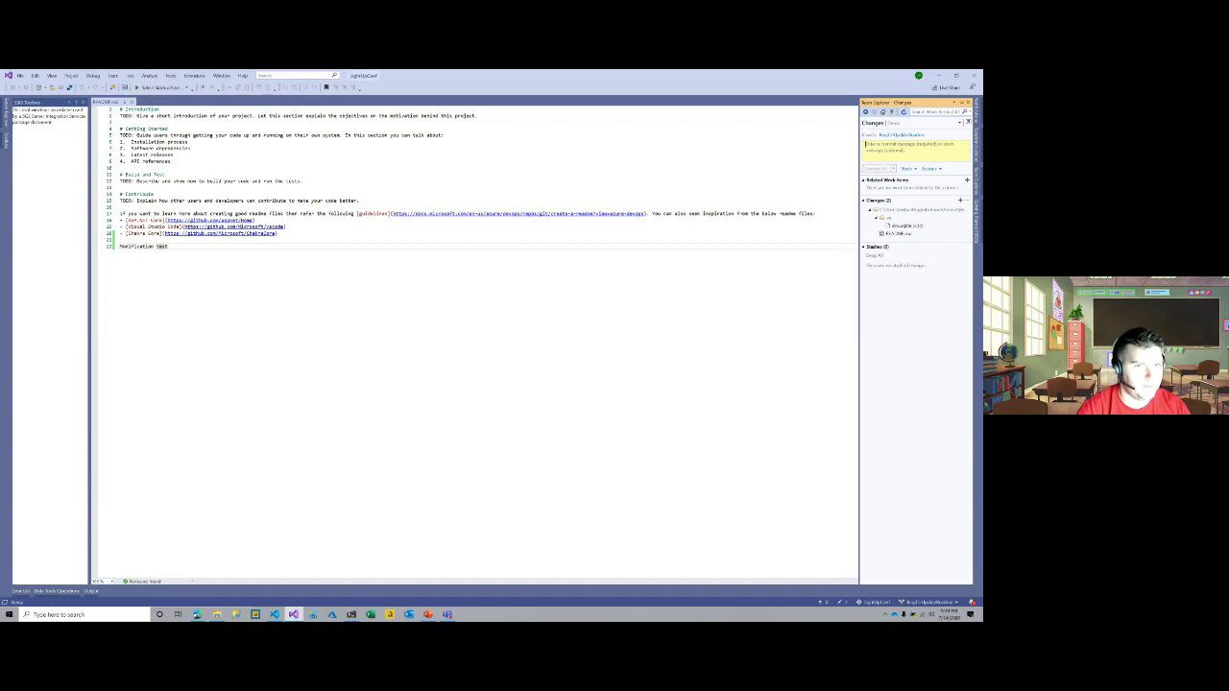
- Commit README.md locally as '#36 Updated readme file', linked to work item 36 Update readme
{"action": "left_click", "coordinate": [912, 146]}
{"action": "type", "text": "#"}
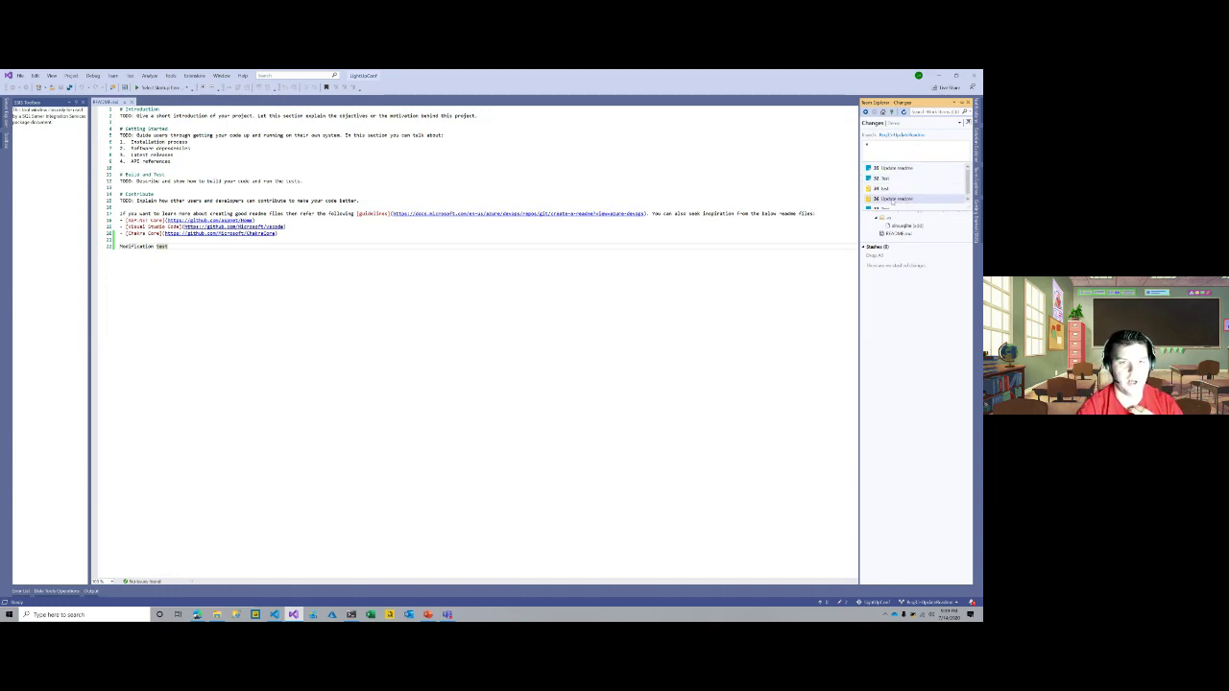
{"action": "left_click", "coordinate": [892, 199]}
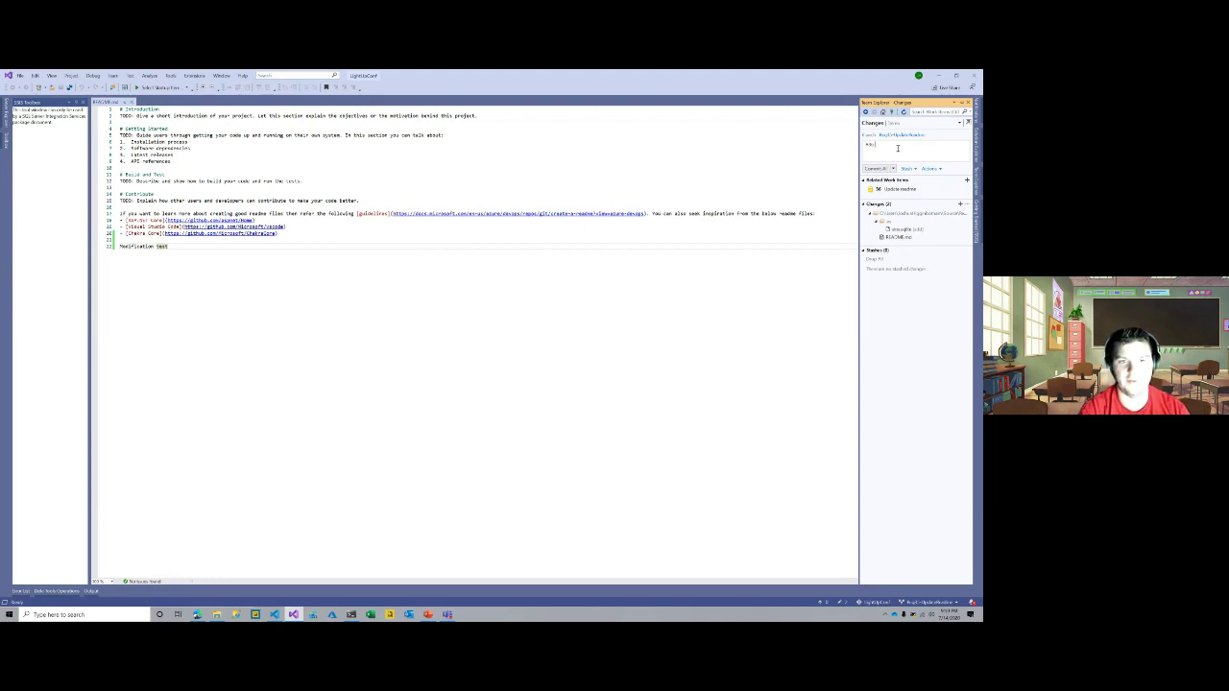
{"action": "type", "text": "Update"}
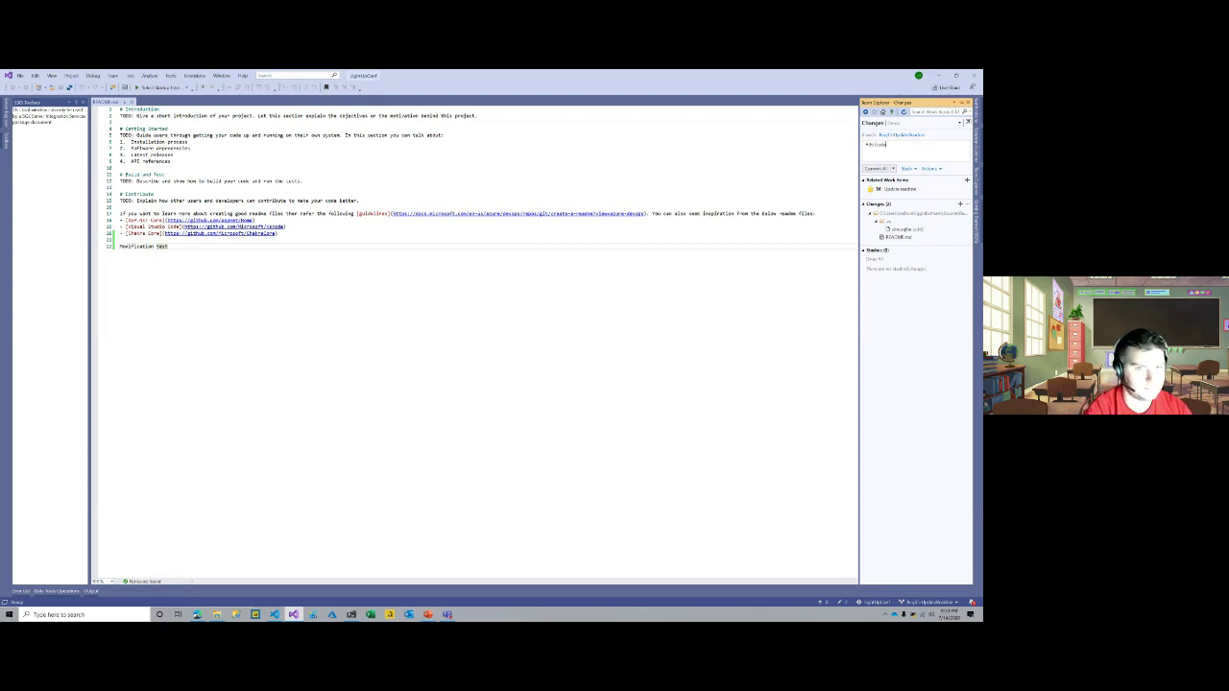
{"action": "type", "text": "d readme"}
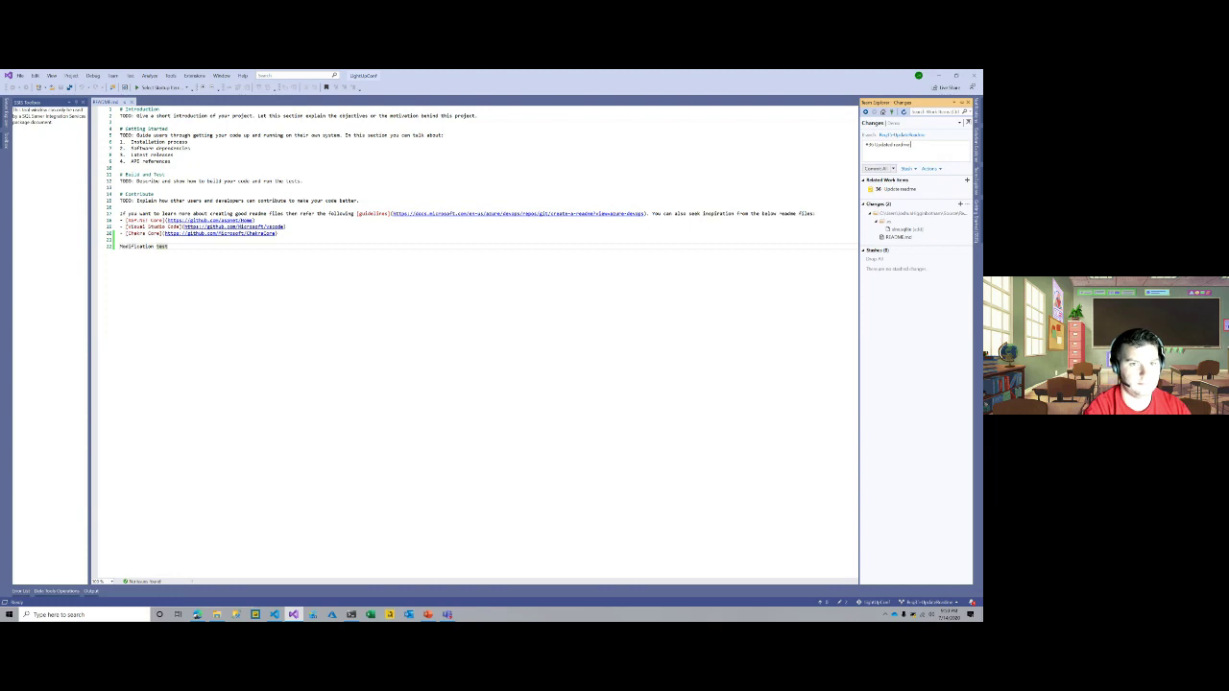
{"action": "type", "text": " fix"}
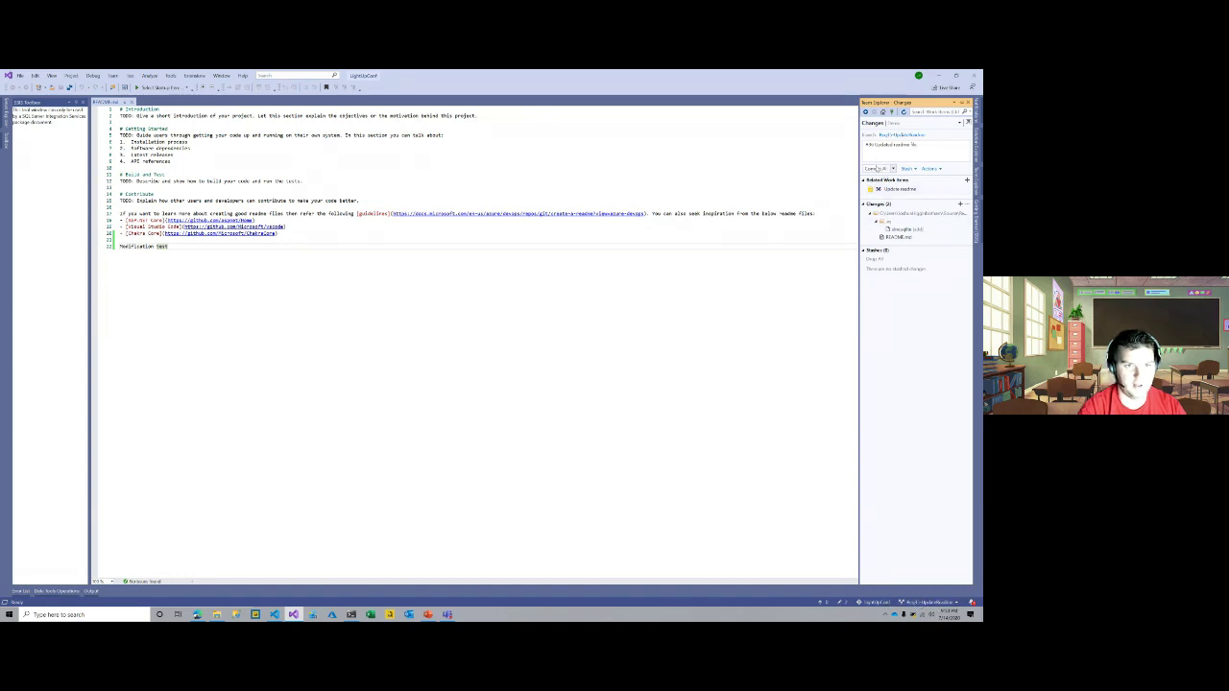
{"action": "left_click", "coordinate": [876, 168]}
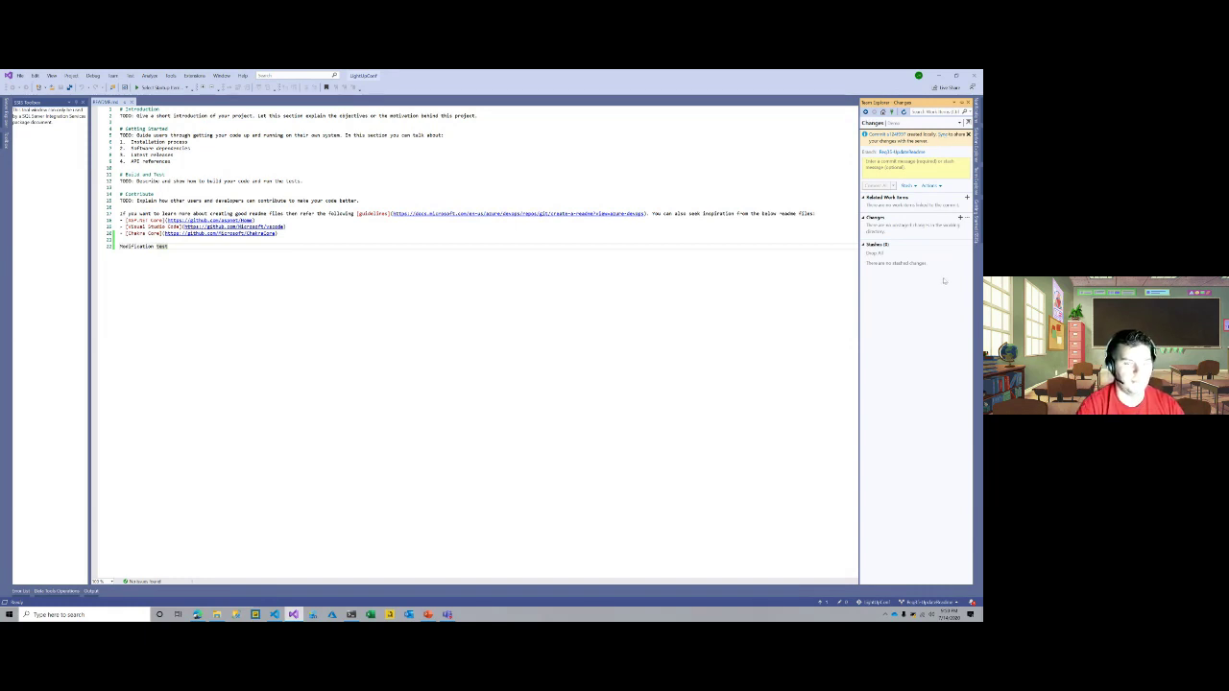
- On the Sync page, open the details of the outgoing readme commit
{"action": "left_click", "coordinate": [942, 134]}
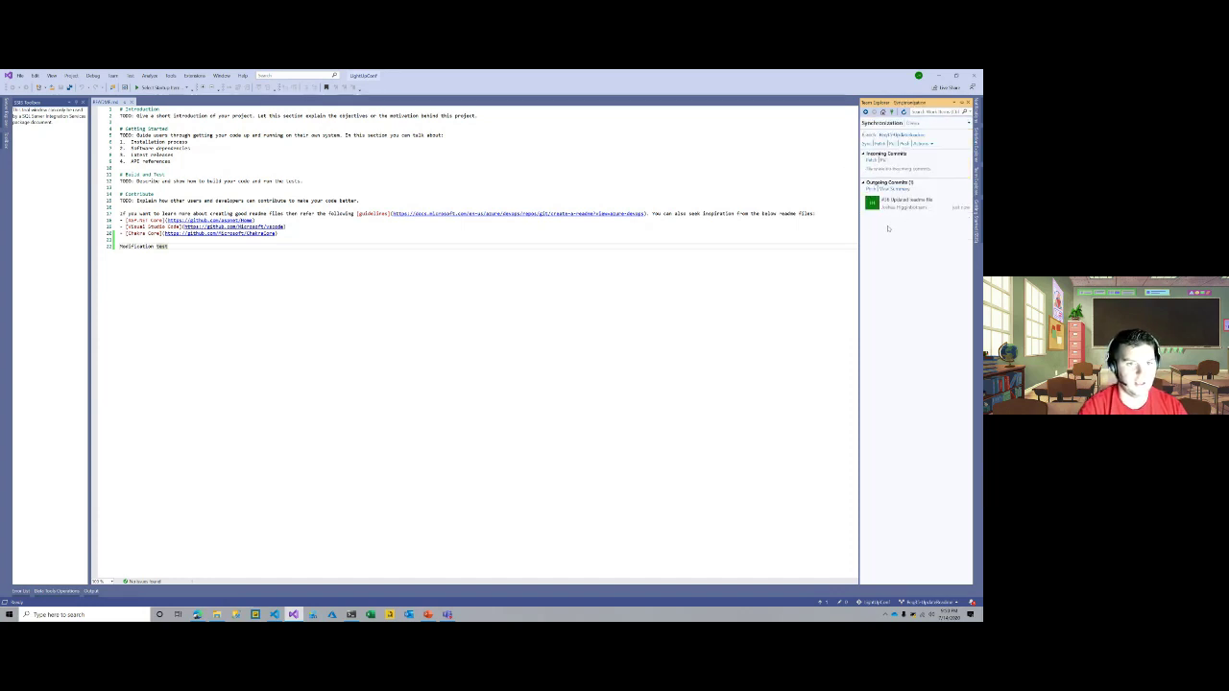
{"action": "mouse_move", "coordinate": [874, 203]}
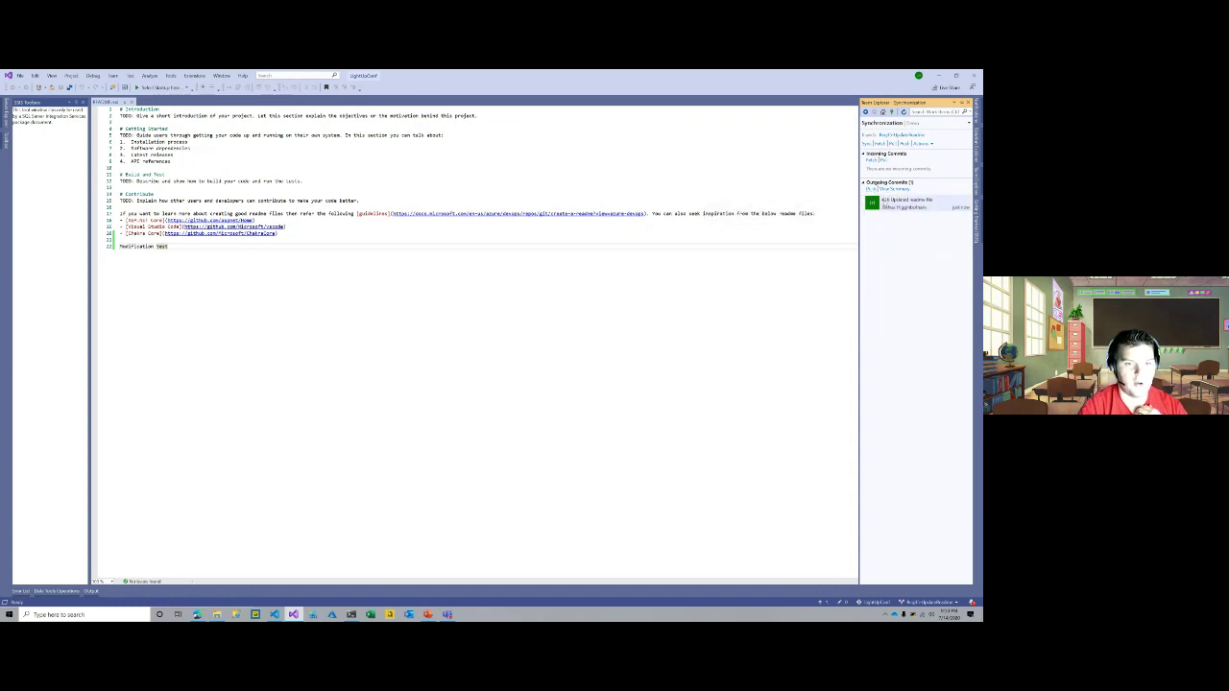
{"action": "left_click", "coordinate": [907, 204]}
{"action": "double_click", "coordinate": [908, 204]}
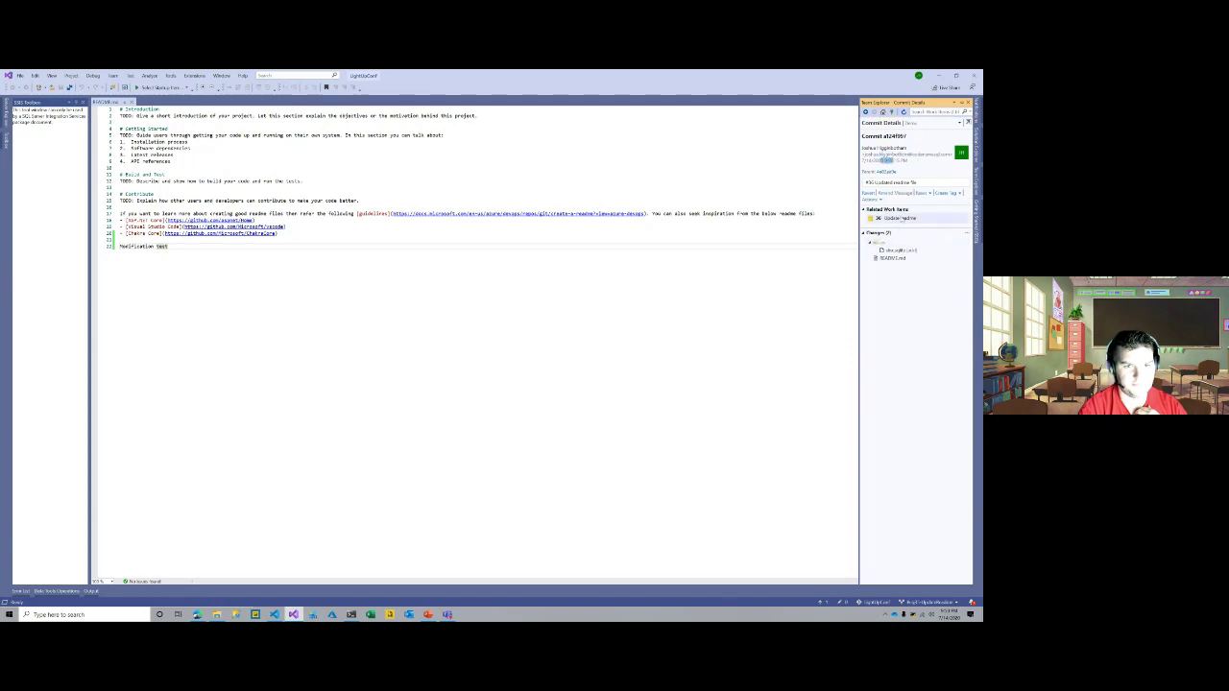
- Push the readme commit to origin and return to Azure DevOps in Chrome
{"action": "mouse_move", "coordinate": [877, 221]}
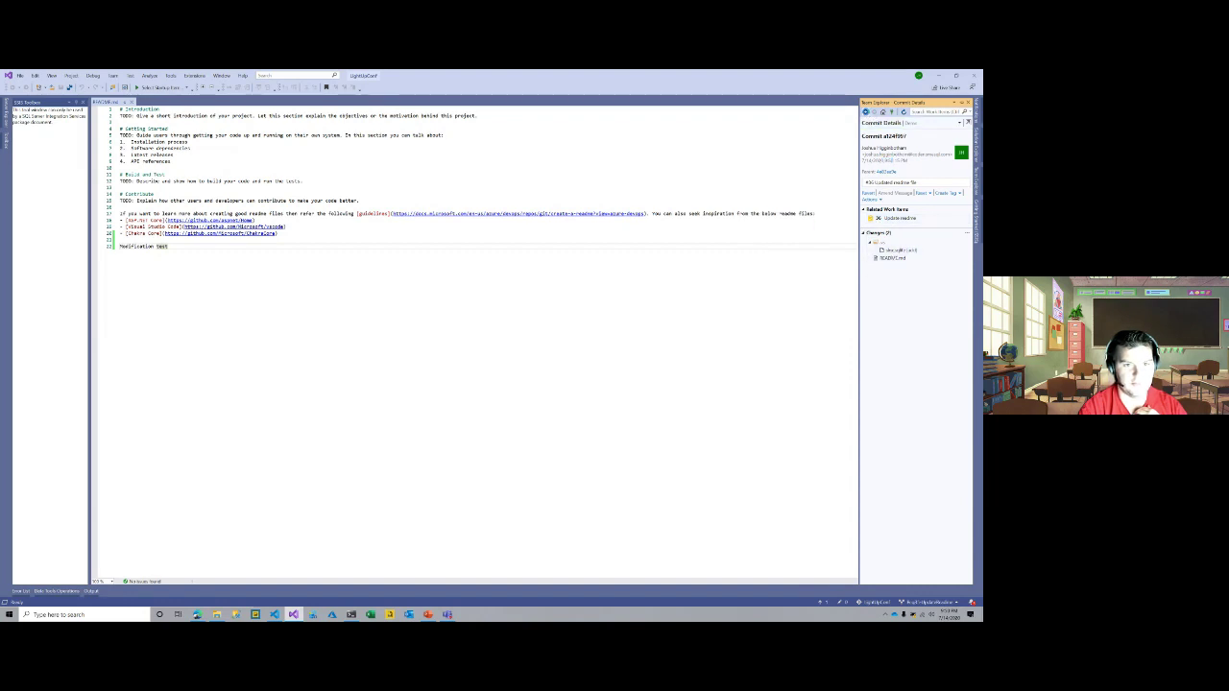
{"action": "left_click", "coordinate": [875, 189]}
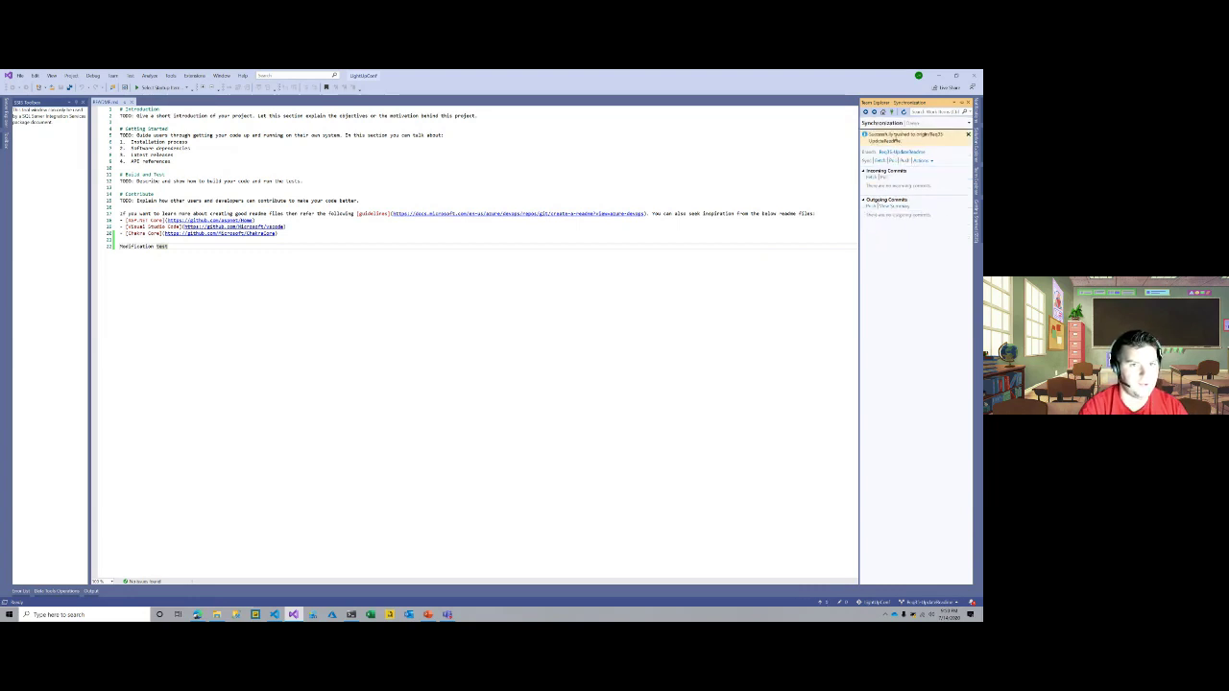
{"action": "left_click_drag", "start_coordinate": [876, 135], "coordinate": [943, 135]}
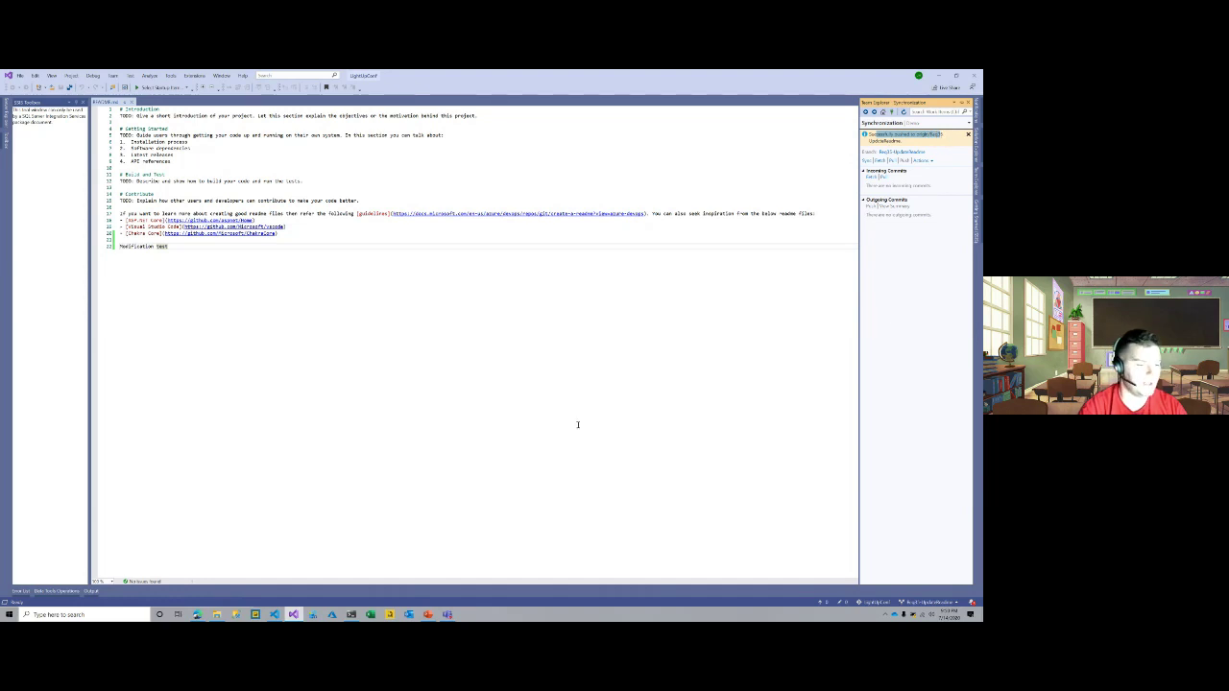
{"action": "left_click", "coordinate": [197, 615]}
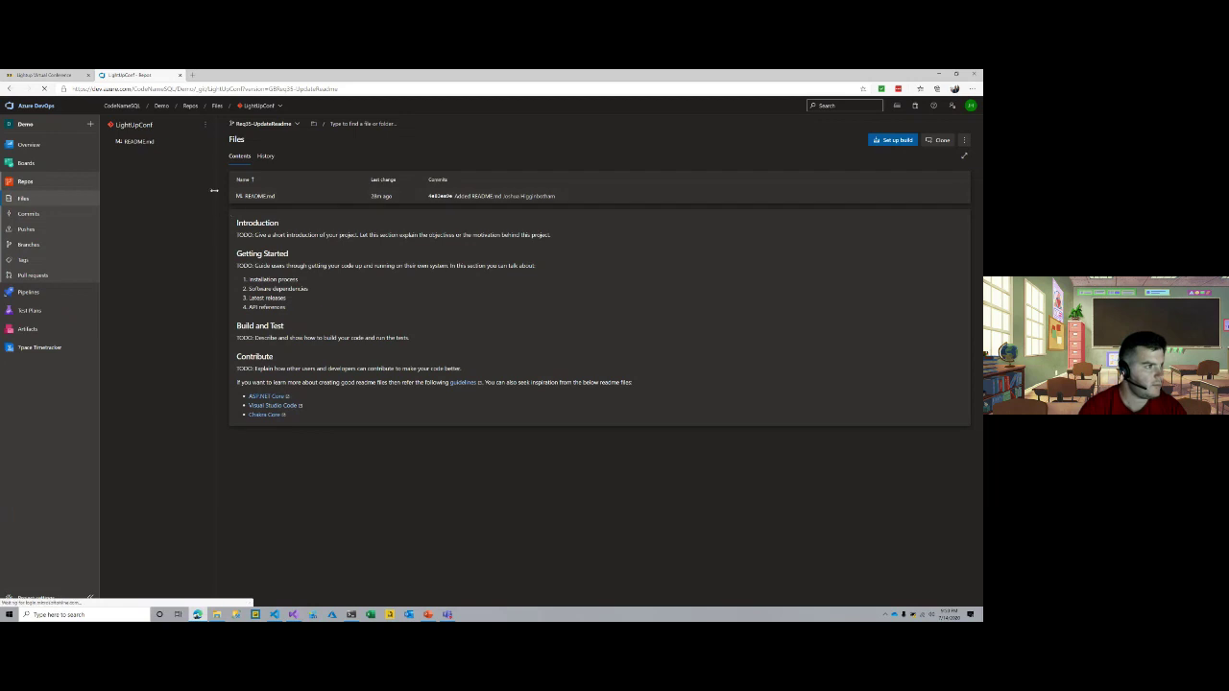
- Confirm README.md on Req35-UpdateReadme ends with 'Modification test', then go to Pull requests
{"action": "left_click", "coordinate": [48, 246]}
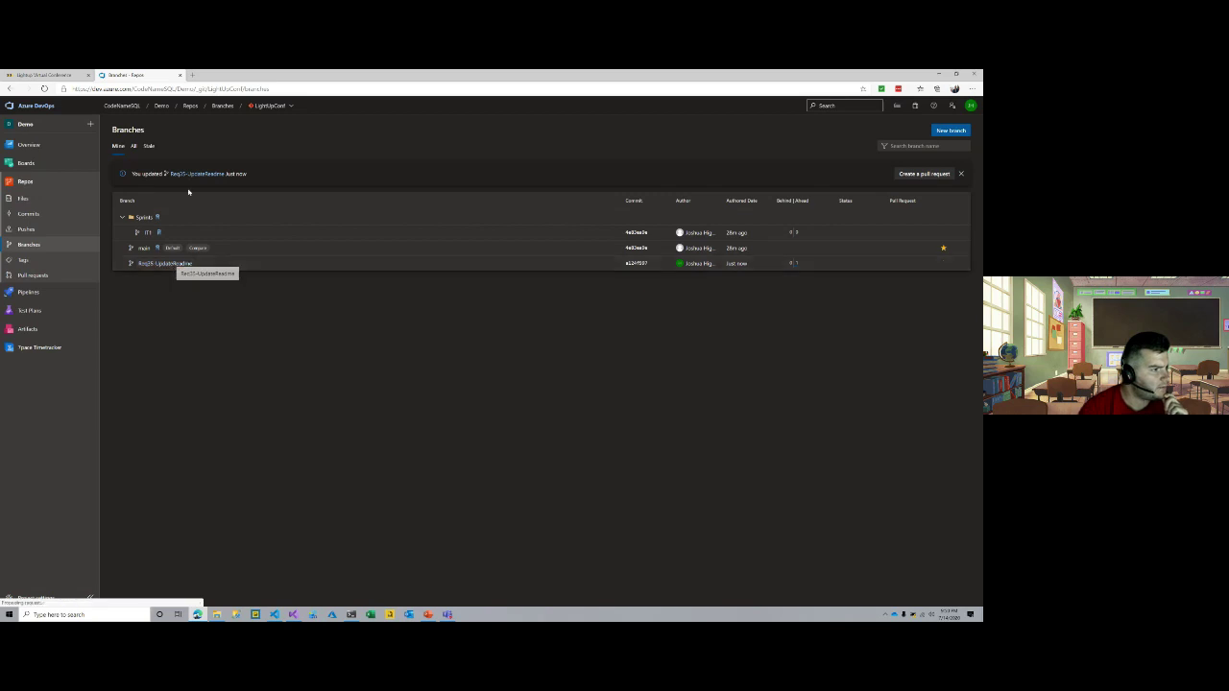
{"action": "left_click", "coordinate": [166, 264]}
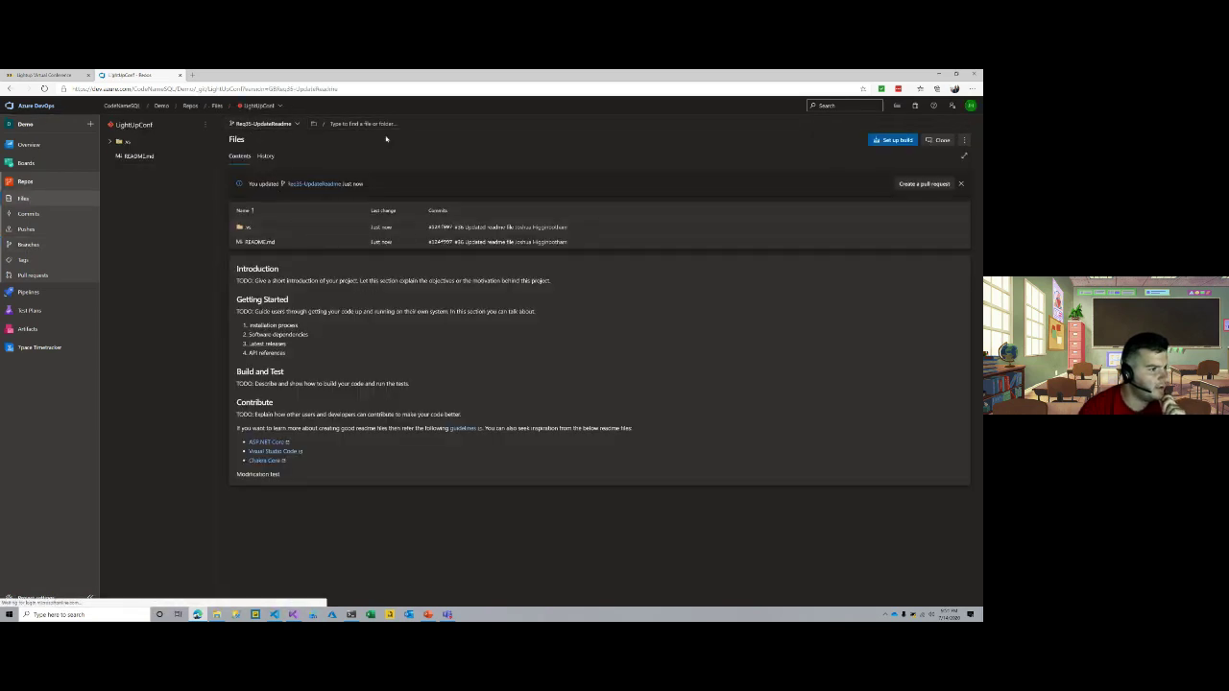
{"action": "left_click", "coordinate": [316, 246]}
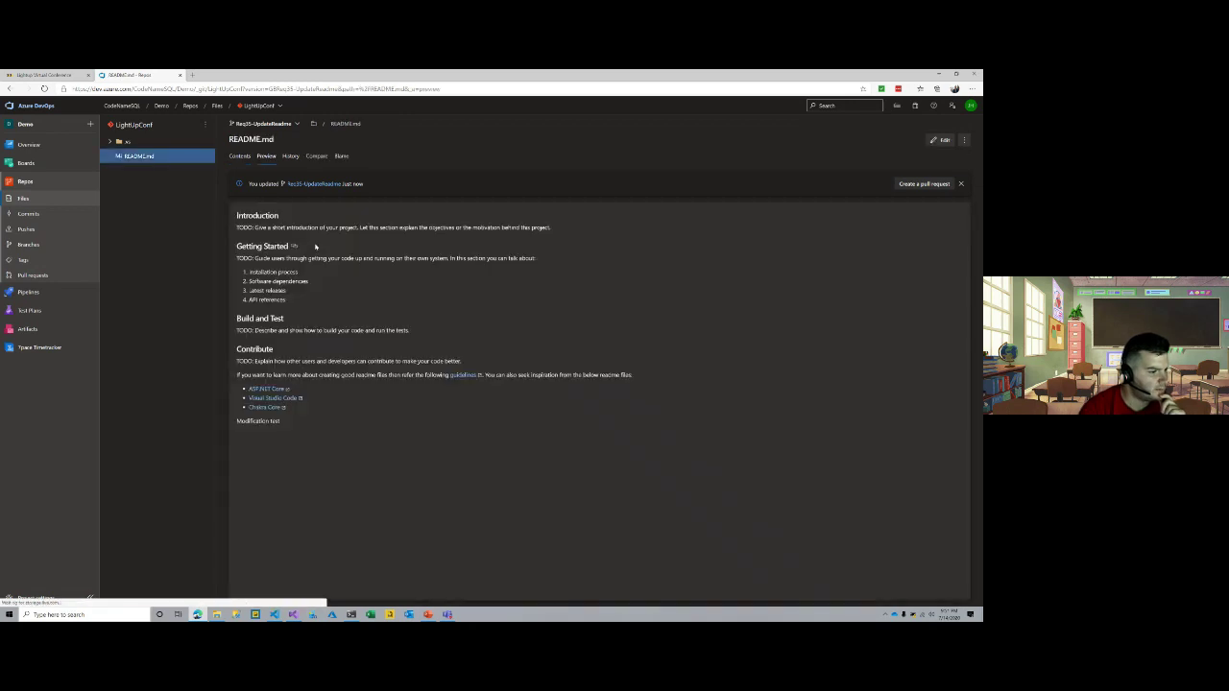
{"action": "left_click_drag", "start_coordinate": [285, 426], "coordinate": [235, 423]}
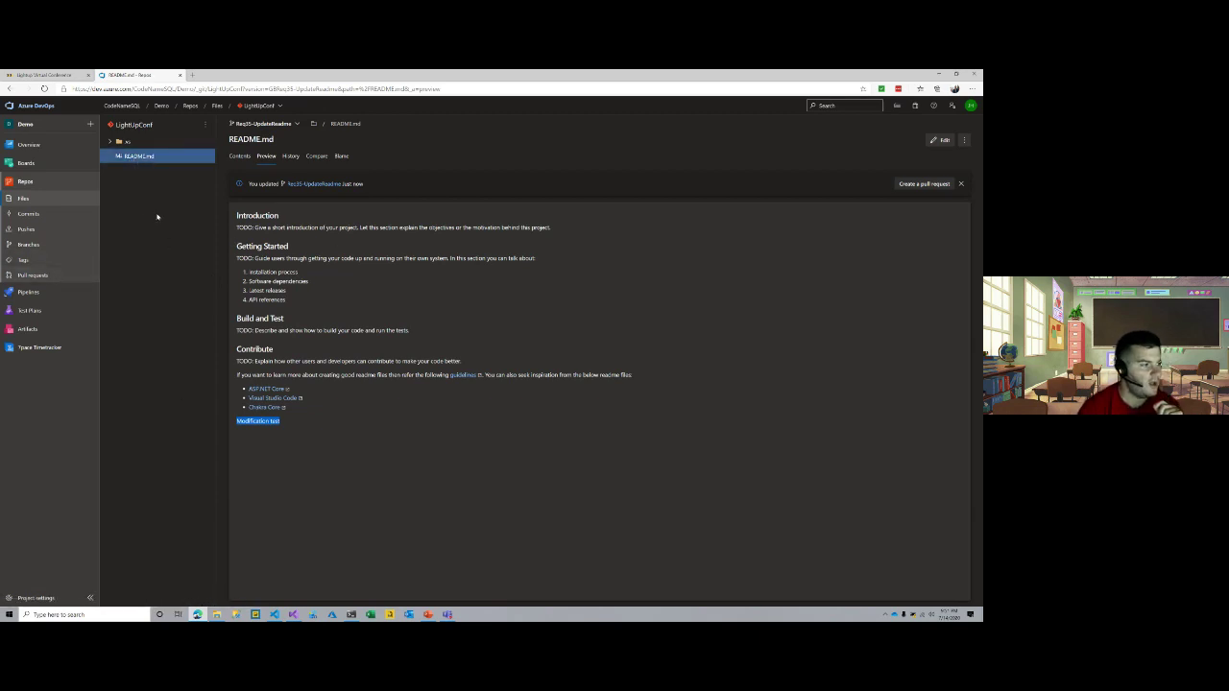
{"action": "left_click", "coordinate": [53, 275]}
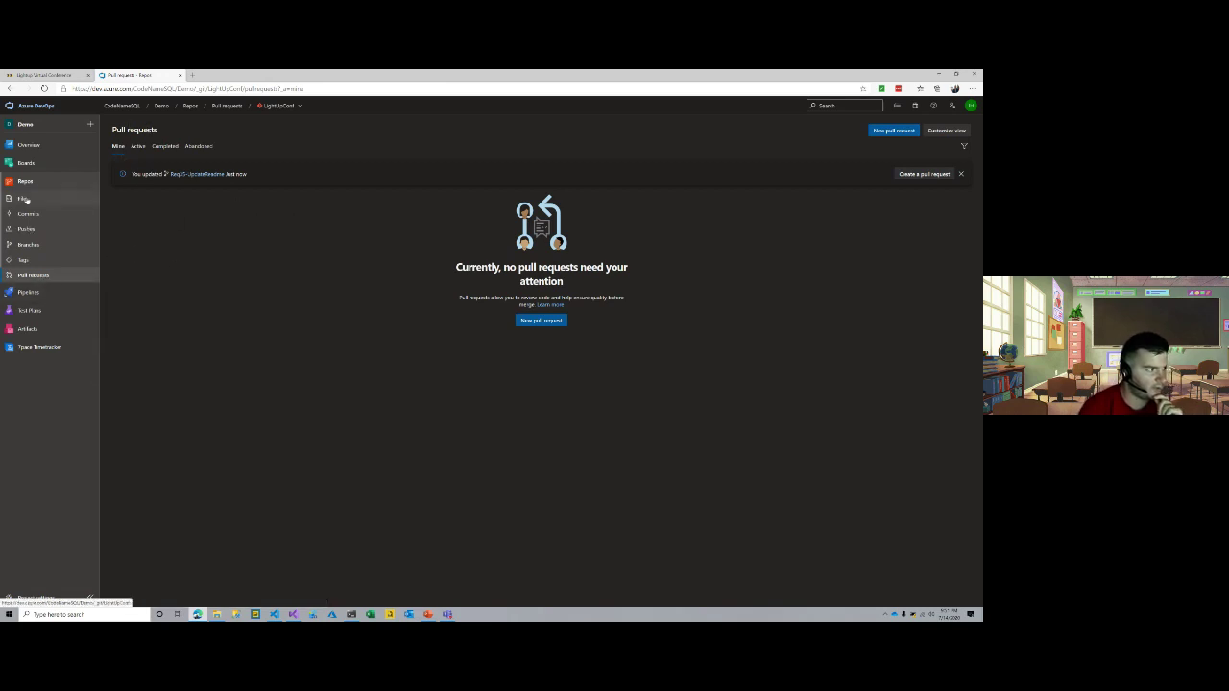
- Open a new pull request form for the recently updated Req35-UpdateReadme branch
{"action": "left_click", "coordinate": [48, 276]}
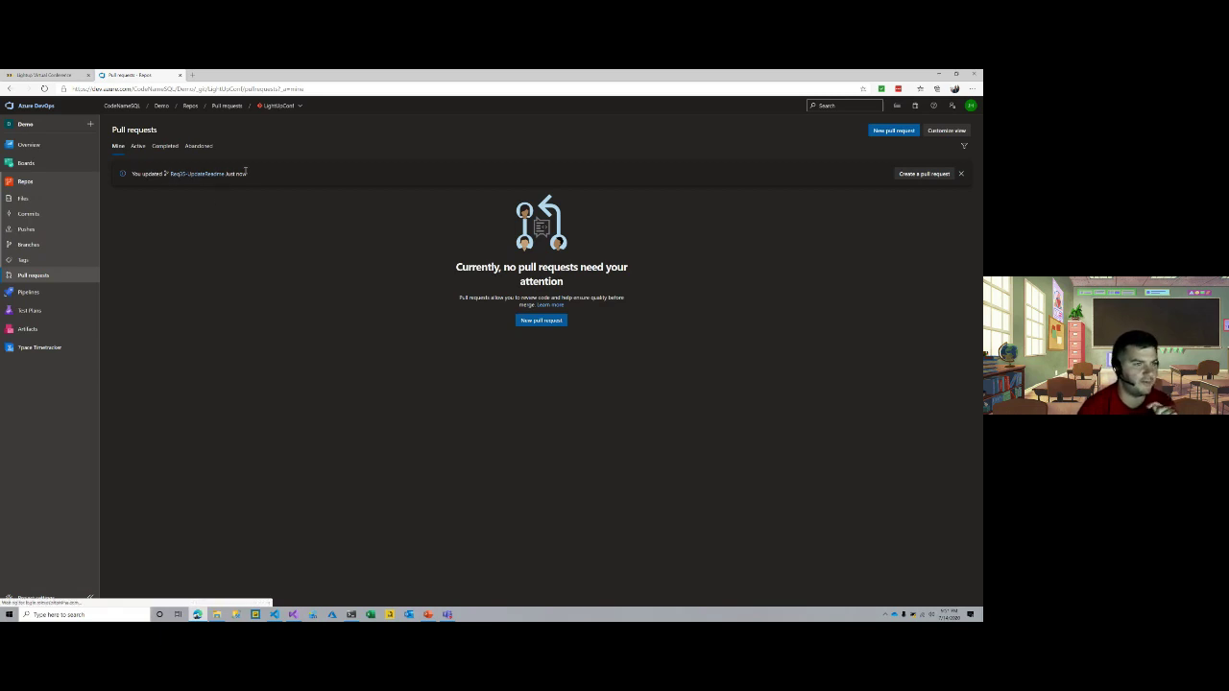
{"action": "left_click", "coordinate": [903, 175]}
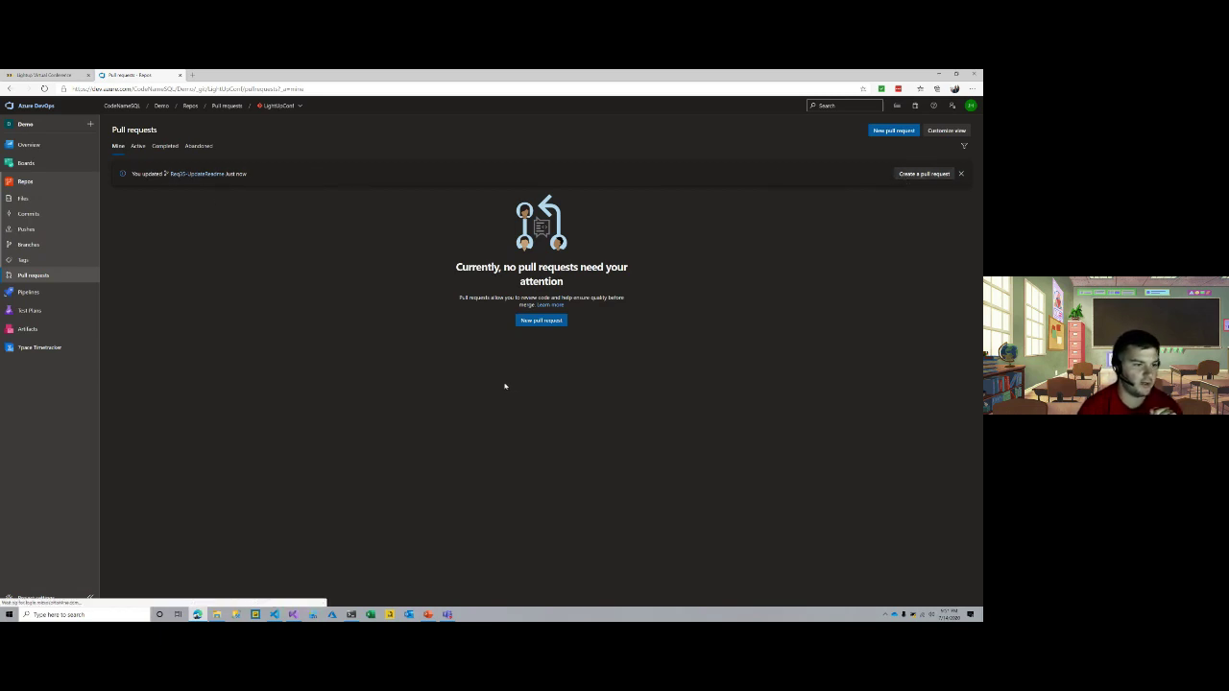
{"action": "left_click", "coordinate": [926, 174]}
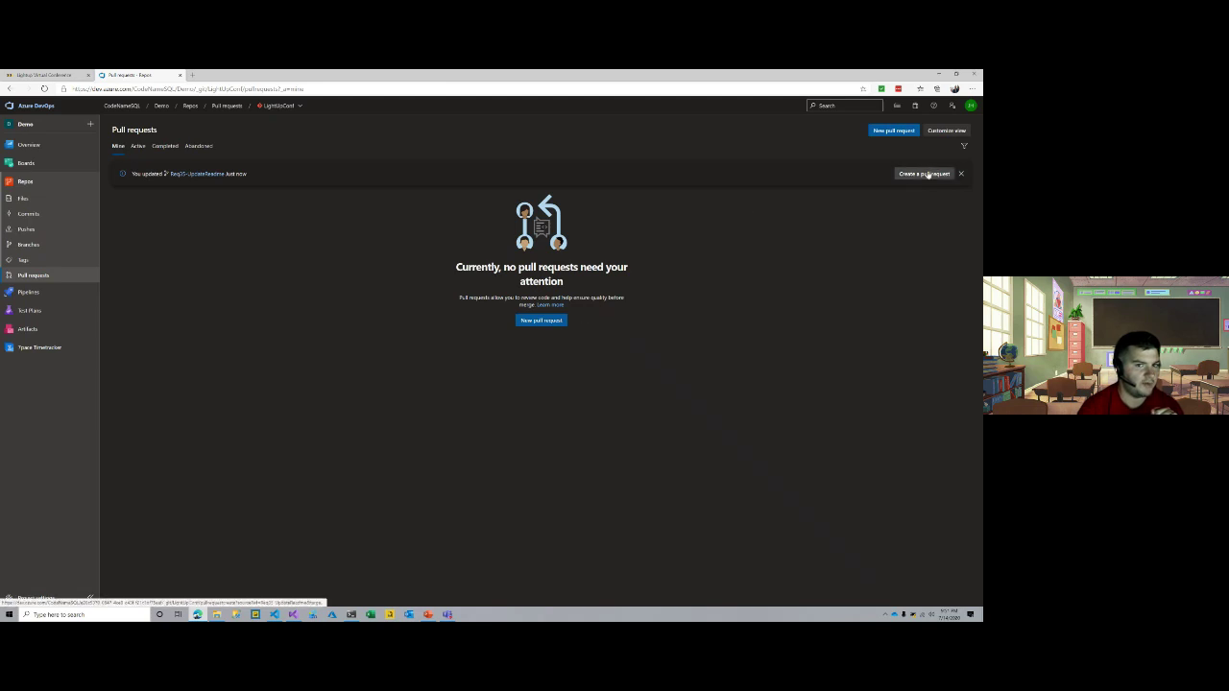
{"action": "left_click", "coordinate": [541, 322]}
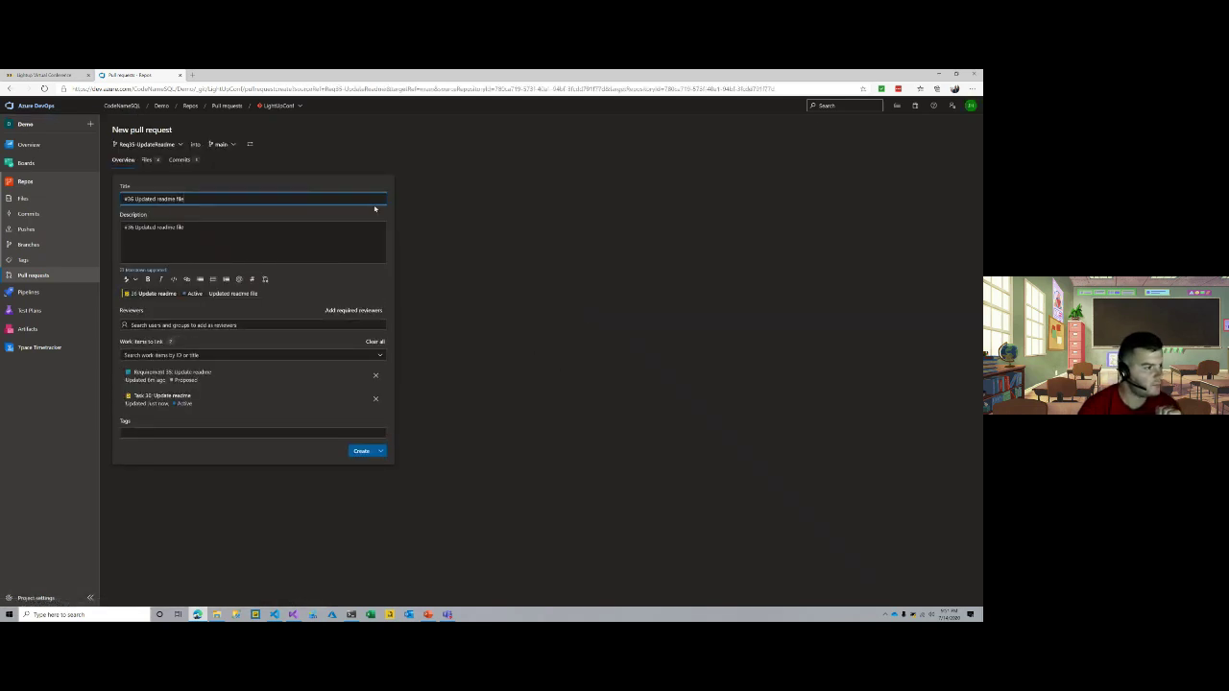
- Set the pull request to merge Req35-UpdateReadme into Sprints/IT1 instead of main
{"action": "left_click", "coordinate": [180, 145]}
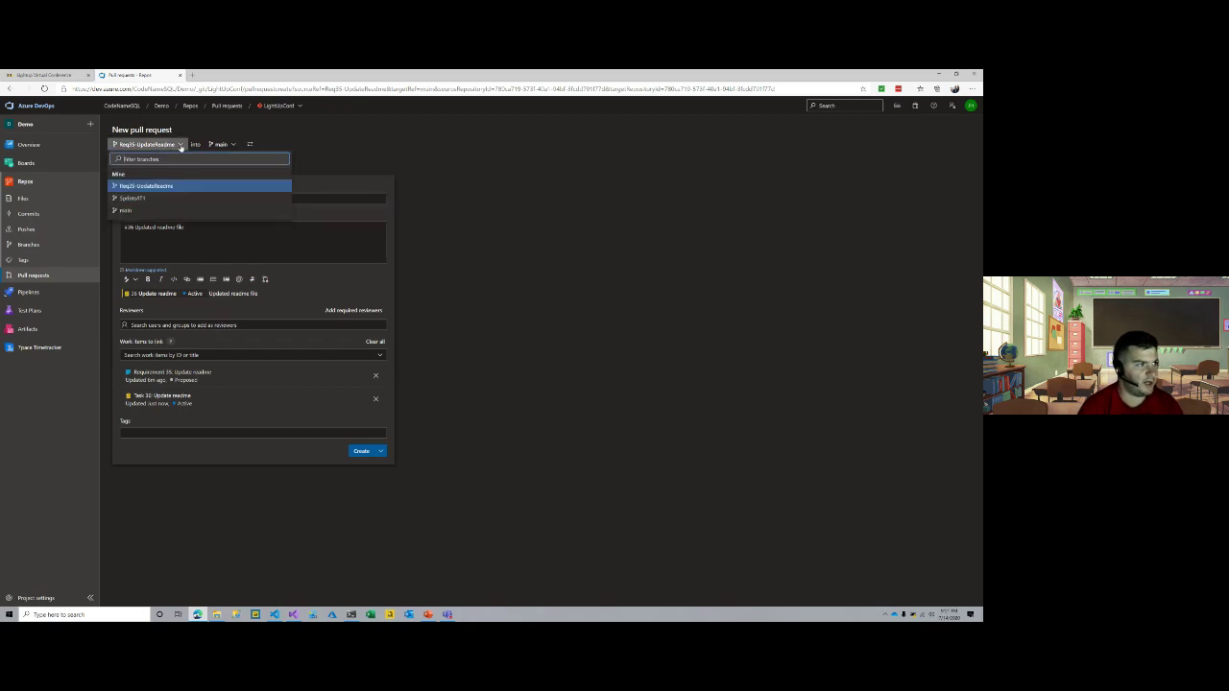
{"action": "left_click", "coordinate": [157, 186]}
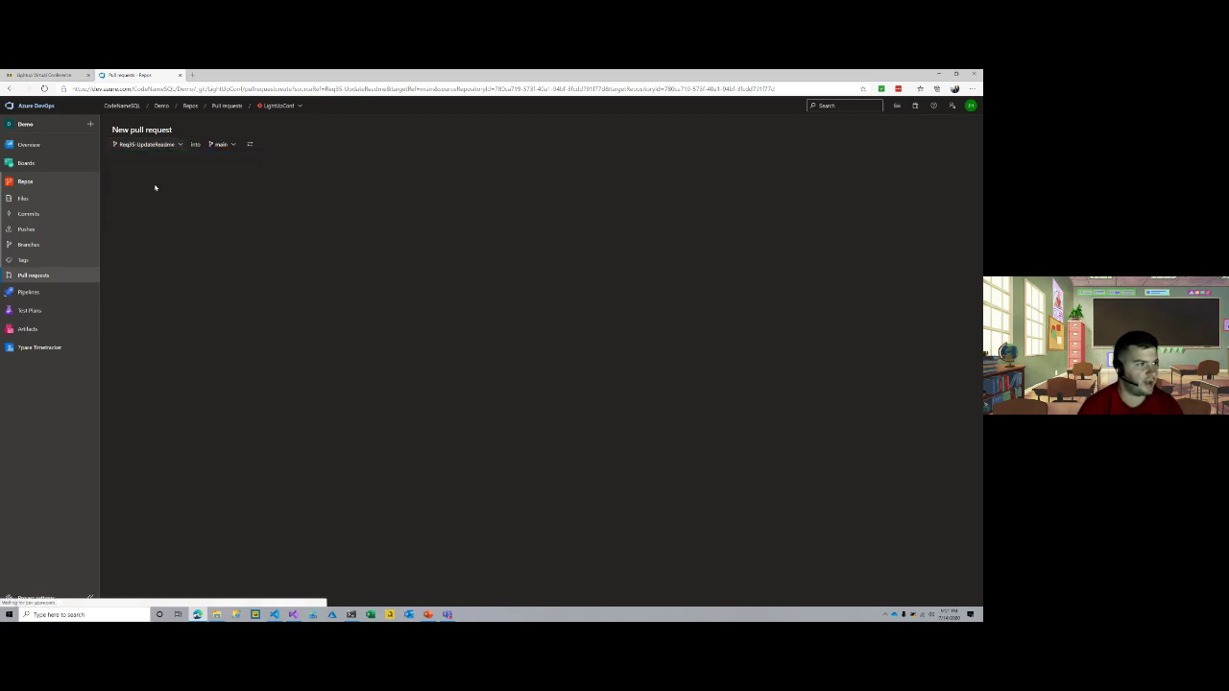
{"action": "left_click", "coordinate": [232, 146]}
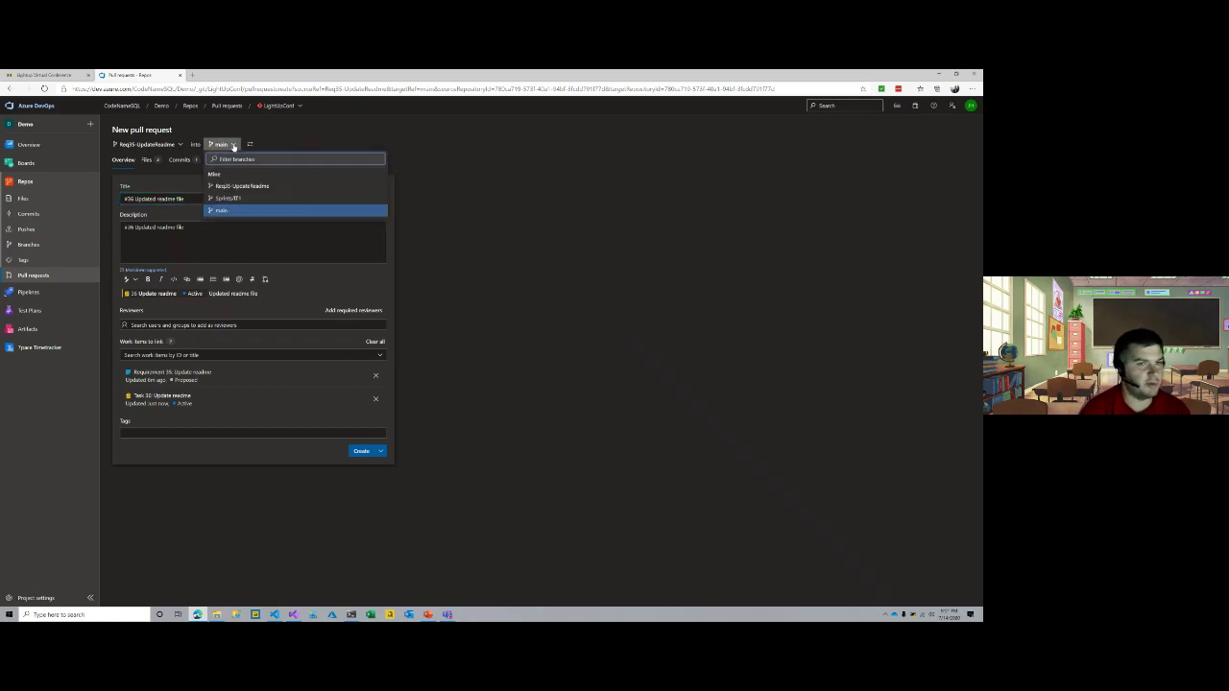
{"action": "left_click", "coordinate": [240, 199]}
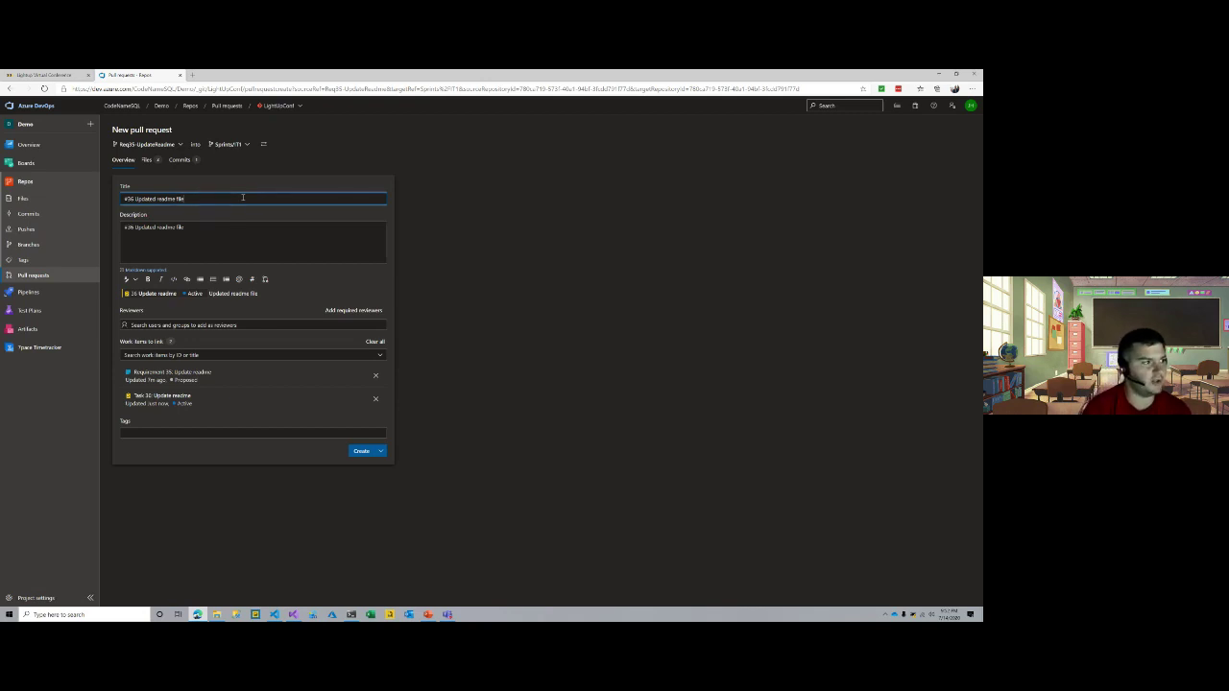
{"action": "left_click", "coordinate": [252, 145]}
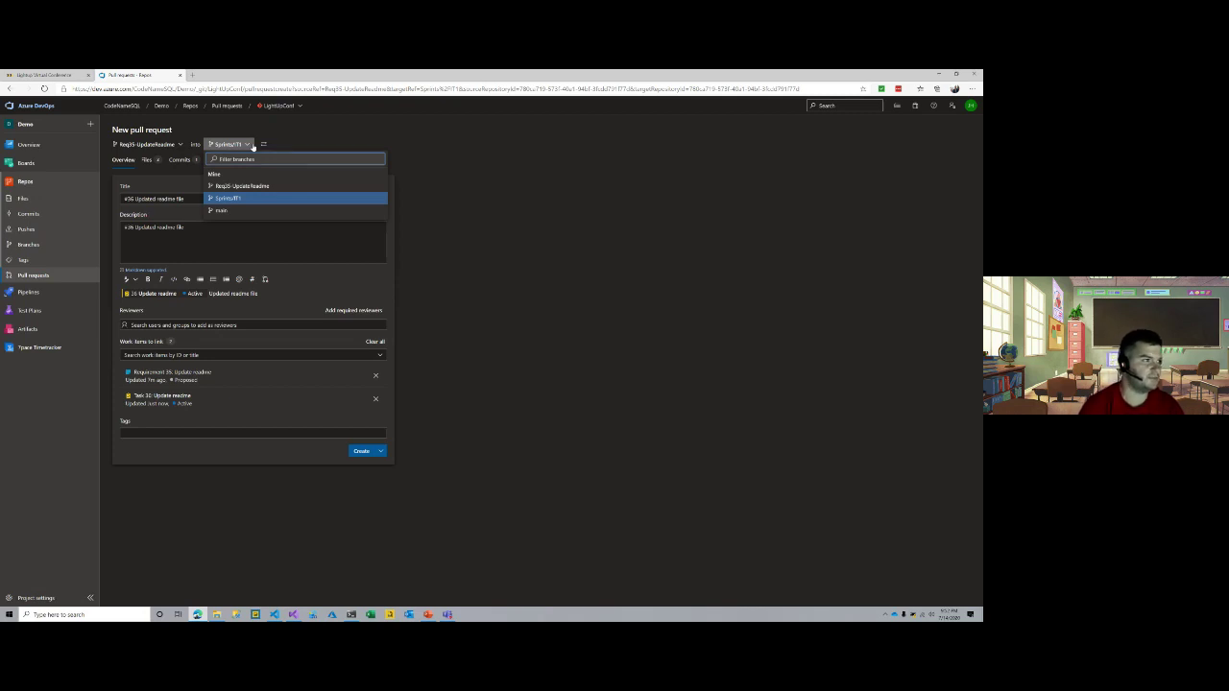
{"action": "left_click", "coordinate": [527, 173]}
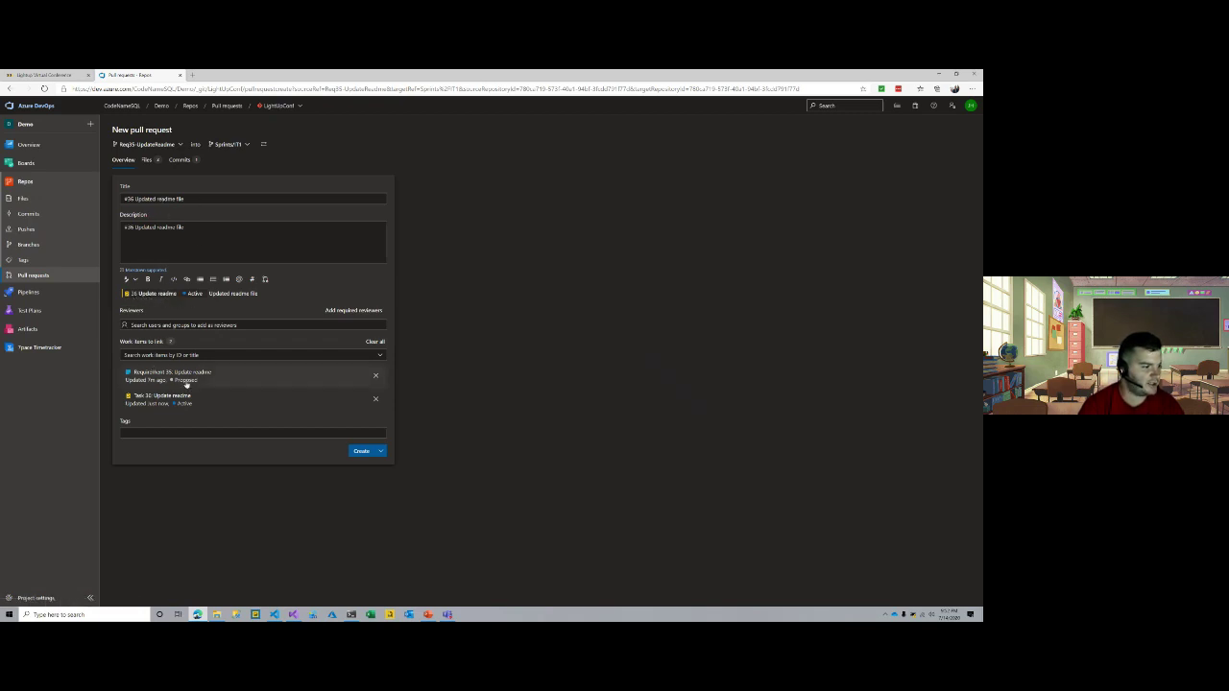
- Review the description, add no reviewers, and create the pull request
{"action": "left_click_drag", "start_coordinate": [183, 229], "coordinate": [122, 231]}
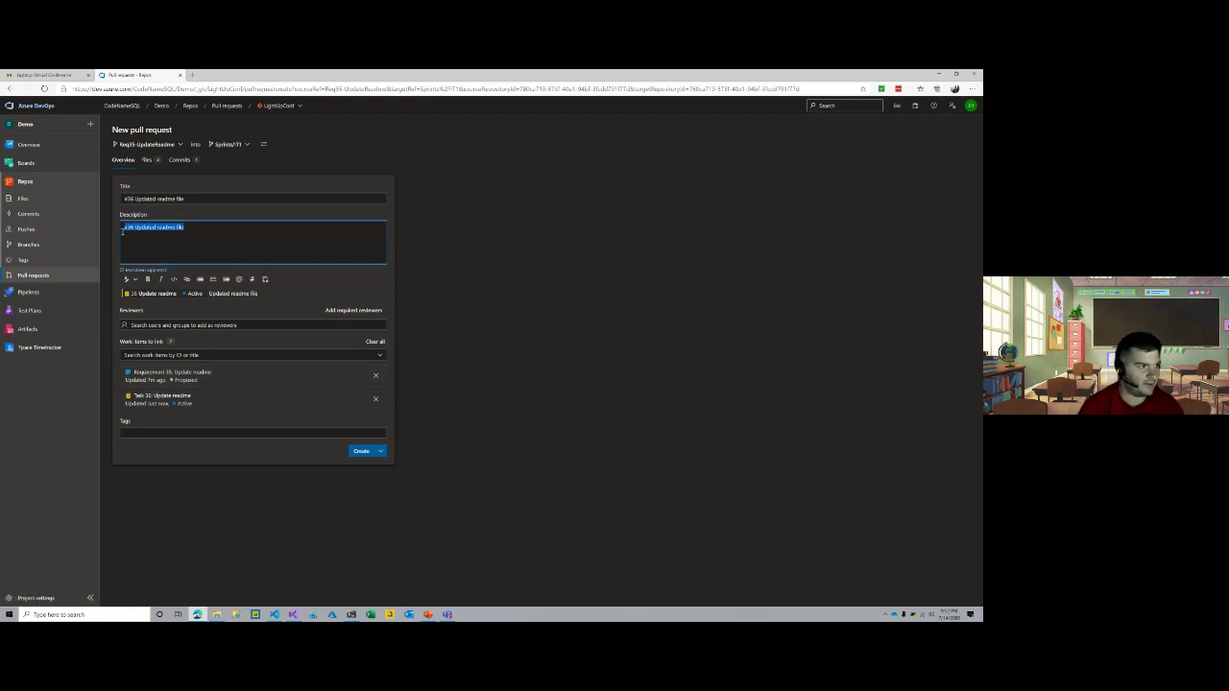
{"action": "left_click", "coordinate": [188, 228]}
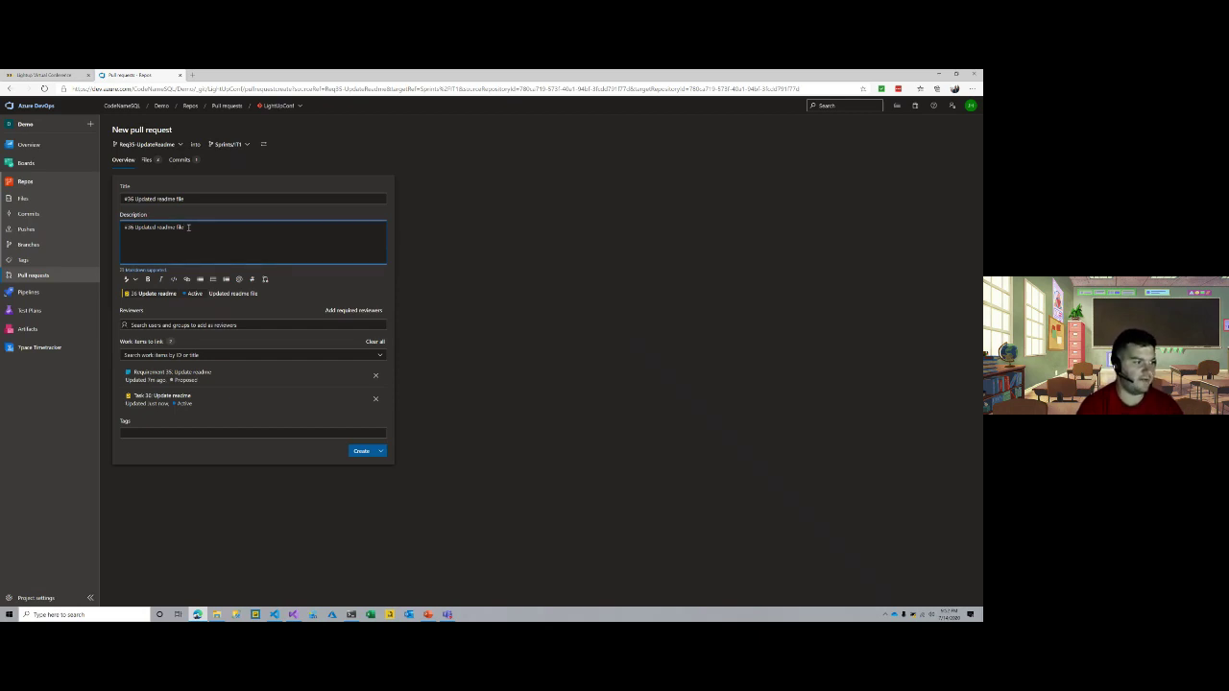
{"action": "left_click", "coordinate": [135, 324]}
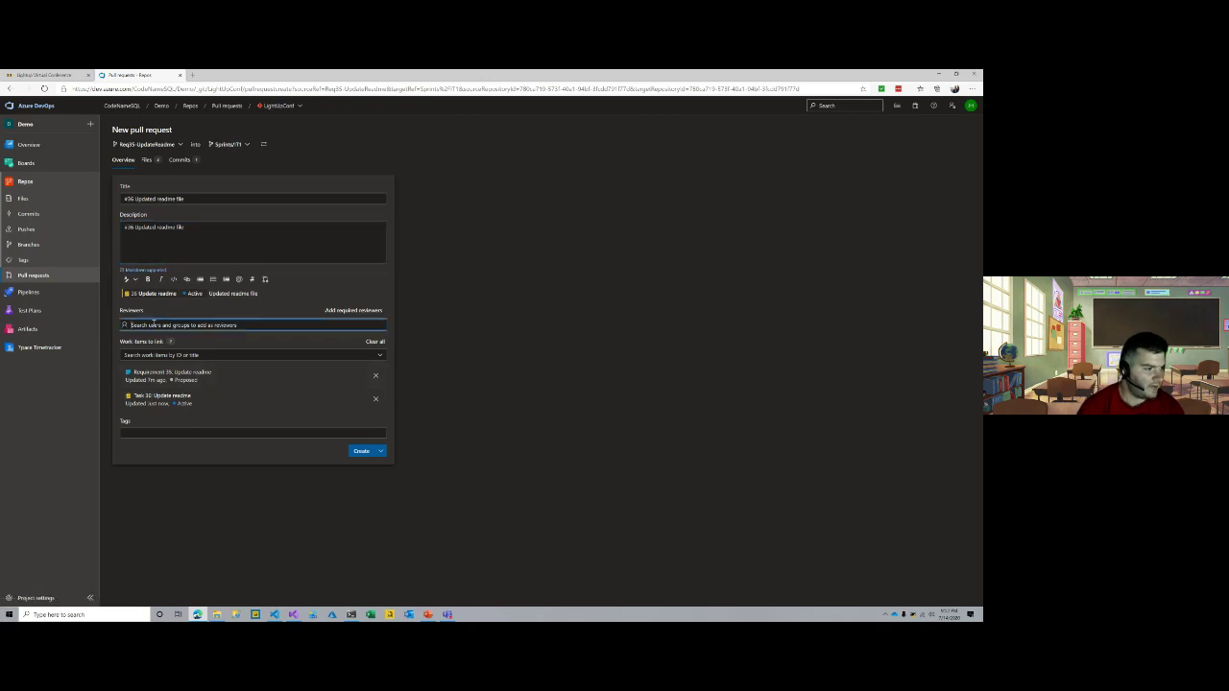
{"action": "left_click", "coordinate": [560, 308]}
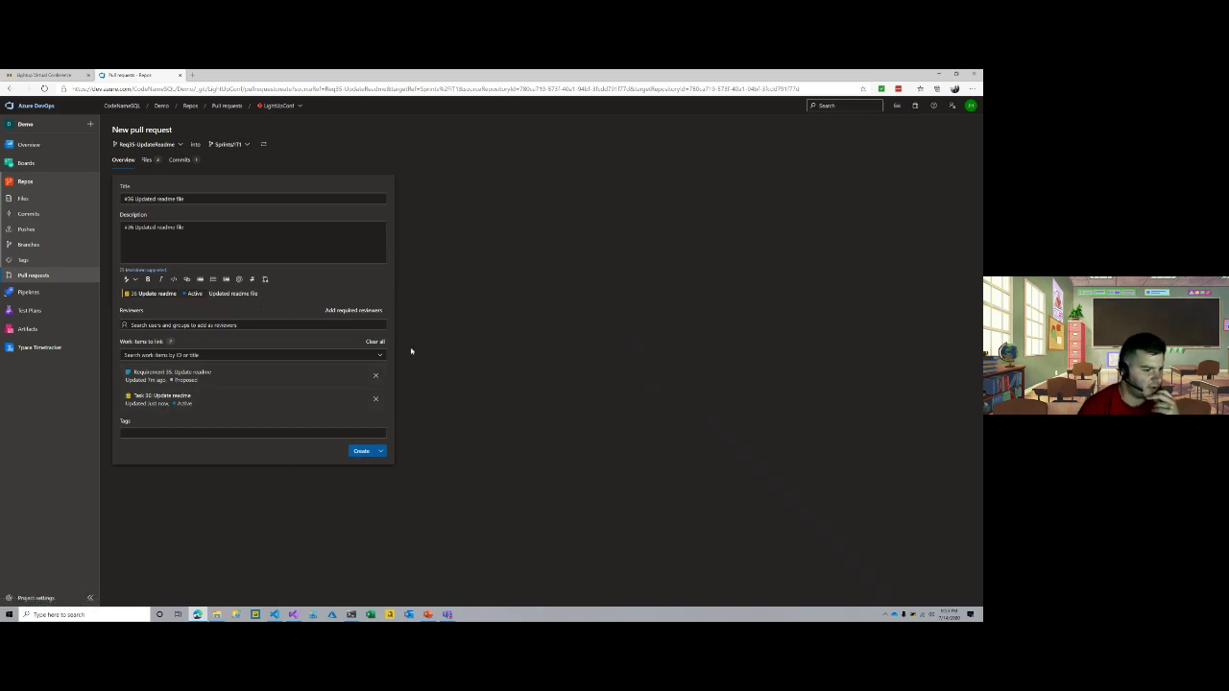
{"action": "left_click", "coordinate": [368, 452]}
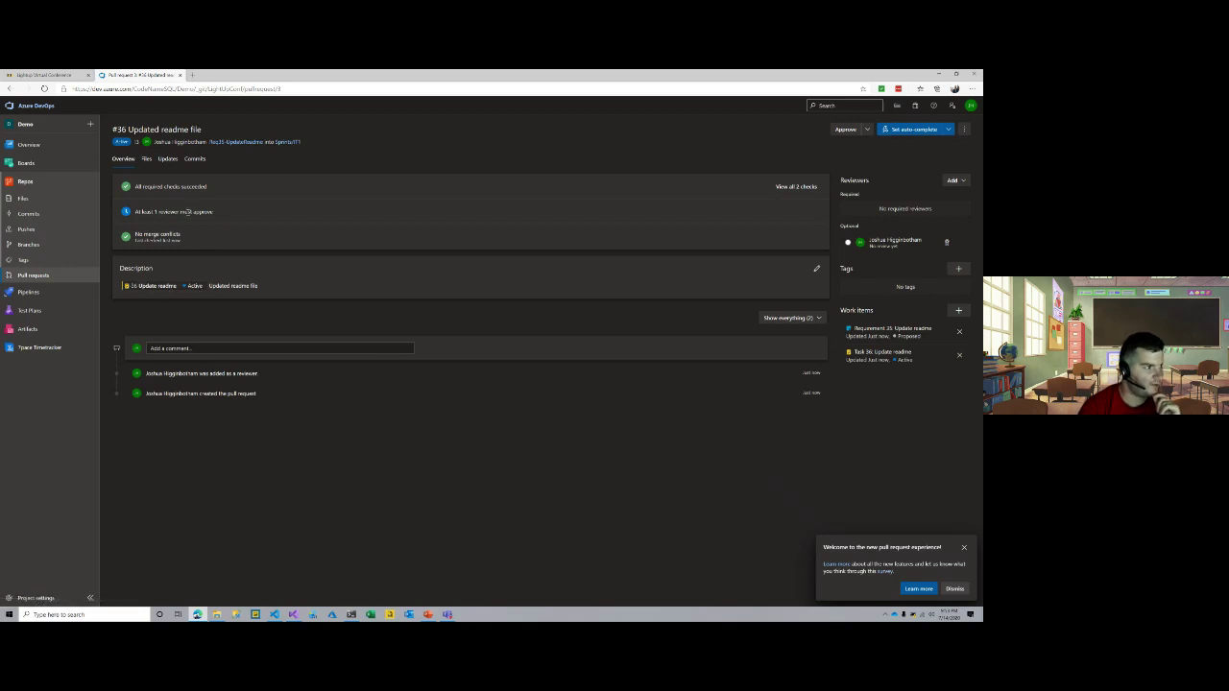
- Browse the Files, Updates and Commits tabs and open the '#36 Updated readme file' commit
{"action": "left_click", "coordinate": [146, 159]}
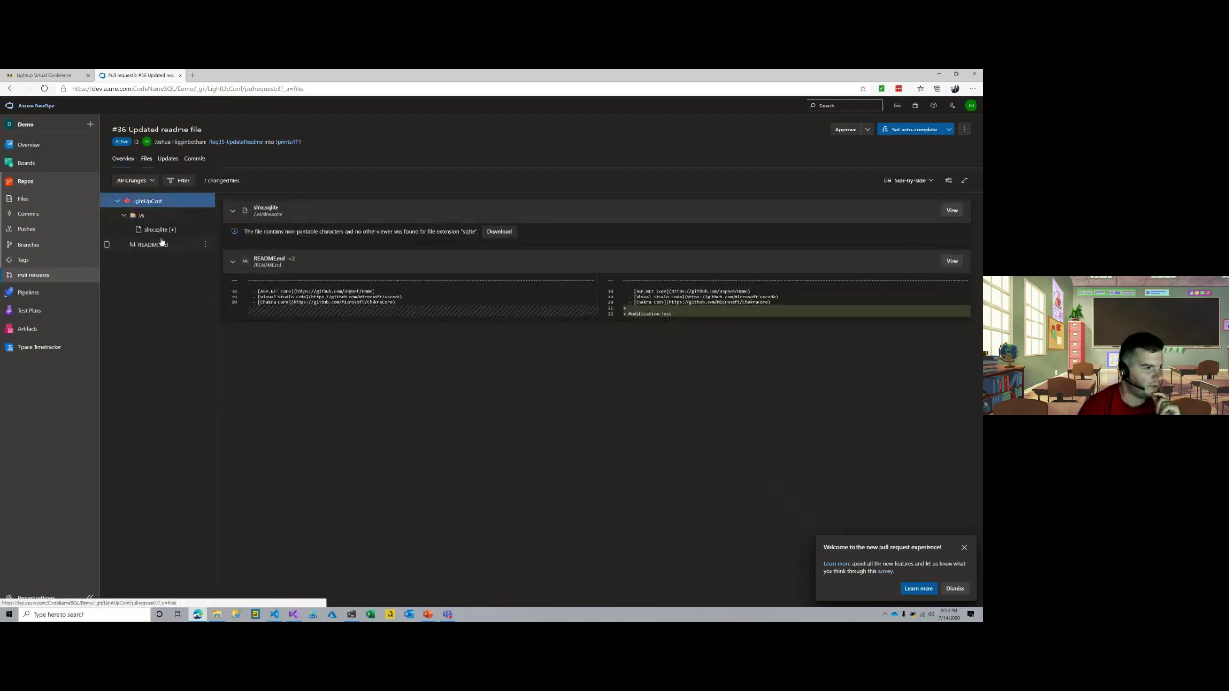
{"action": "left_click", "coordinate": [169, 159]}
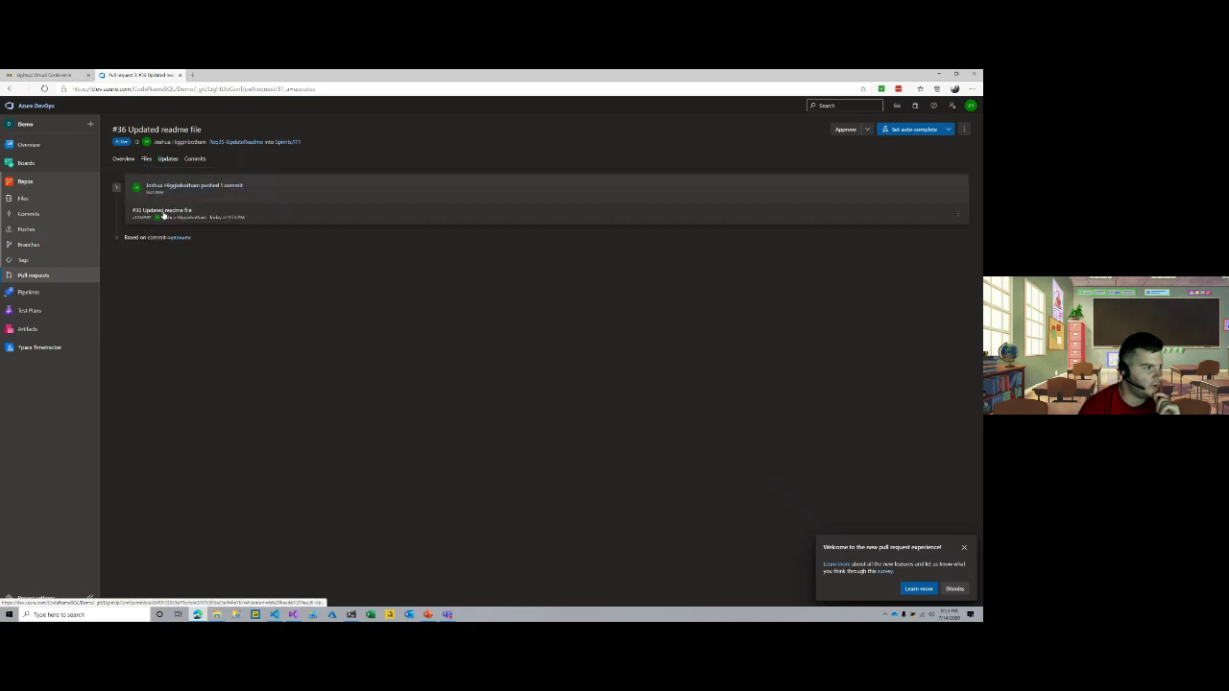
{"action": "left_click", "coordinate": [196, 160]}
{"action": "left_click", "coordinate": [170, 183]}
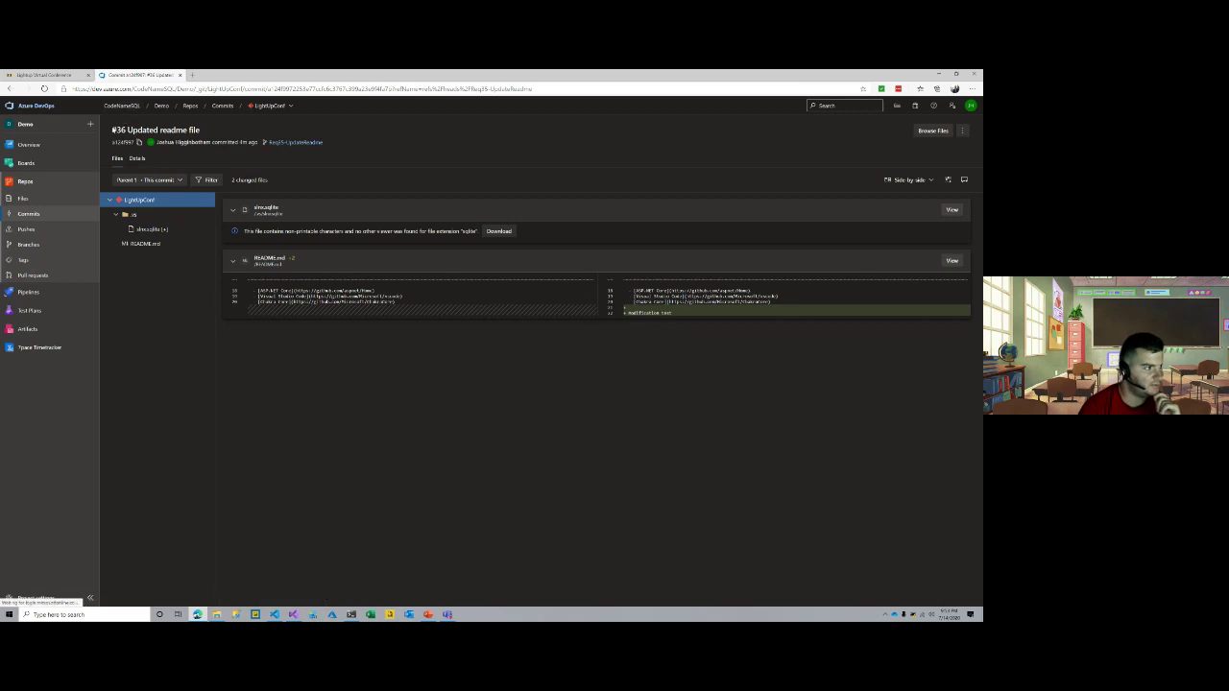
- Post the comment 'Please provide a better PR description' on the pull request overview
{"action": "left_click", "coordinate": [9, 88]}
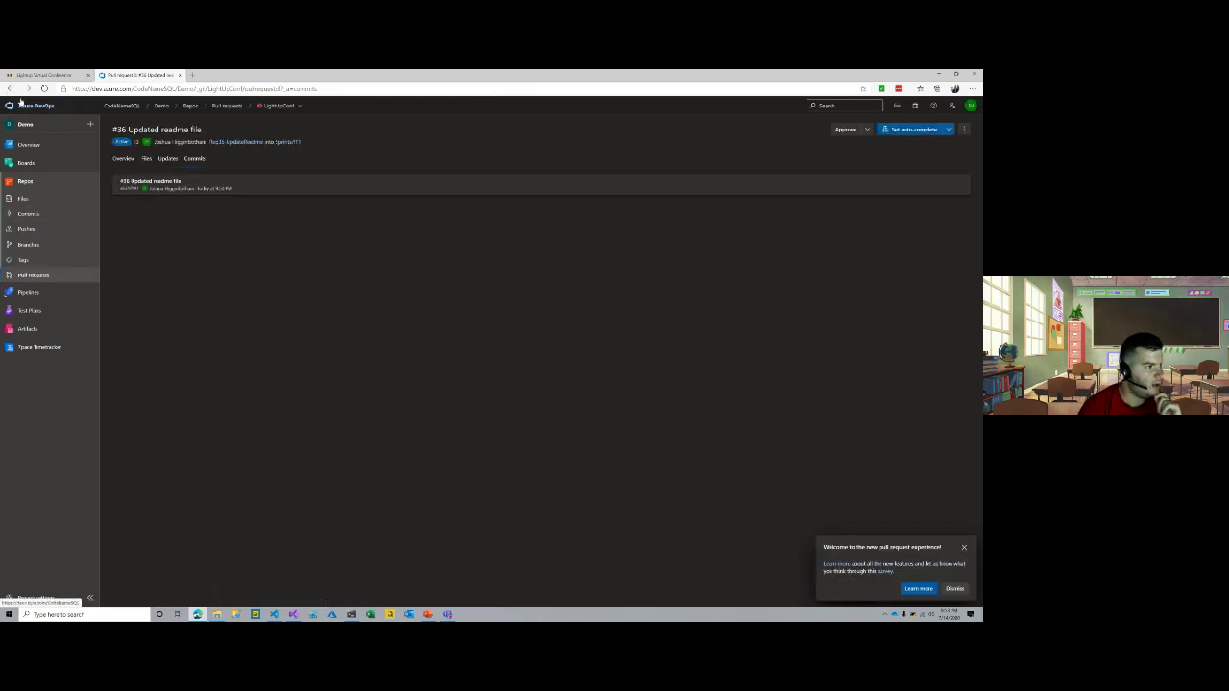
{"action": "left_click", "coordinate": [126, 160]}
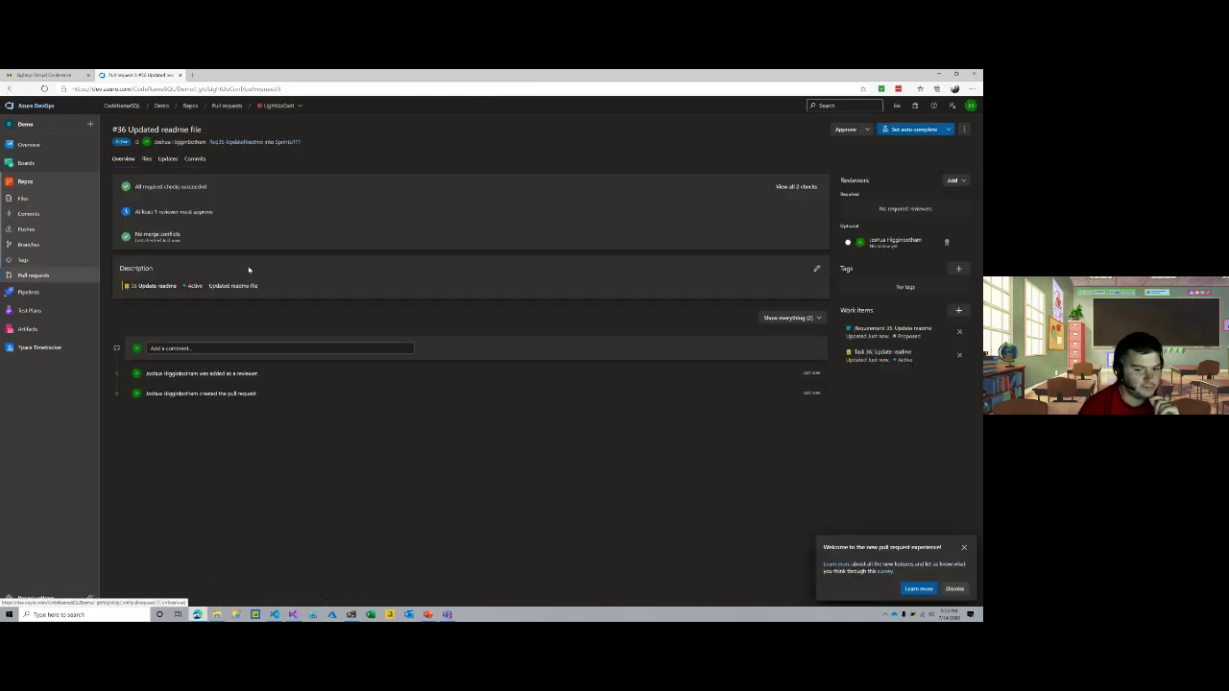
{"action": "left_click", "coordinate": [178, 347]}
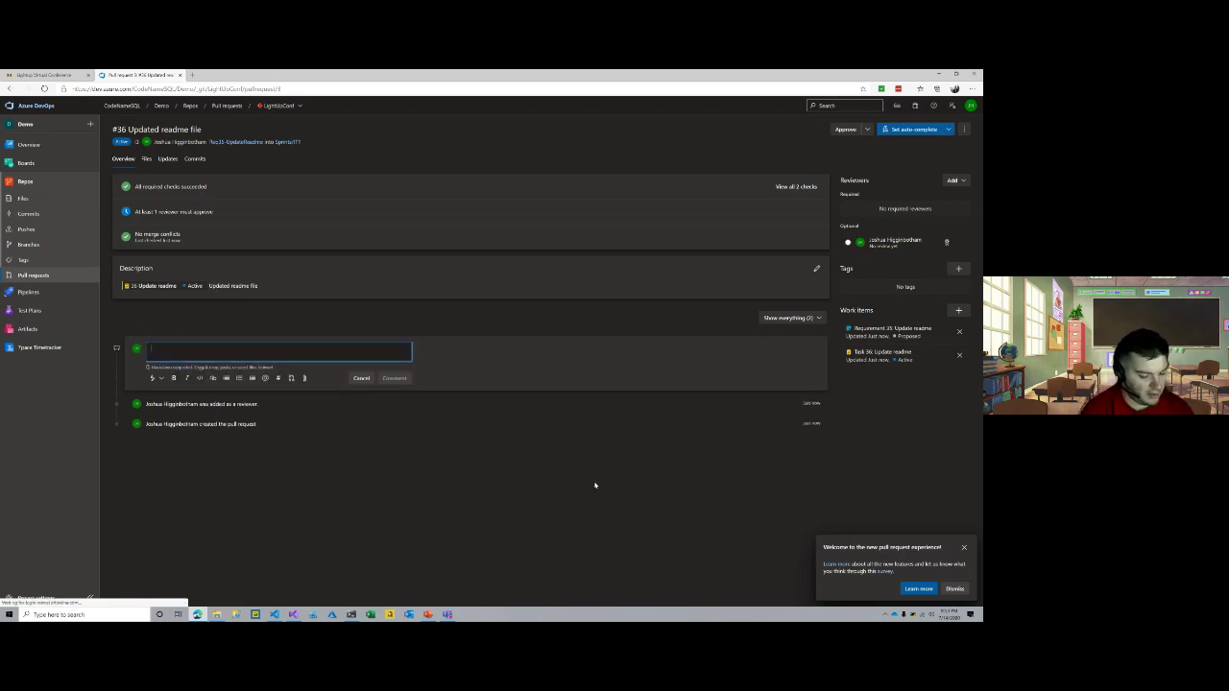
{"action": "type", "text": "Please pr"}
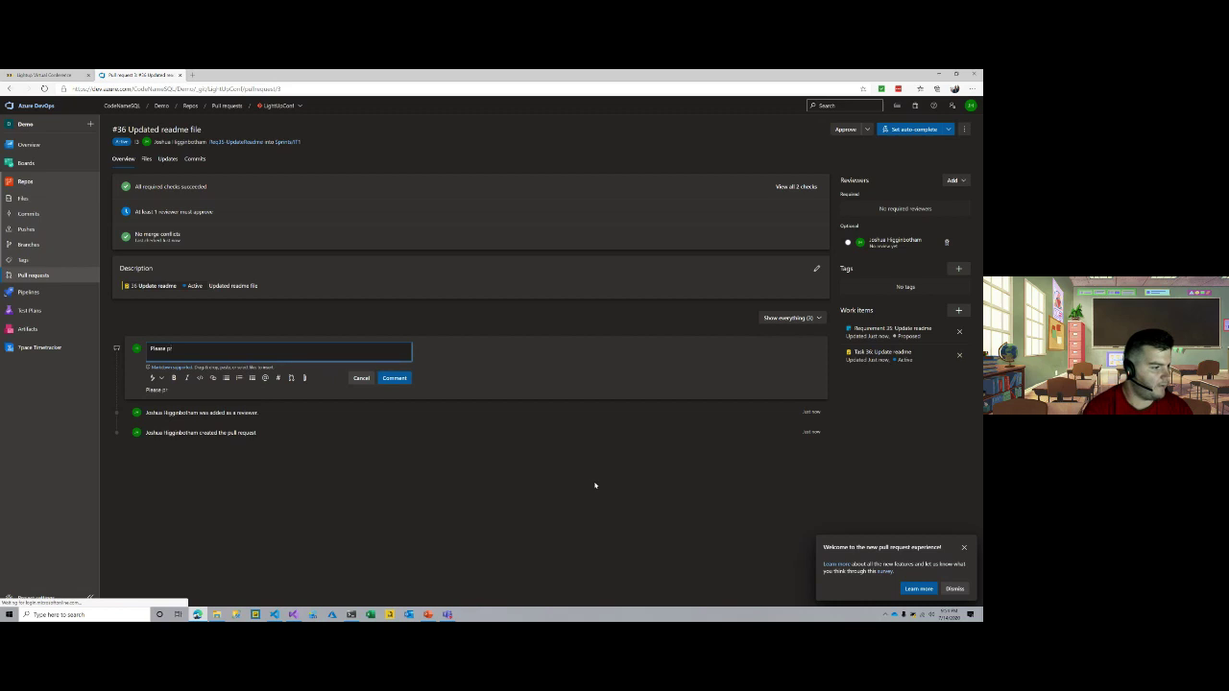
{"action": "type", "text": "ovide a better PR de"}
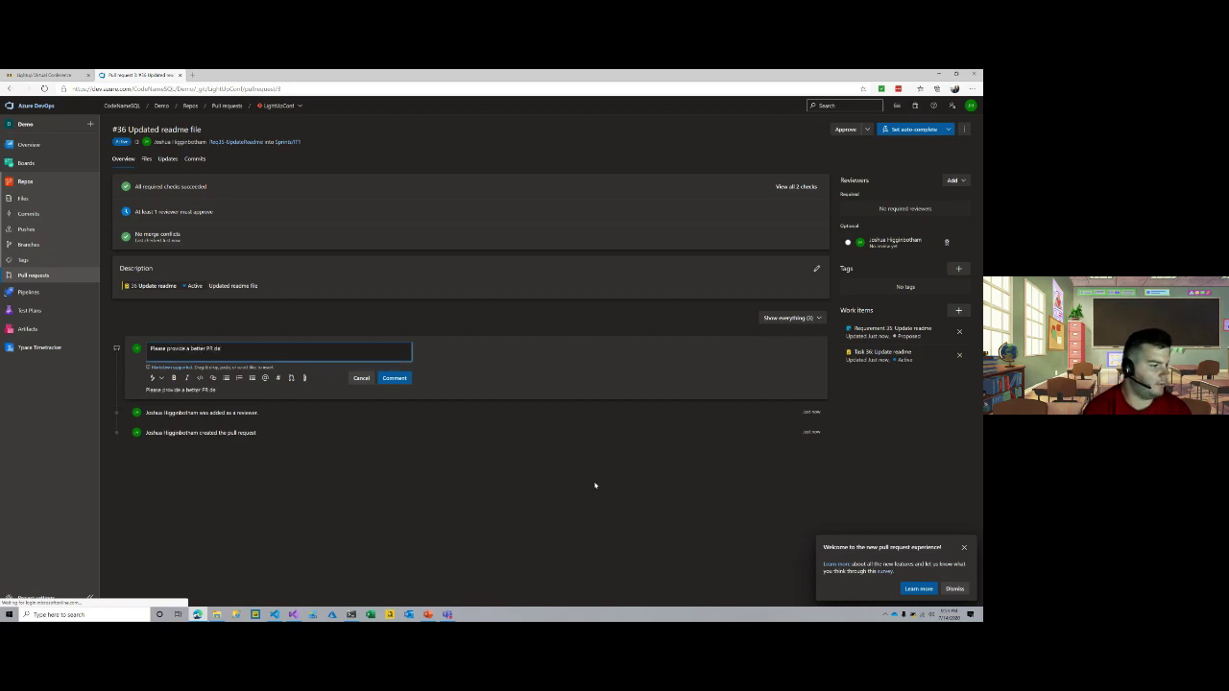
{"action": "type", "text": "scription"}
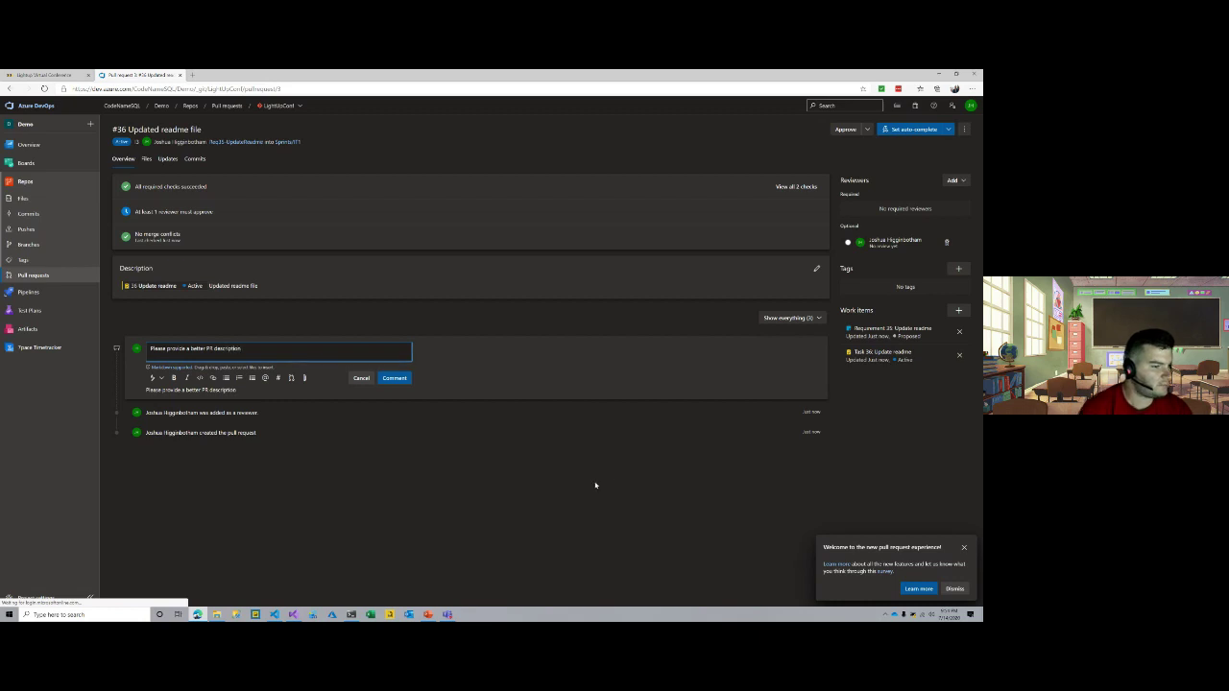
{"action": "left_click", "coordinate": [394, 378]}
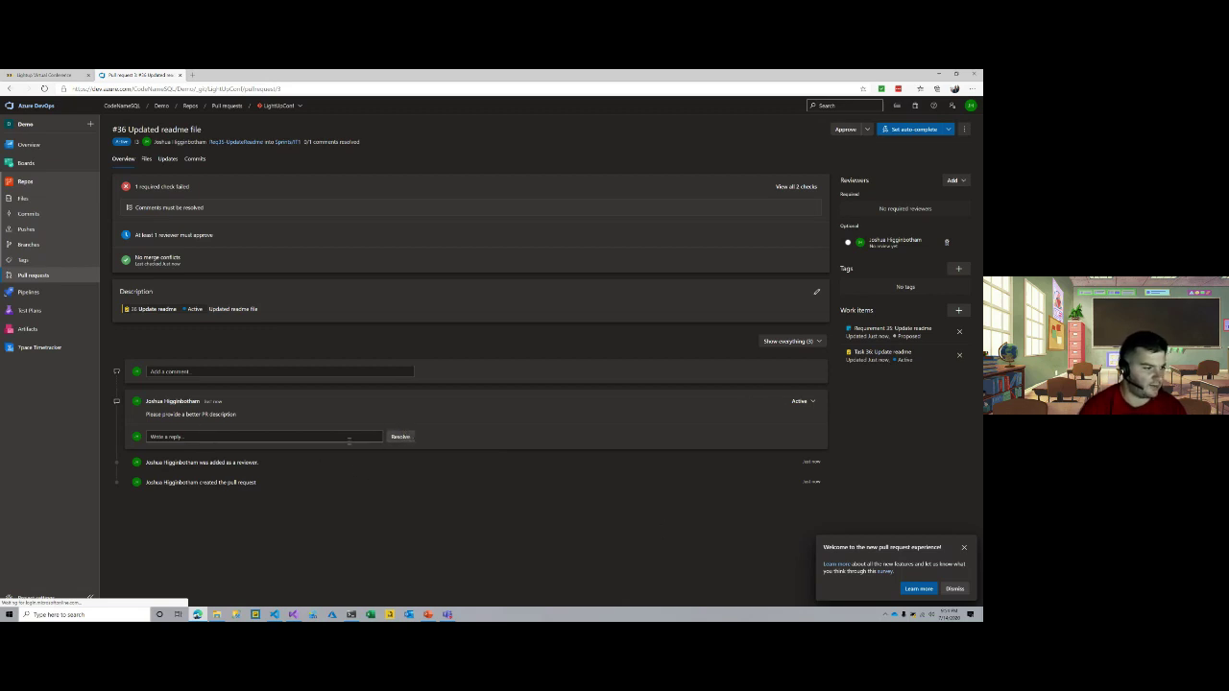
- Resolve the review comment and approve pull request #36
{"action": "left_click", "coordinate": [401, 437]}
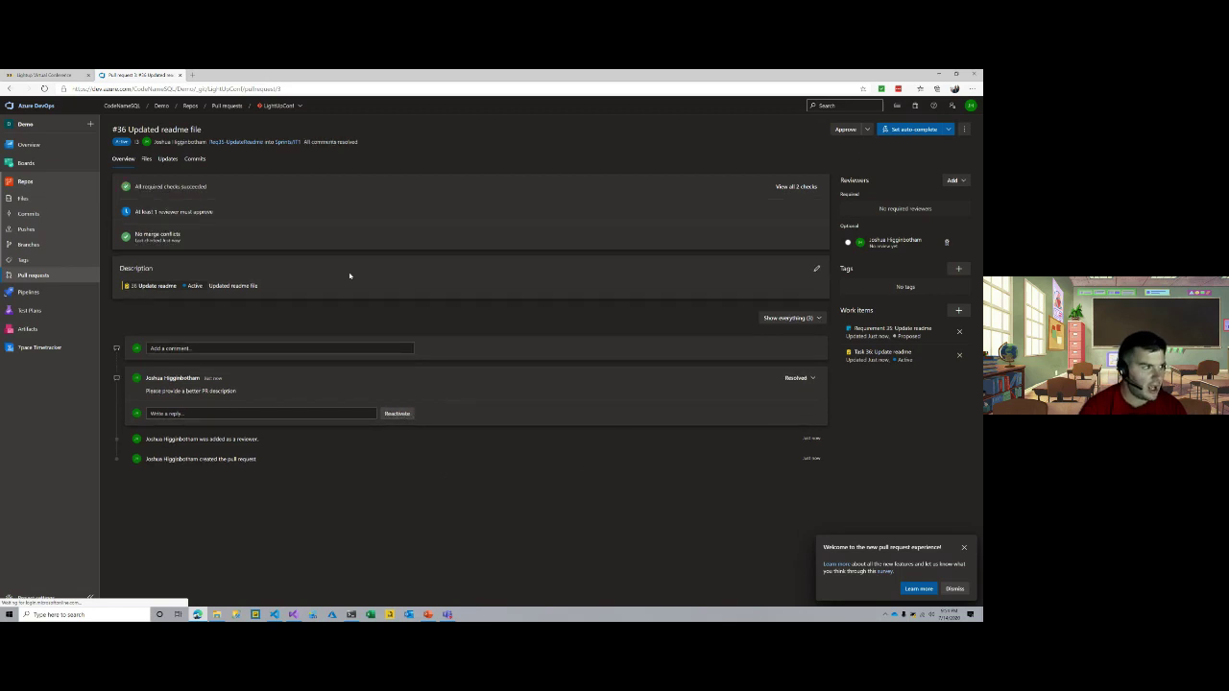
{"action": "left_click_drag", "start_coordinate": [208, 188], "coordinate": [151, 189]}
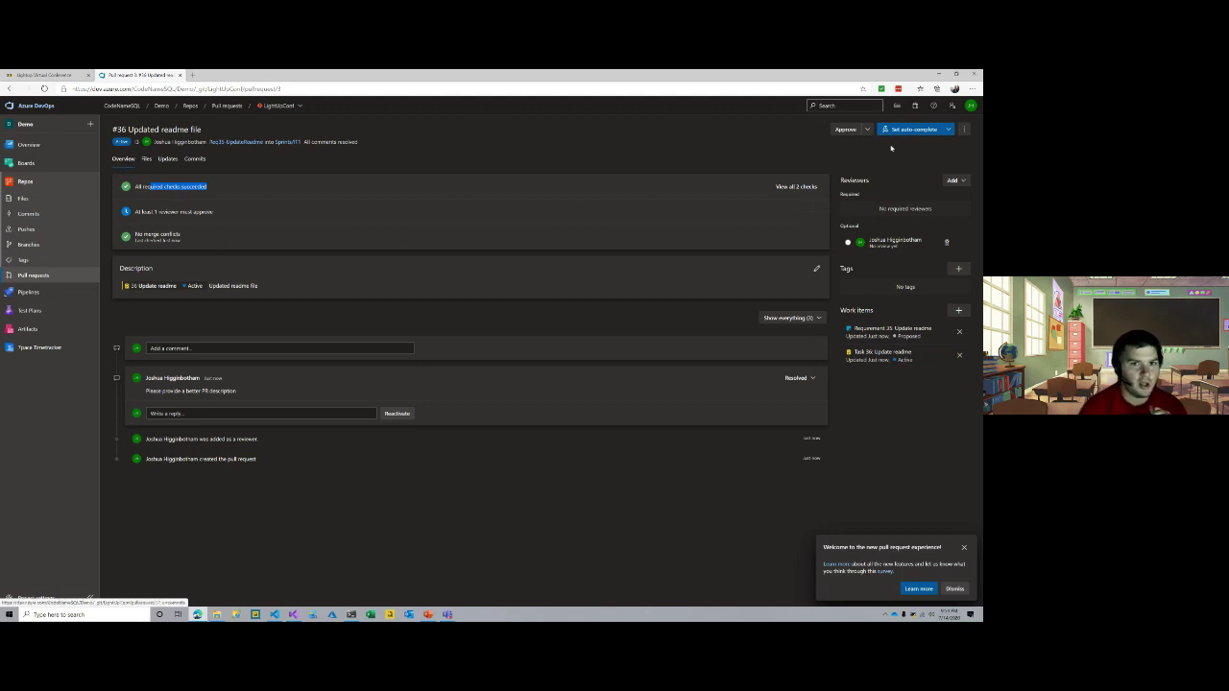
{"action": "left_click", "coordinate": [841, 129]}
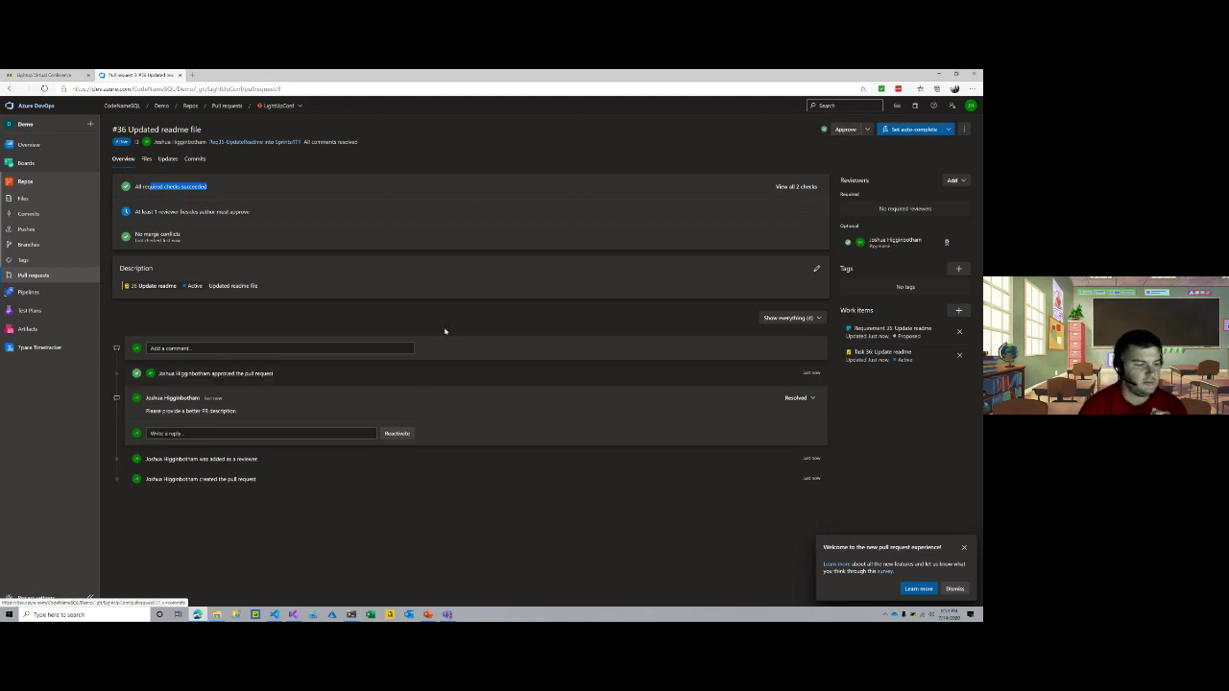
- Open the Complete pull request panel and close it without merging
{"action": "left_click", "coordinate": [949, 130]}
{"action": "left_click", "coordinate": [908, 145]}
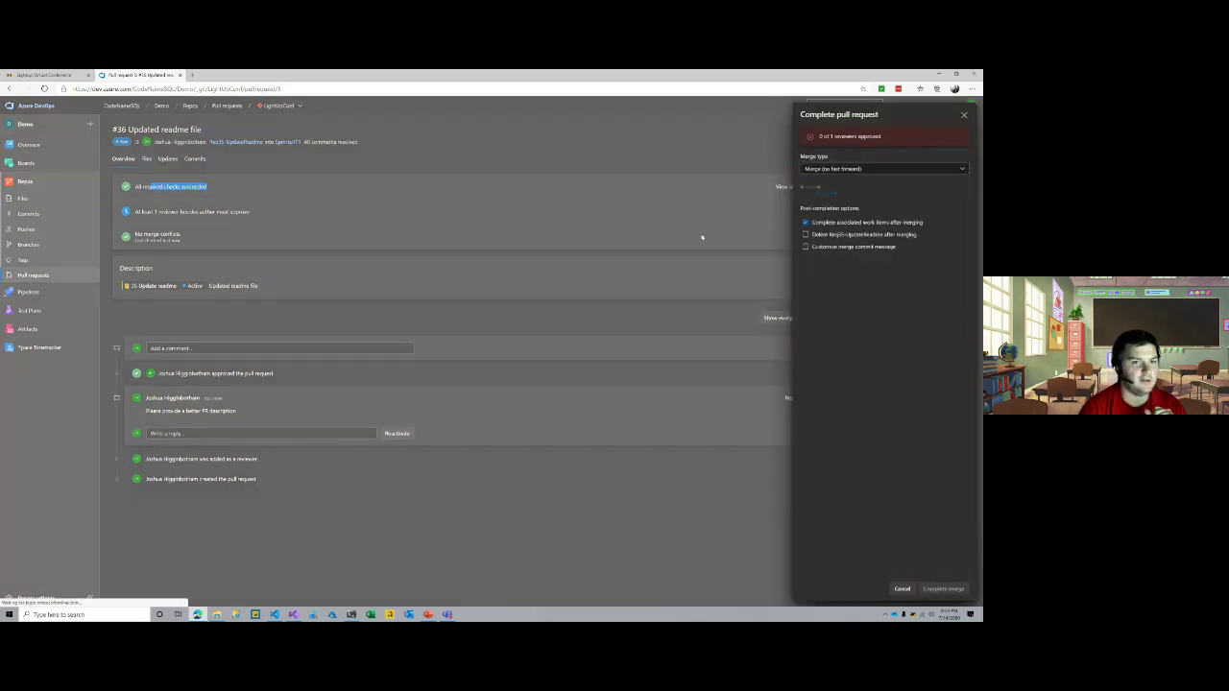
{"action": "left_click", "coordinate": [963, 117]}
{"action": "left_click", "coordinate": [191, 212]}
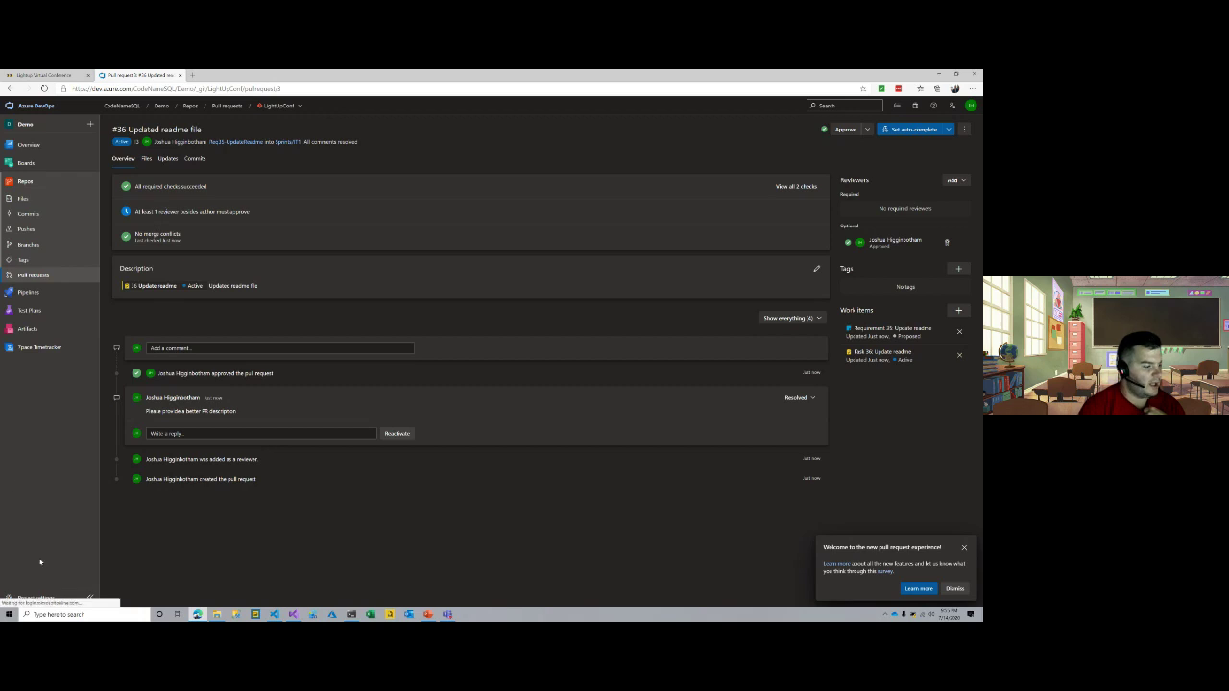
- Enable 'Allow requestors to approve their own changes' in LightUpConf's Sprints/* branch policies
{"action": "left_click", "coordinate": [38, 597]}
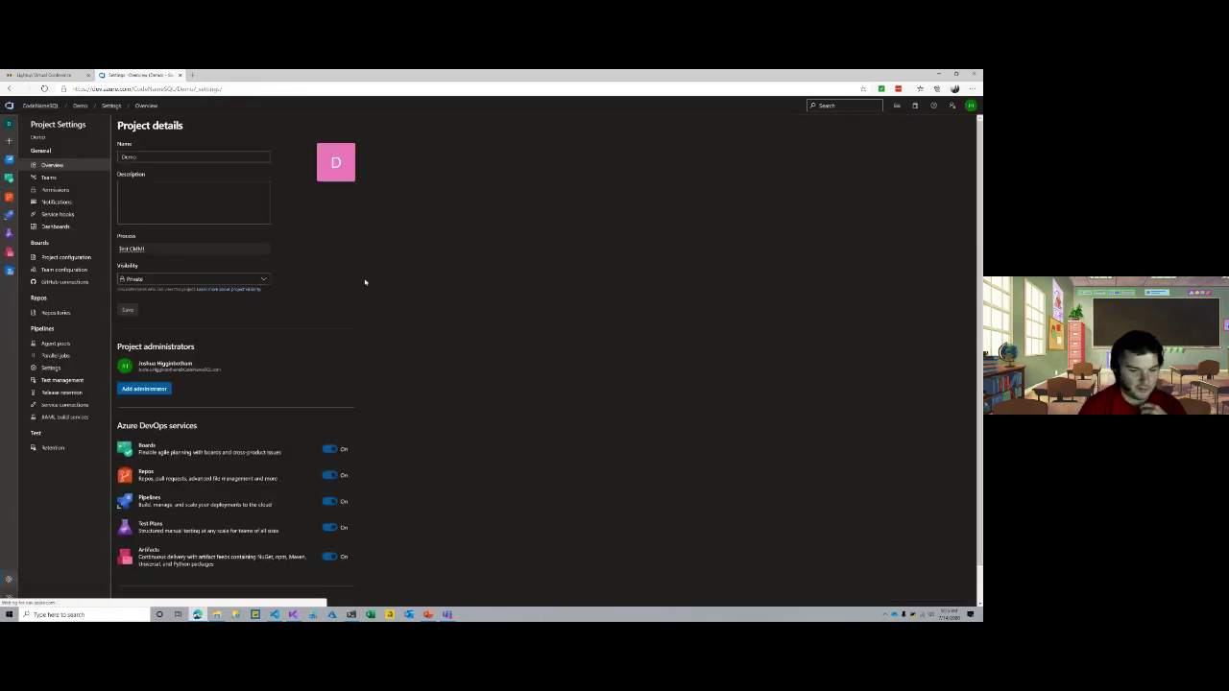
{"action": "left_click", "coordinate": [62, 313]}
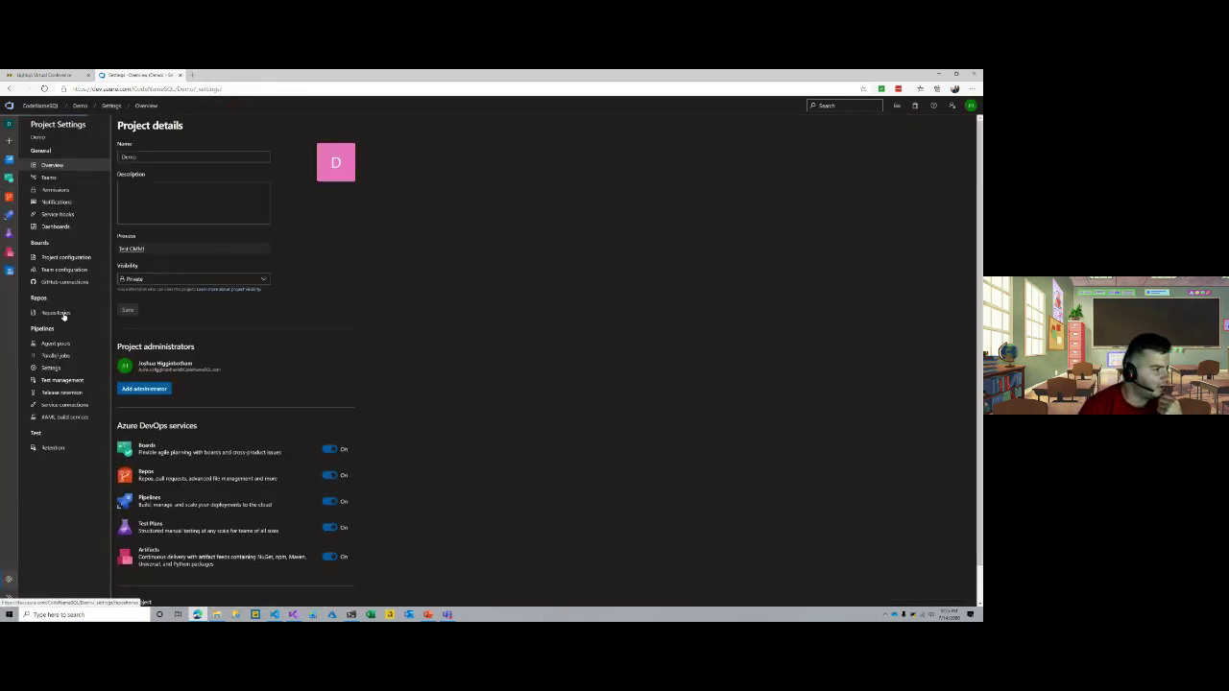
{"action": "left_click", "coordinate": [179, 188]}
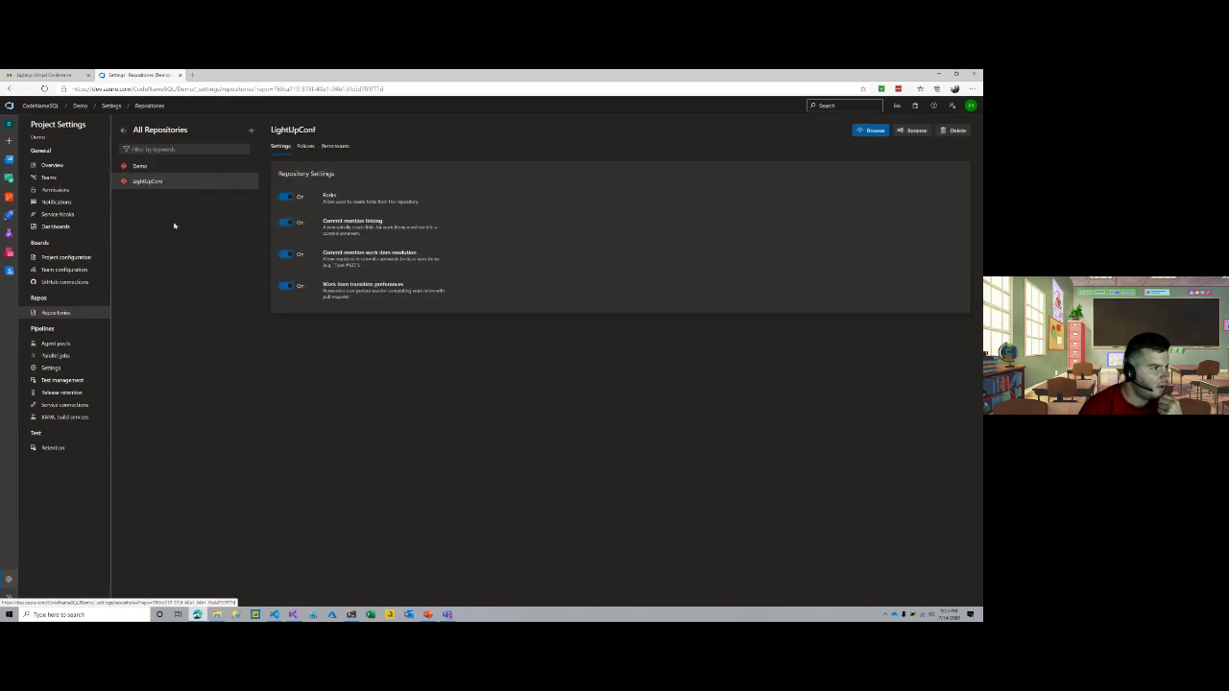
{"action": "left_click", "coordinate": [304, 146]}
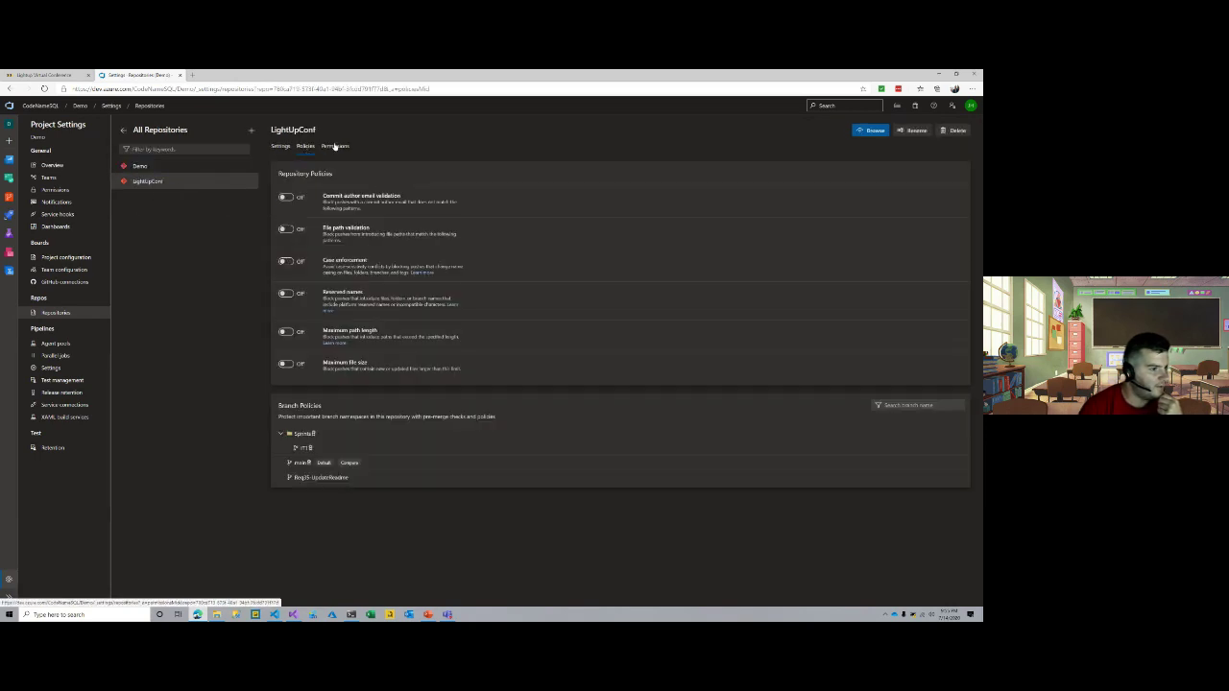
{"action": "left_click", "coordinate": [306, 451]}
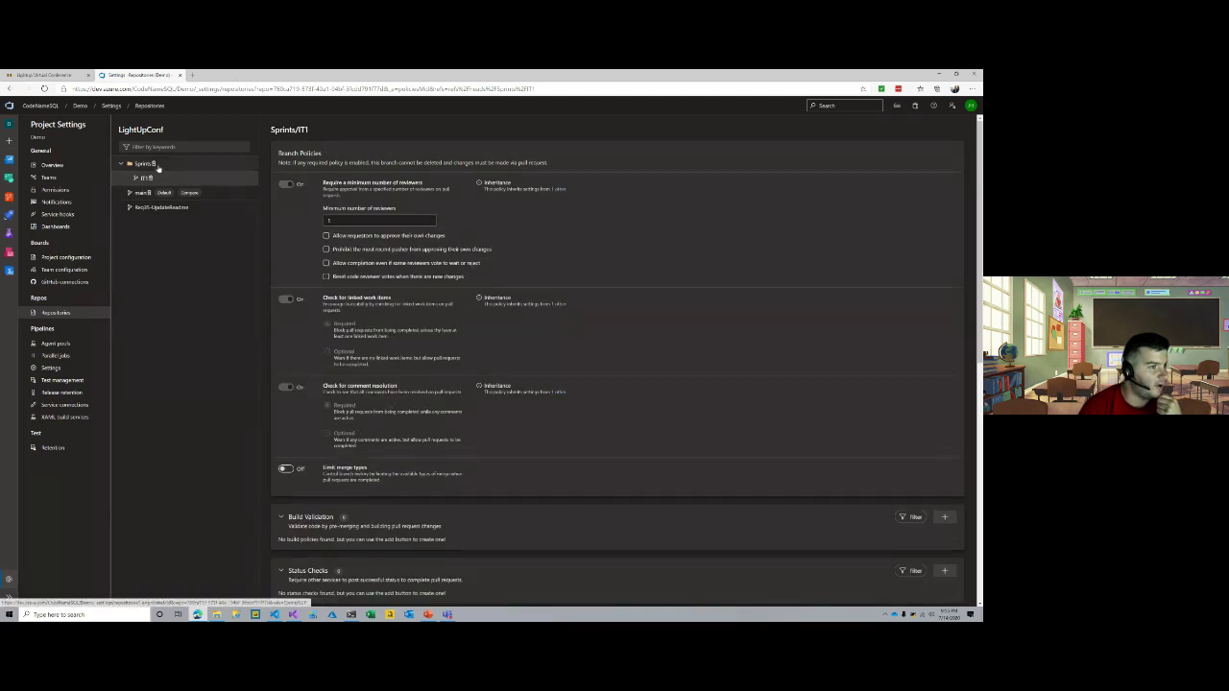
{"action": "left_click", "coordinate": [154, 165]}
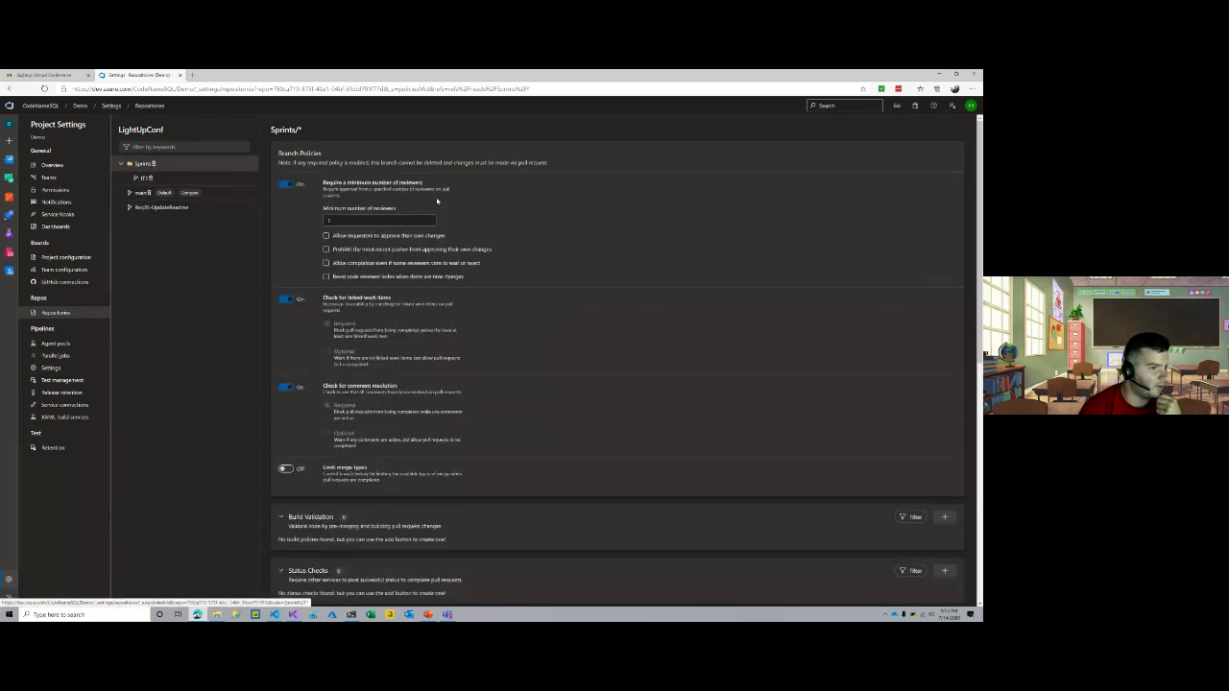
{"action": "left_click", "coordinate": [326, 236]}
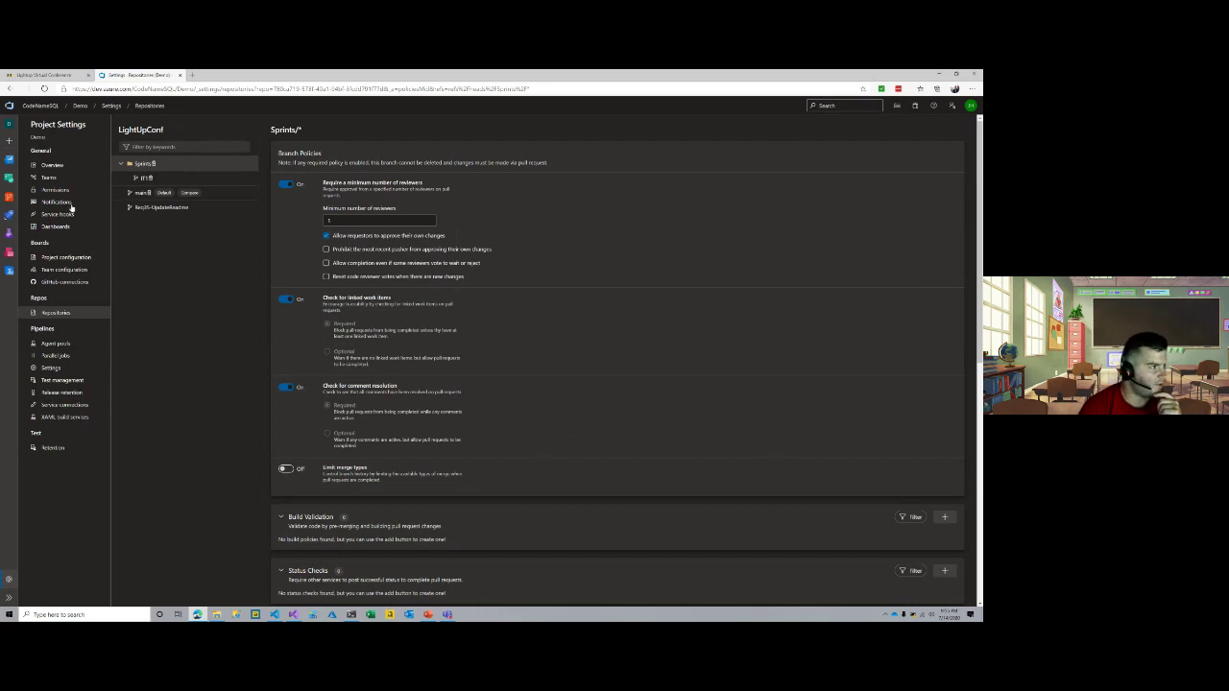
- Merge pull request #36 'Updated readme file' into Sprints/IT1 with the default merge commit message
{"action": "mouse_move", "coordinate": [5, 199]}
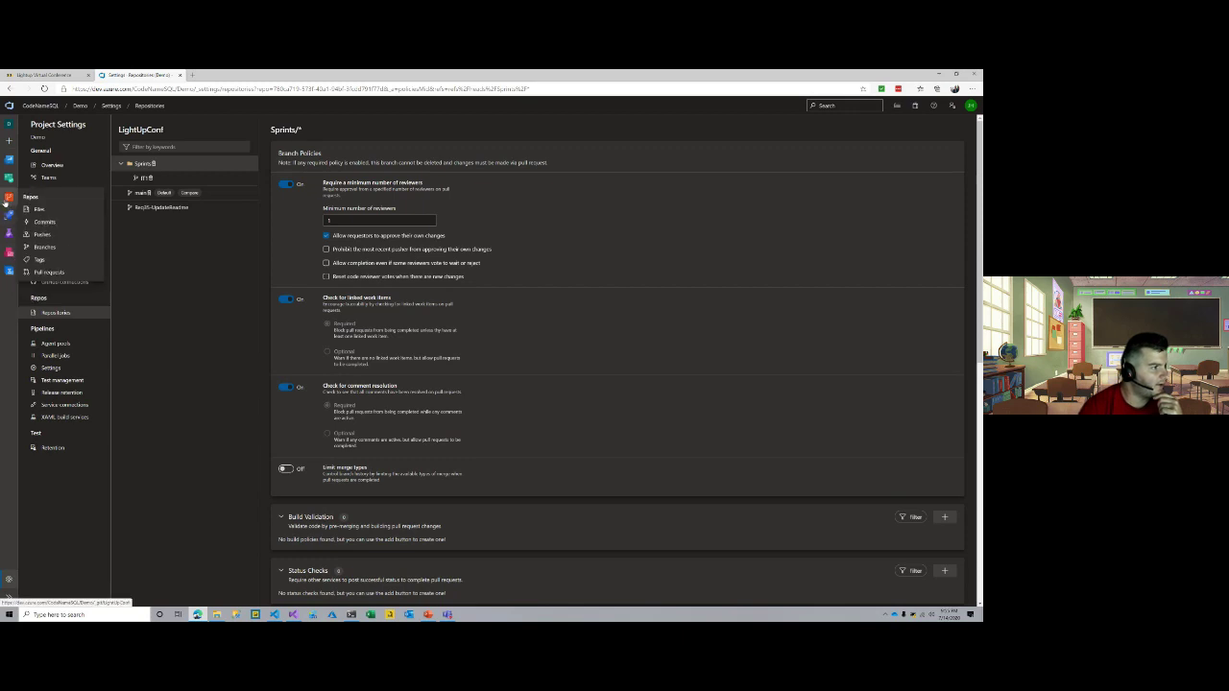
{"action": "left_click", "coordinate": [46, 272]}
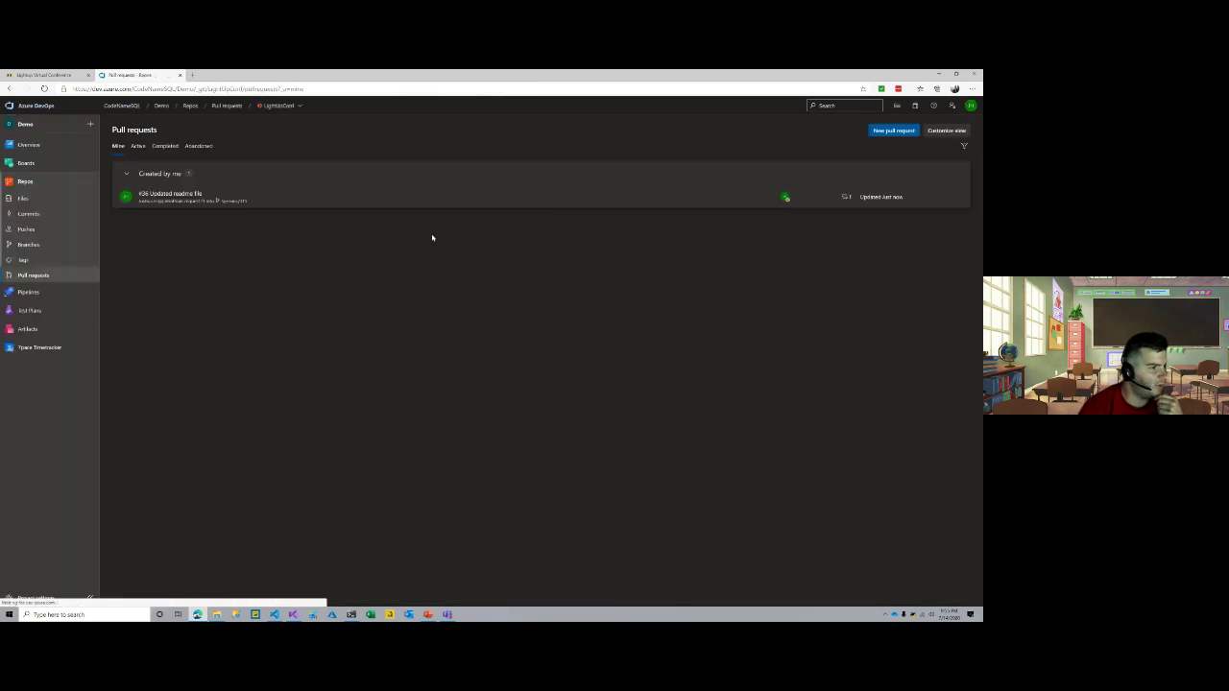
{"action": "left_click", "coordinate": [189, 199]}
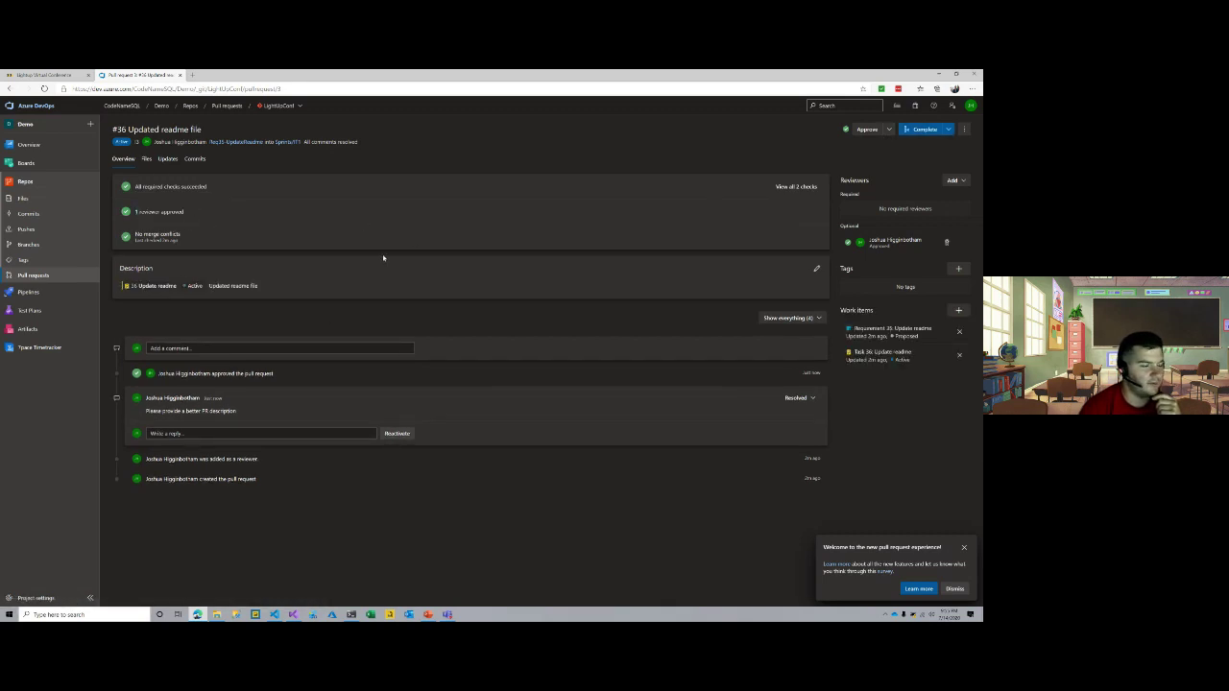
{"action": "left_click", "coordinate": [922, 132]}
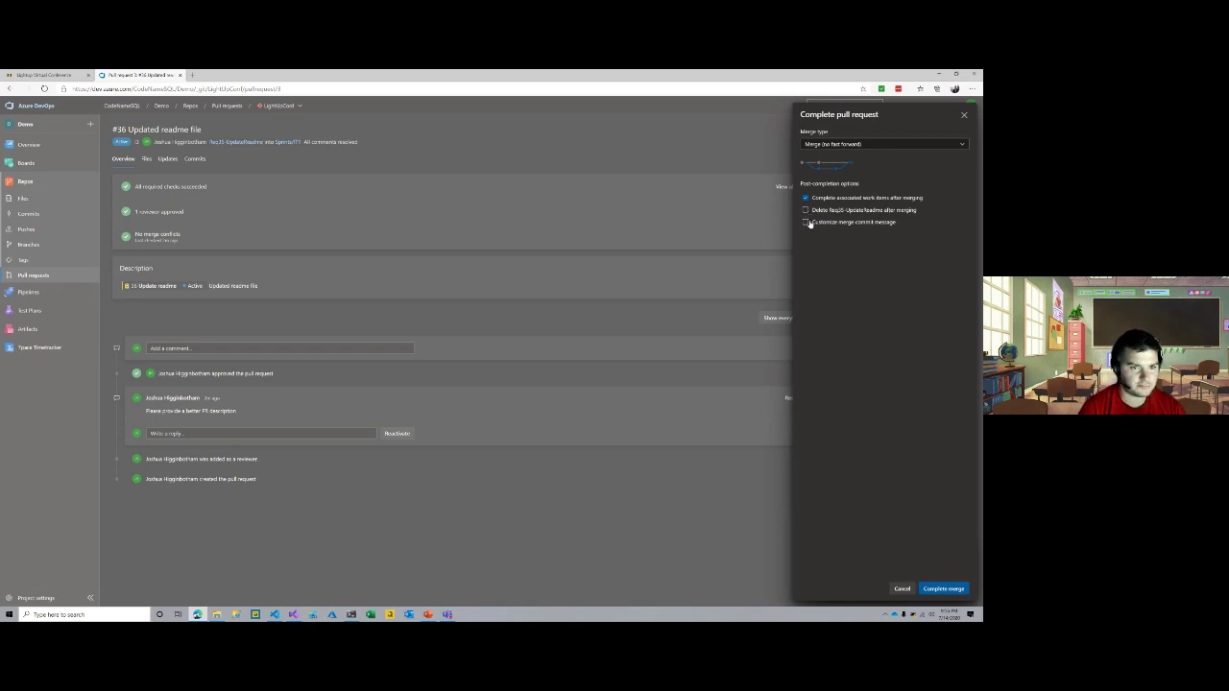
{"action": "left_click", "coordinate": [805, 222]}
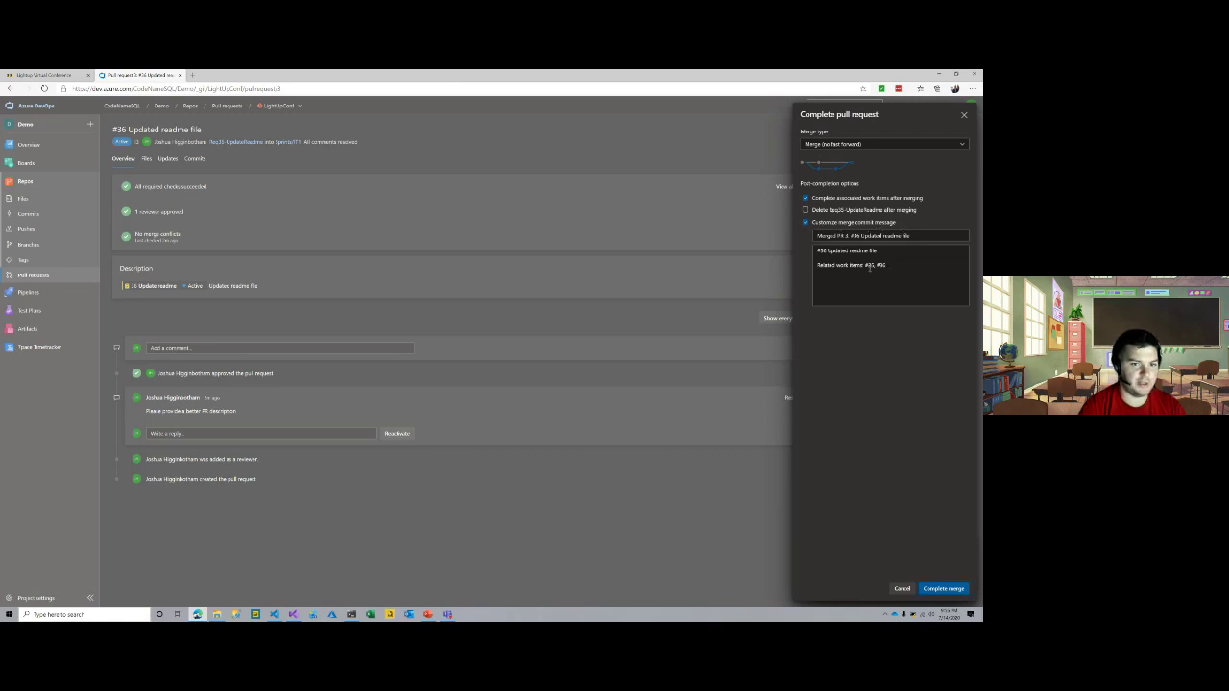
{"action": "left_click", "coordinate": [805, 222]}
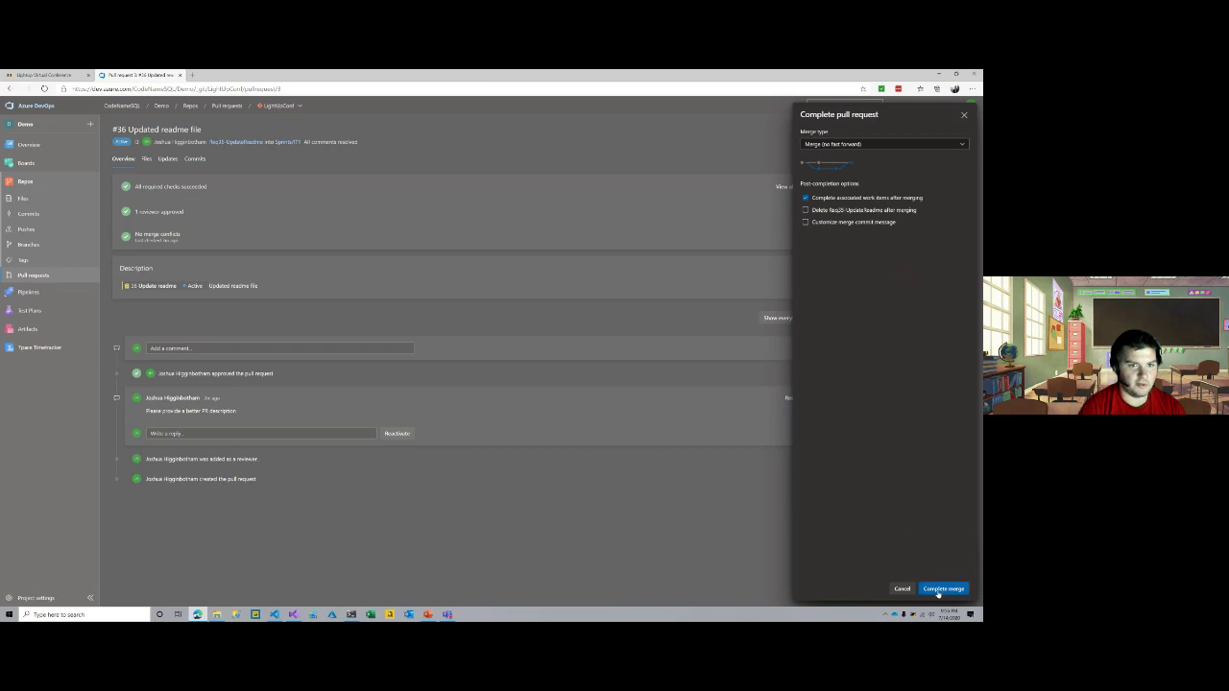
{"action": "left_click", "coordinate": [938, 589]}
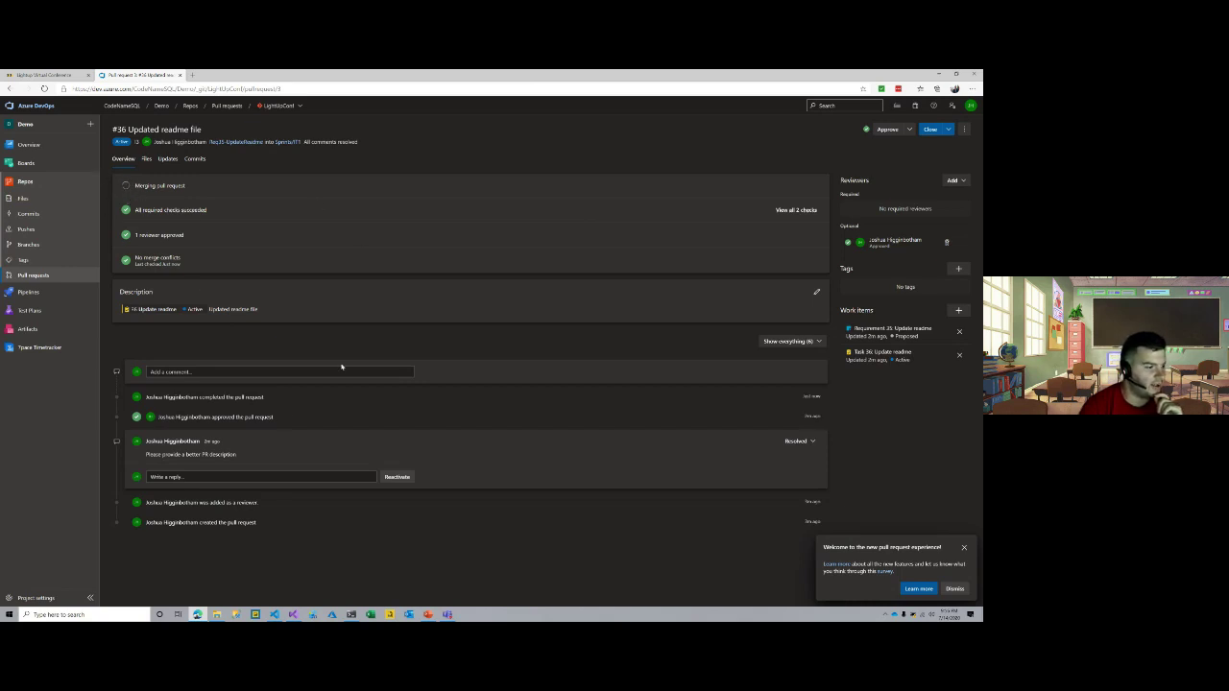
- Reload, confirm #36 is listed under Completed pull requests, then return to PowerPoint's Scaling your Repo slide
{"action": "left_click", "coordinate": [334, 90]}
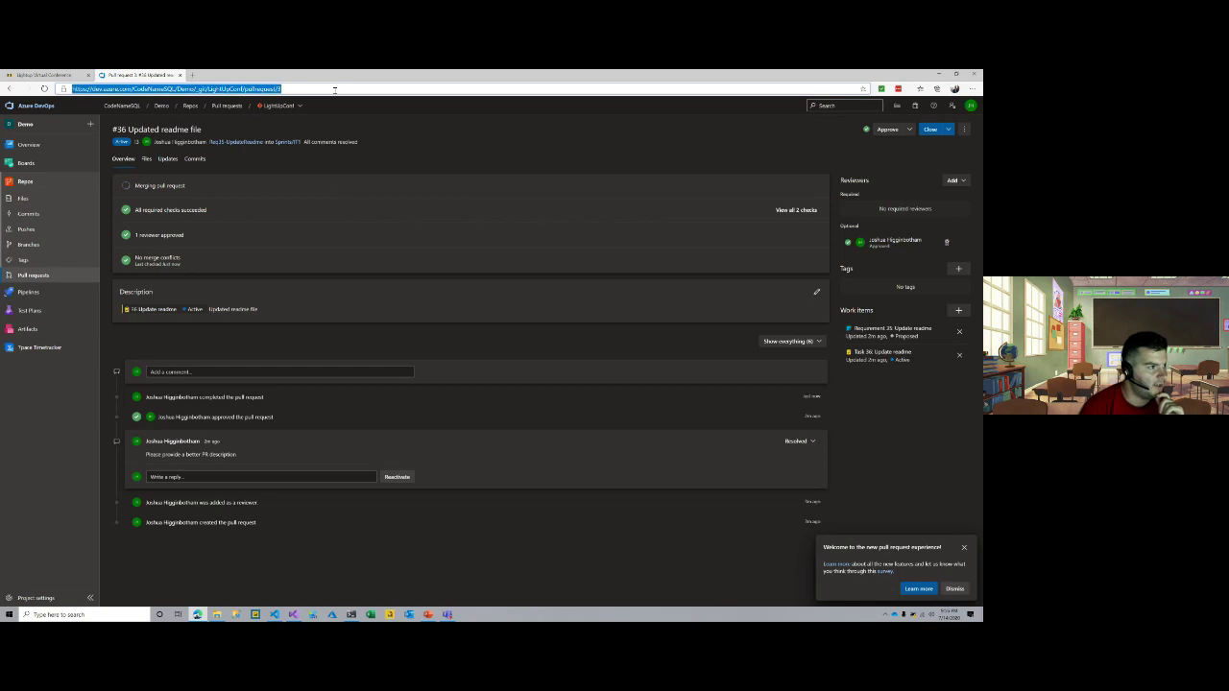
{"action": "key", "text": "Return"}
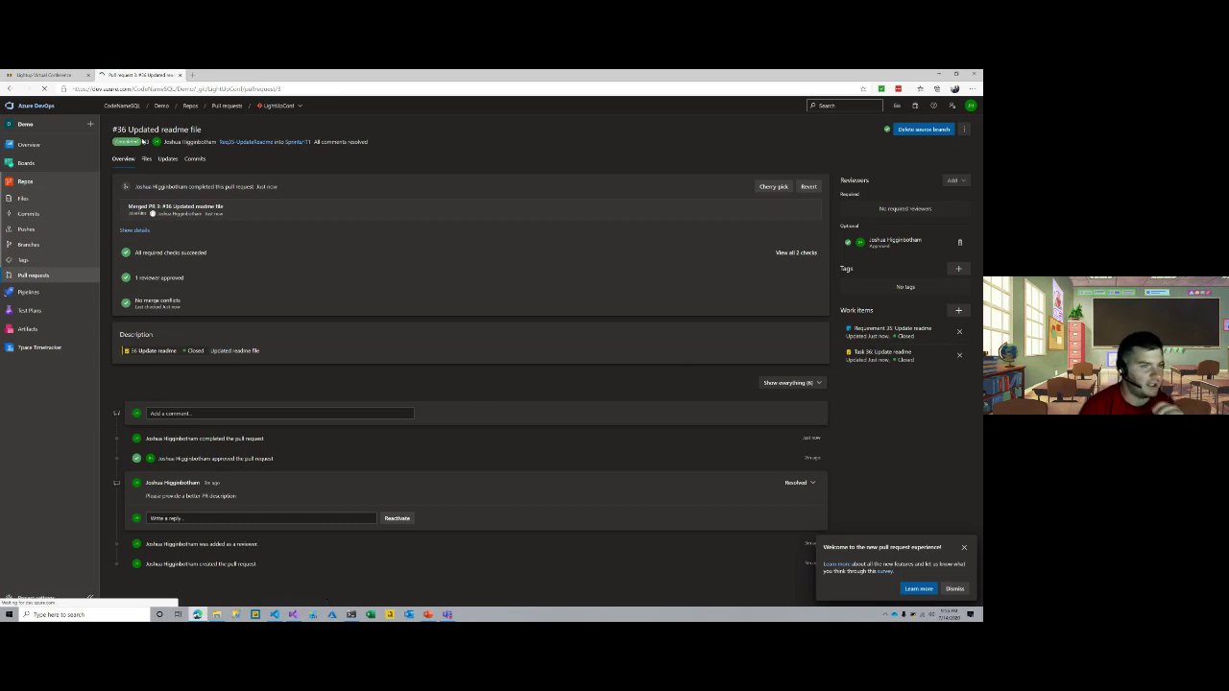
{"action": "left_click", "coordinate": [58, 275]}
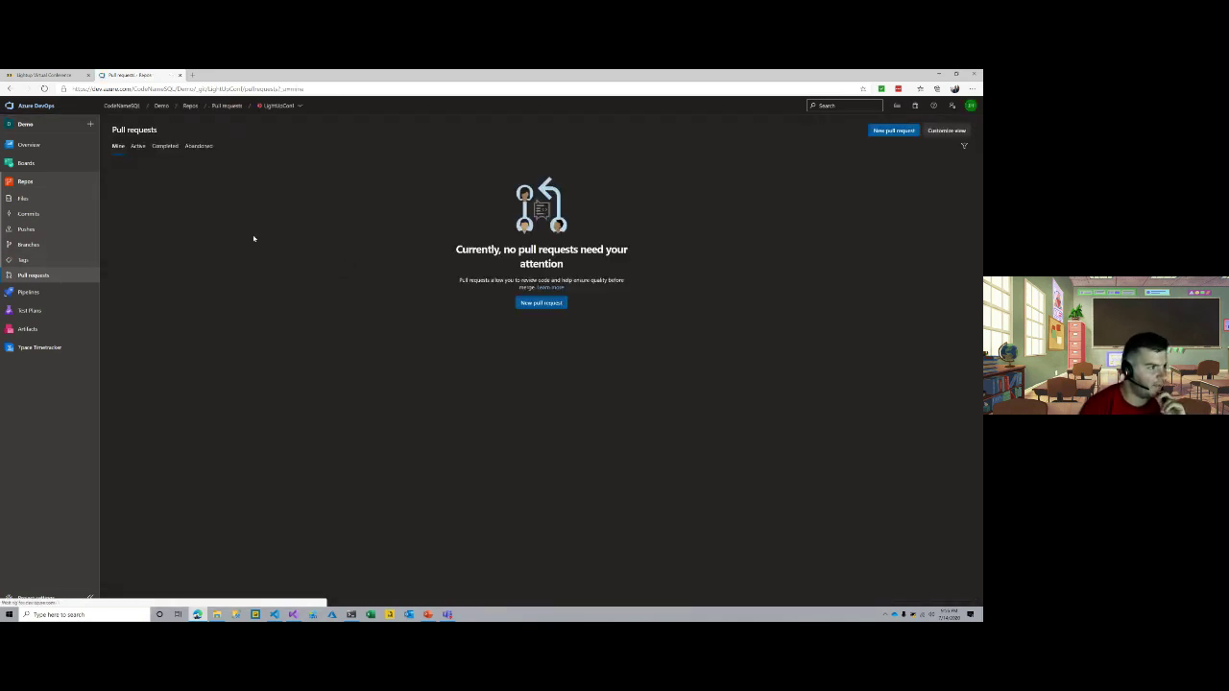
{"action": "left_click", "coordinate": [163, 148]}
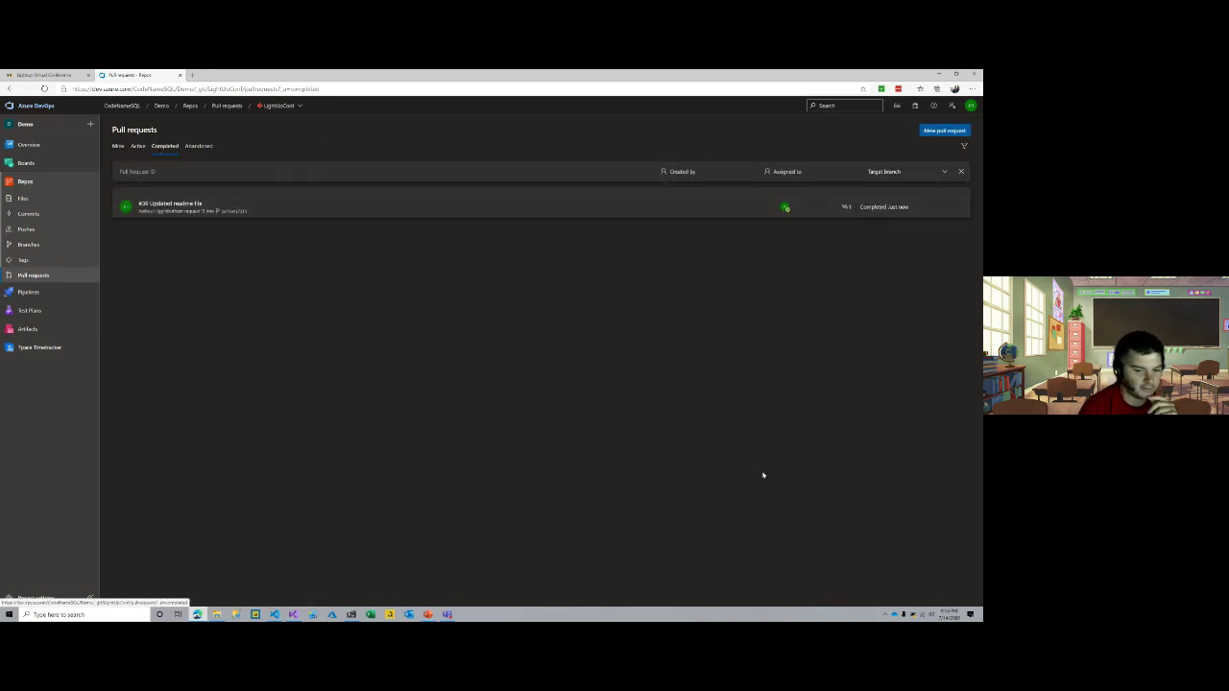
{"action": "left_click", "coordinate": [304, 366]}
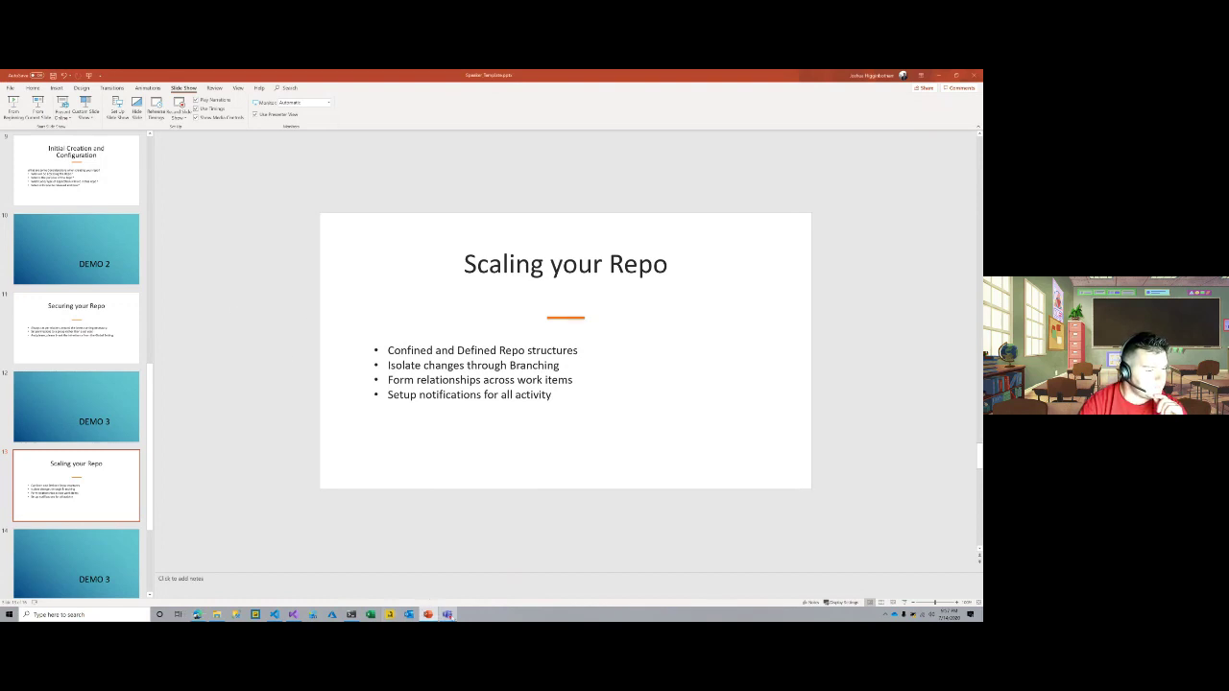
- Bring the Edge window with the completed pull requests list back in front
{"action": "mouse_move", "coordinate": [448, 614]}
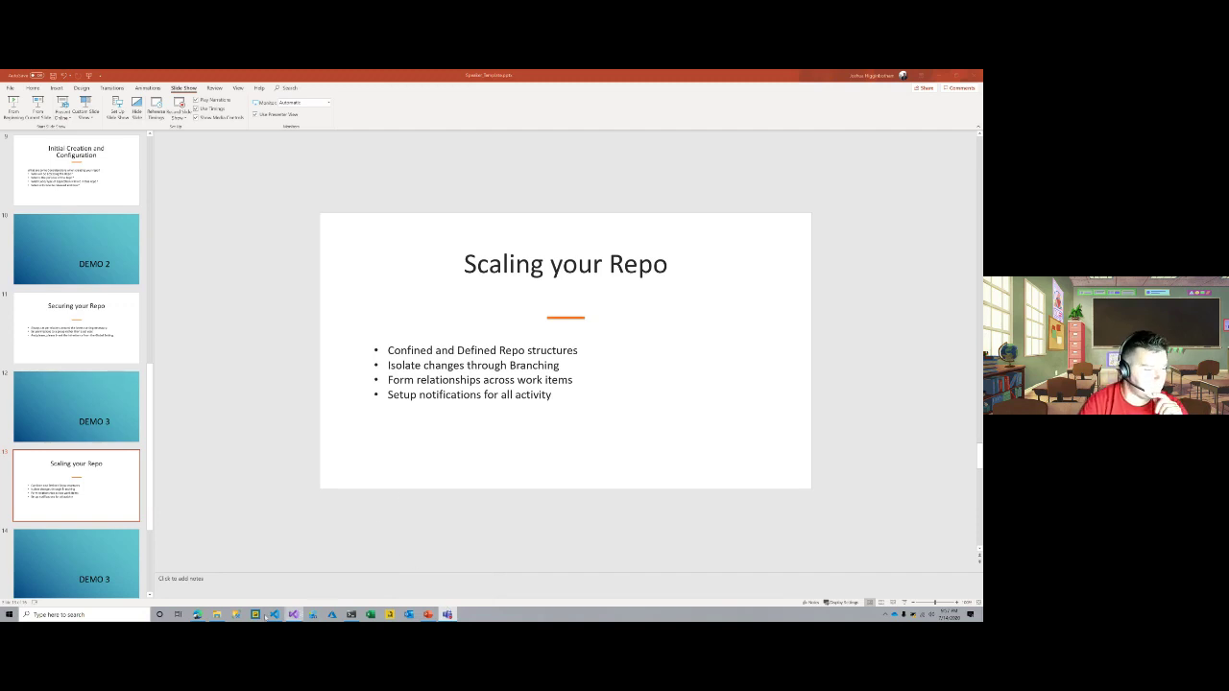
{"action": "left_click", "coordinate": [196, 614]}
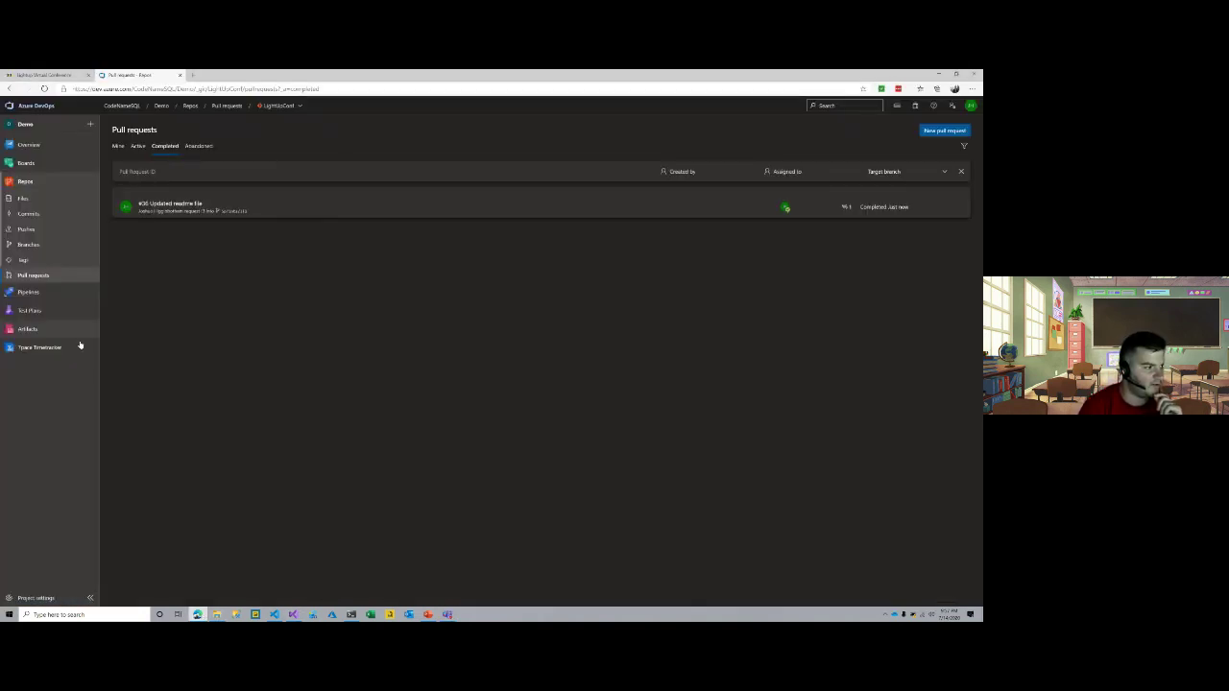
- Review the personal access tokens page, opening the New Token form and cancelling without creating one
{"action": "left_click", "coordinate": [36, 597]}
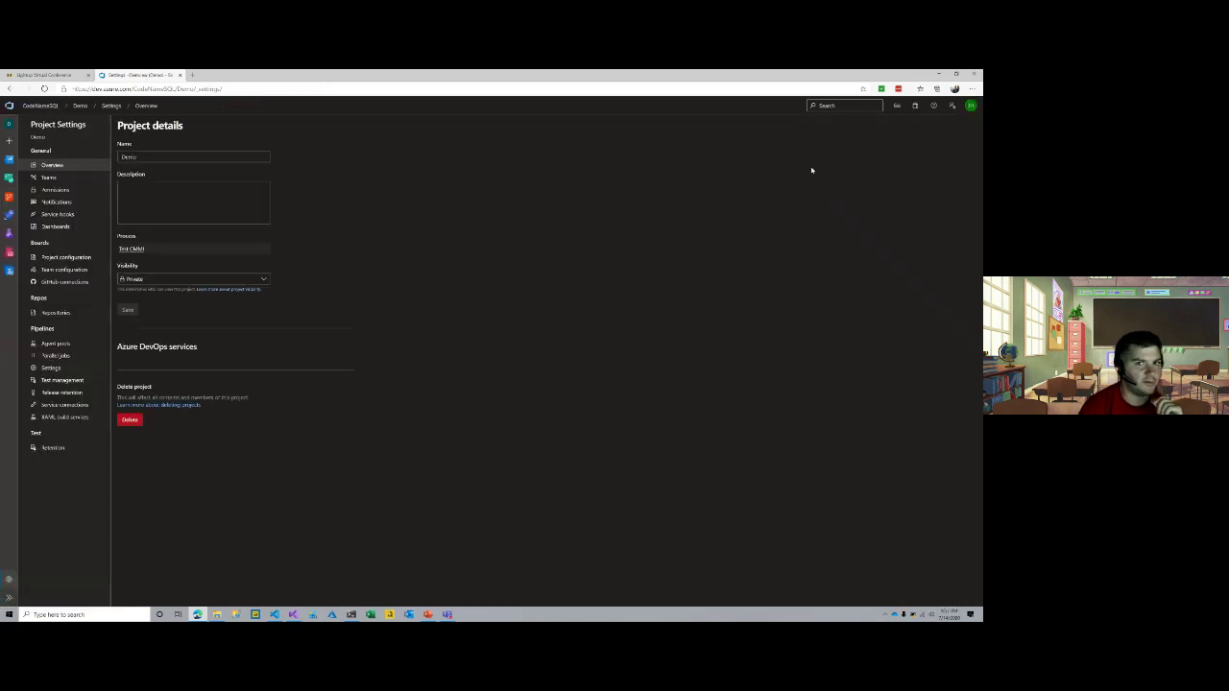
{"action": "left_click", "coordinate": [951, 106]}
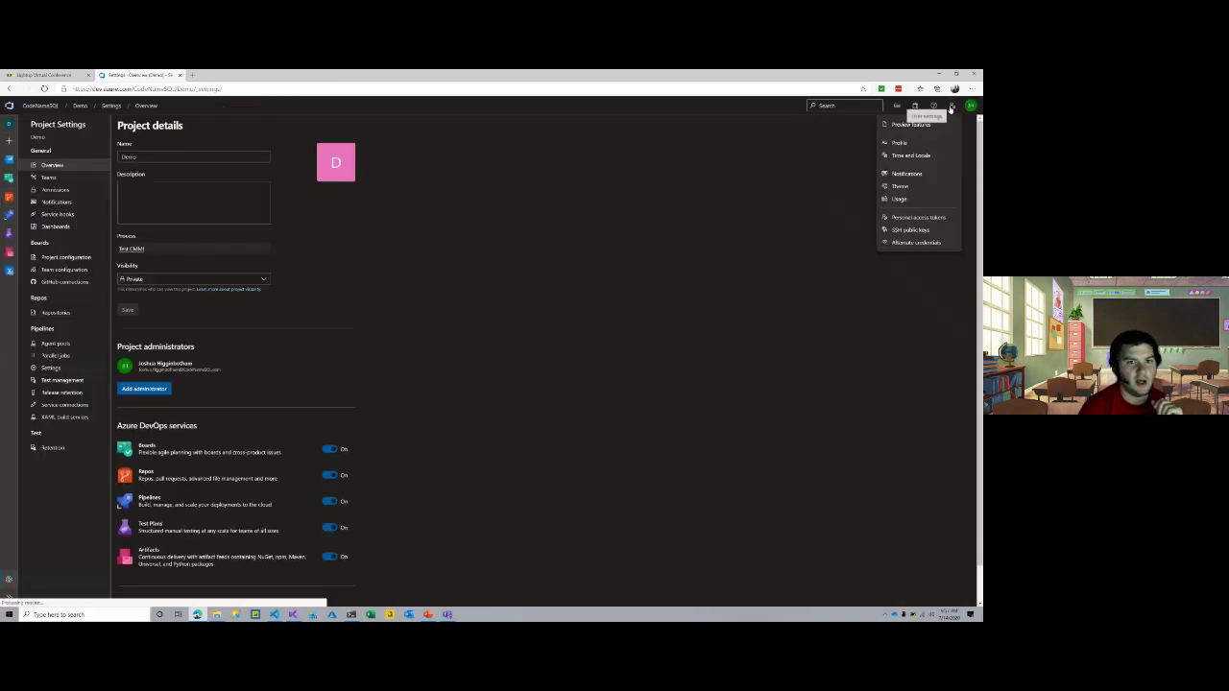
{"action": "left_click", "coordinate": [927, 218]}
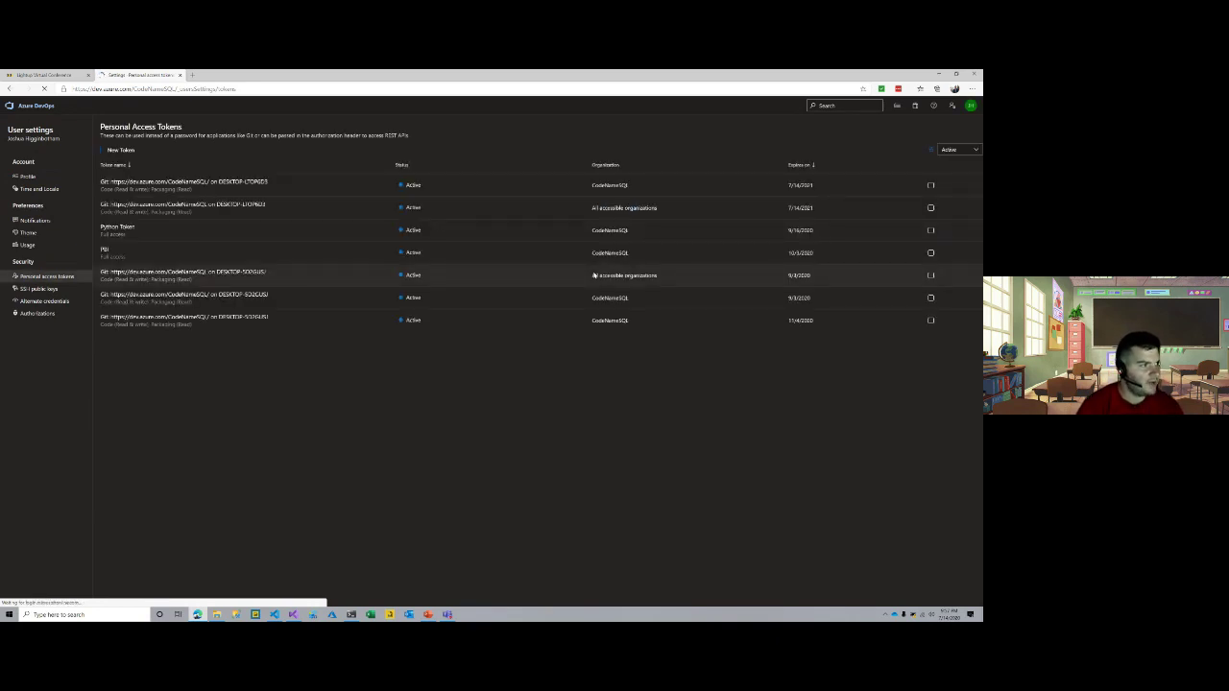
{"action": "left_click", "coordinate": [115, 150]}
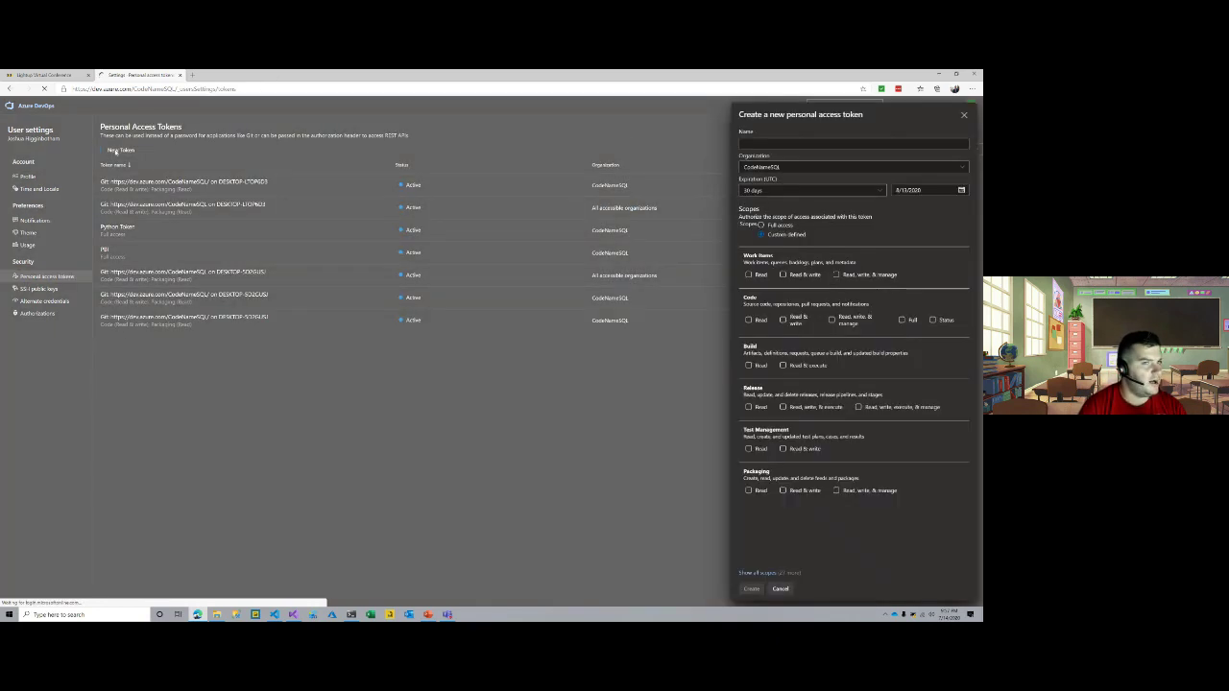
{"action": "left_click", "coordinate": [964, 115]}
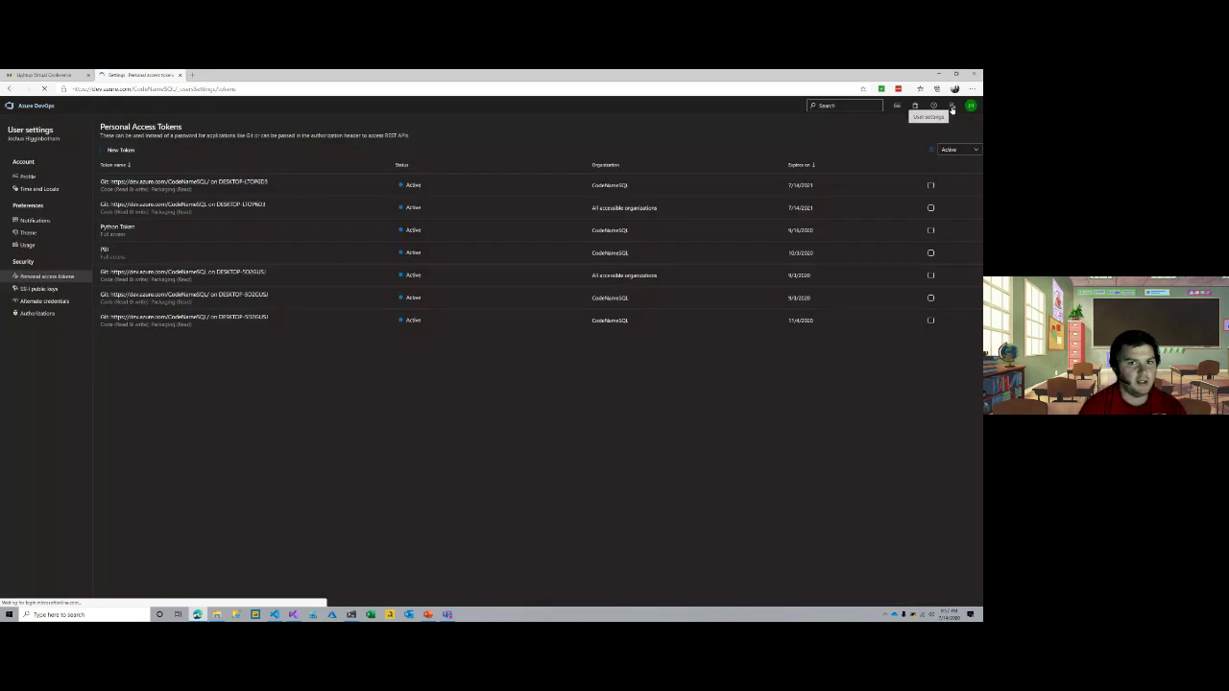
{"action": "left_click", "coordinate": [951, 110]}
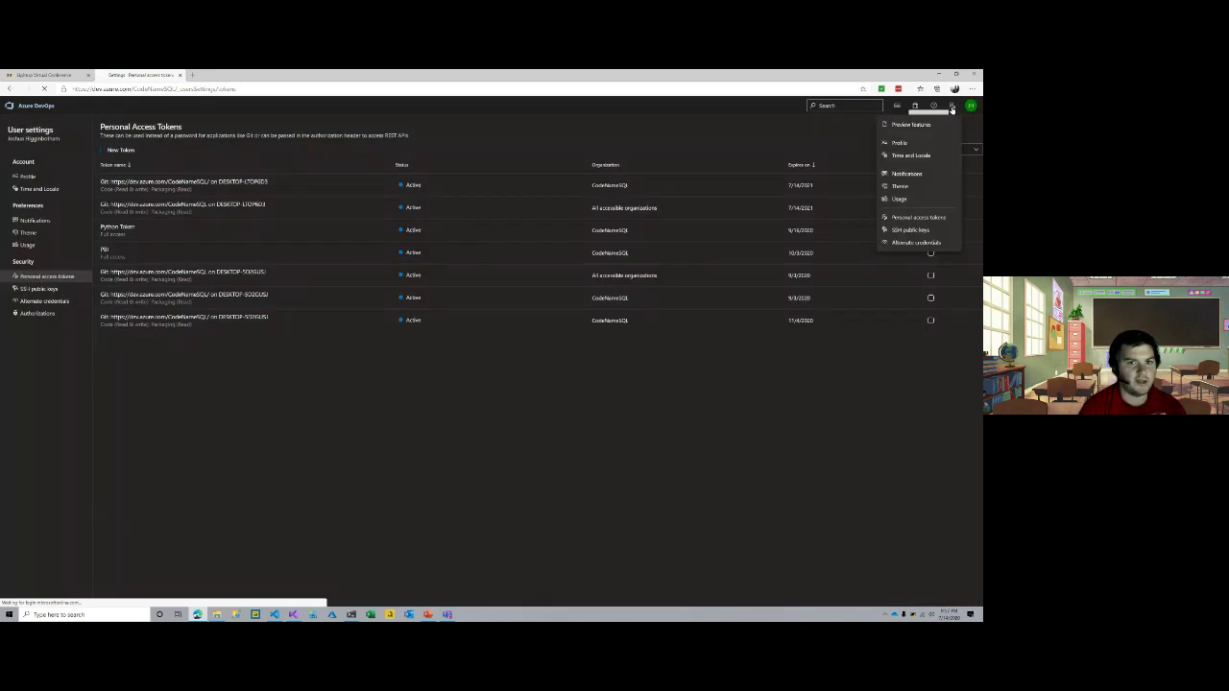
{"action": "left_click", "coordinate": [911, 225]}
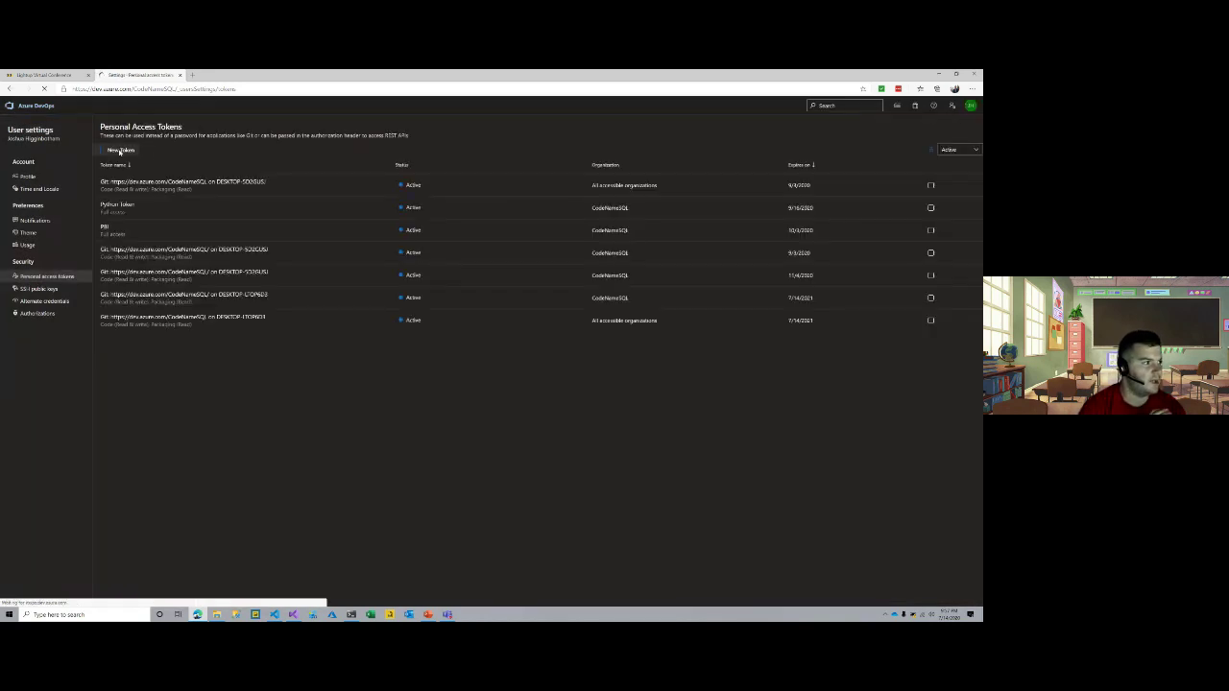
{"action": "left_click", "coordinate": [120, 151]}
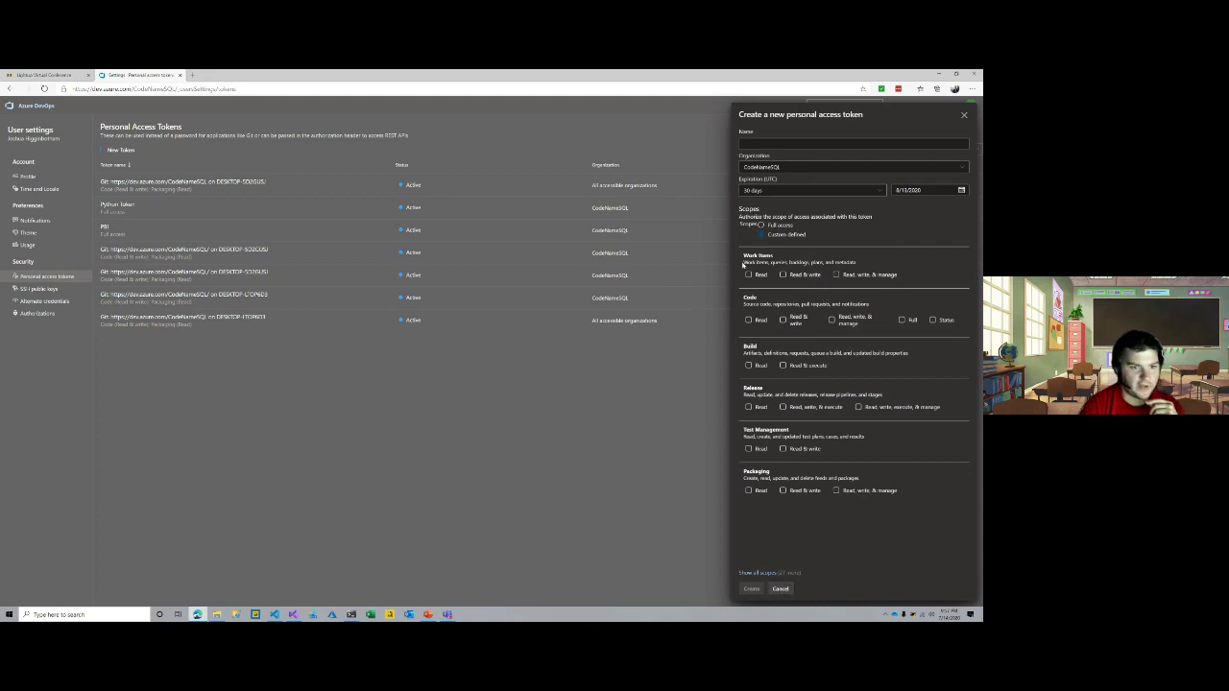
{"action": "left_click", "coordinate": [779, 589]}
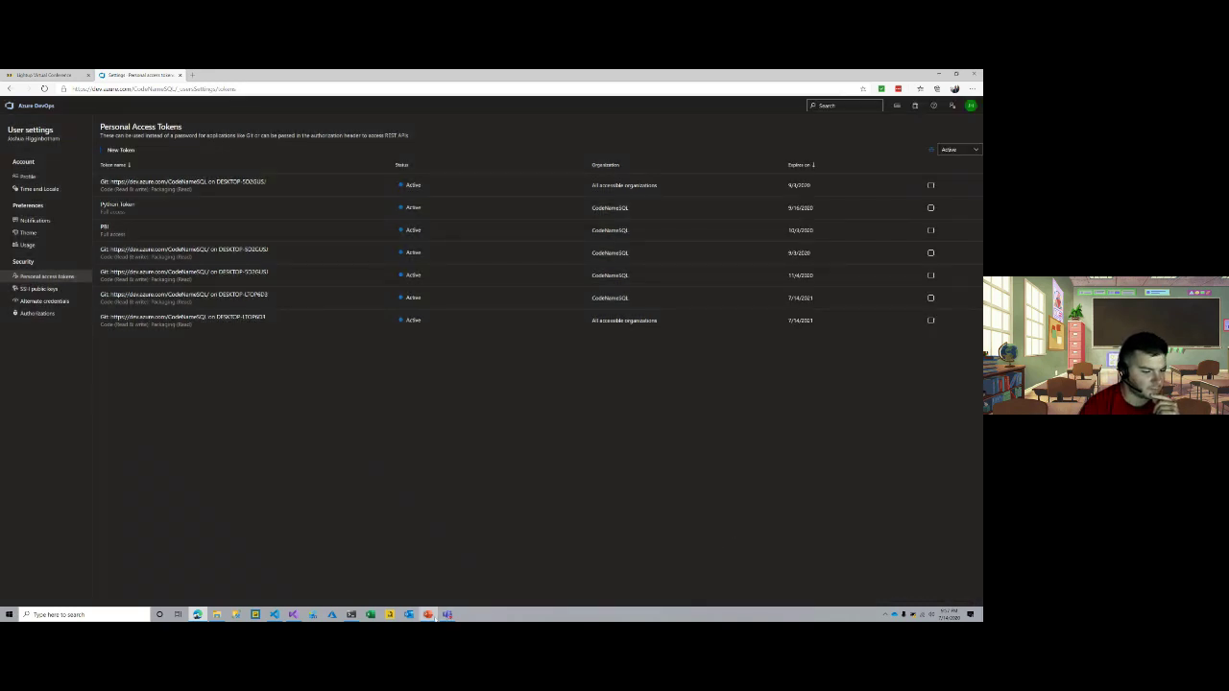
- Start the PowerPoint slide show past DEMO 3 to the Additional Tools and Integrations slide
{"action": "left_click", "coordinate": [428, 615]}
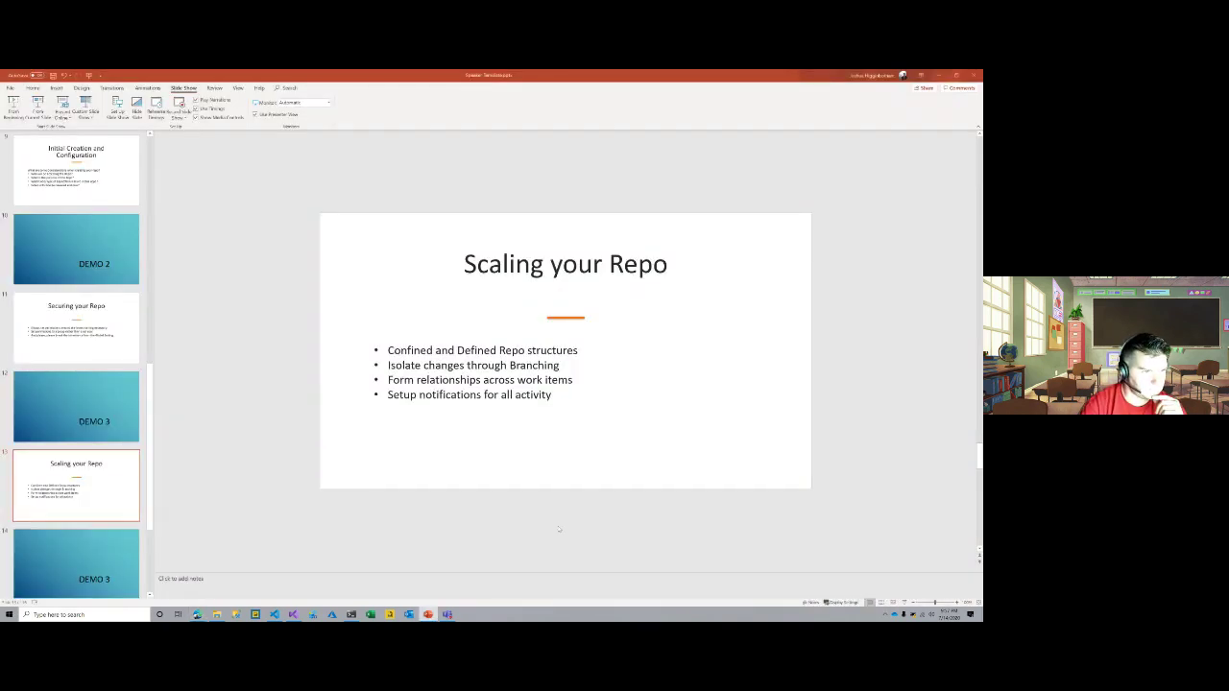
{"action": "key", "text": "Page_Down"}
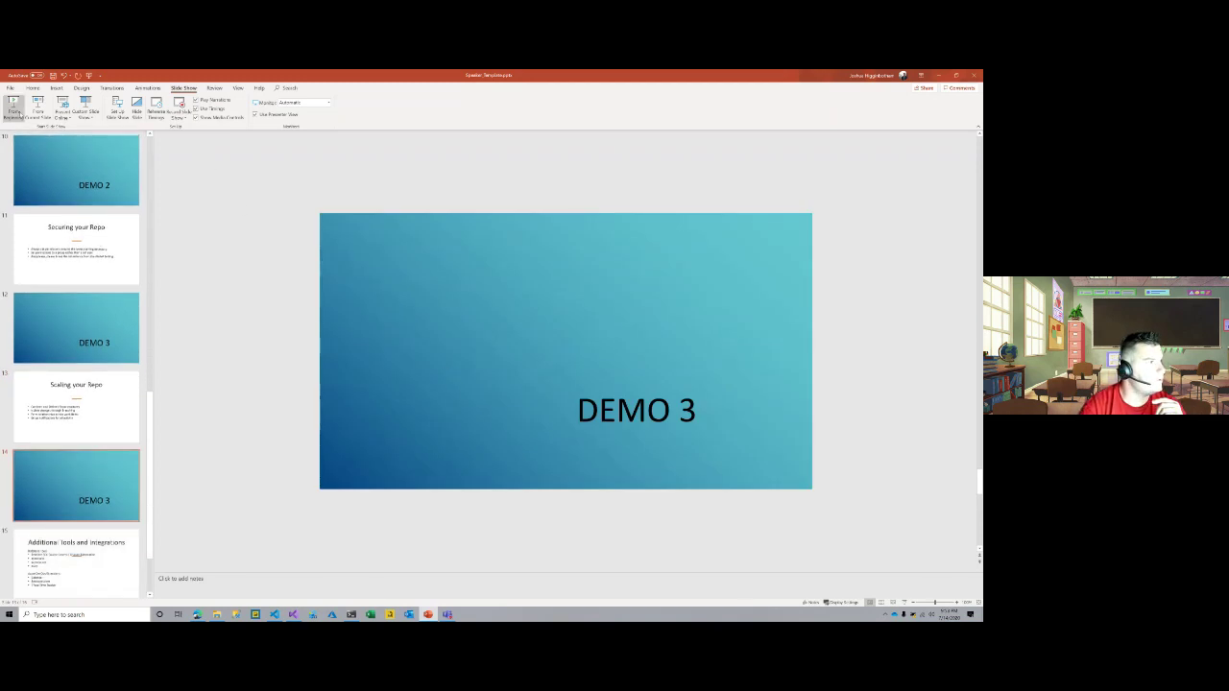
{"action": "left_click", "coordinate": [13, 107]}
{"action": "left_click", "coordinate": [250, 240]}
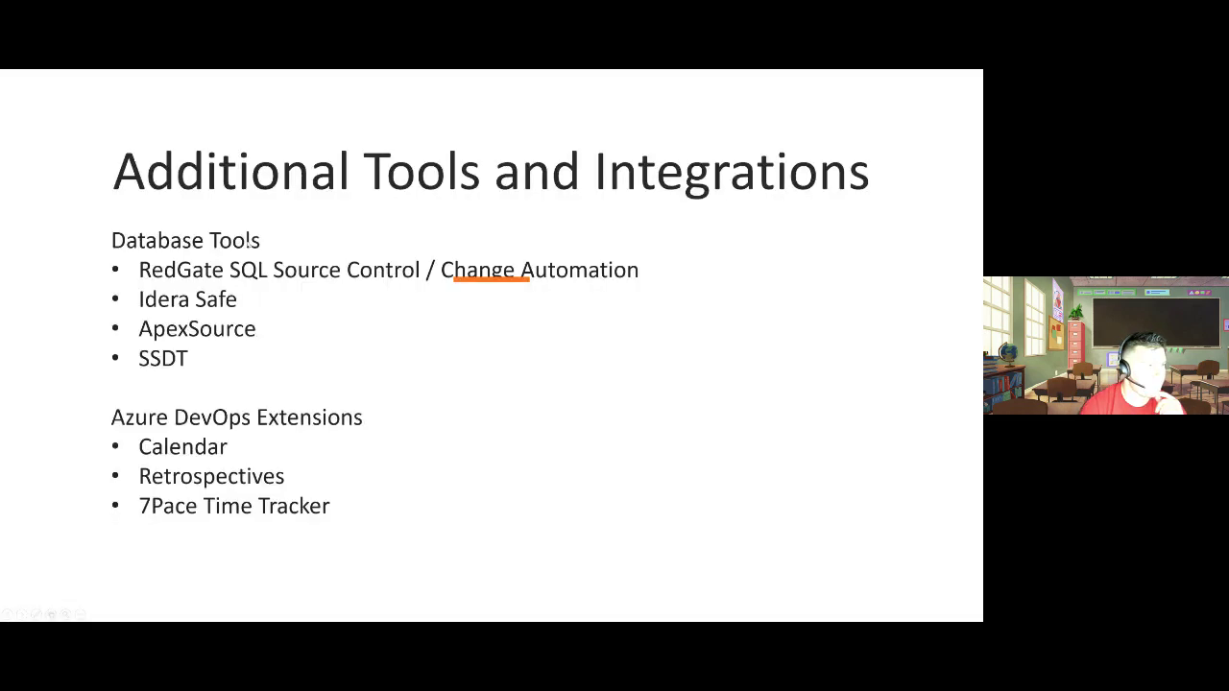